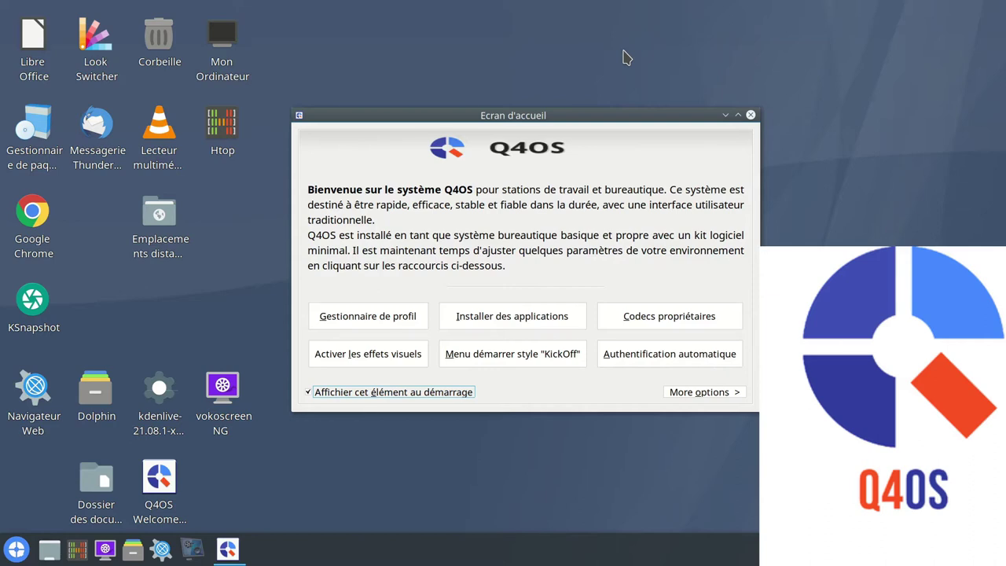
Reposition the welcome screen window, view its visual effects activation prompt, and dismiss the prompt without choosing an option.
left_click_drag(434, 127, 462, 114)
left_click_drag(537, 101, 529, 77)
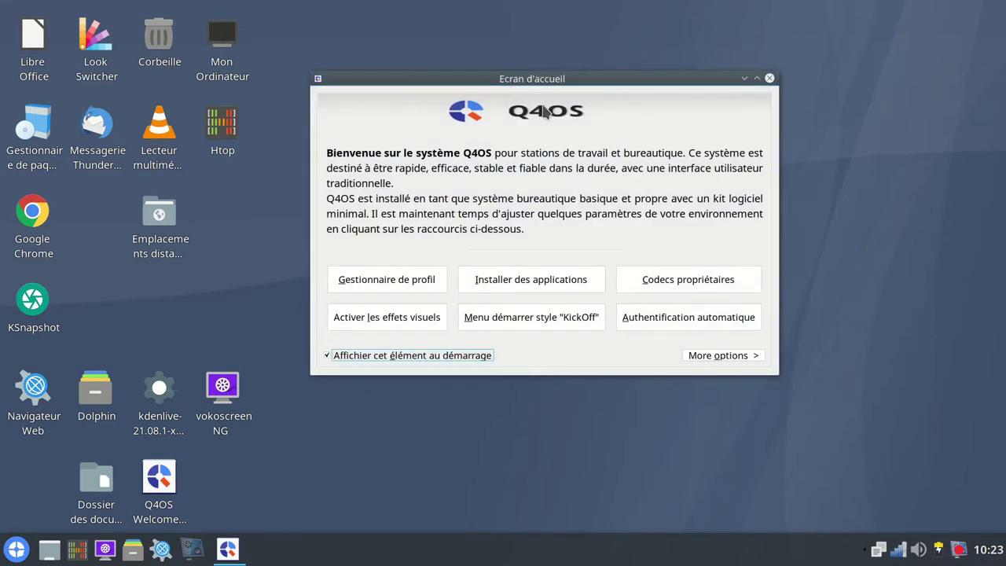
left_click(390, 322)
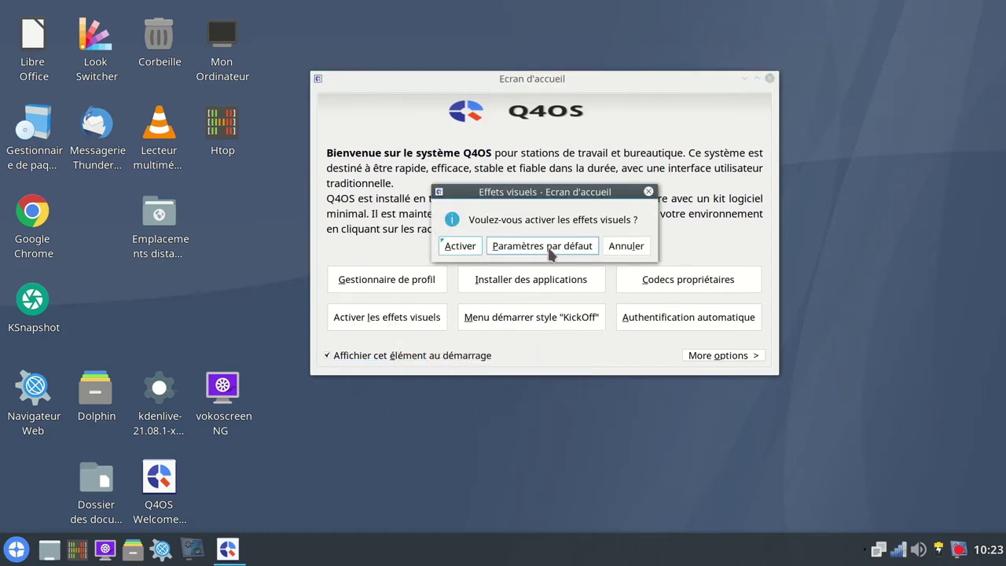
left_click(648, 193)
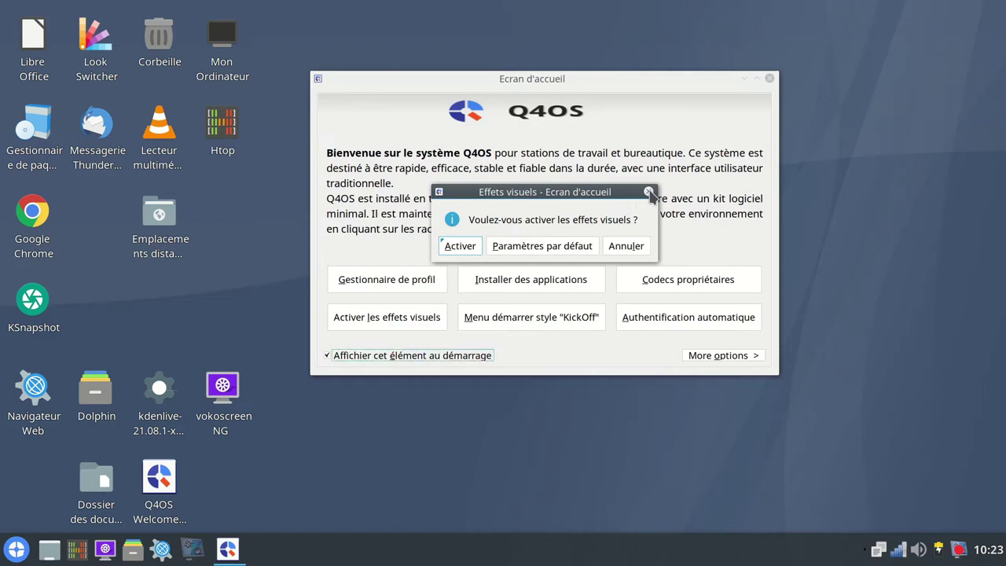
Check the audio source settings in the vokoscreenNG recorder and minimize it back to the welcome screen.
left_click(192, 548)
left_click_drag(528, 19, 508, 45)
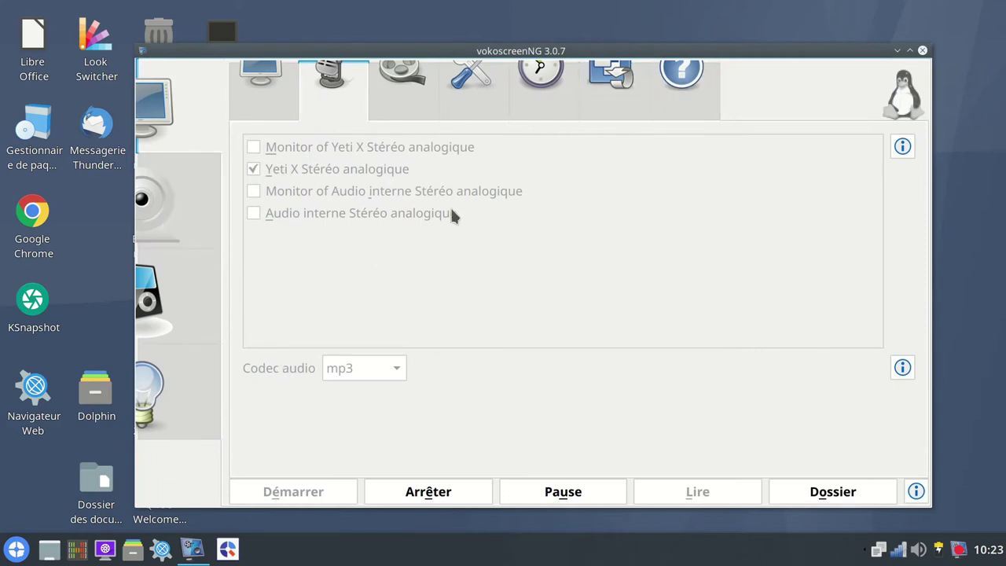
left_click(897, 52)
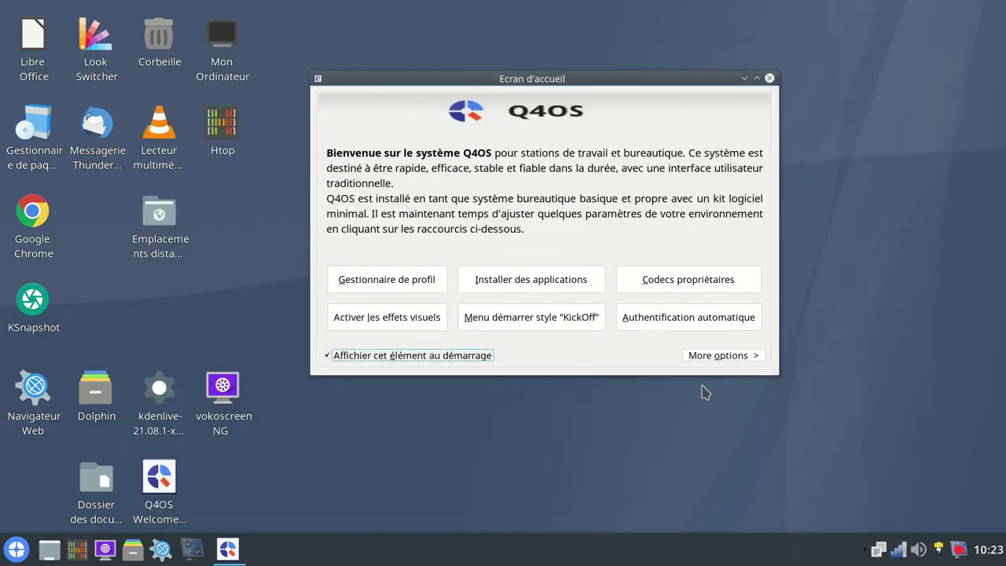
left_click_drag(481, 79, 502, 92)
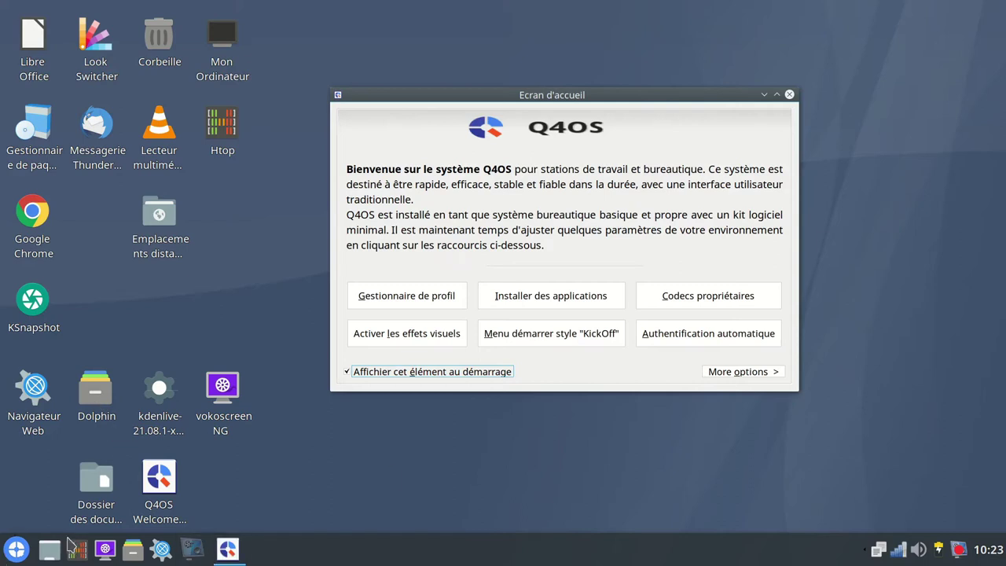
left_click(192, 550)
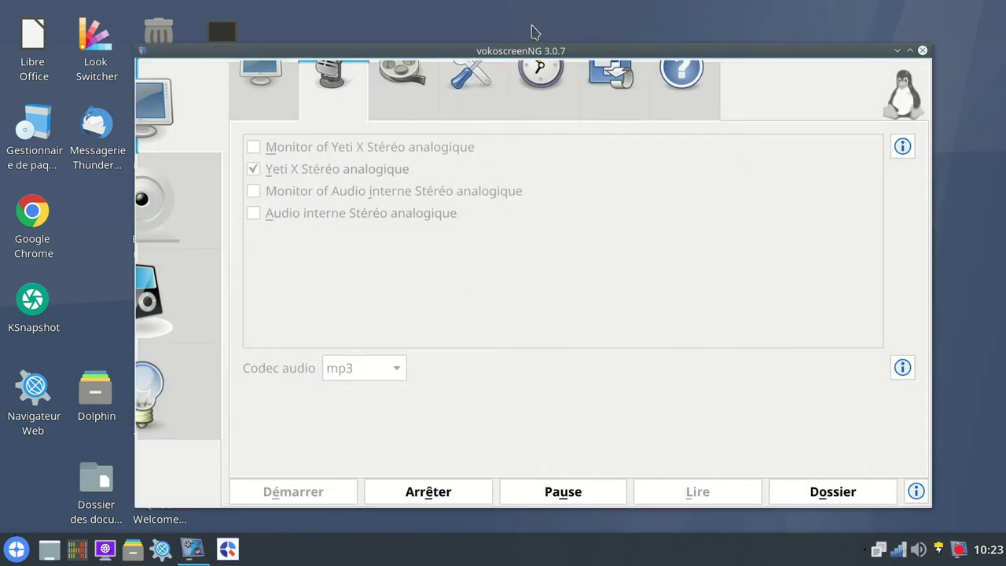
left_click(898, 52)
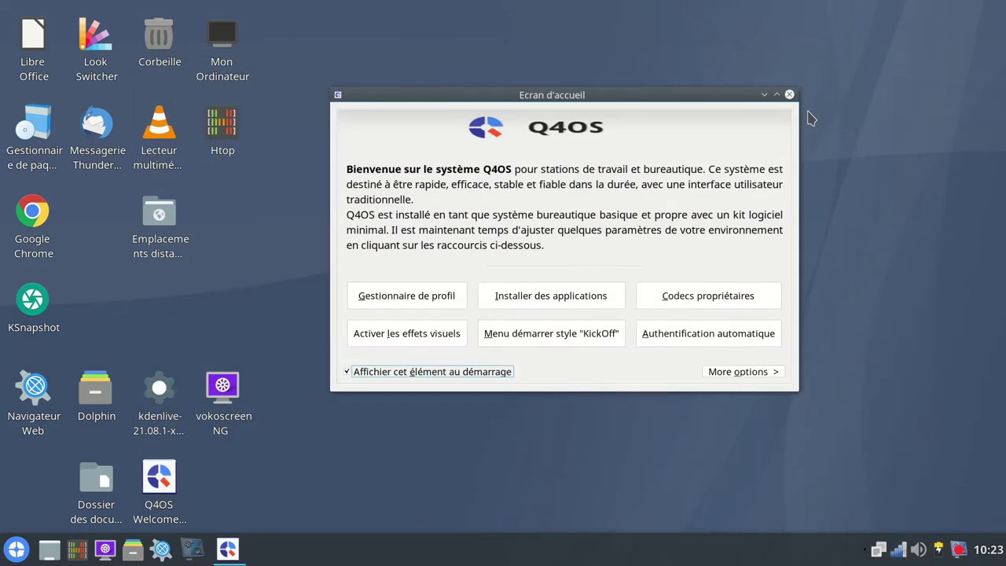
Open the screen scaling setup from the welcome screen's extra options, set the scaling factor to 1.00 and apply it.
left_click(731, 375)
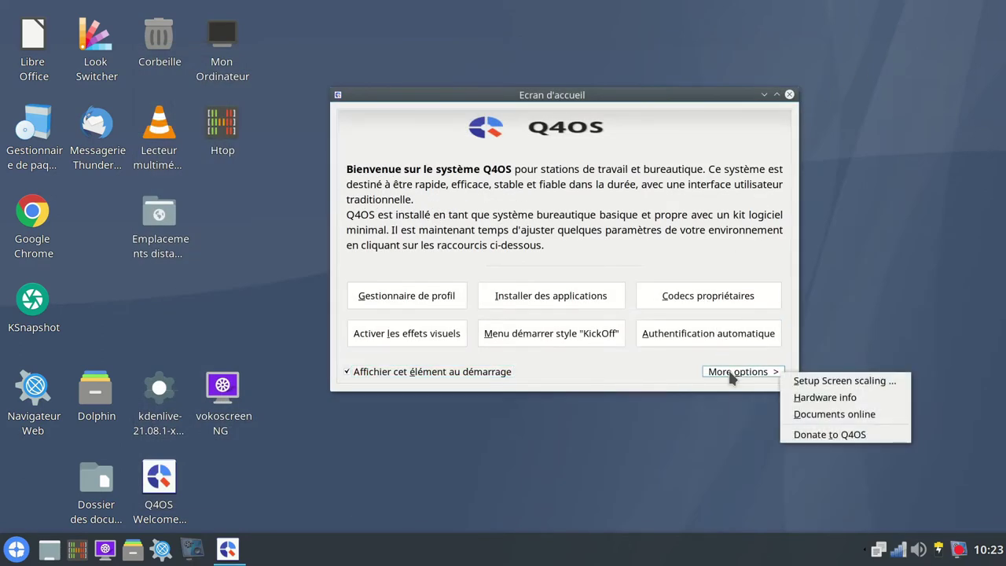
left_click(860, 380)
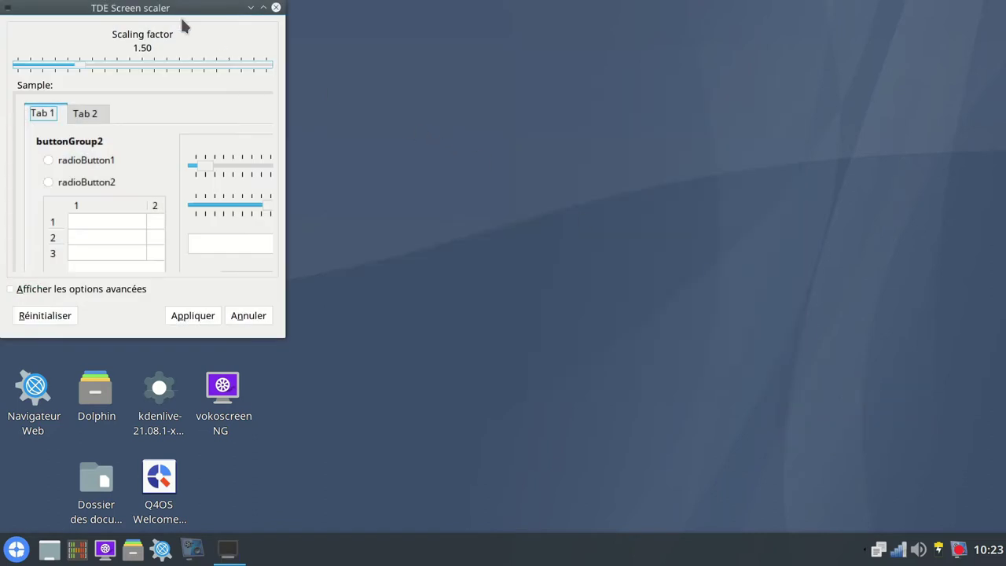
left_click_drag(191, 15, 607, 84)
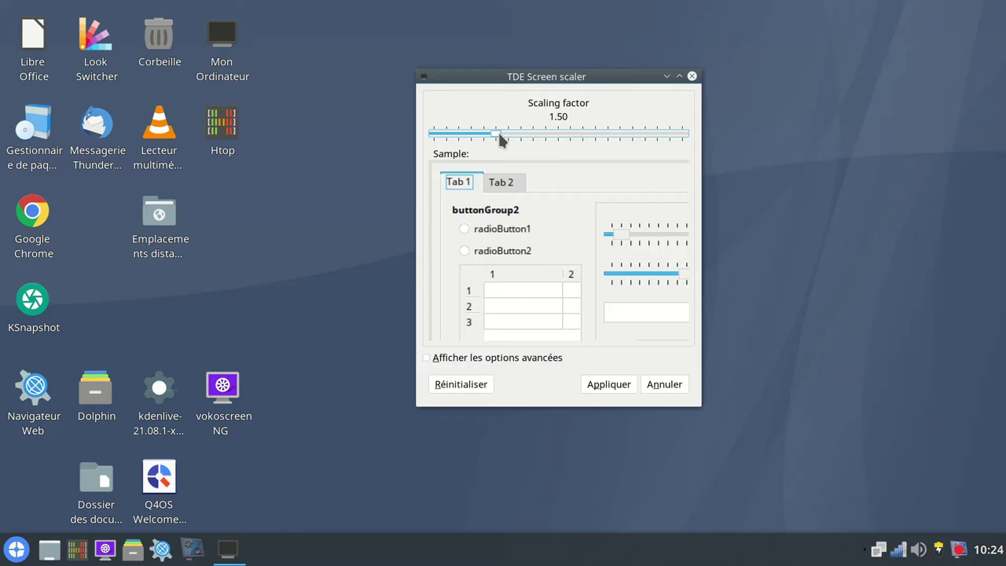
left_click_drag(497, 134, 433, 134)
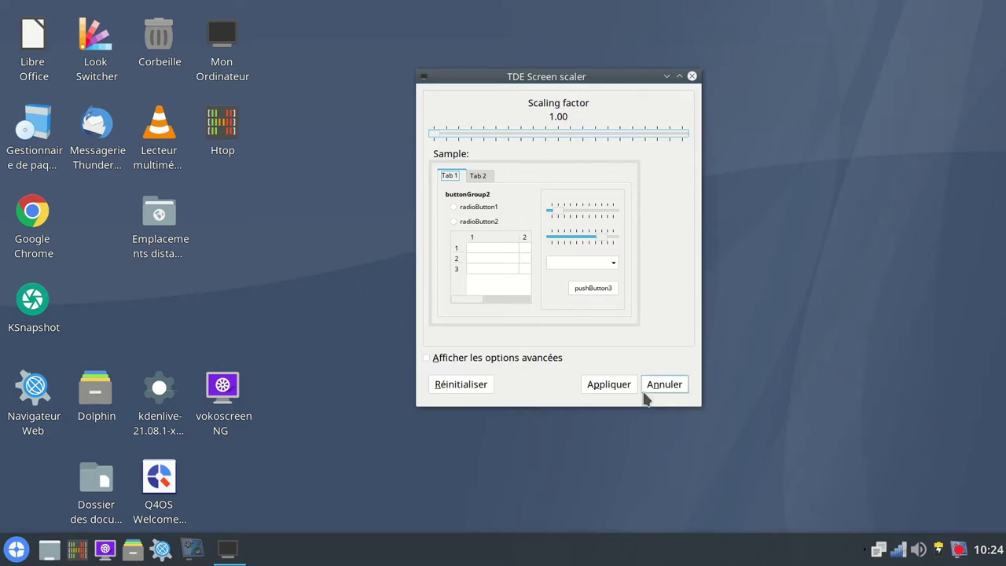
left_click(607, 385)
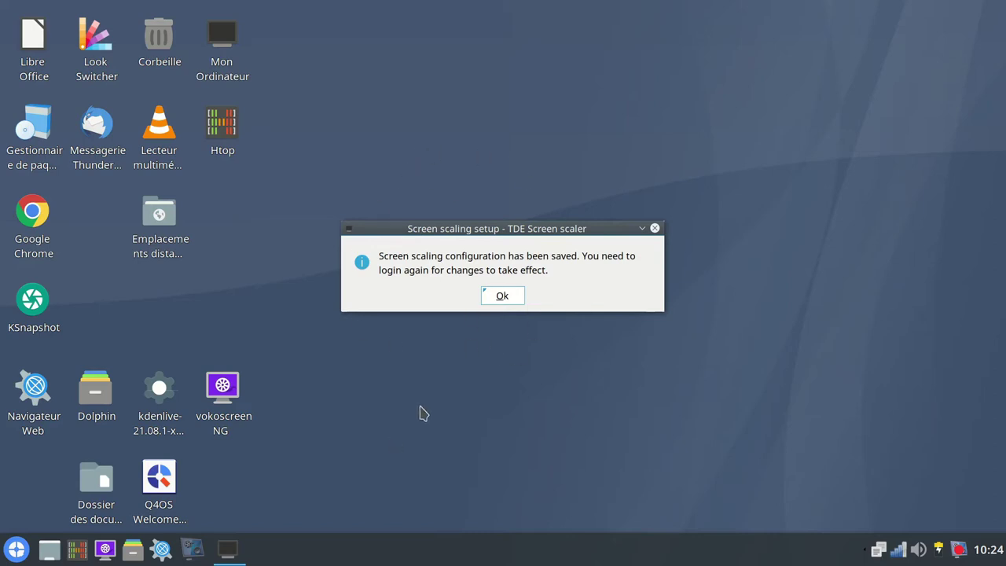
Move the vokoscreenNG window down so it overlaps the welcome screen less, and bring the welcome screen to the front.
left_click(199, 556)
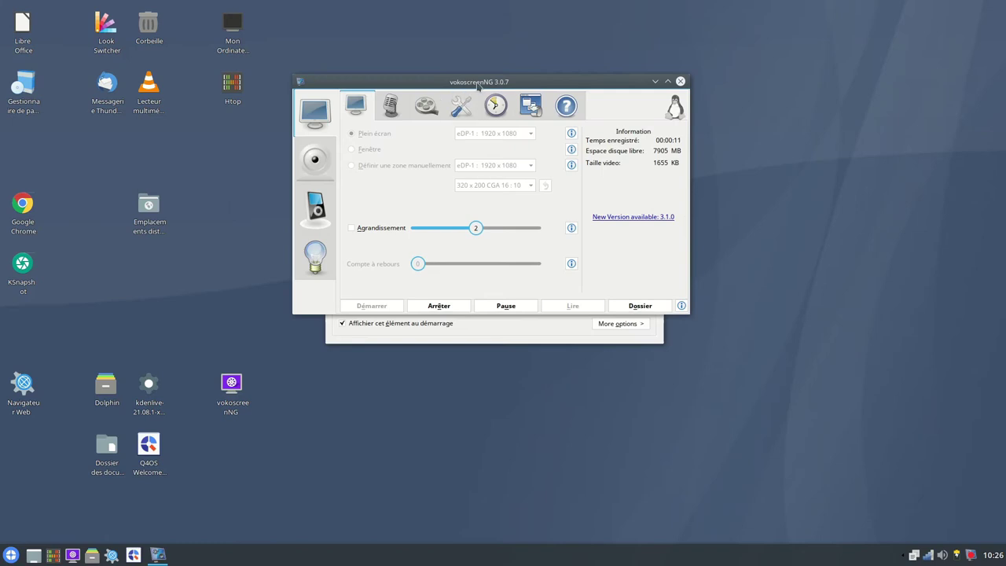
left_click_drag(476, 87, 450, 46)
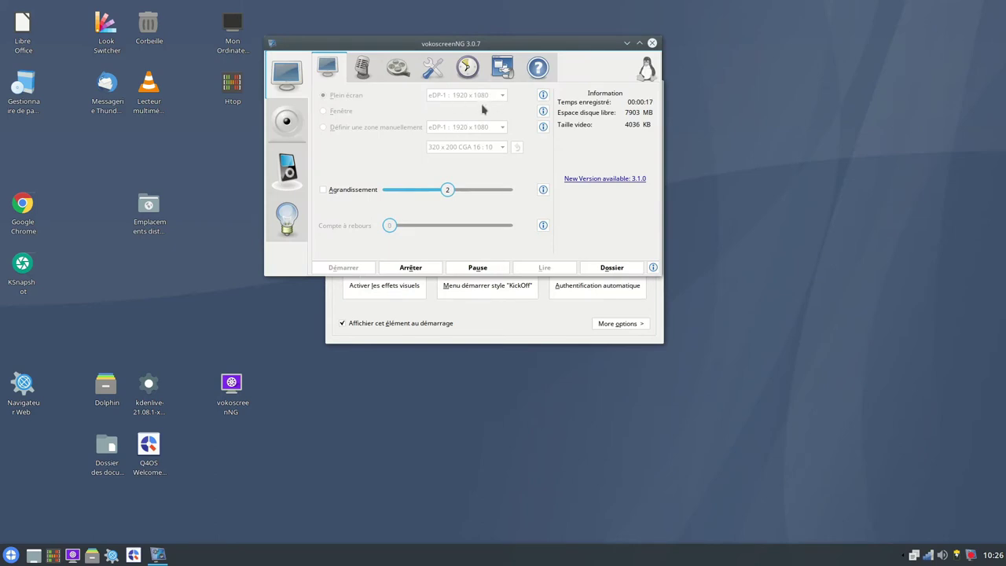
left_click_drag(497, 49, 577, 145)
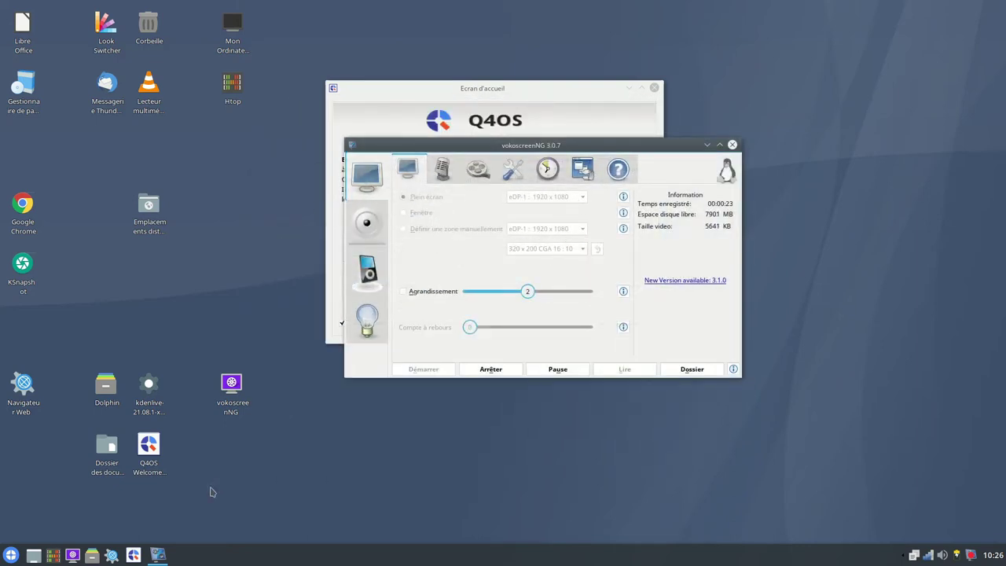
left_click(210, 492)
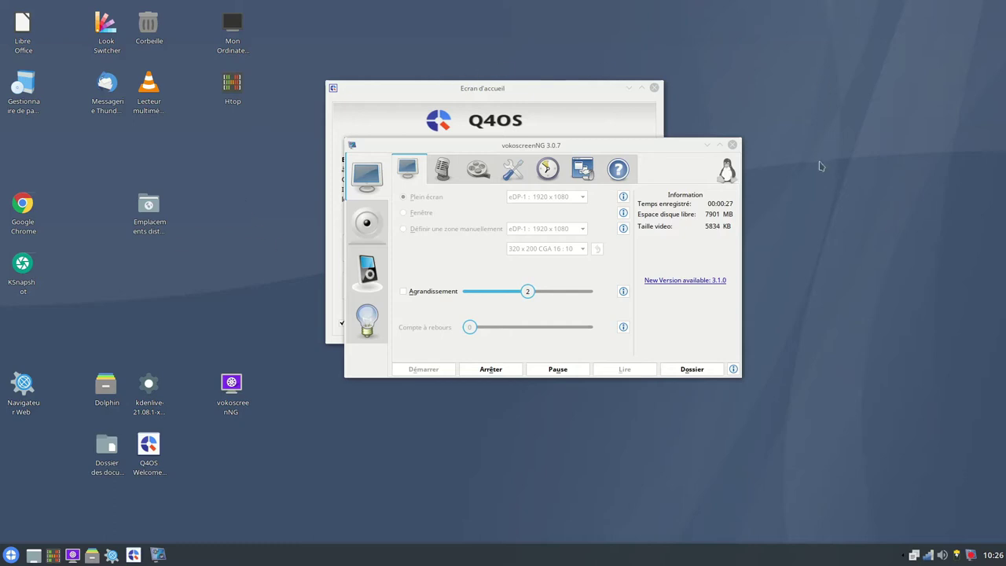
left_click(689, 210)
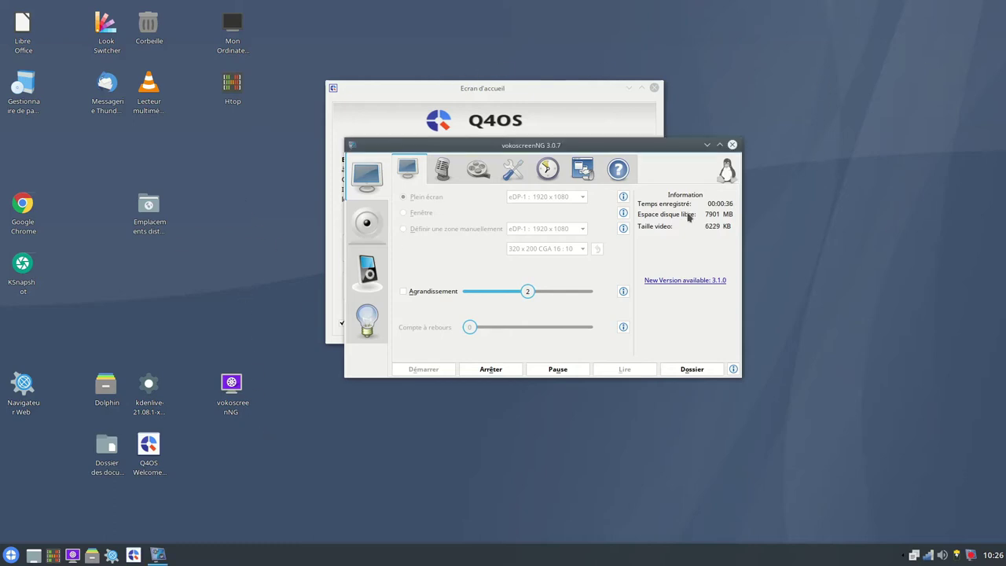
left_click(622, 128)
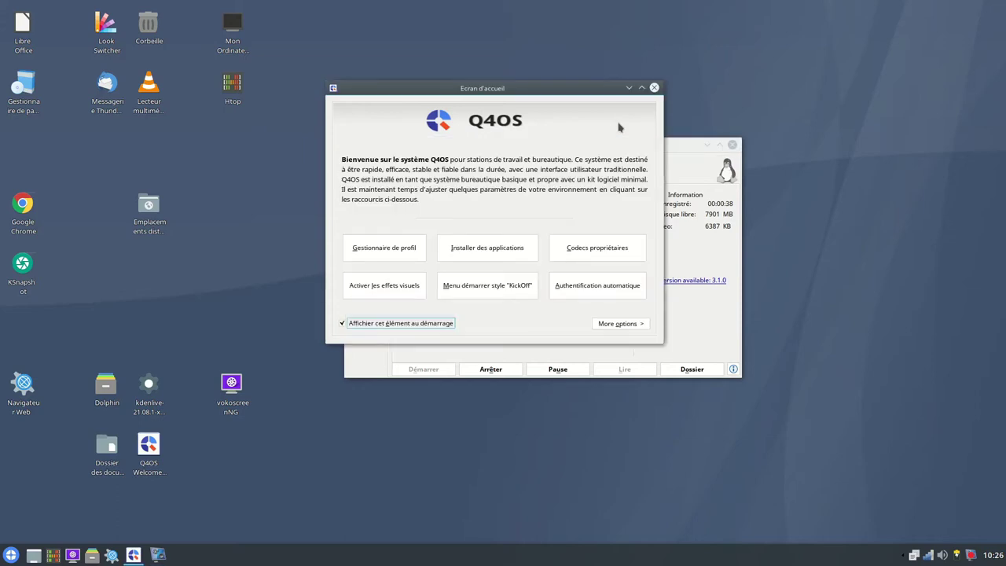
Reopen the screen scaling setup to review the scaling factor, and close it without changing anything.
left_click(619, 324)
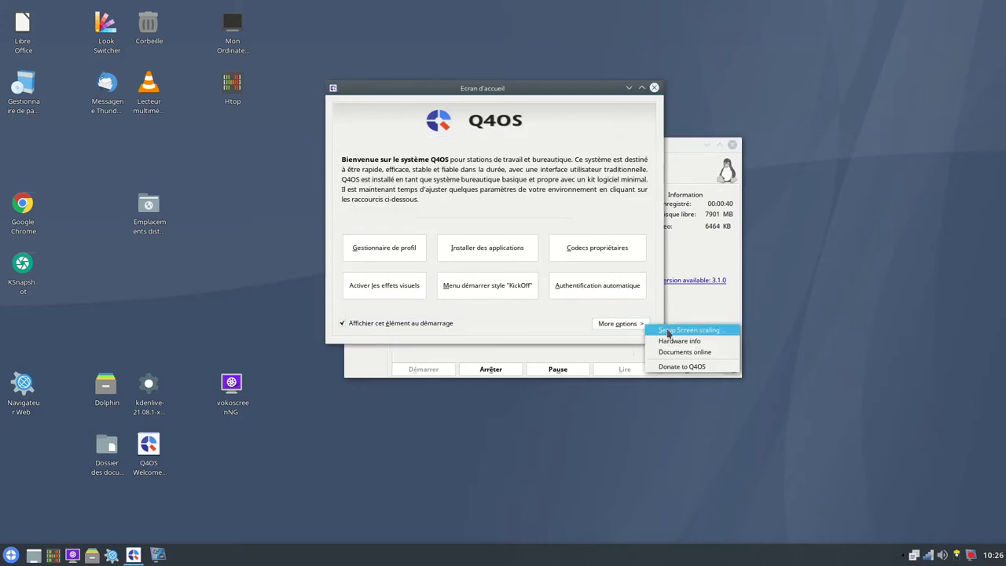
left_click(666, 333)
left_click_drag(158, 13, 534, 78)
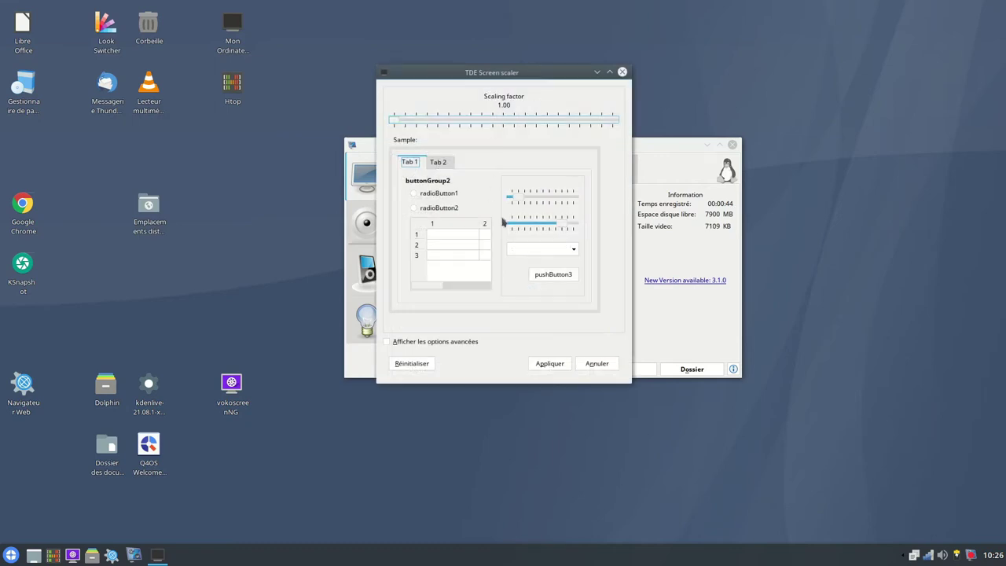
left_click_drag(562, 76, 519, 283)
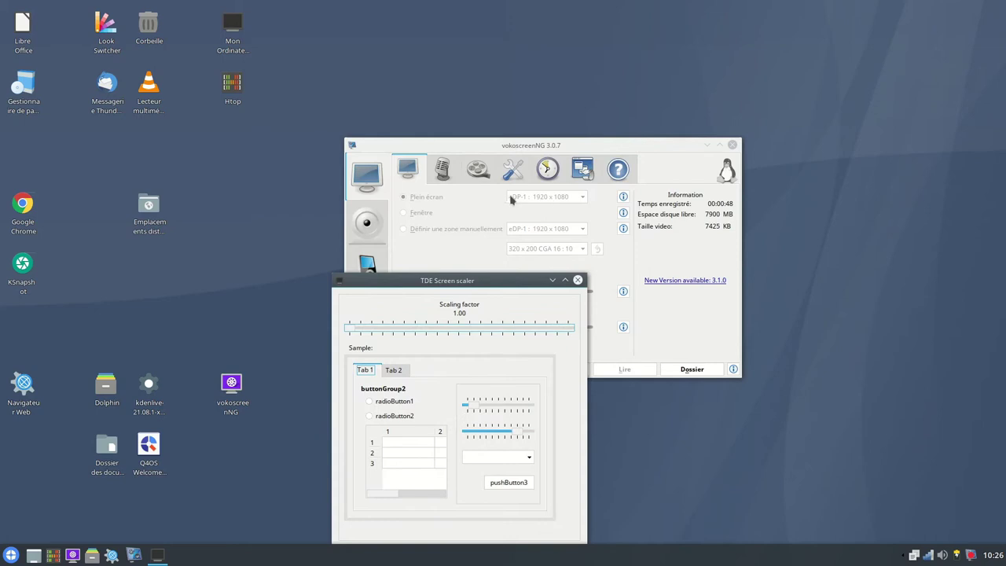
left_click(578, 280)
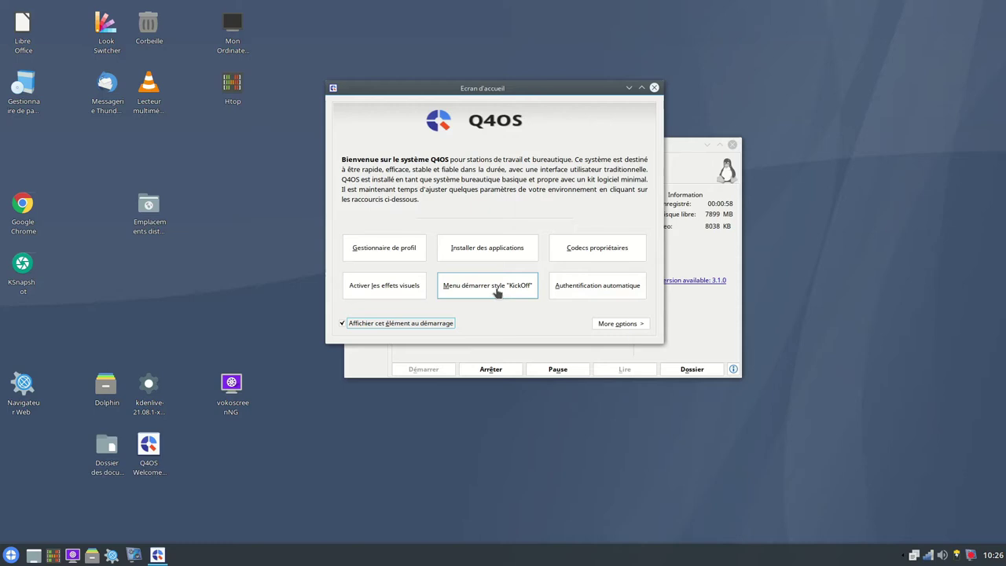
Change the start menu to the "Classic" type with the "Catégories" structure, apply it, and check the resulting menu.
left_click(497, 292)
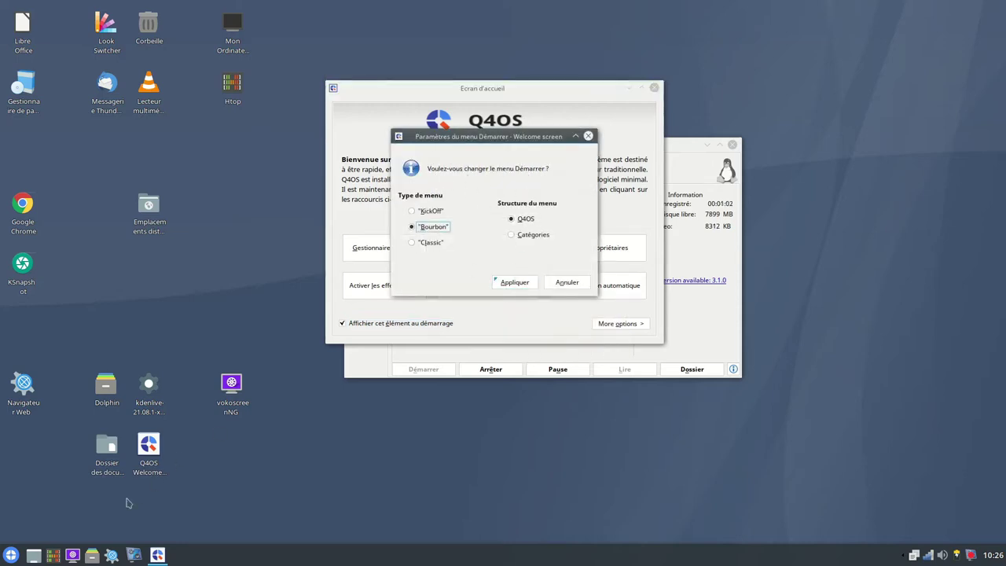
left_click(6, 555)
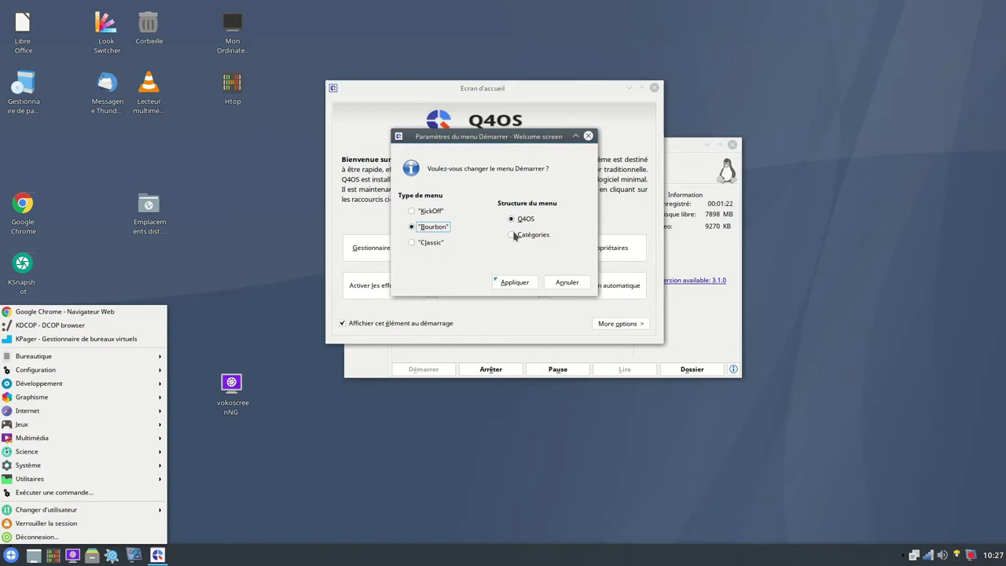
left_click(511, 235)
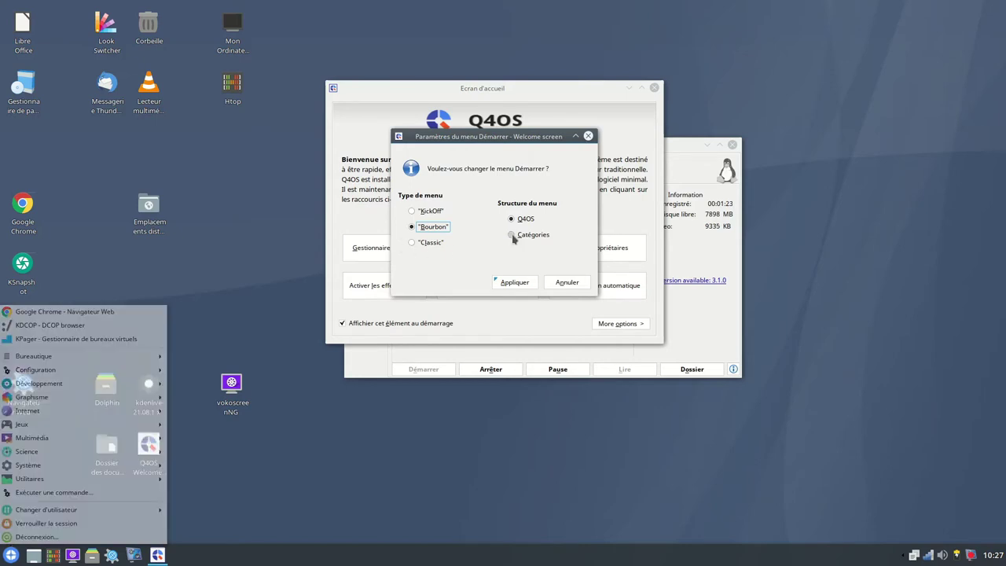
left_click(410, 243)
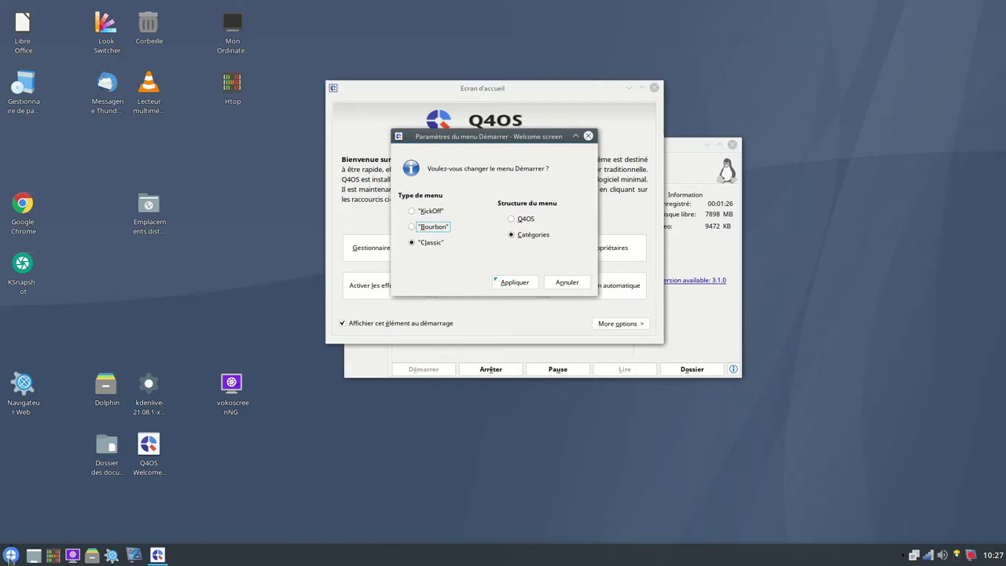
left_click(11, 555)
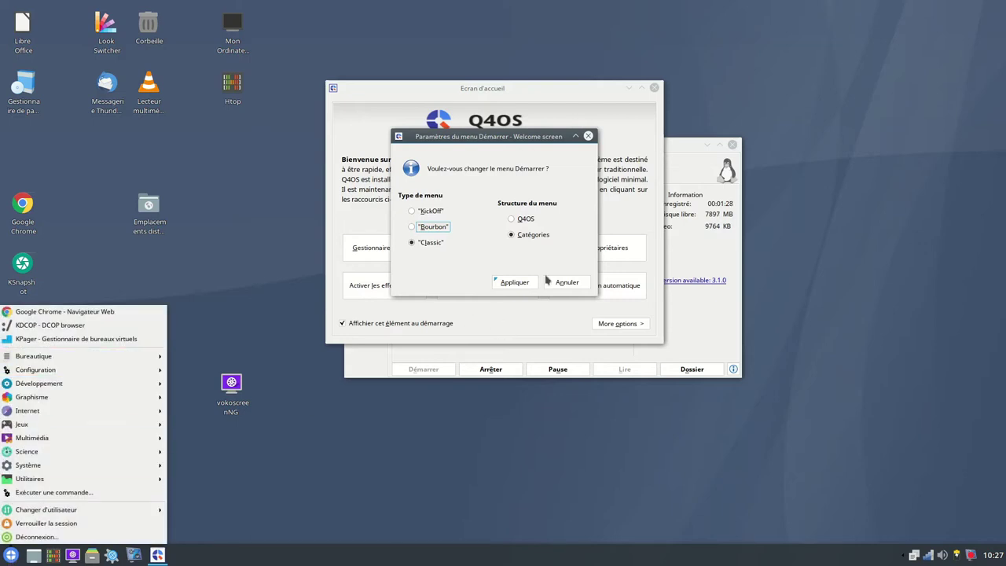
left_click(520, 284)
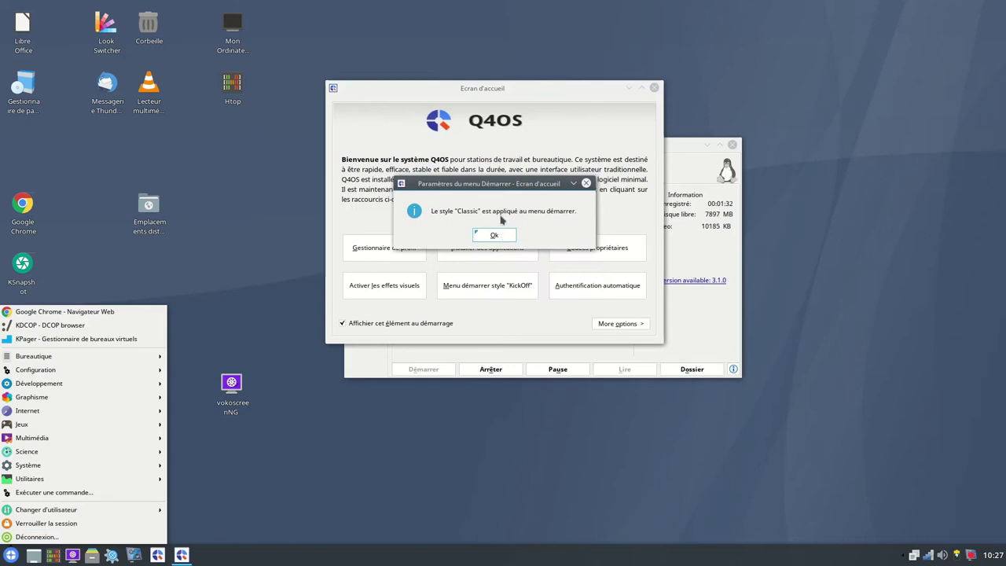
left_click(501, 236)
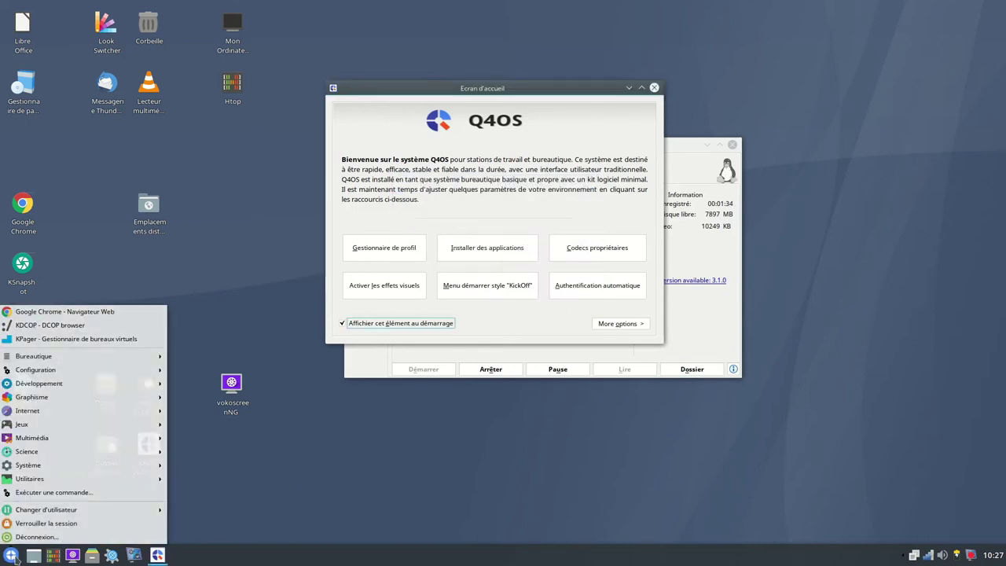
mouse_move(51, 358)
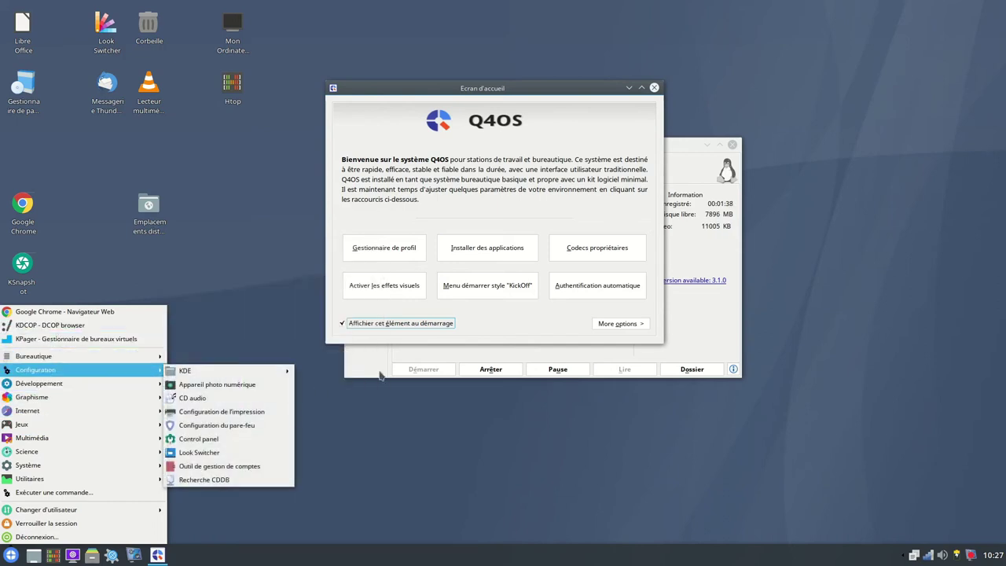
Reopen the start menu style settings, move the dialog aside to review the options, and close it without changes.
left_click(516, 288)
left_click(506, 289)
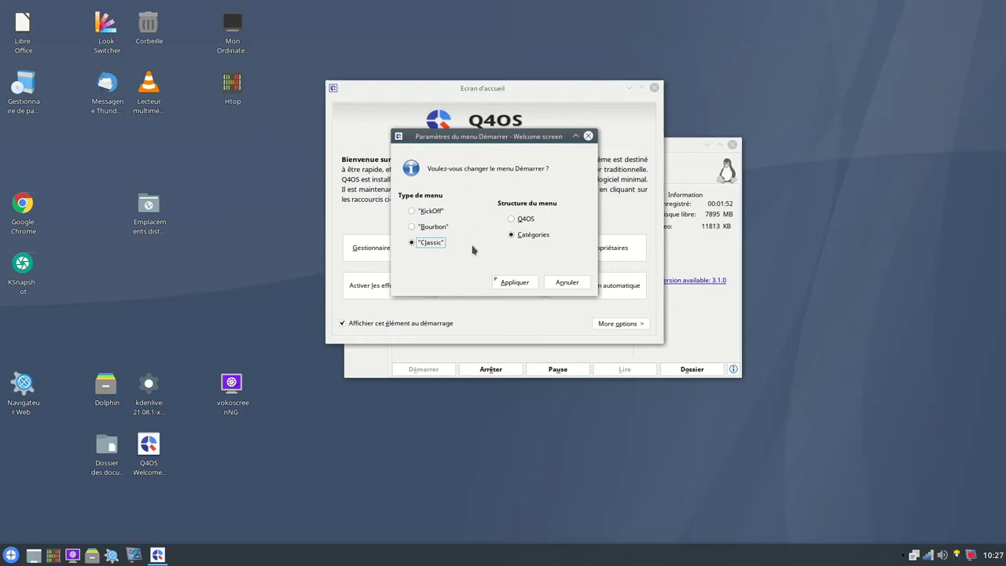
left_click_drag(529, 138, 745, 84)
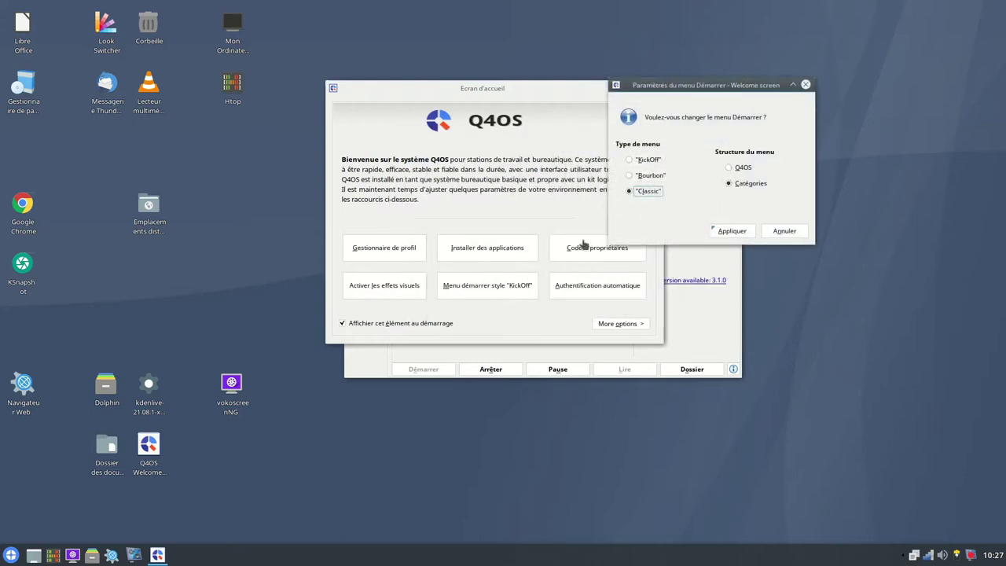
key("Escape")
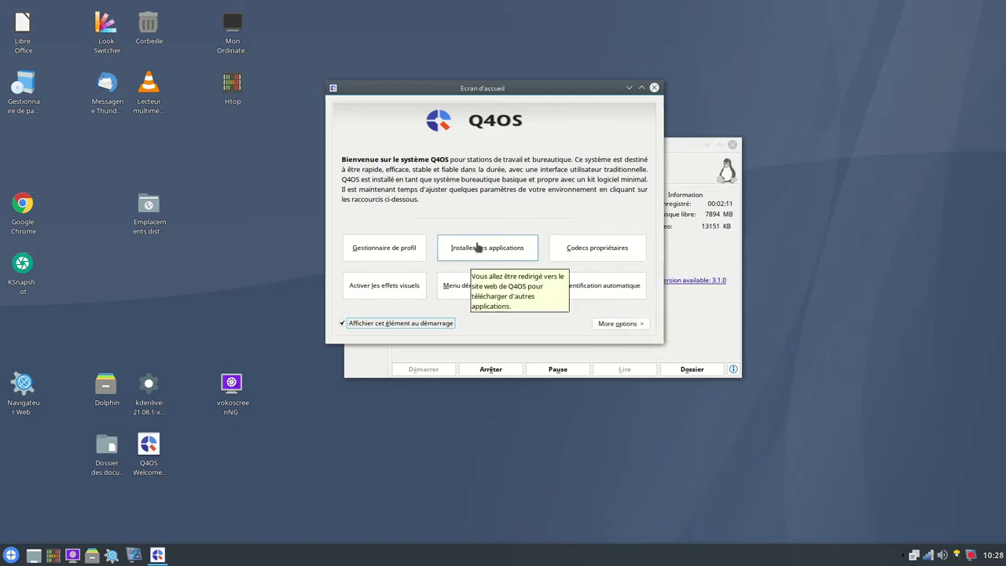
Open the Software Centre through the welcome screen's option for installing applications.
left_click(478, 247)
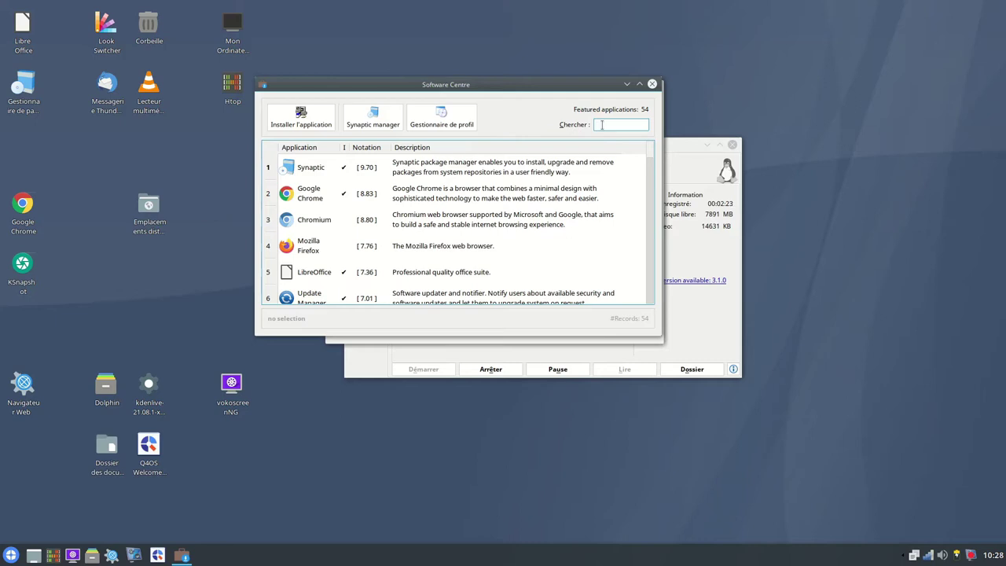
Search the Software Centre for "kdenli" and for "xournal", and clear the search to list all applications again.
type("kde")
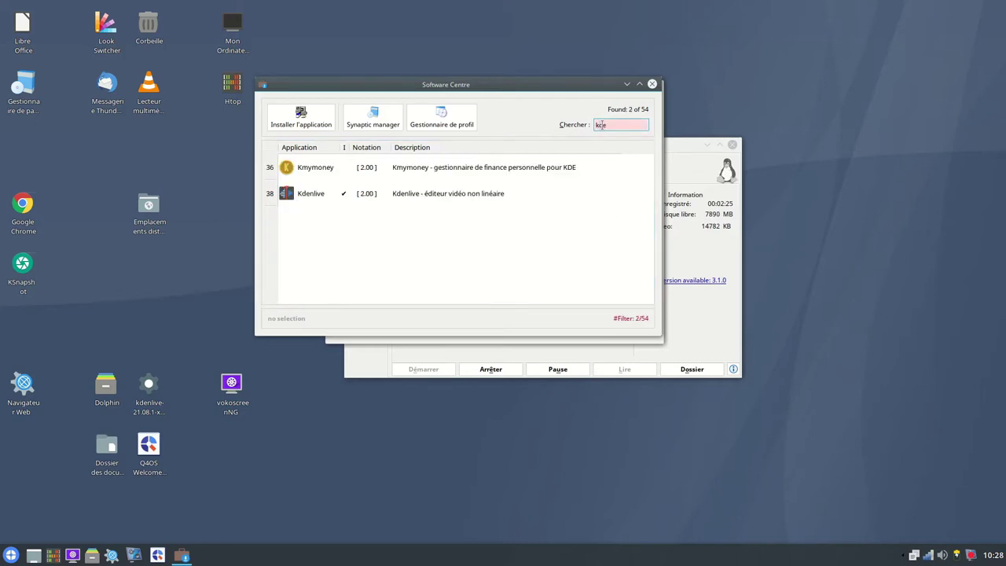
type("nli")
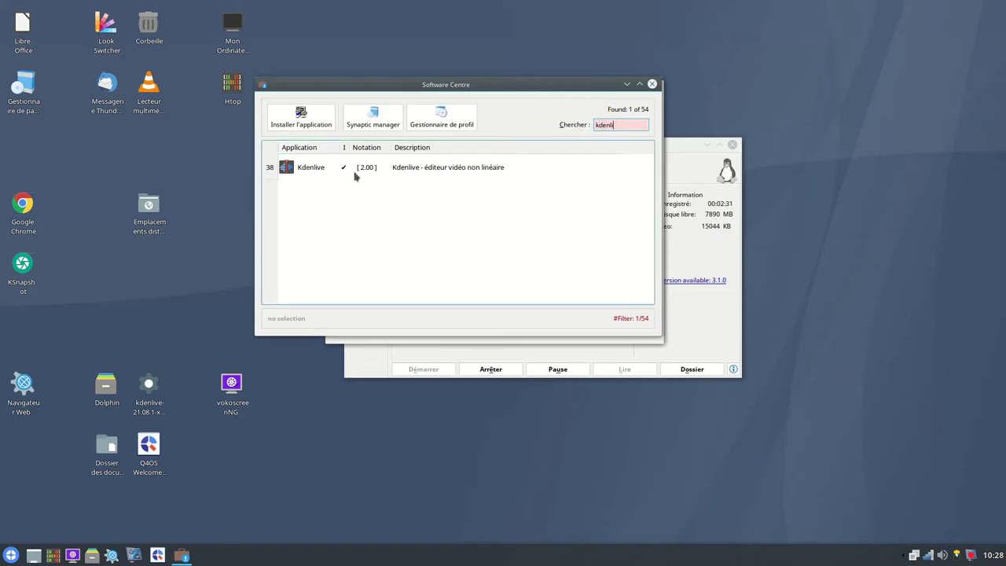
left_click_drag(631, 124, 568, 128)
type("xournal")
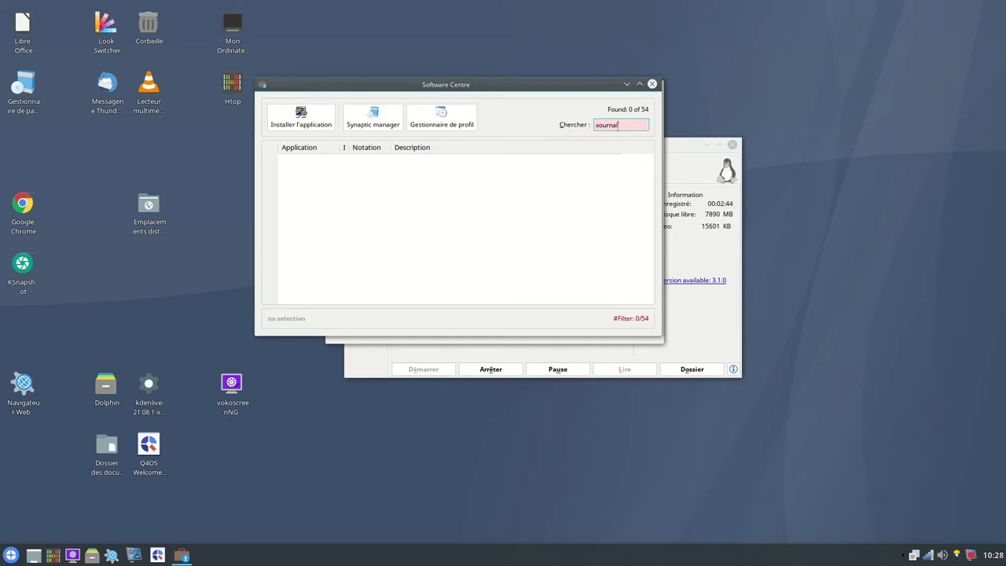
left_click(593, 212)
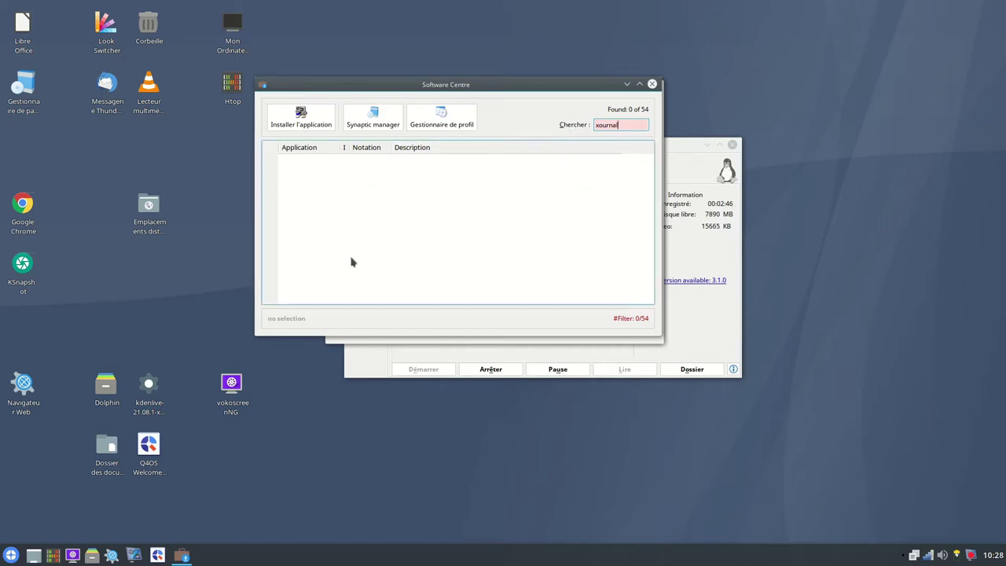
key("ctrl+a")
key("BackSpace")
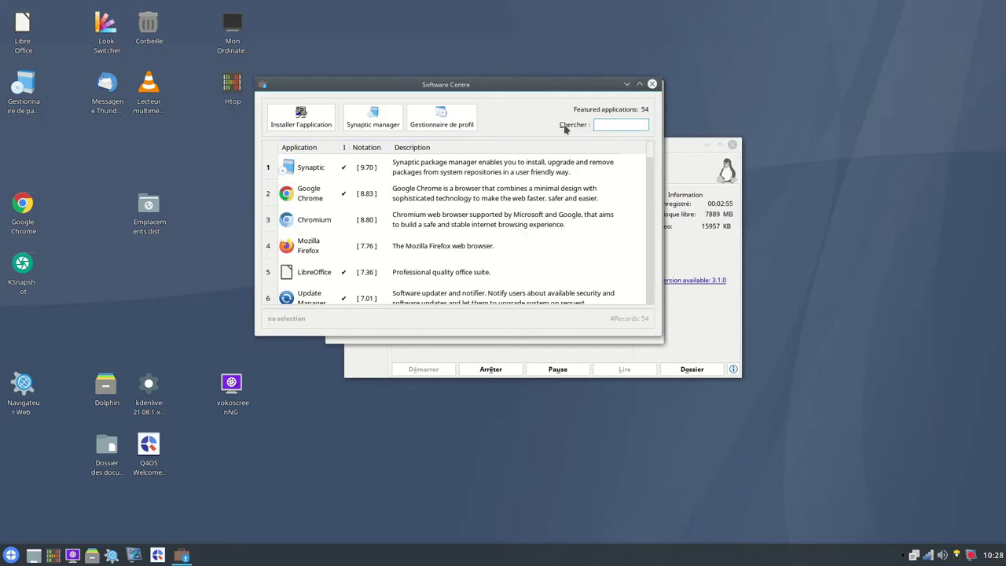
Maximize the Software Centre and look through the whole list of featured applications, ending back at its beginning.
left_click(639, 84)
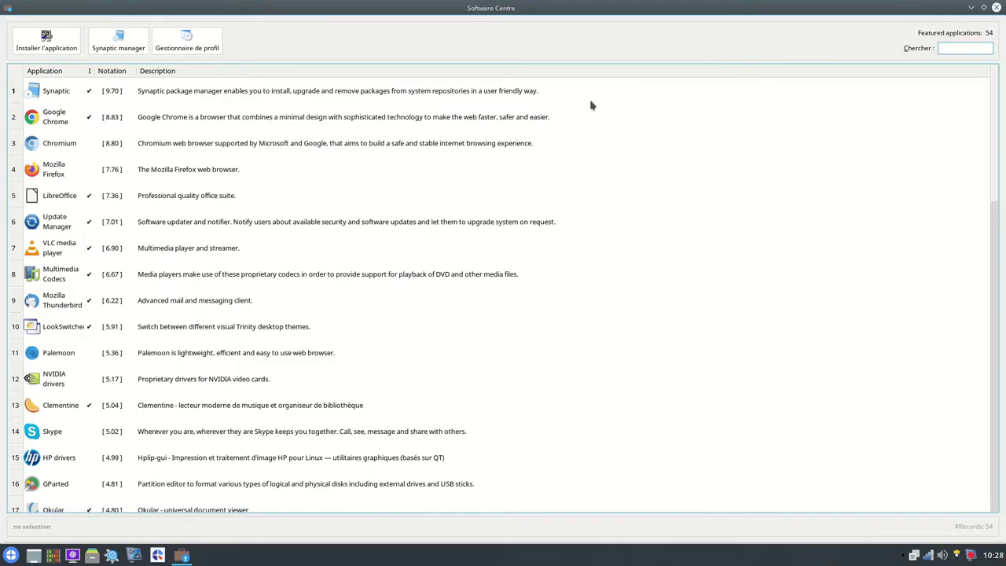
scroll(75, 157, "down", 7)
scroll(78, 236, "down", 3)
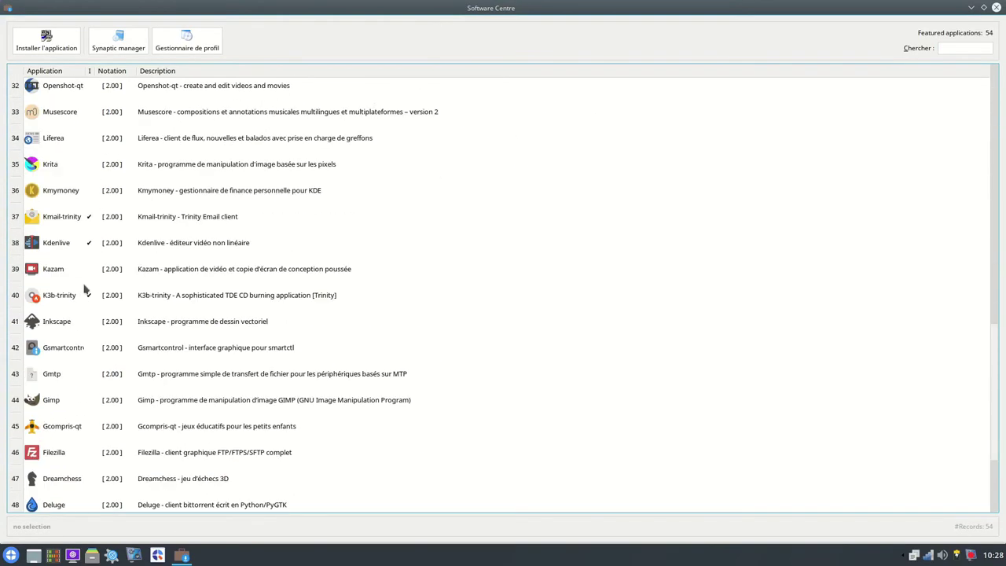
scroll(63, 259, "down", 2)
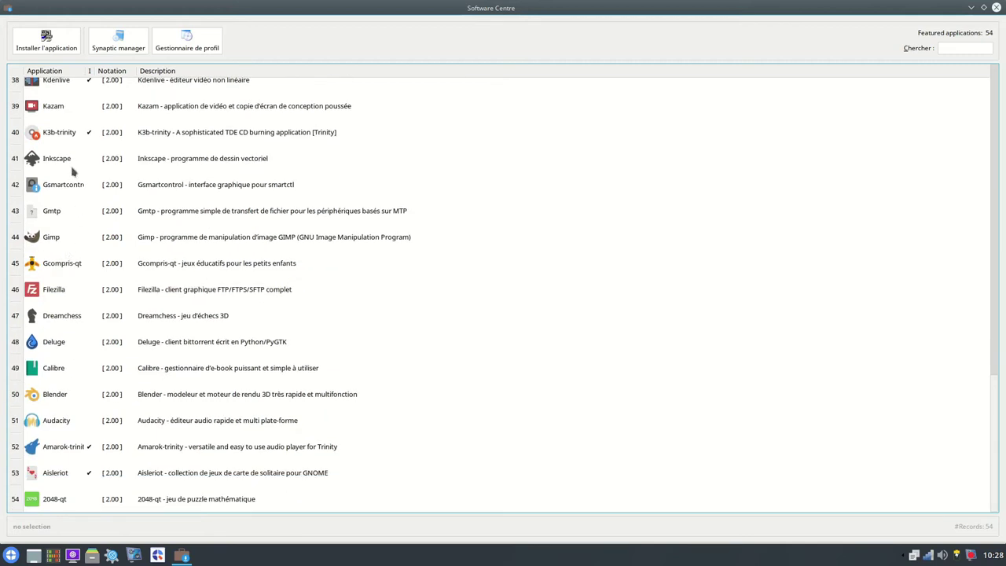
scroll(71, 425, "up", 5)
scroll(72, 420, "up", 7)
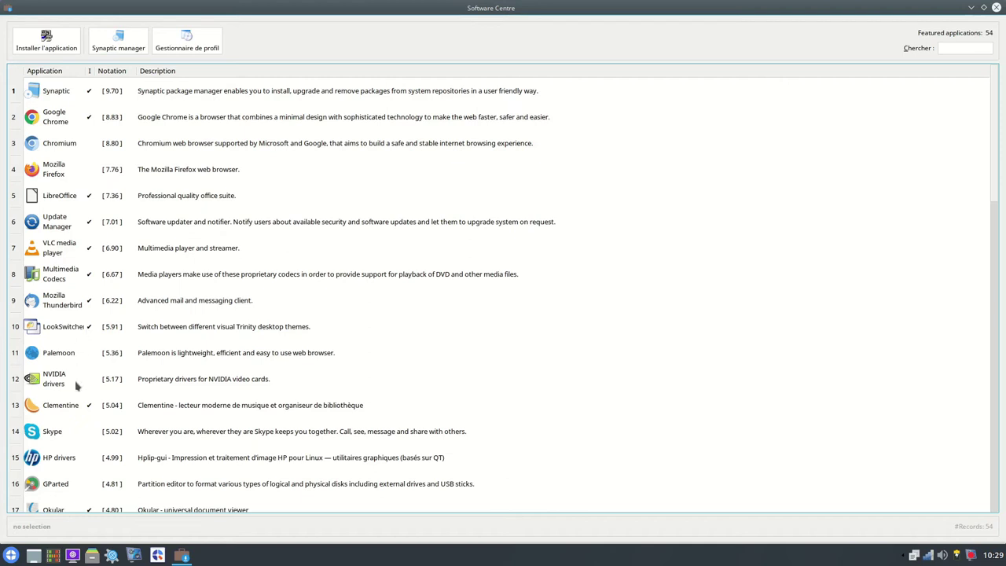
scroll(74, 386, "down", 12)
scroll(67, 371, "up", 12)
Launch the Synaptic package manager from the Software Centre, authorize it with the account password, and search its packages for "xournal".
left_click(119, 46)
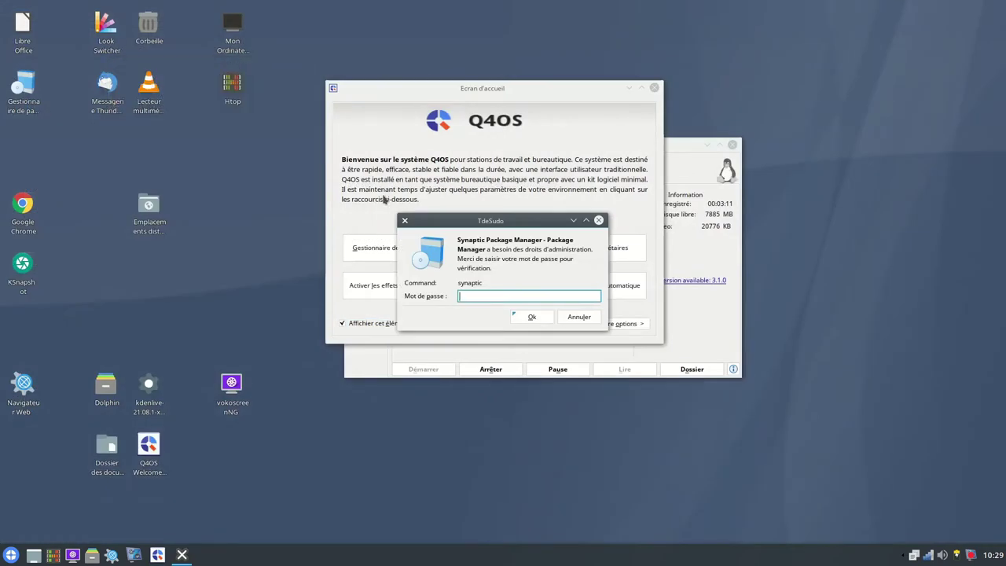
key("Return")
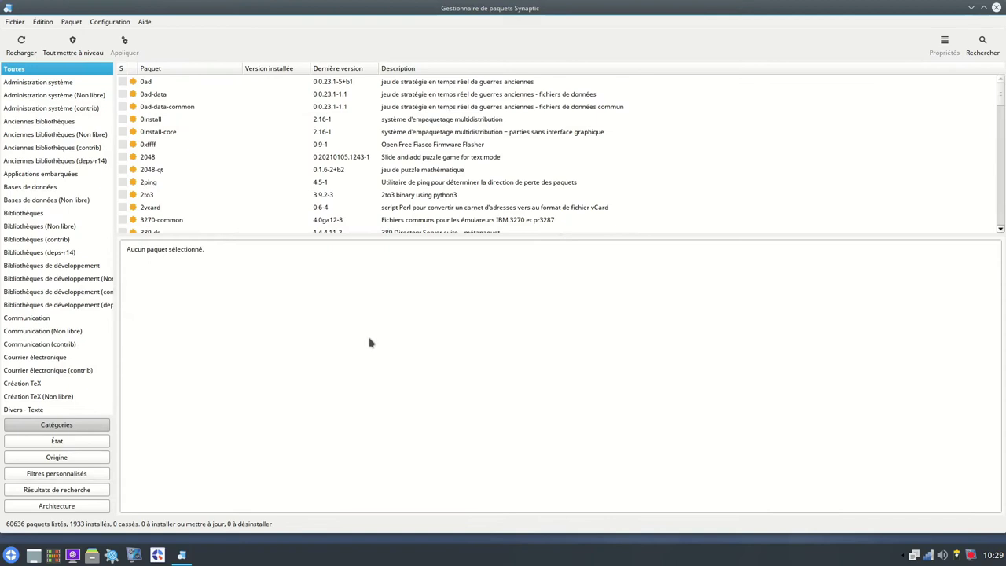
left_click(981, 44)
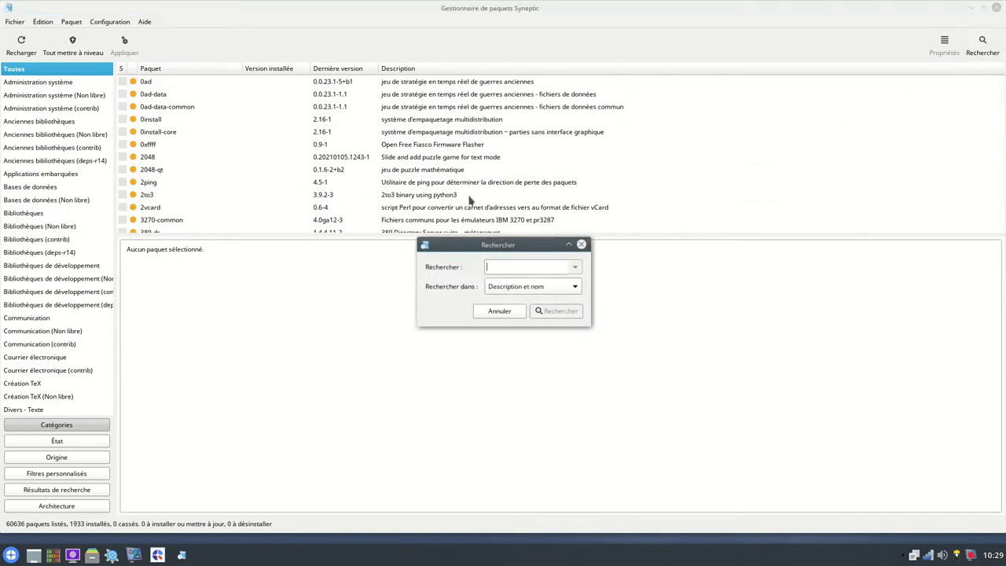
type("x")
type("ournal")
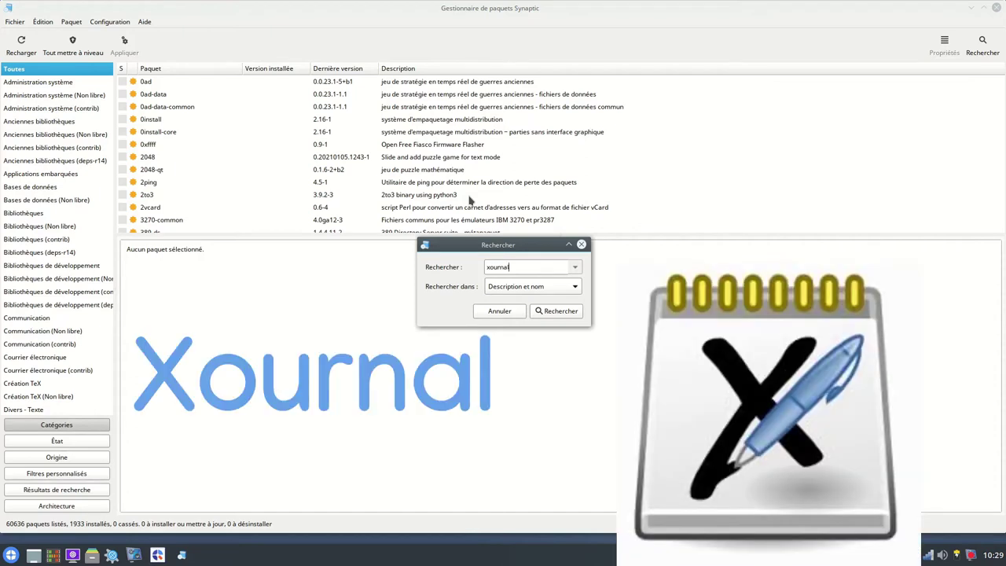
left_click(569, 311)
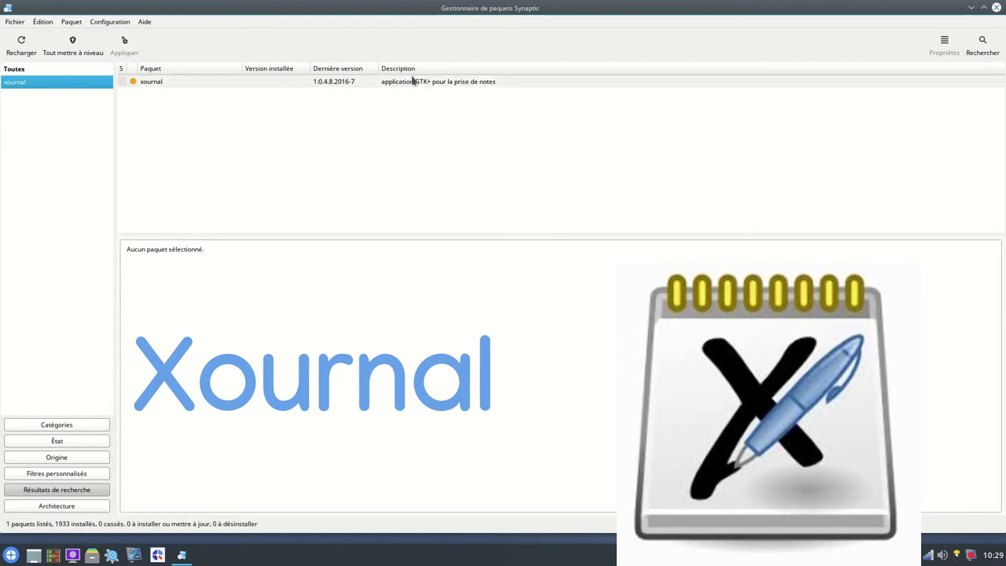
Mark the xournal package for installation together with its required dependencies, and apply the changes to install it.
left_click(153, 84)
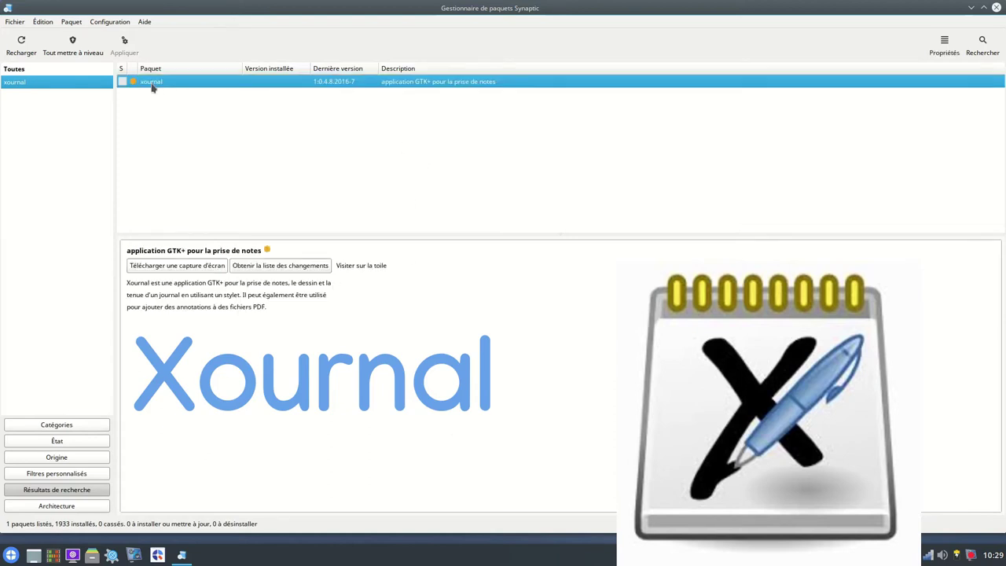
right_click(153, 88)
left_click(192, 103)
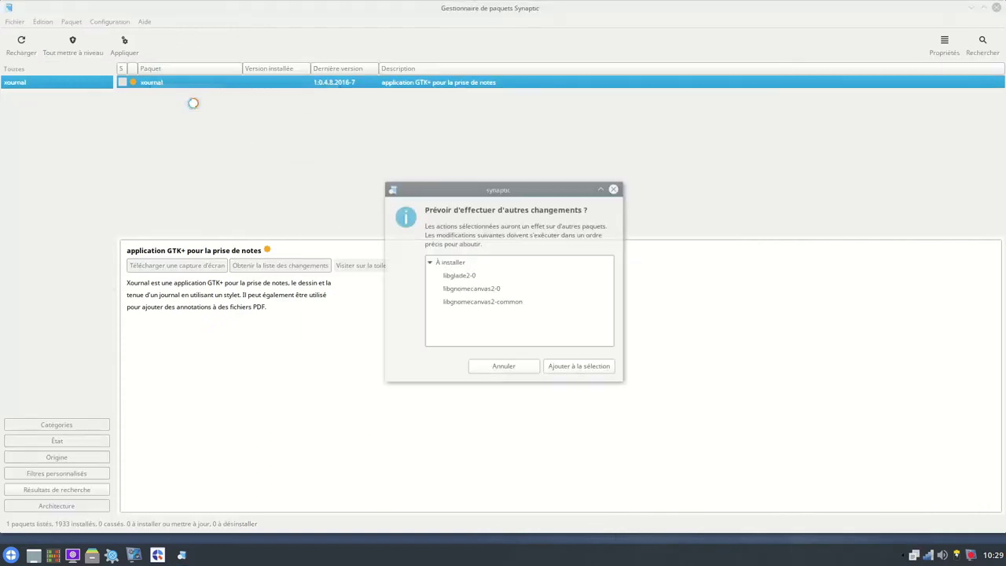
left_click(562, 367)
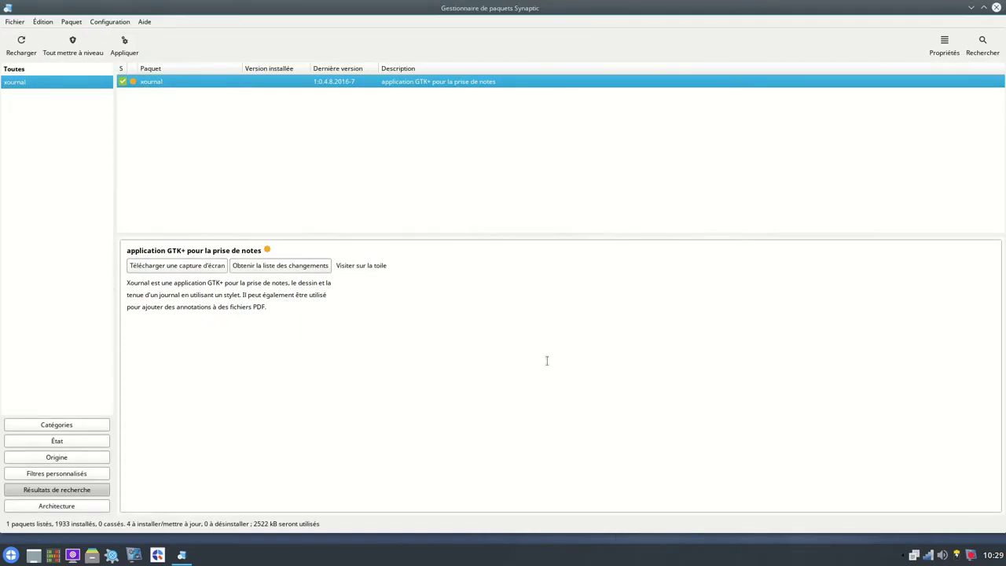
left_click(124, 47)
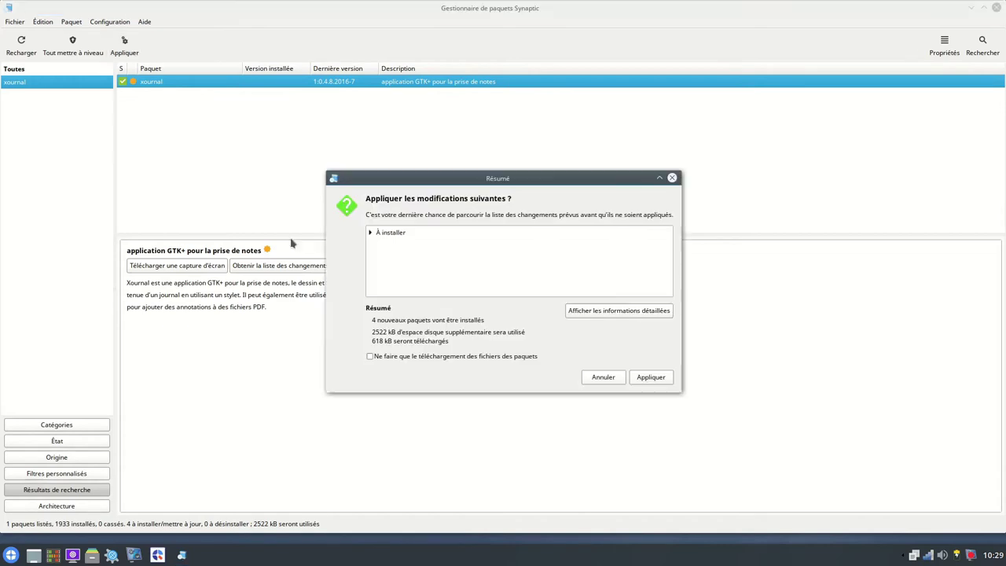
left_click(651, 378)
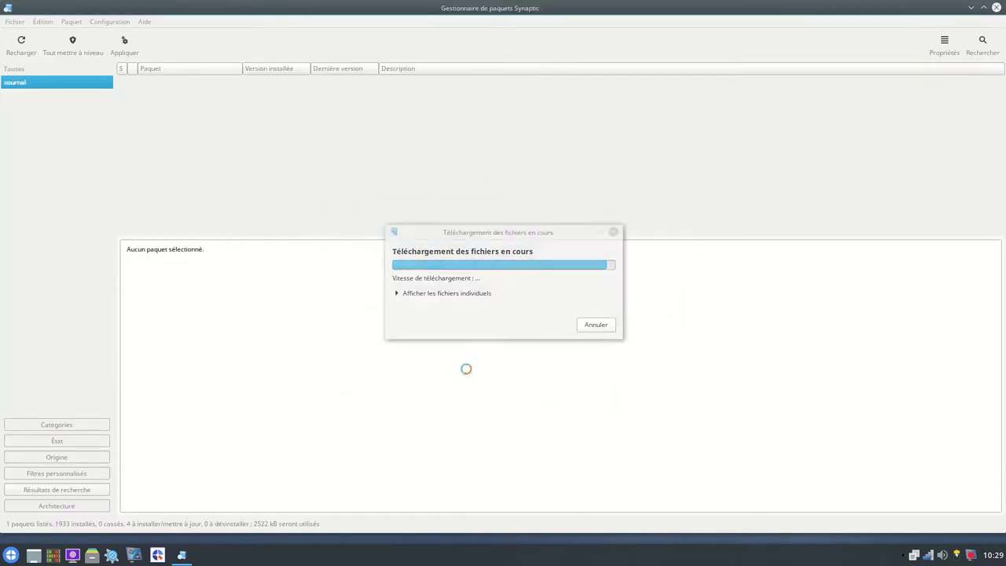
left_click(643, 316)
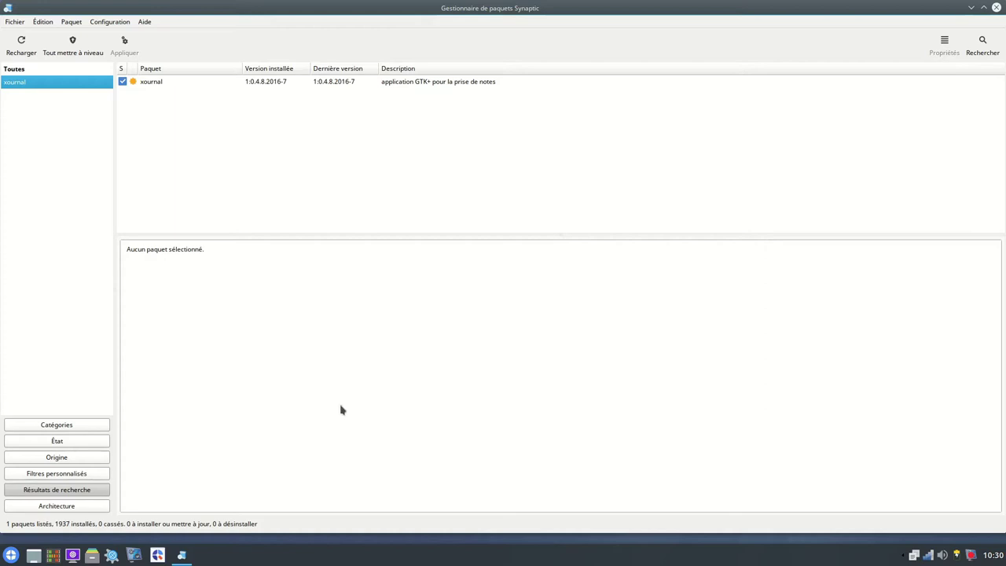
Reload the package information and mark all available upgrades, and close both Synaptic and the Software Centre.
left_click(21, 45)
left_click(66, 49)
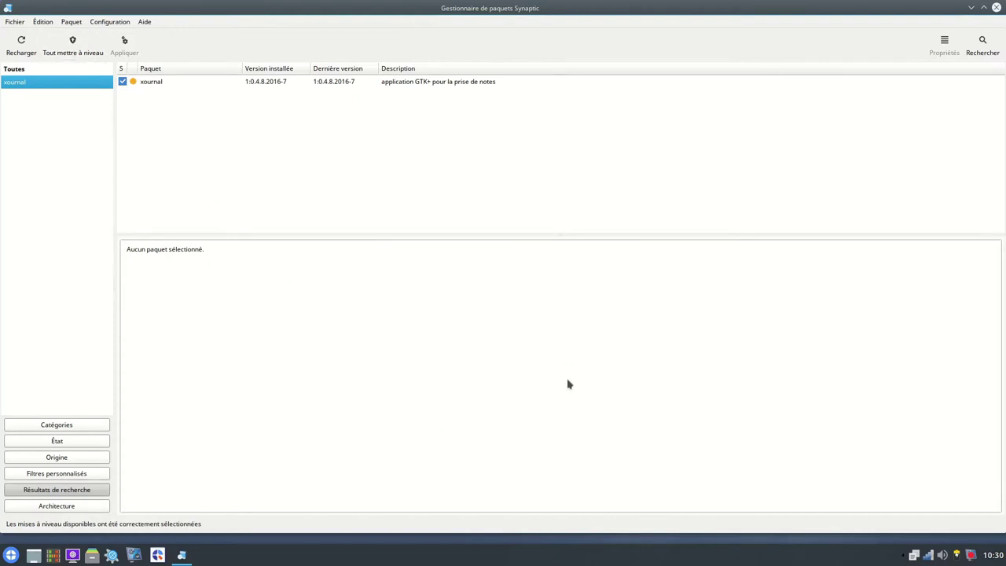
left_click(997, 8)
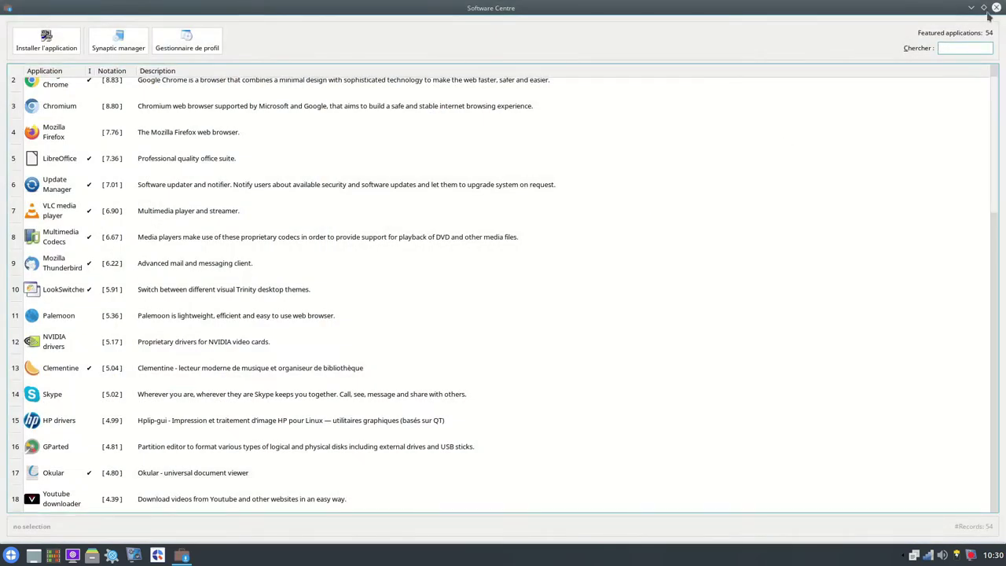
left_click(996, 8)
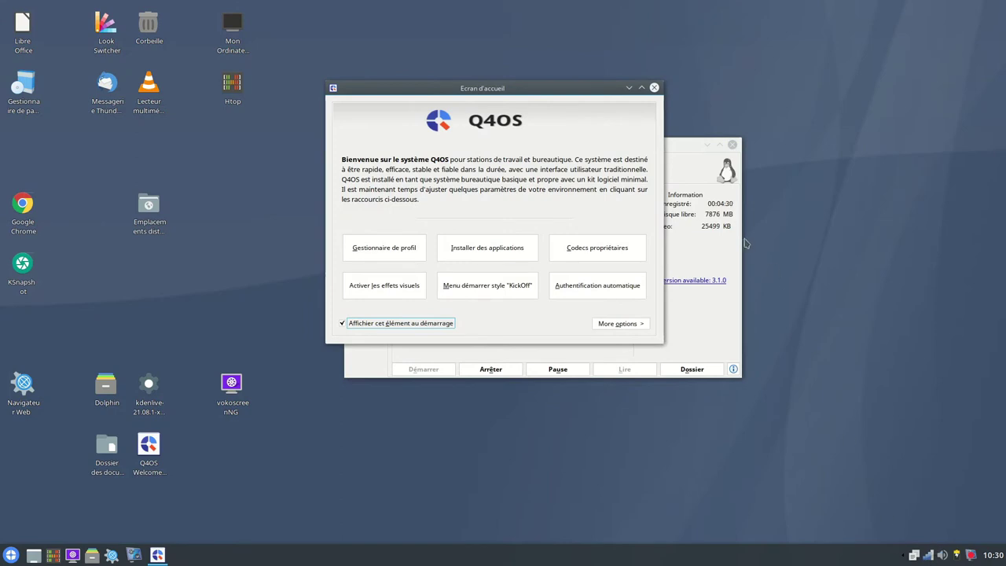
Move the welcome screen slightly aside, and open the Control panel from the Configuration applications in a maximized window.
left_click_drag(570, 88, 606, 104)
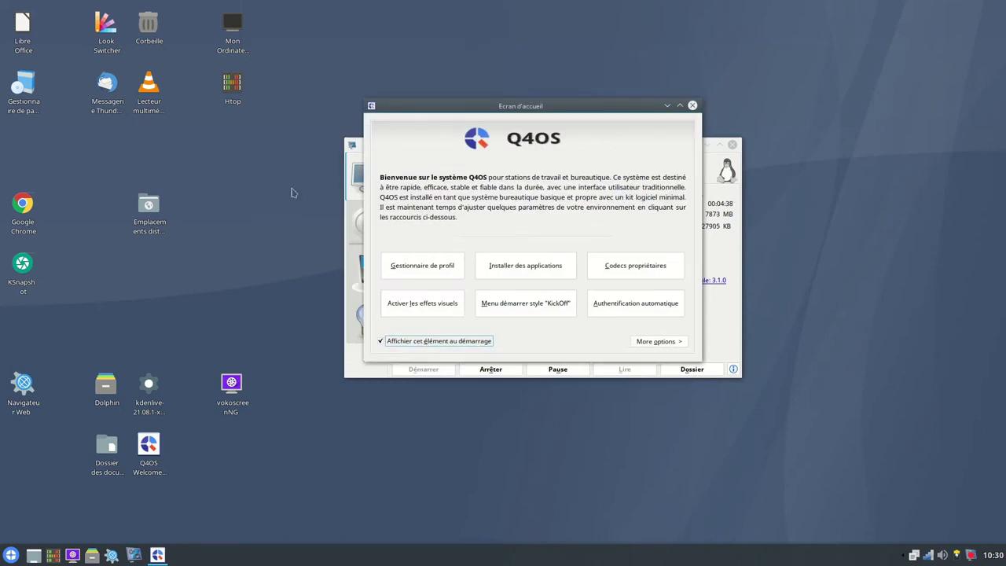
left_click(6, 557)
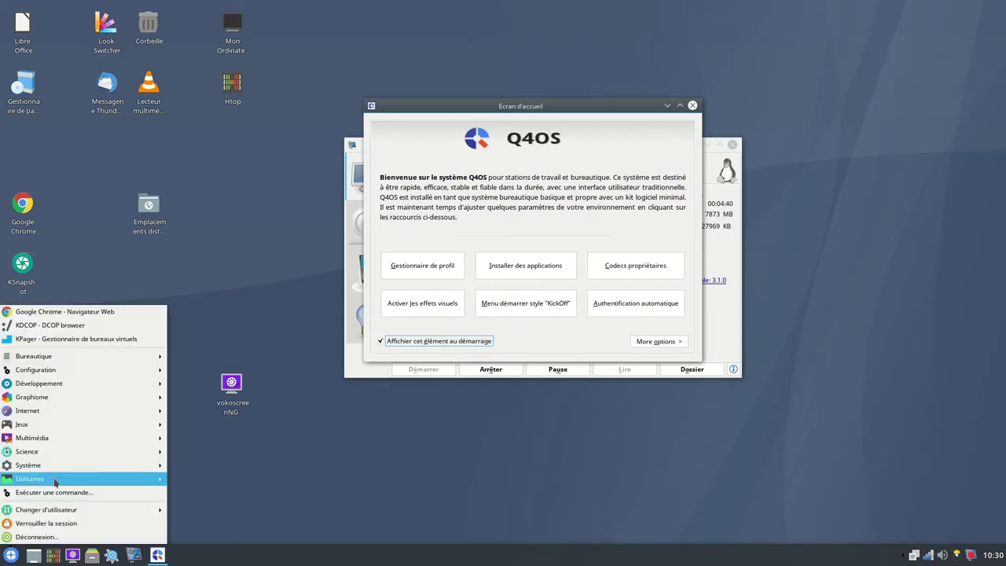
mouse_move(58, 370)
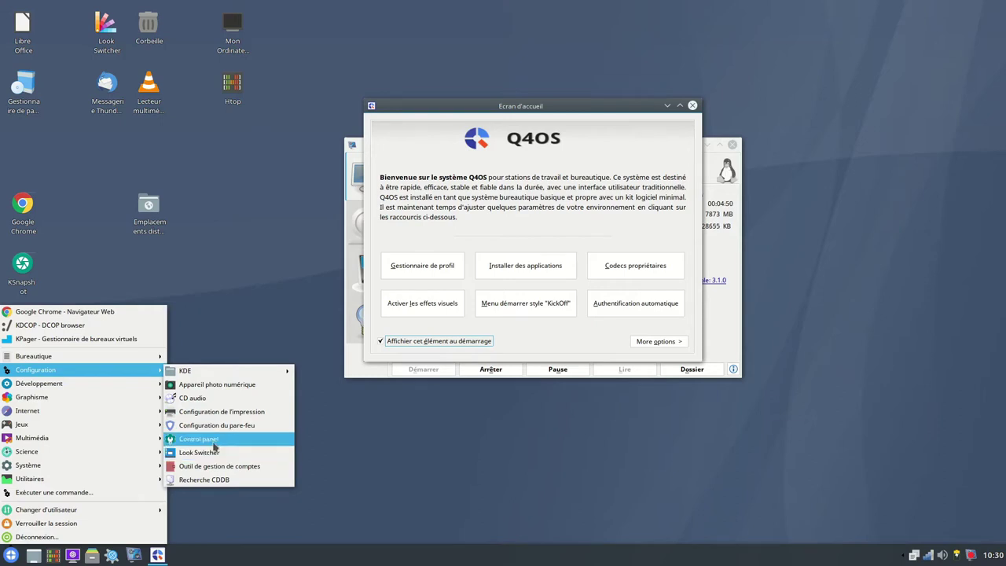
left_click(213, 445)
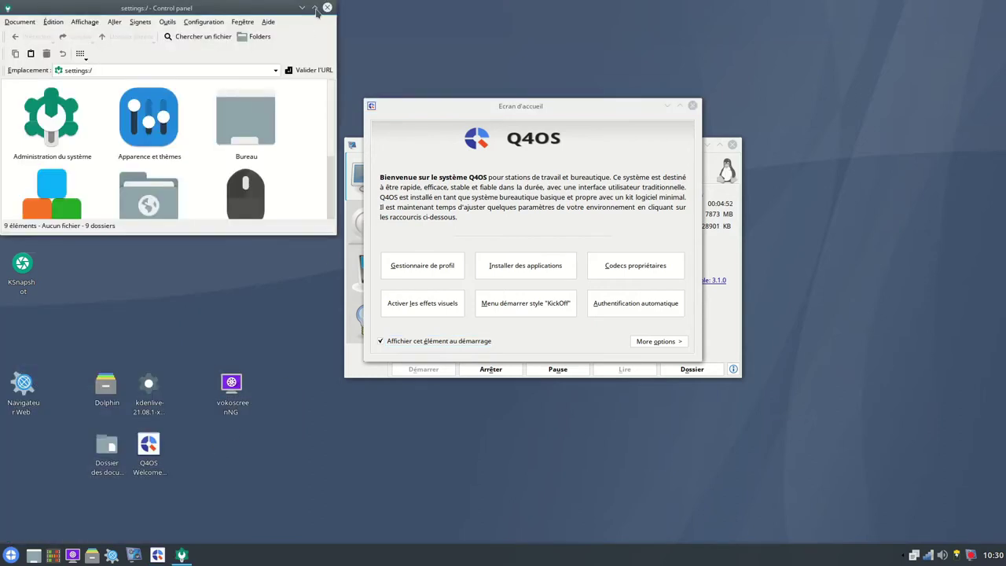
left_click(315, 9)
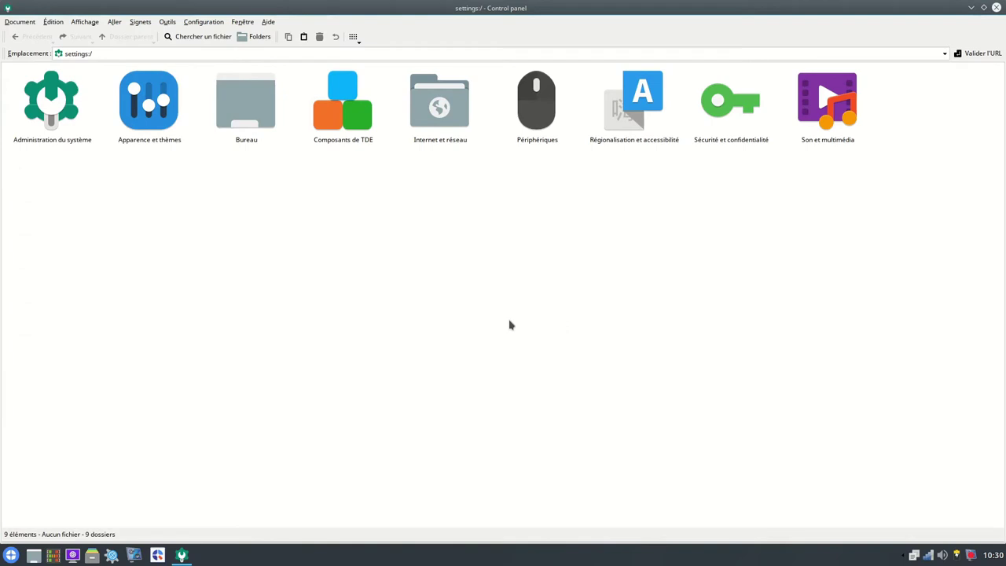
Open the "Apparence et thèmes" settings and locate Look Switcher both there and among the Configuration applications.
left_click(157, 110)
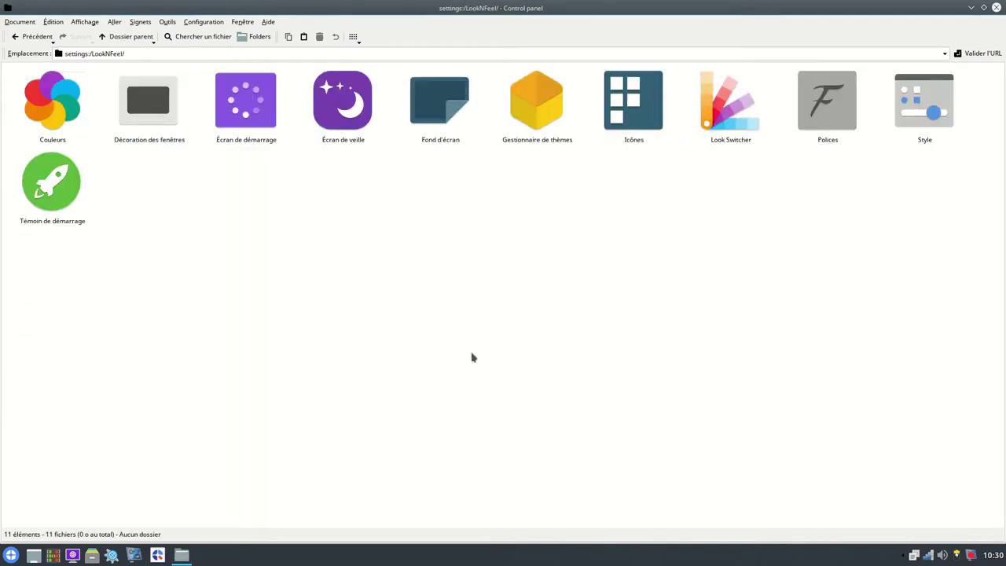
mouse_move(718, 107)
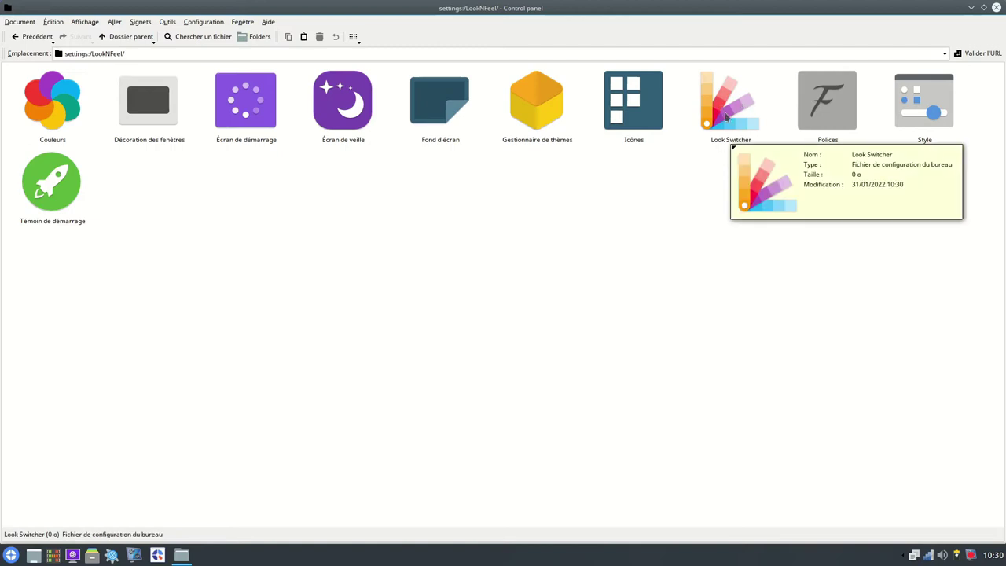
left_click(9, 554)
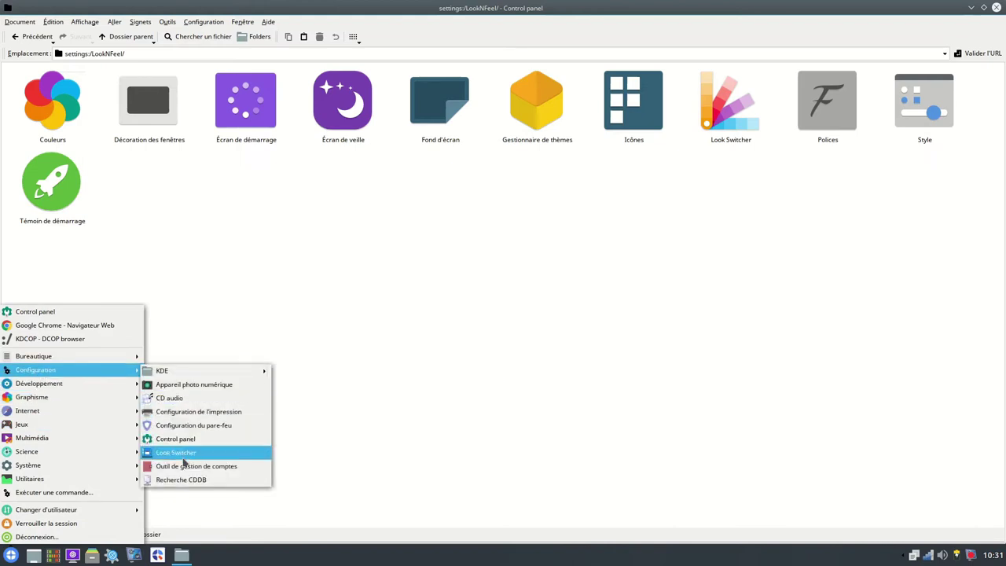
left_click(728, 97)
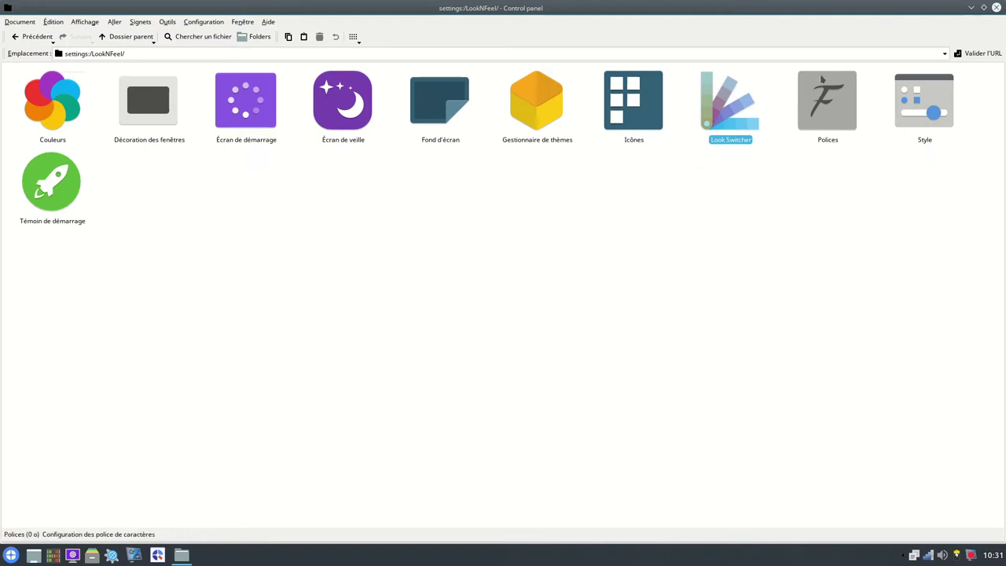
Open Look Switcher from the appearance settings and maximize it to view the Debonaire theme preview.
double_click(717, 128)
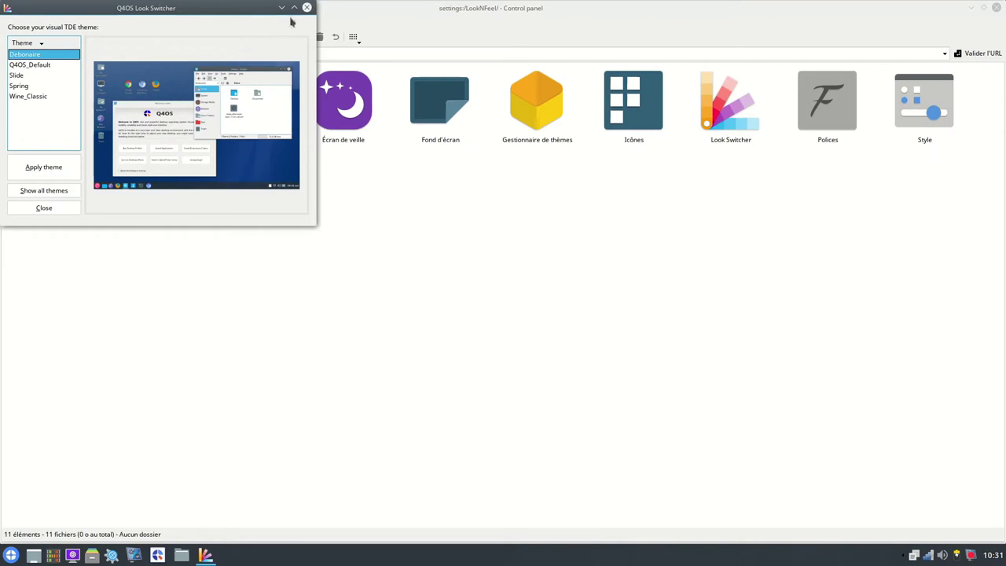
left_click(294, 9)
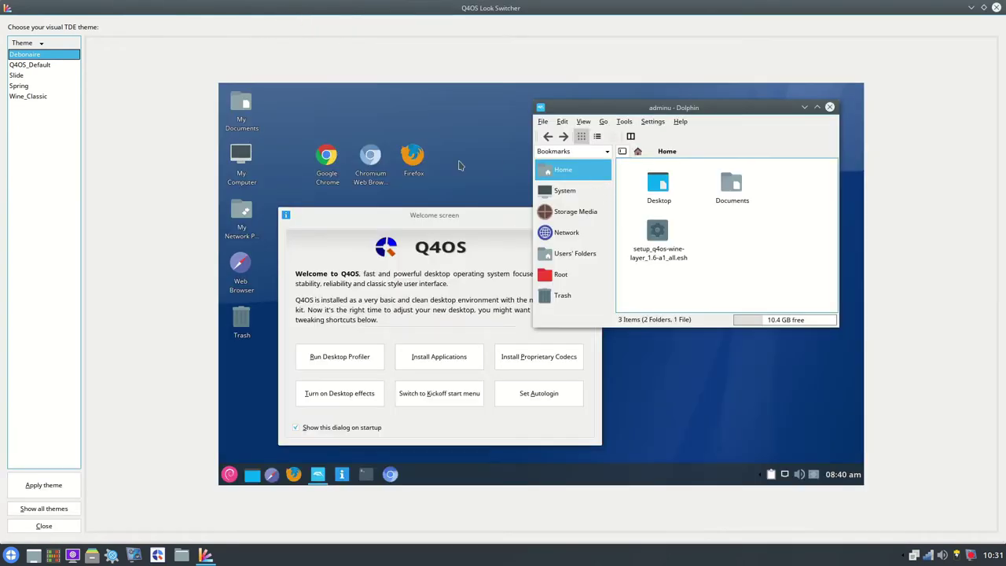
mouse_move(363, 214)
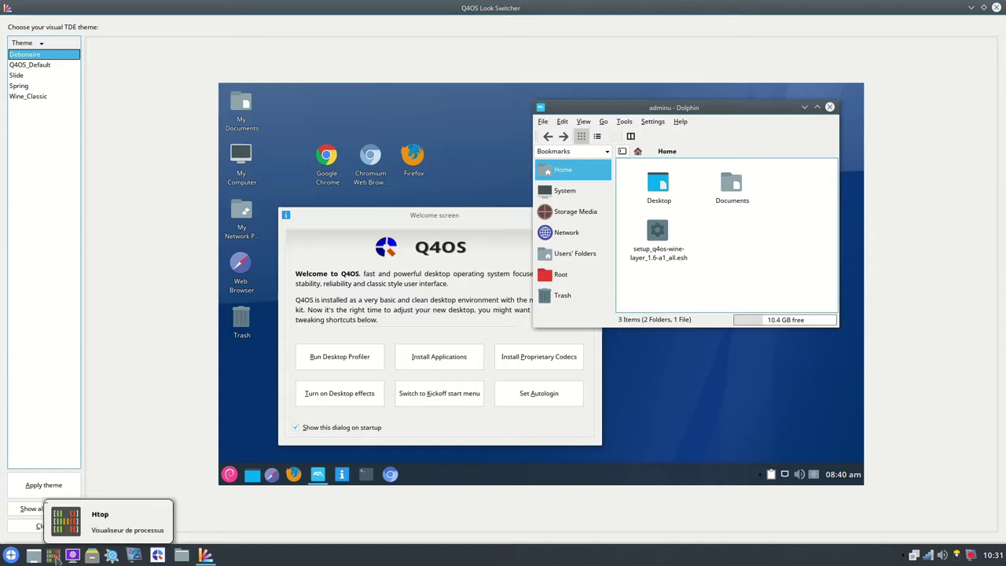
Launch Htop, move its terminal window to the middle of the screen to view the processes, and close it.
left_click(53, 556)
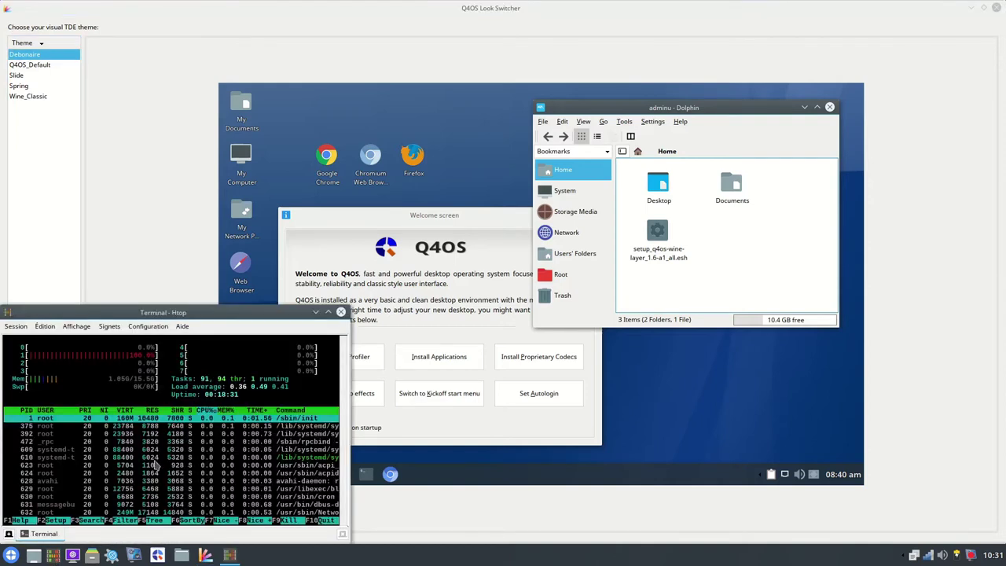
left_click_drag(239, 314, 621, 122)
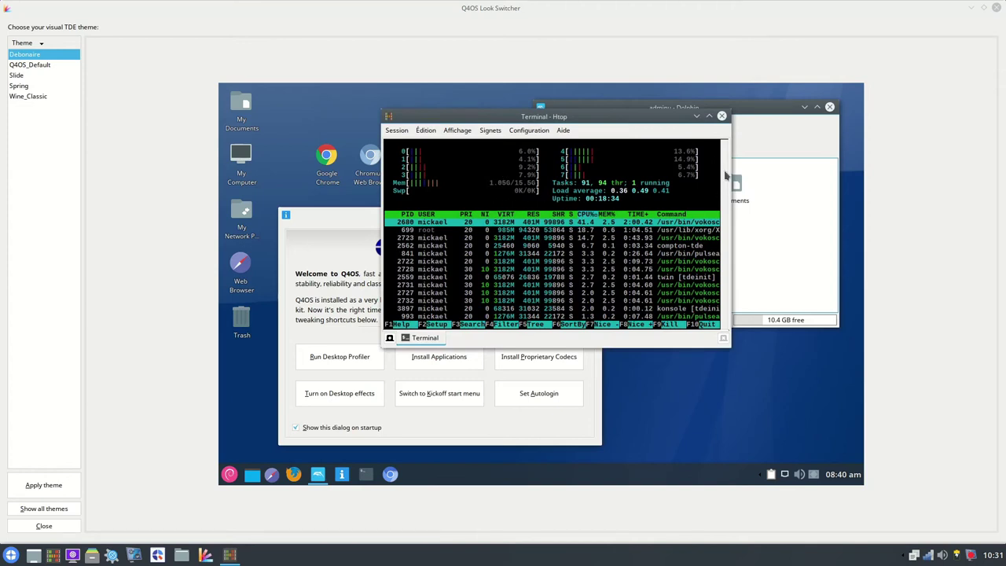
left_click(722, 117)
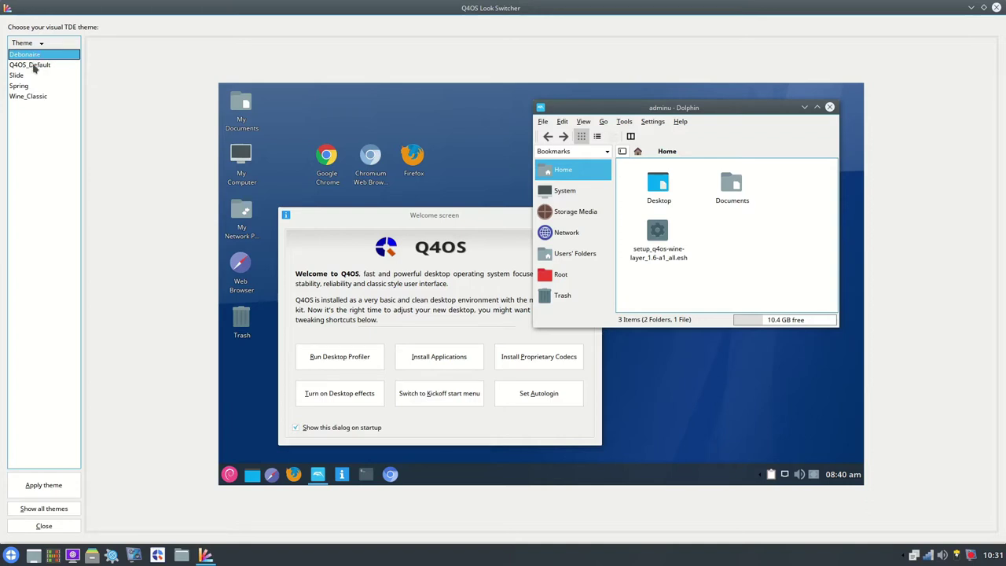
Preview the Q4OS_Default, Slide, Spring and Wine_Classic themes in Look Switcher, comparing the default theme's start menu with the current one.
left_click(35, 66)
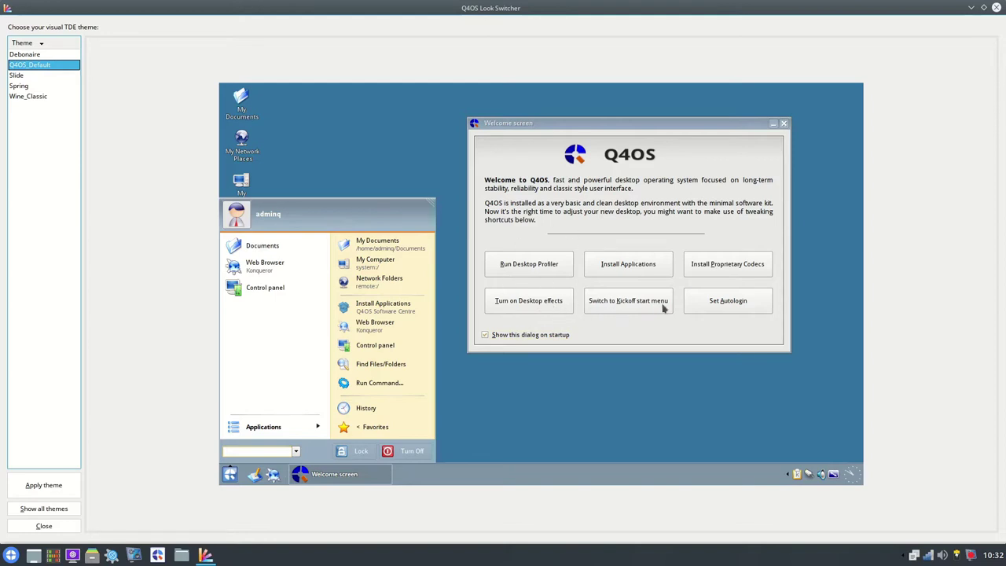
left_click(6, 554)
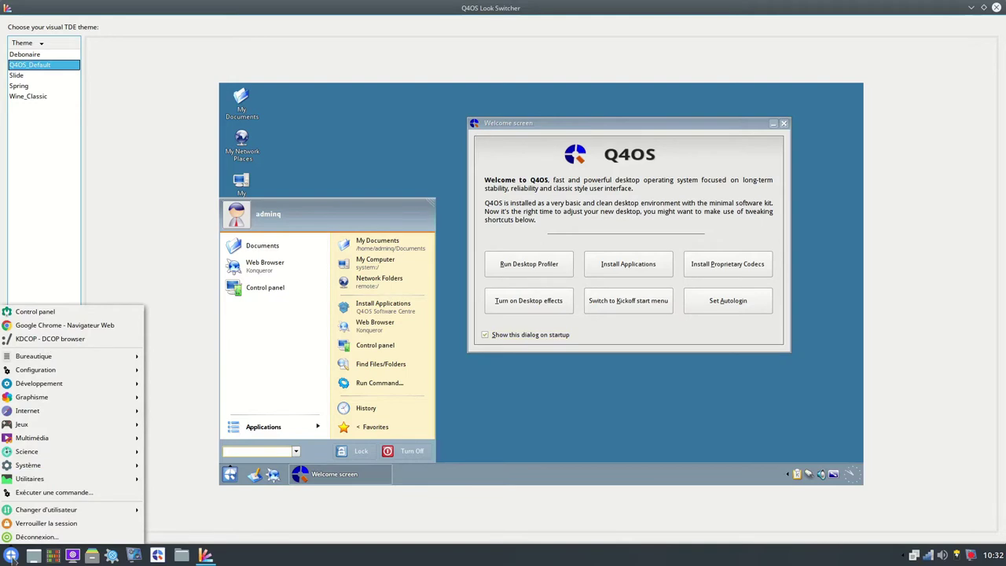
left_click(11, 554)
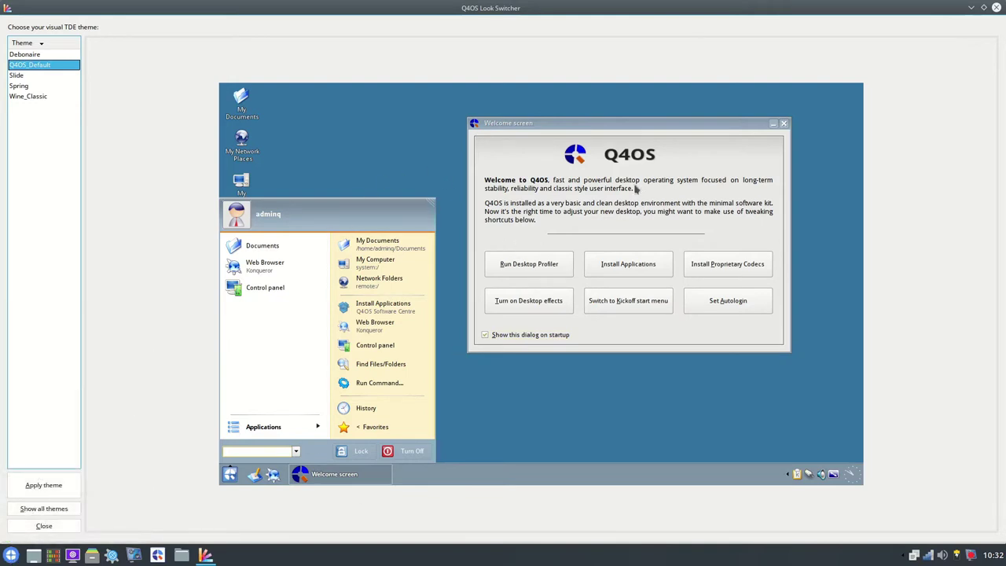
left_click(19, 75)
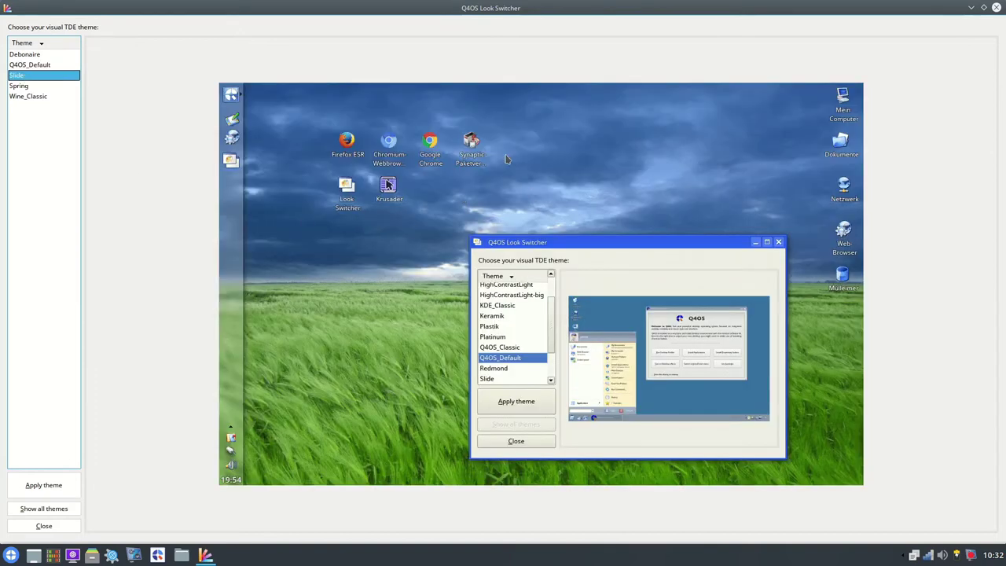
left_click(29, 88)
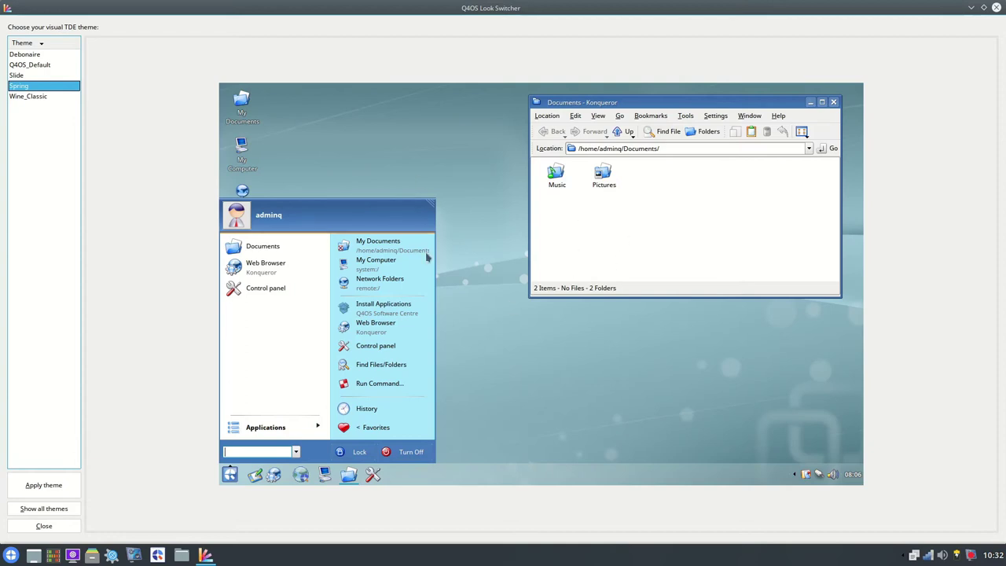
left_click(30, 96)
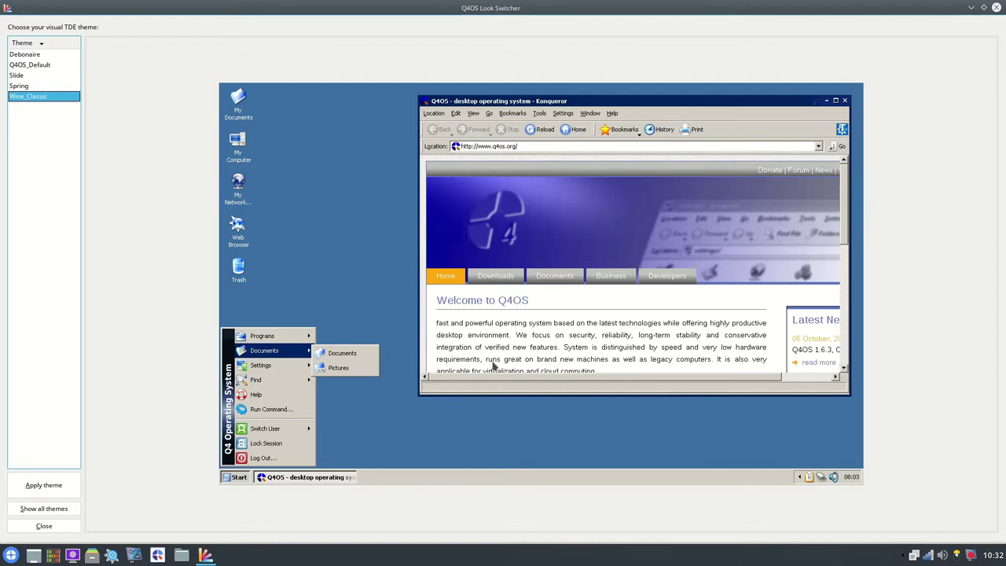
mouse_move(493, 364)
mouse_move(351, 361)
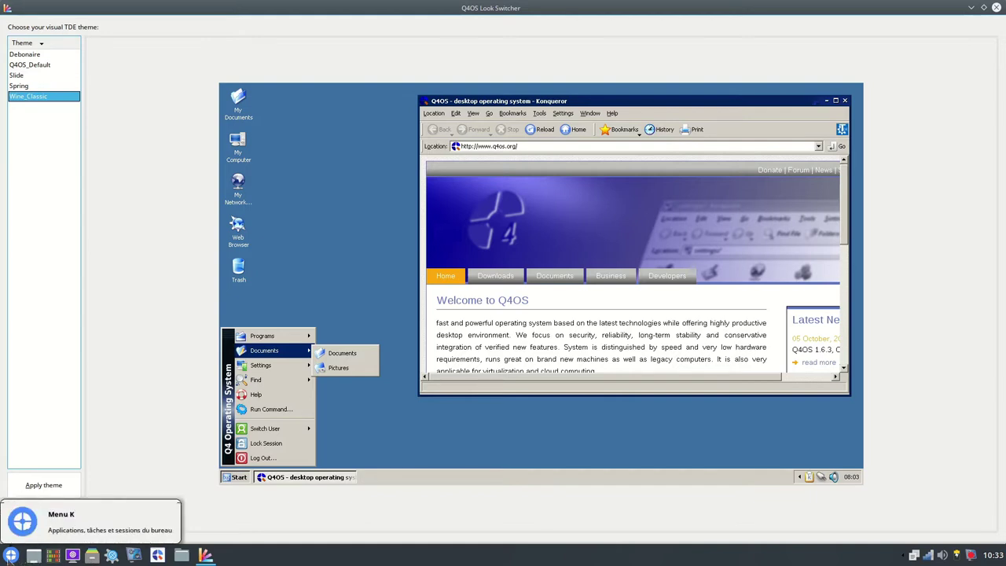
Switch to Google Chrome, open the "Htop à vide" page and bring its distribution comparison table into view.
left_click(11, 554)
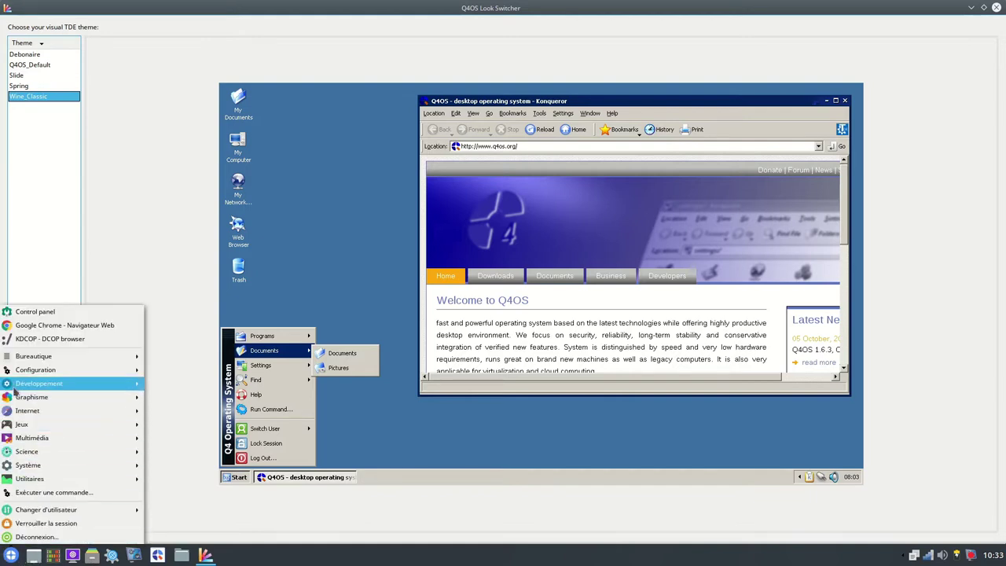
left_click(29, 325)
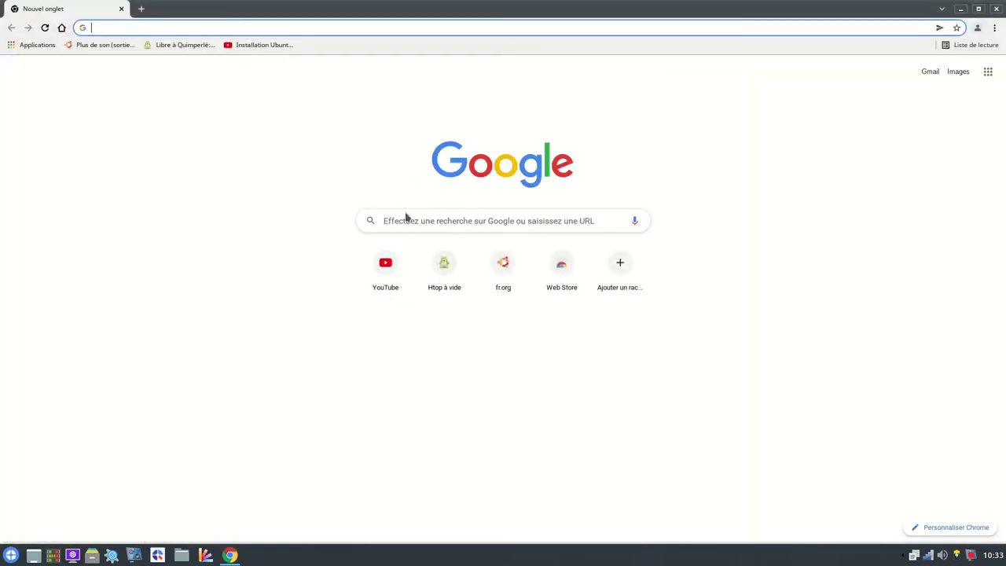
left_click(452, 277)
left_click(451, 277)
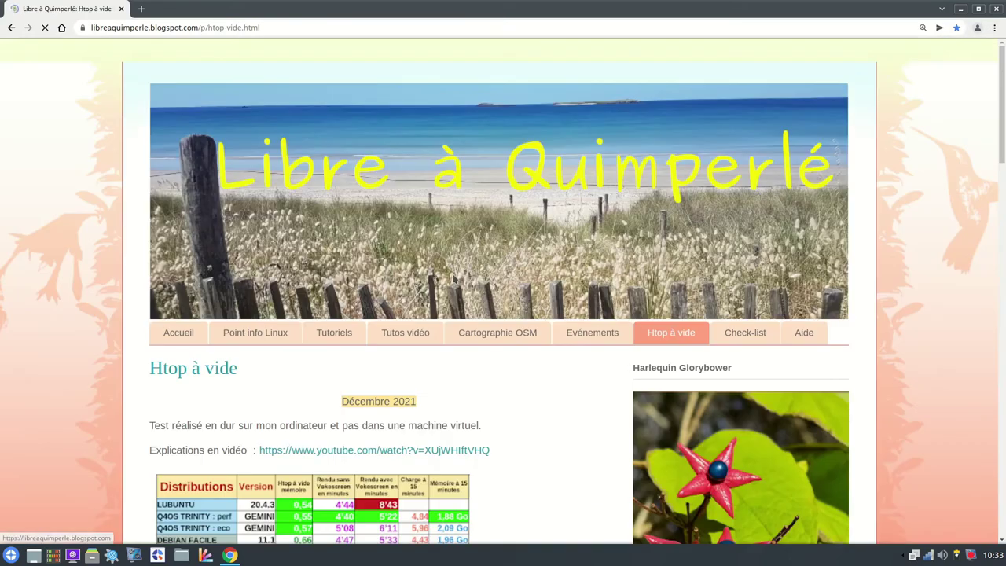
scroll(628, 349, "down", 5)
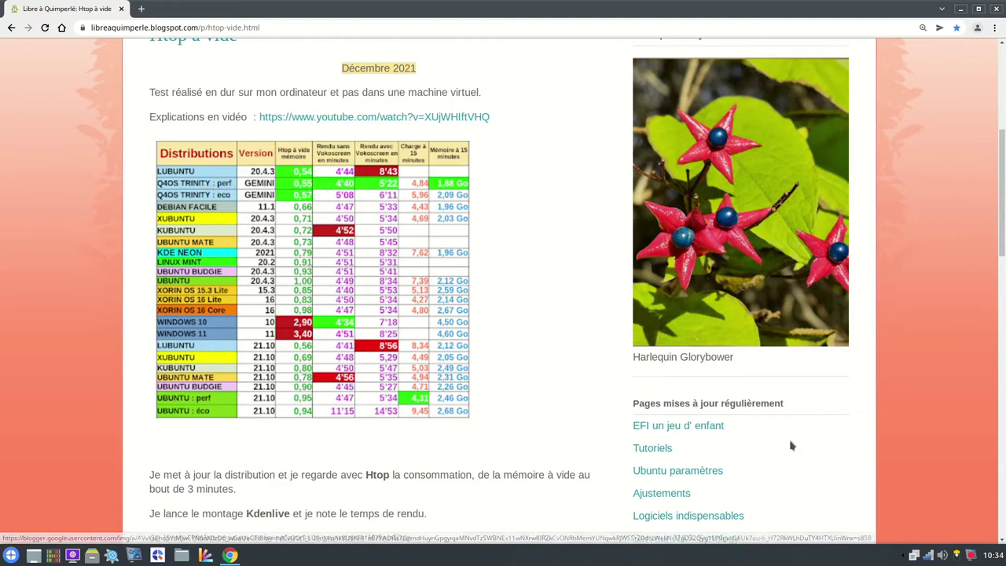
View the TDEPowersave information on power and processors, close it, and set the processor frequency policy to Powersave.
left_click(956, 555)
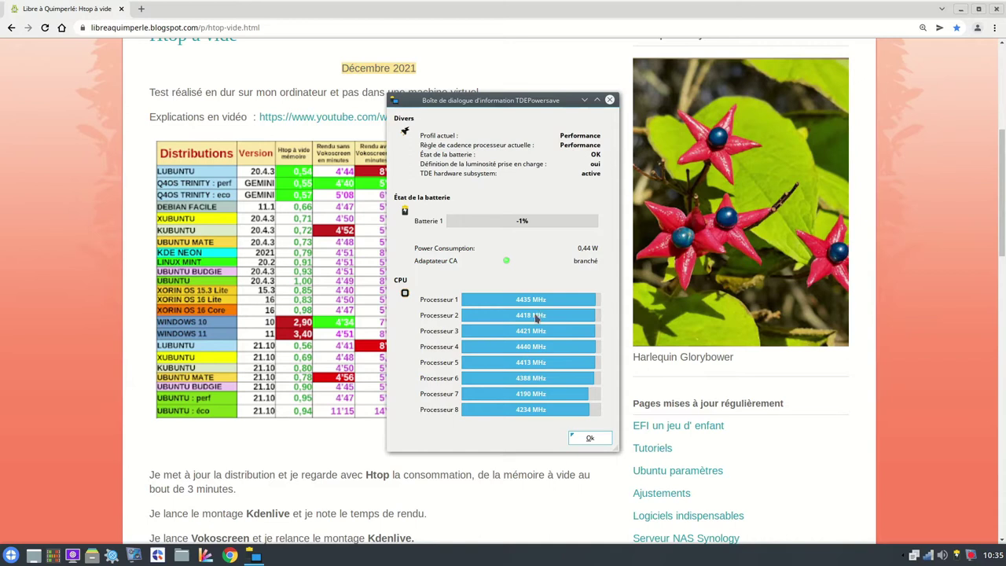
left_click(589, 438)
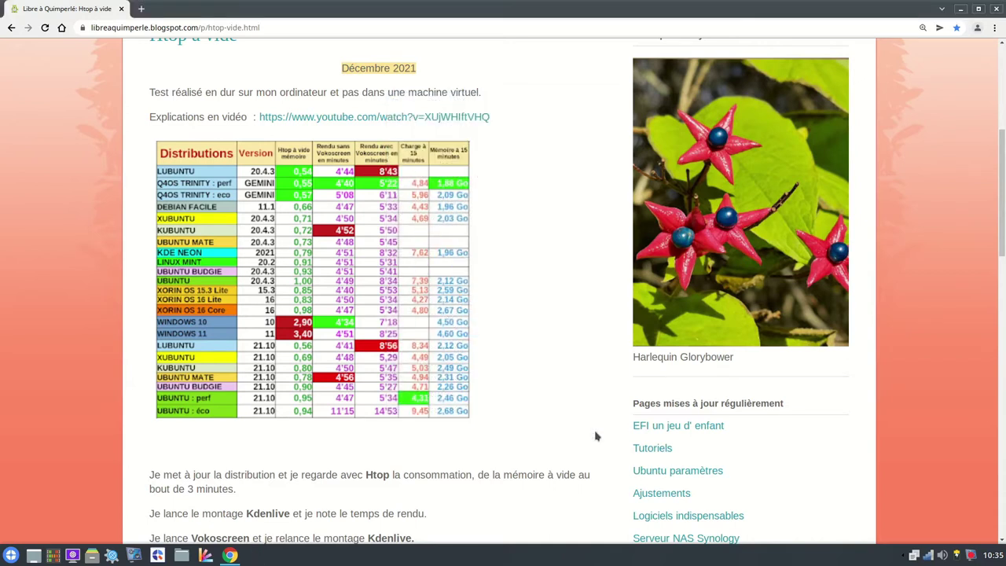
right_click(957, 558)
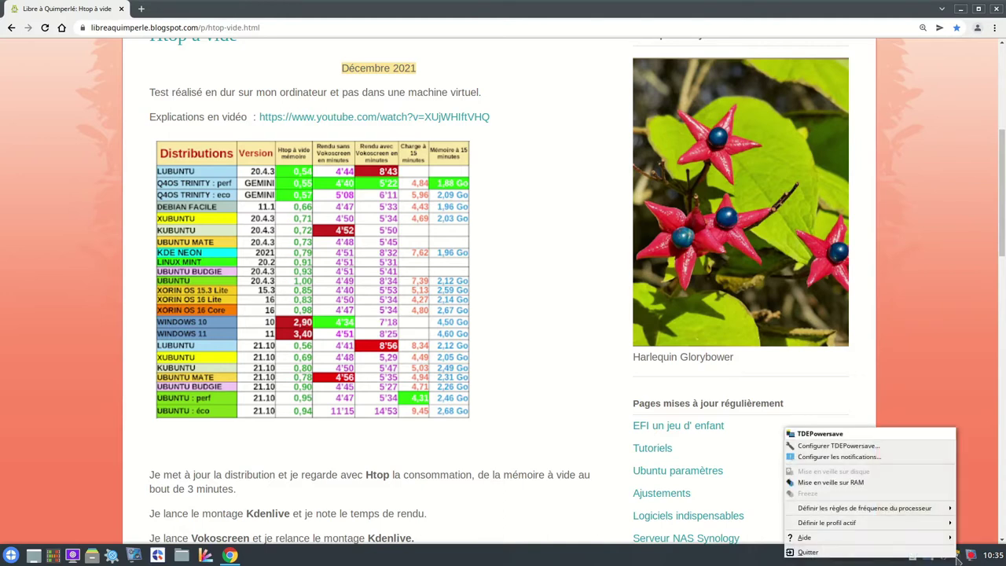
mouse_move(843, 512)
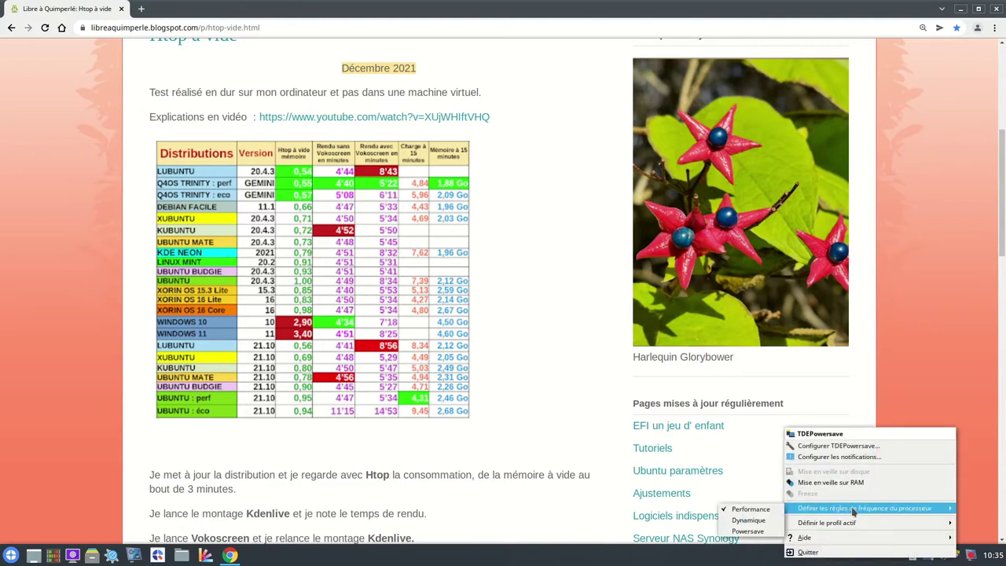
left_click(747, 531)
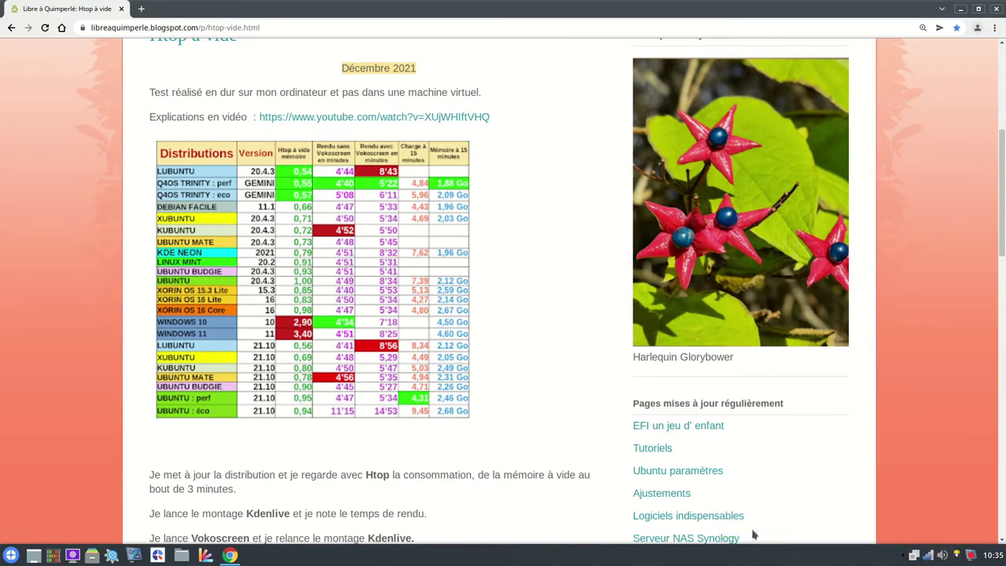
Reopen the TDEPowersave information, move it clear of the comparison table to check the processor frequencies, and close it.
left_click(958, 558)
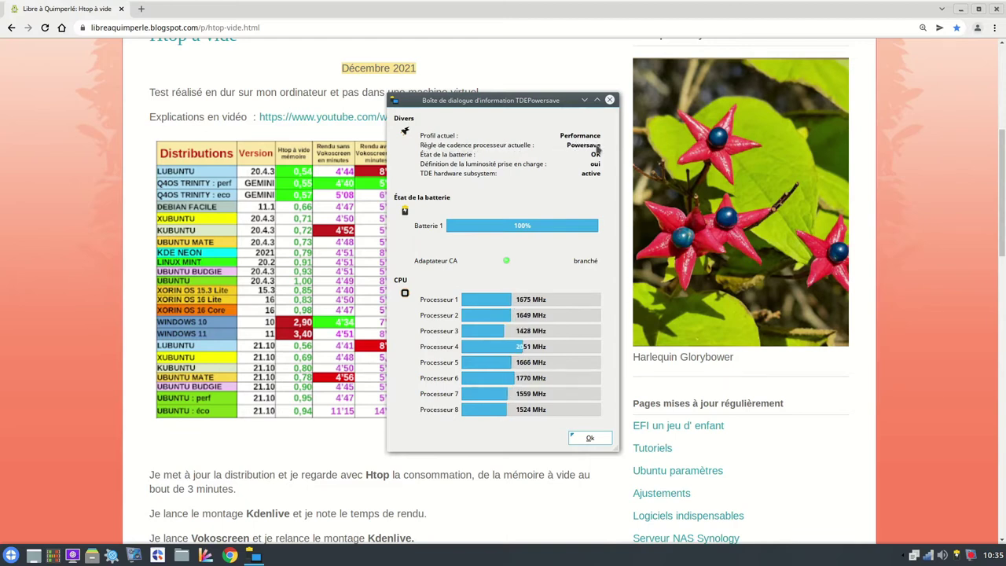
left_click_drag(463, 106, 639, 96)
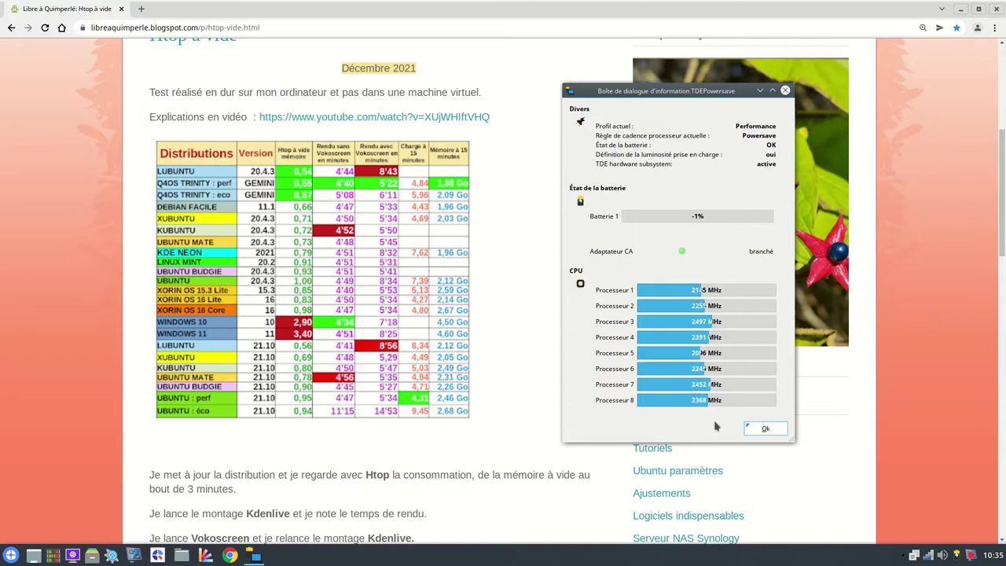
left_click(764, 428)
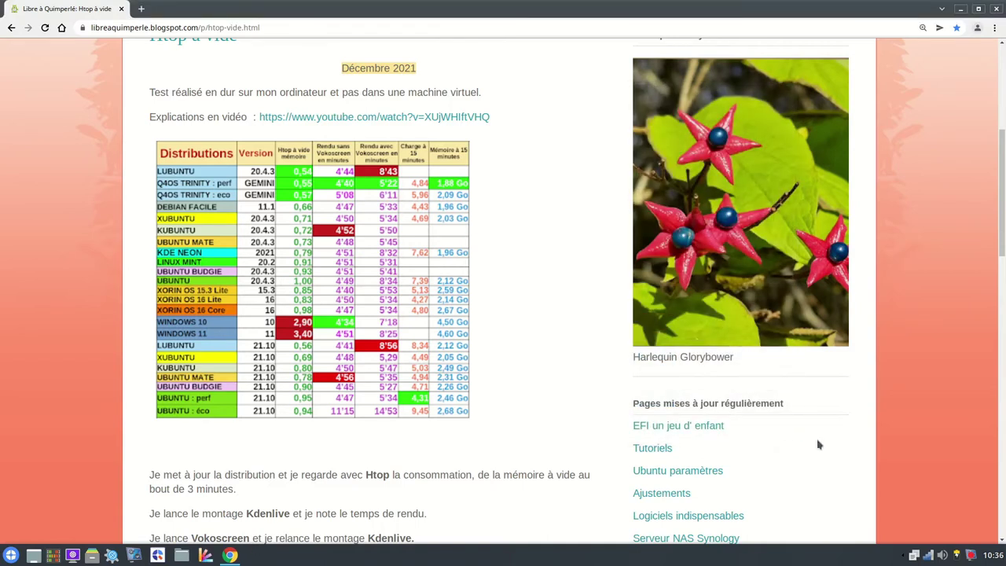
Review the TDEPowersave frequency policies and power profiles, and set the active profile to Performance.
right_click(956, 557)
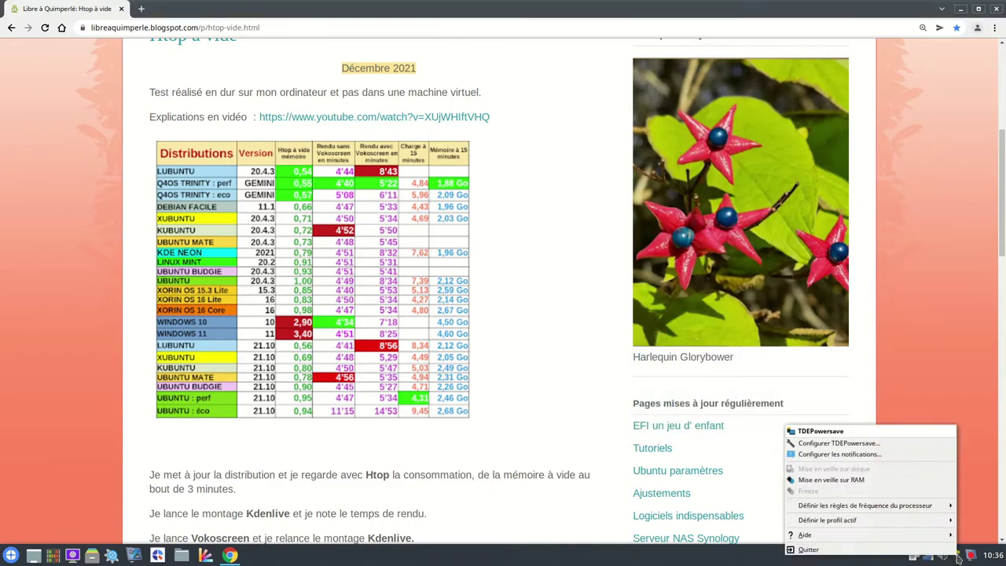
mouse_move(856, 509)
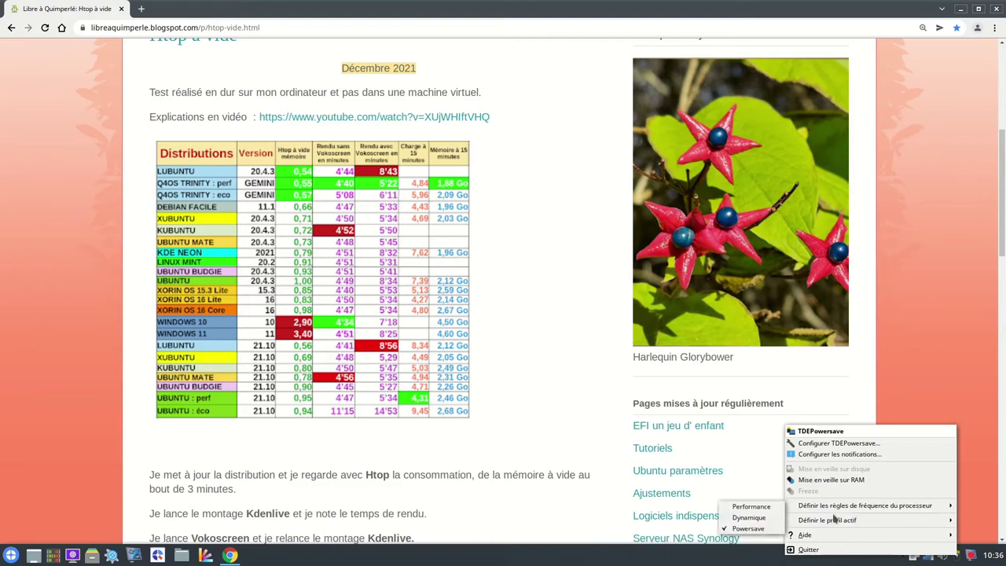
mouse_move(839, 524)
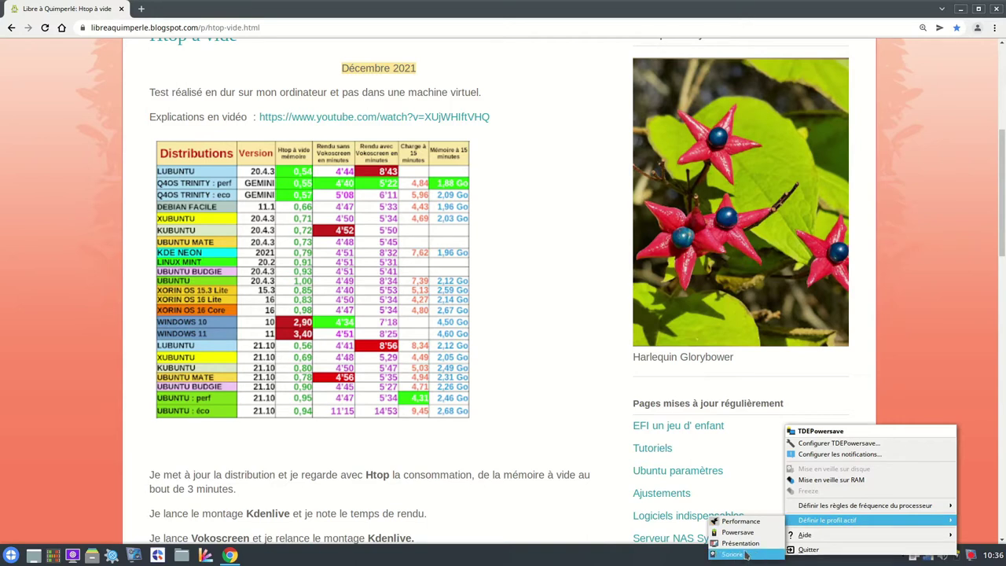
left_click(750, 523)
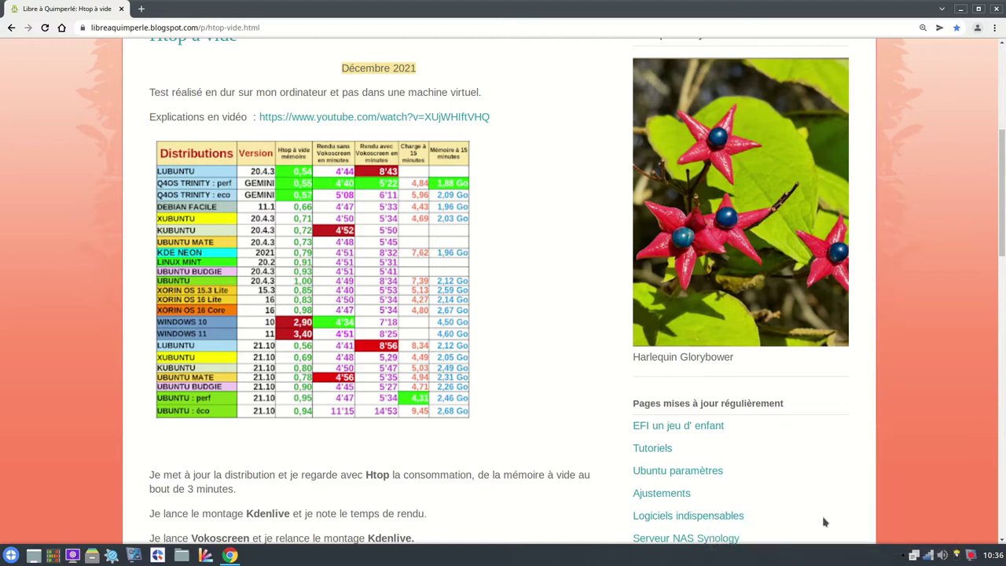
Set the processor frequency policy to Performance, and check the processor frequencies in the TDEPowersave information before closing it.
right_click(961, 557)
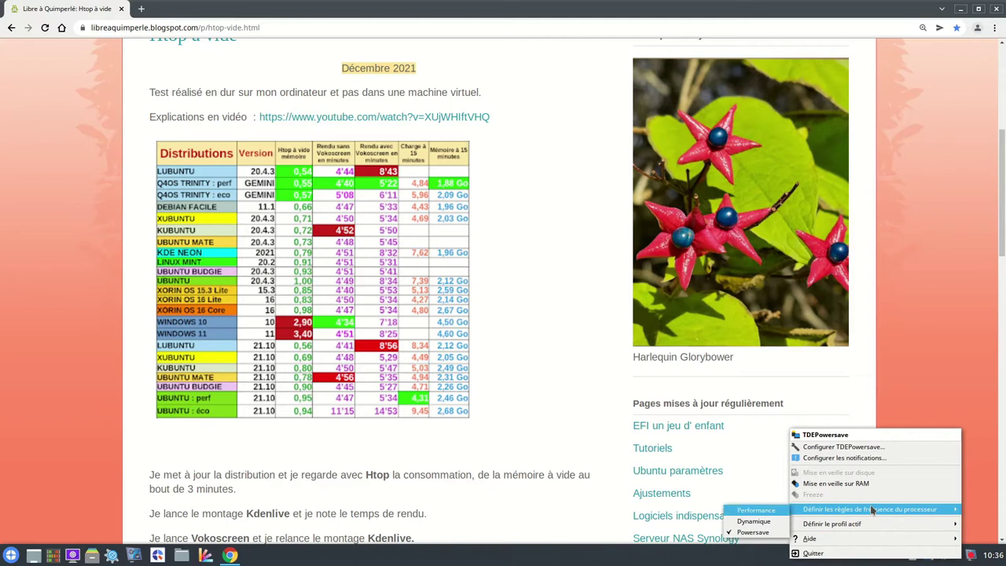
left_click(747, 511)
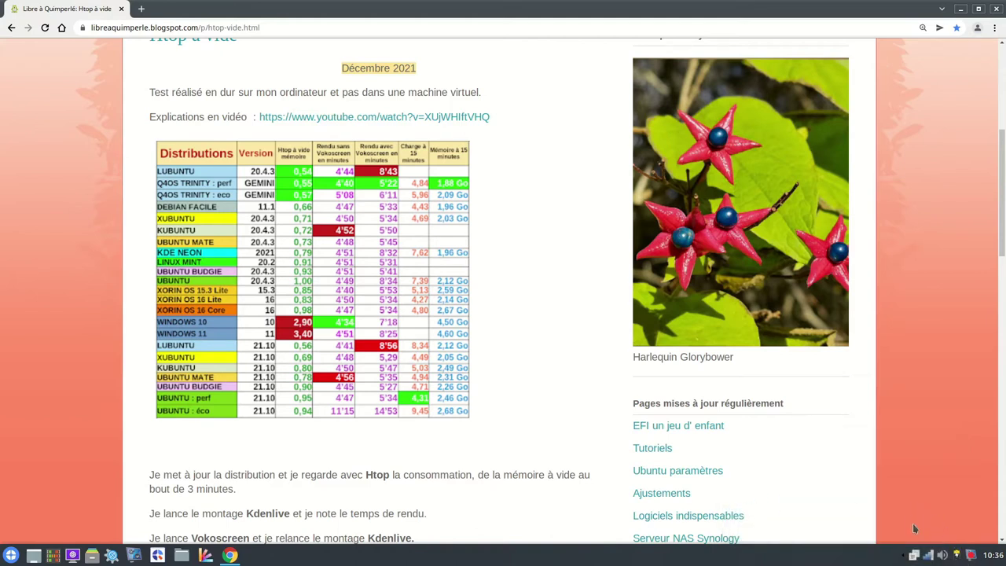
left_click(958, 557)
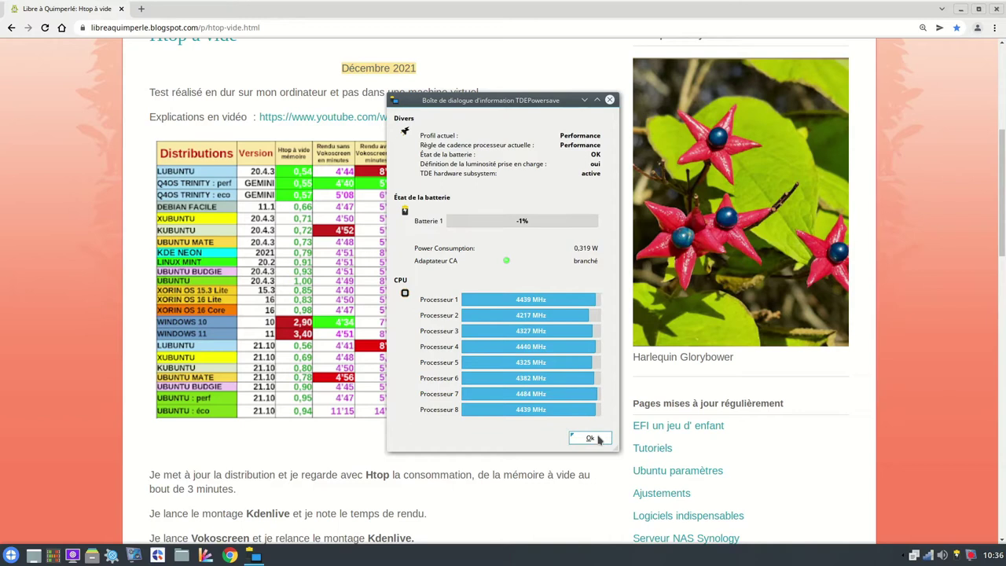
left_click(589, 438)
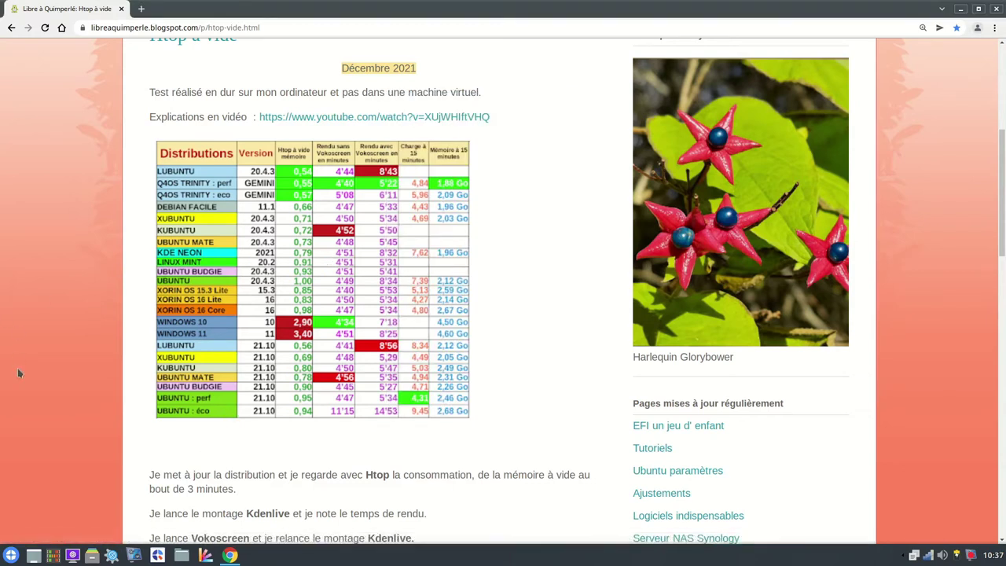
Browse the installed applications in the Bureautique and Multimédia categories, including their KDE groups.
left_click(11, 555)
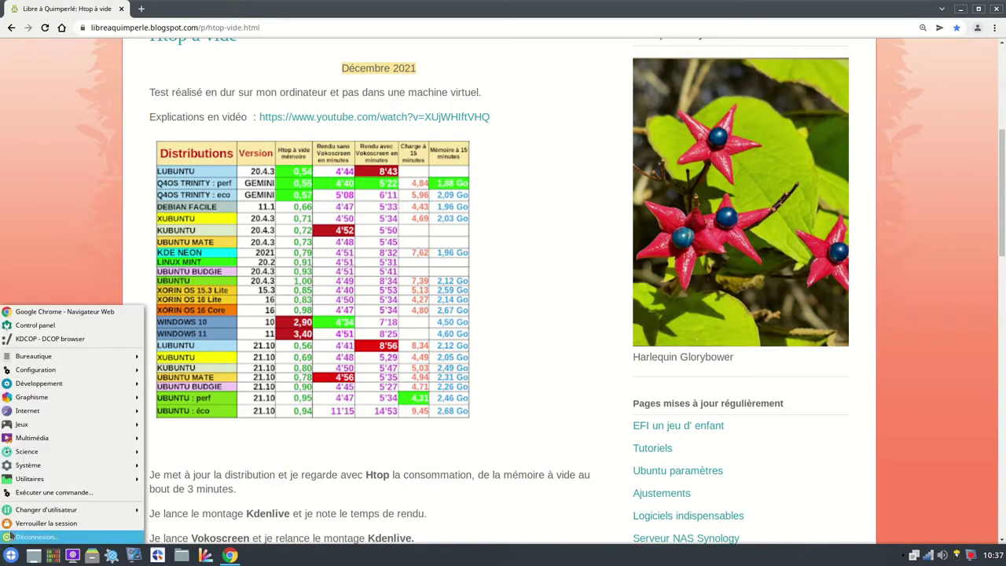
mouse_move(24, 360)
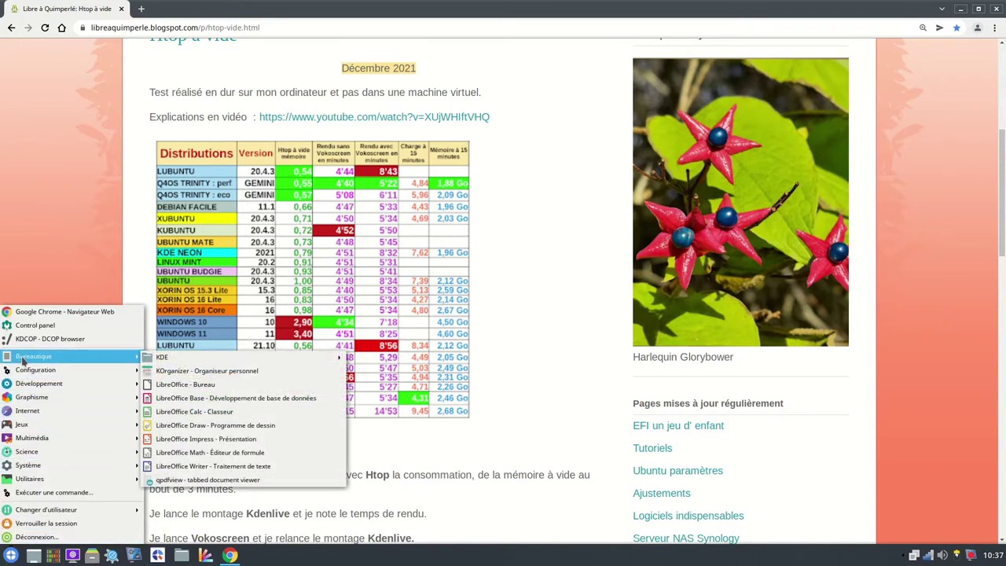
mouse_move(187, 357)
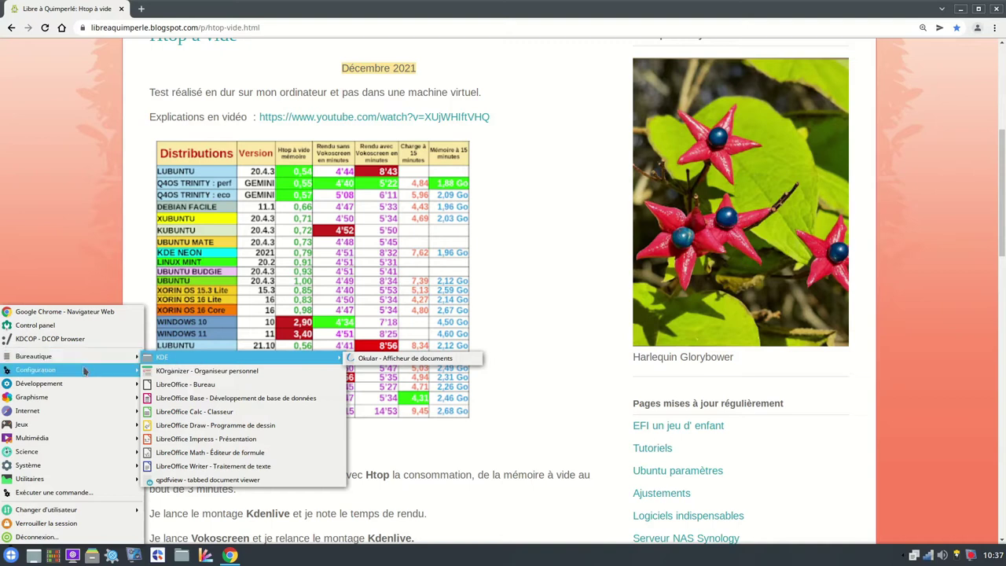
mouse_move(45, 445)
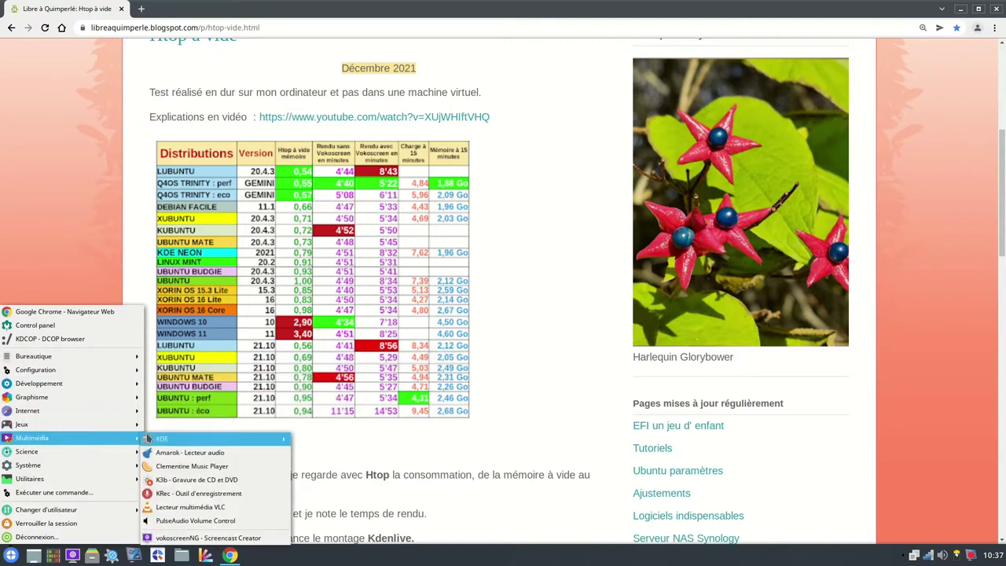
mouse_move(159, 438)
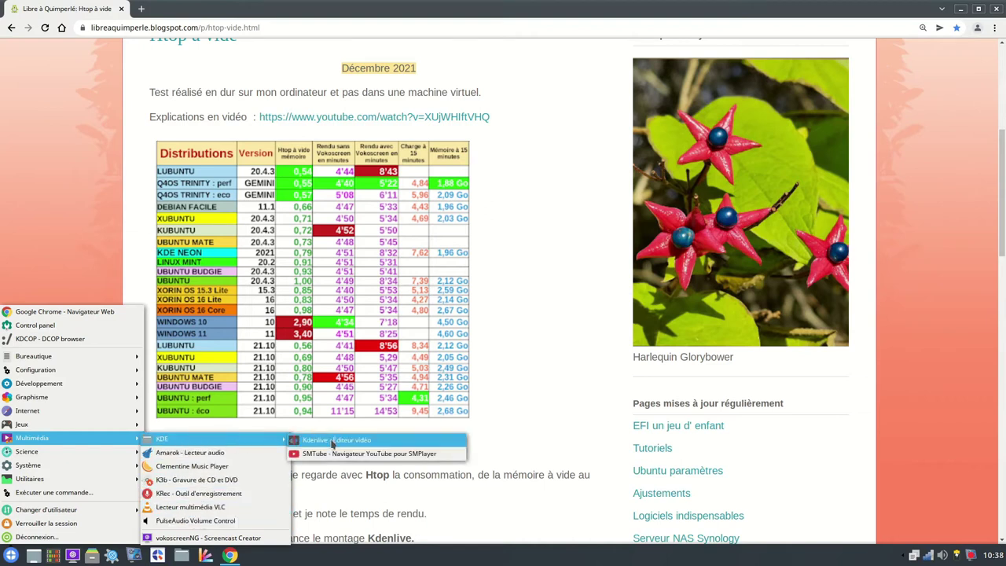
Launch LibreOffice Writer, dismiss the tip of the day, check the LibreOffice version information, and close Writer.
mouse_move(71, 358)
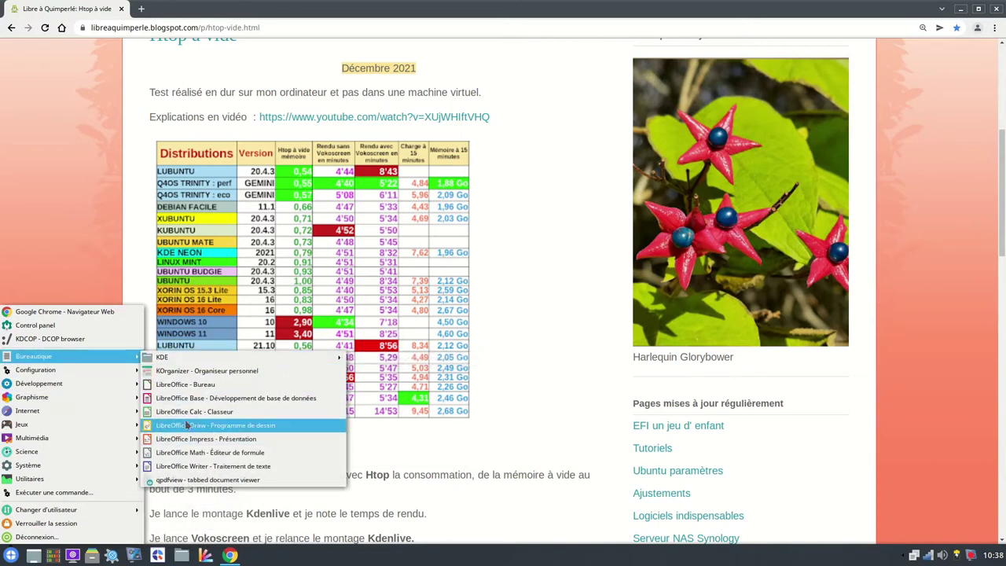
left_click(243, 469)
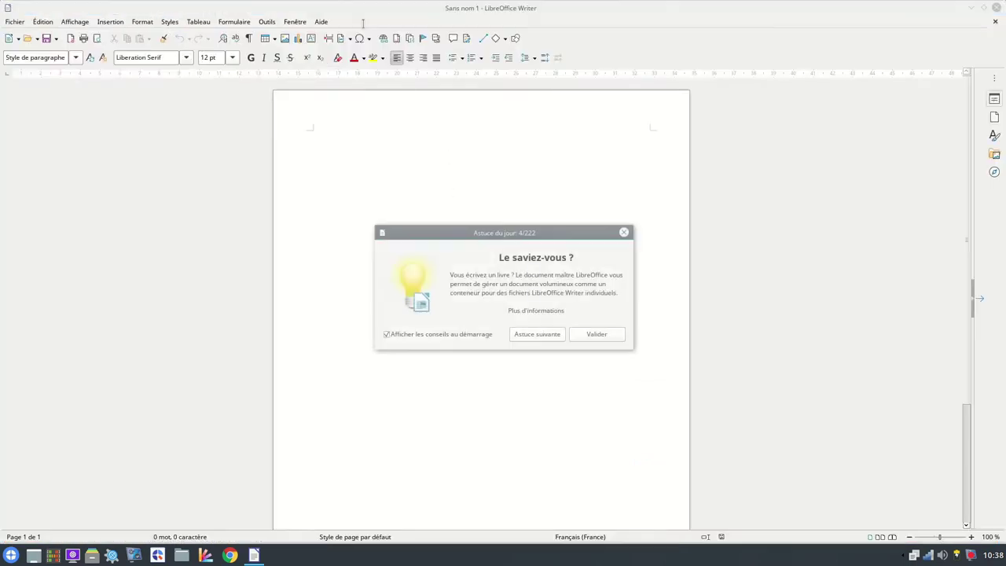
left_click(600, 338)
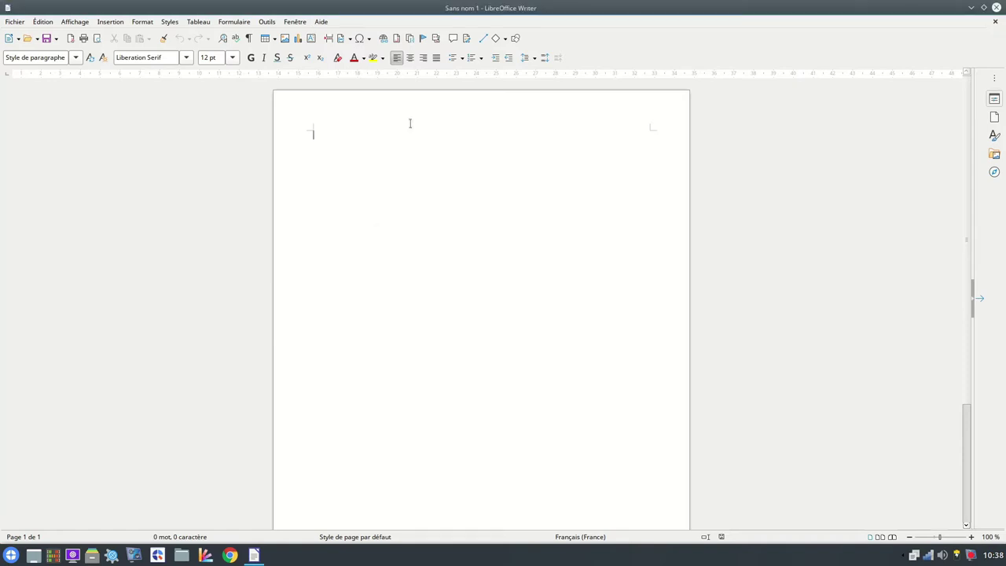
left_click(319, 22)
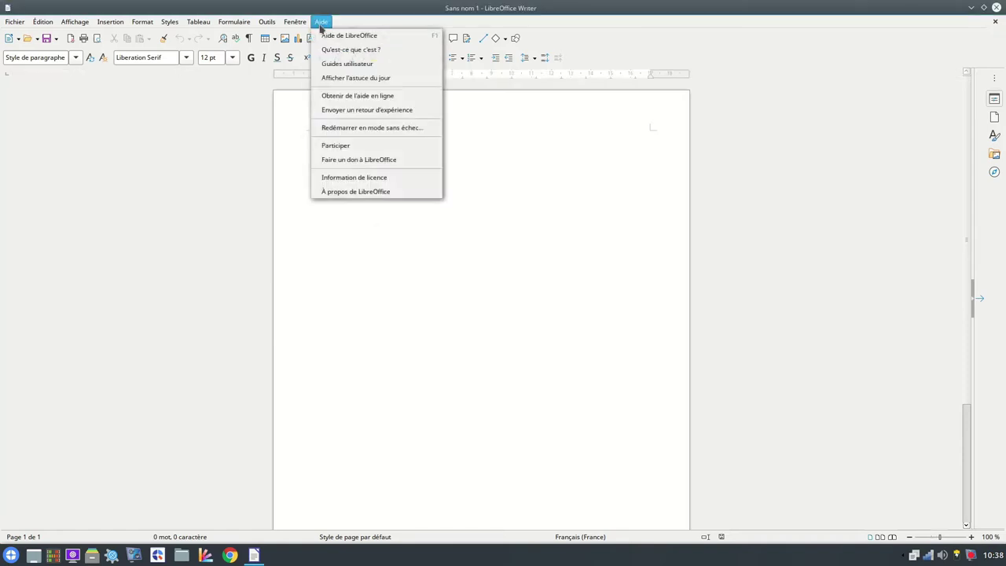
left_click(363, 191)
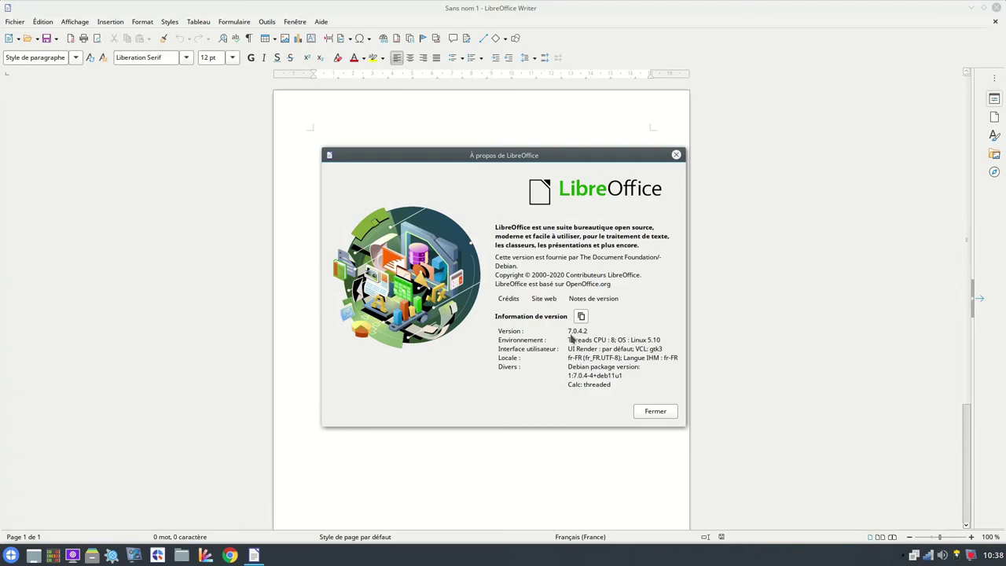
left_click(655, 410)
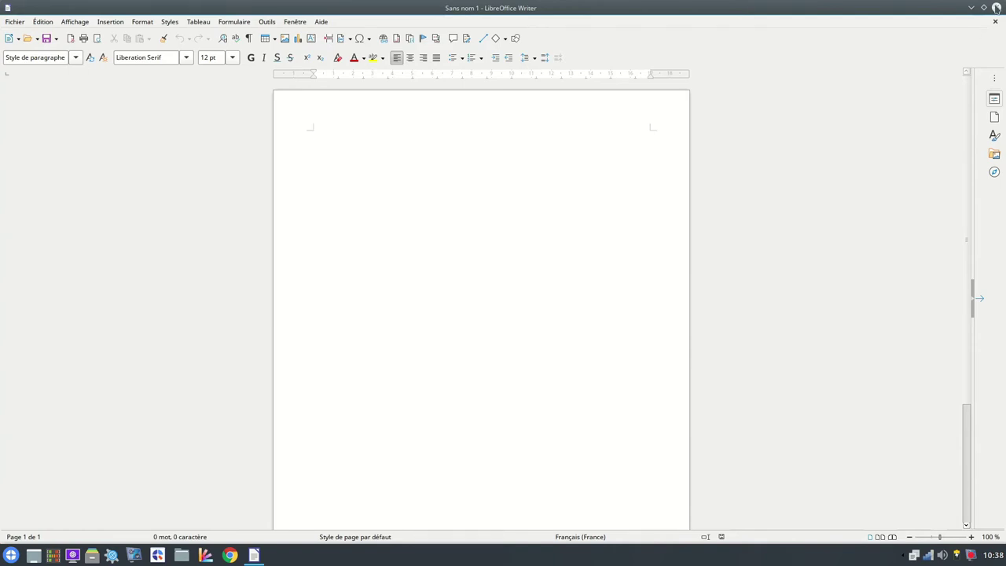
left_click(996, 8)
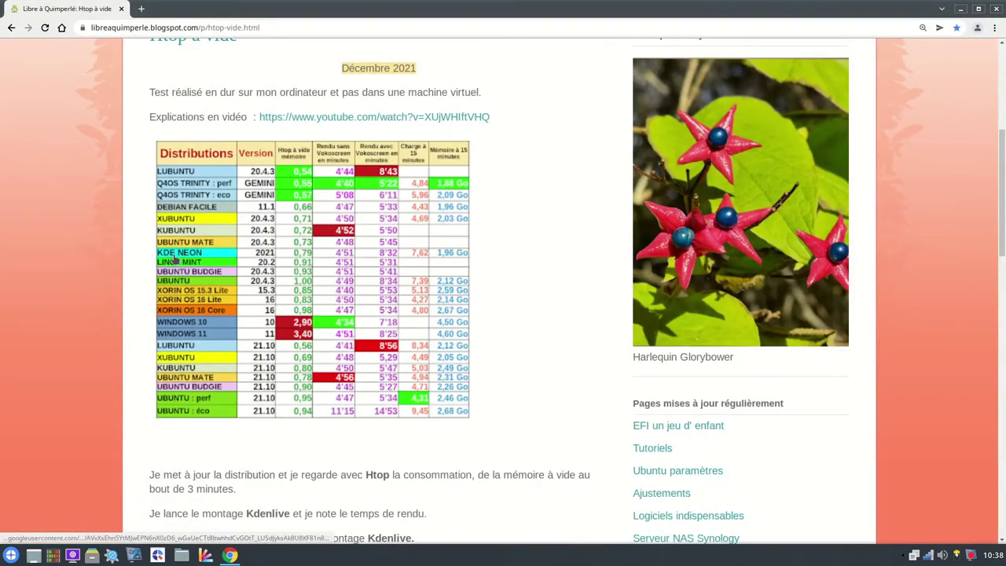
Browse the Graphisme and Configuration applications, then open the Control panel full screen at its Administration du système section.
left_click(11, 555)
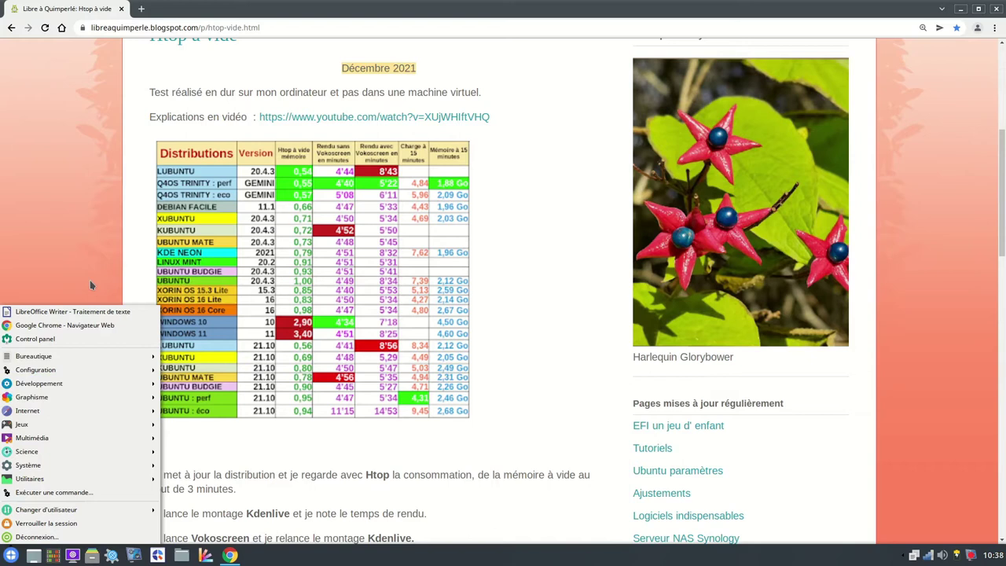
mouse_move(43, 361)
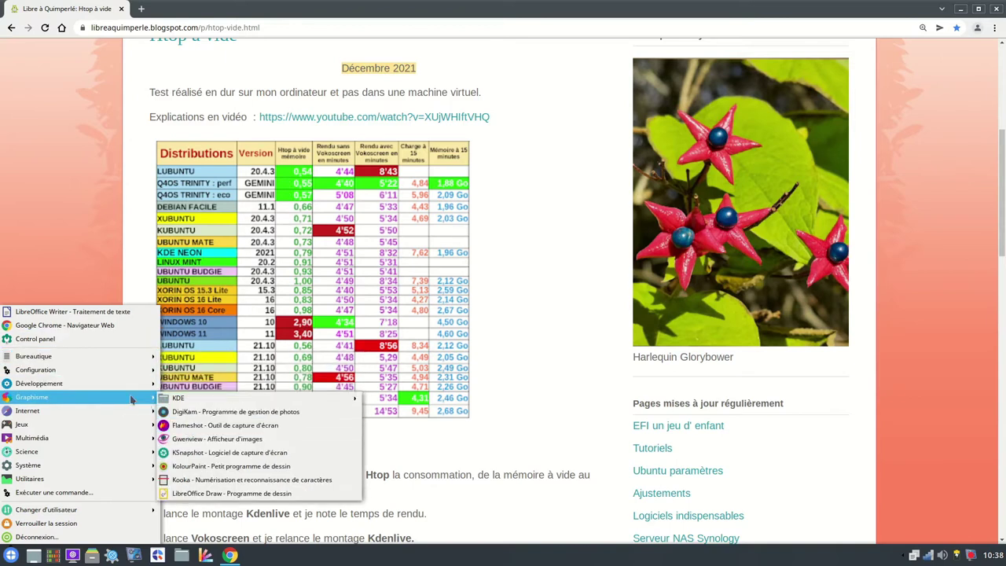
mouse_move(79, 374)
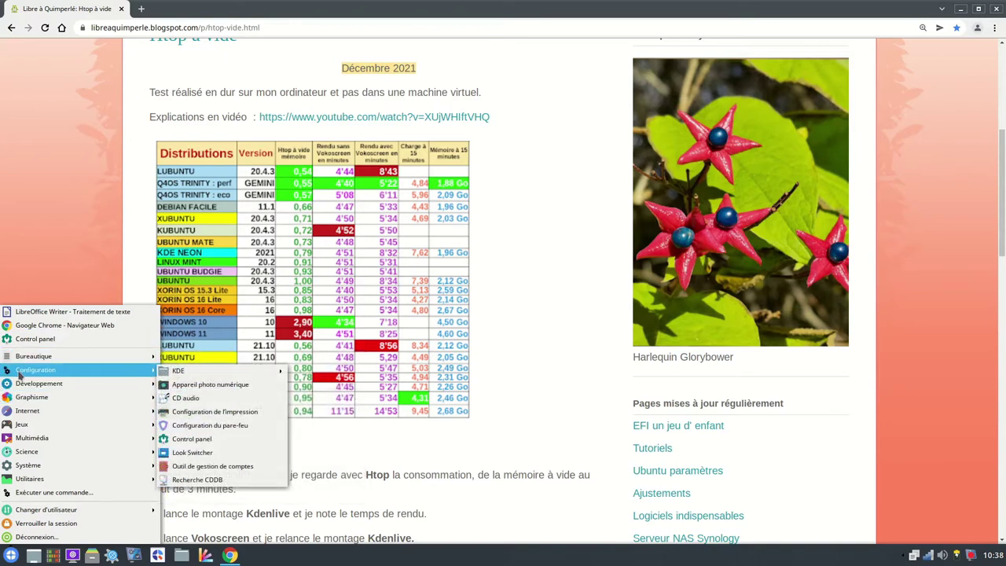
mouse_move(166, 370)
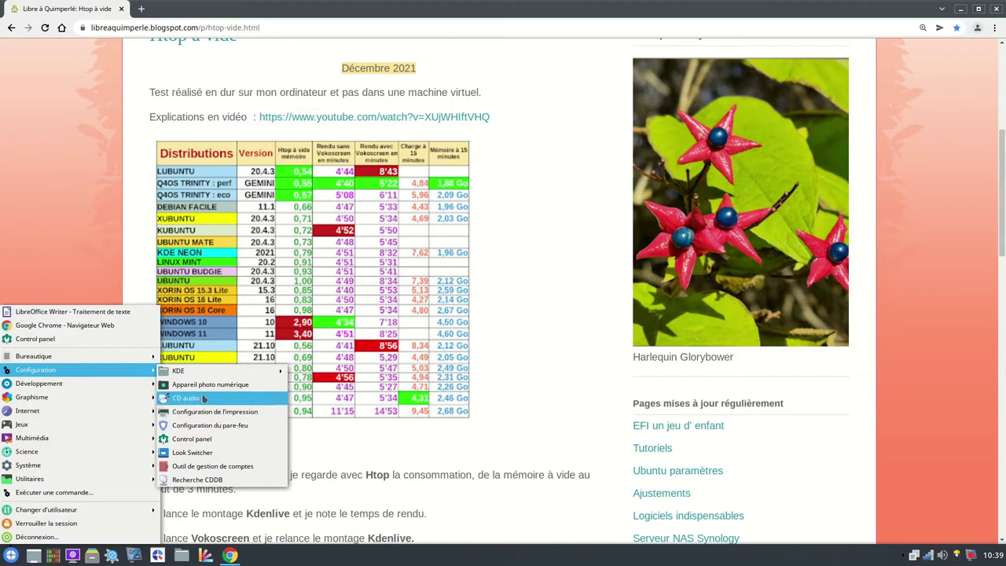
left_click(205, 444)
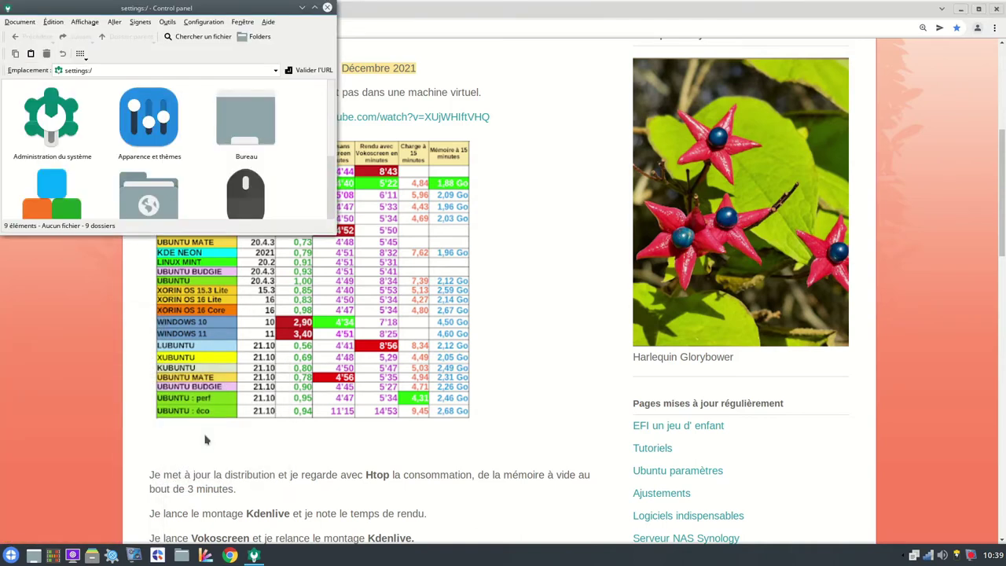
left_click(313, 9)
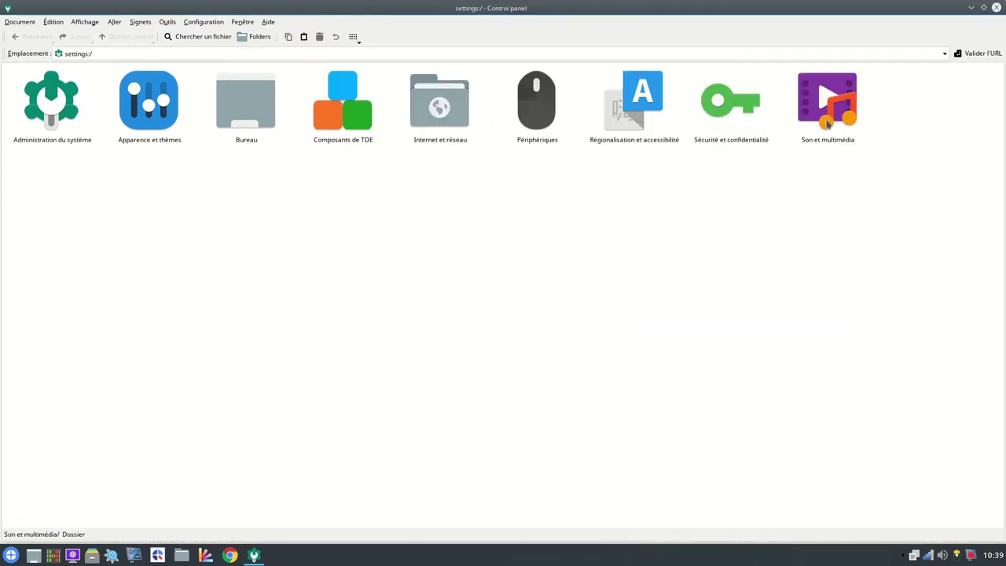
left_click(61, 92)
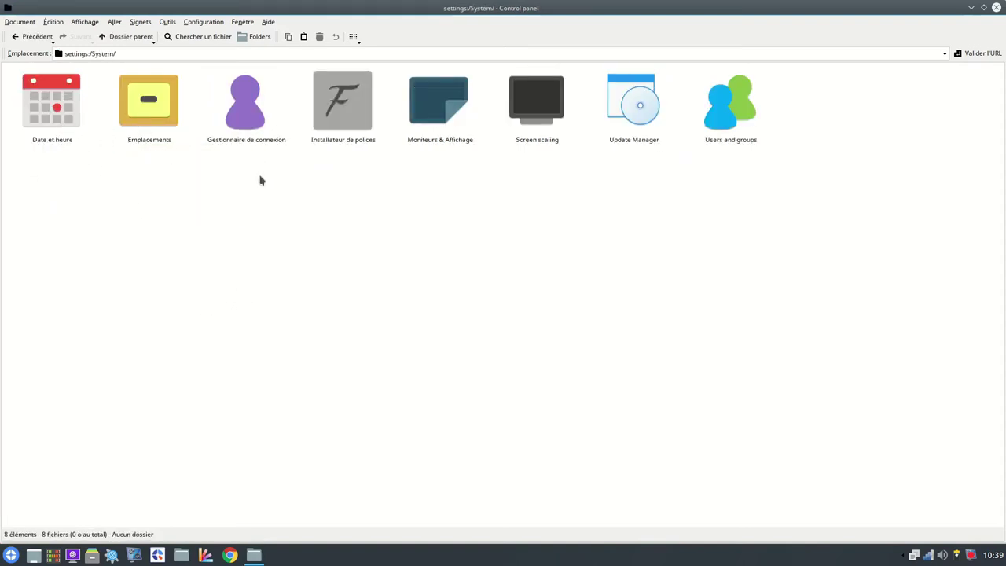
Review the Gestionnaire de connexion settings for appearance, wallpaper, shutdown, users and convenience options, and close them.
left_click_drag(229, 123, 280, 219)
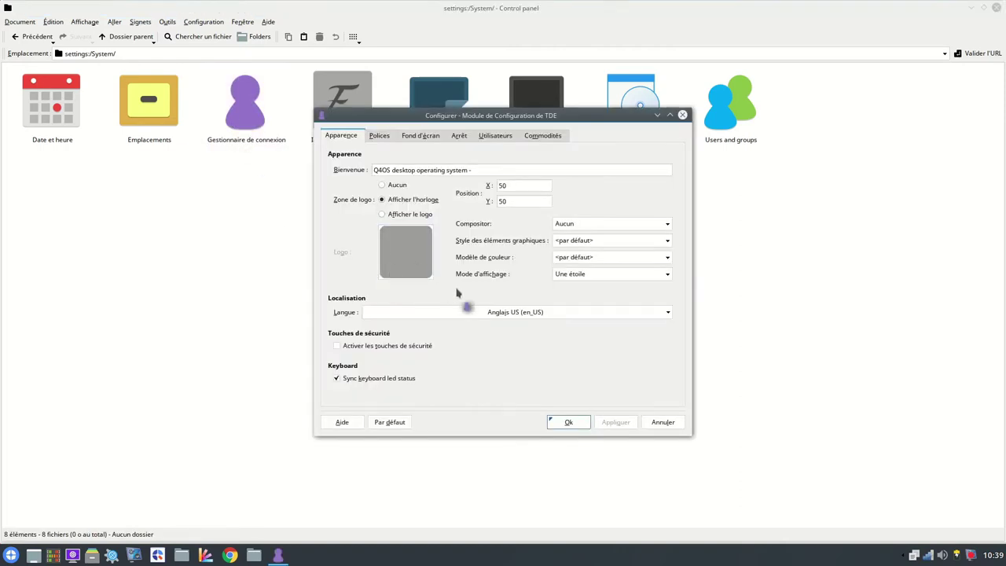
left_click(465, 172)
left_click(512, 202)
left_click(420, 136)
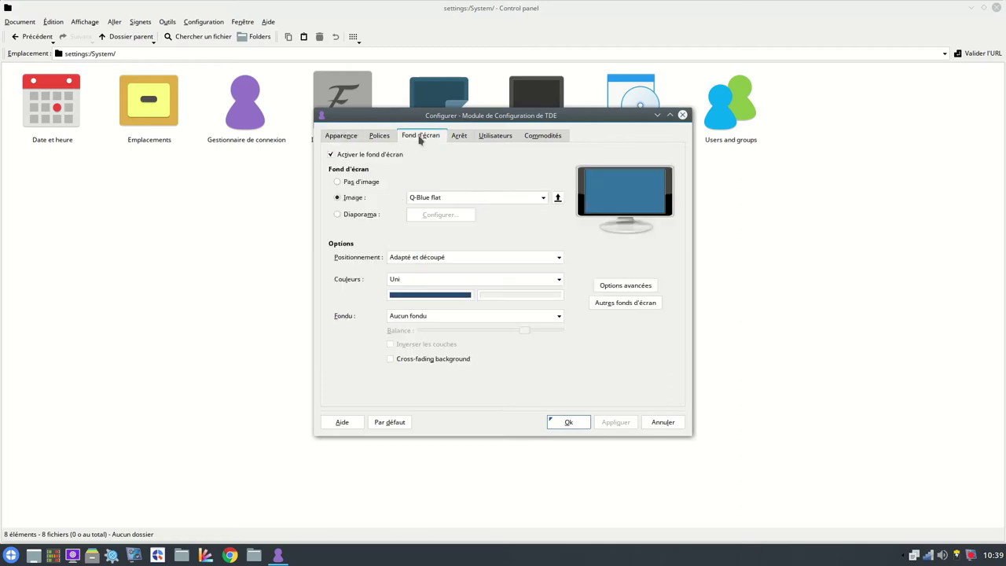
left_click(460, 138)
left_click(496, 138)
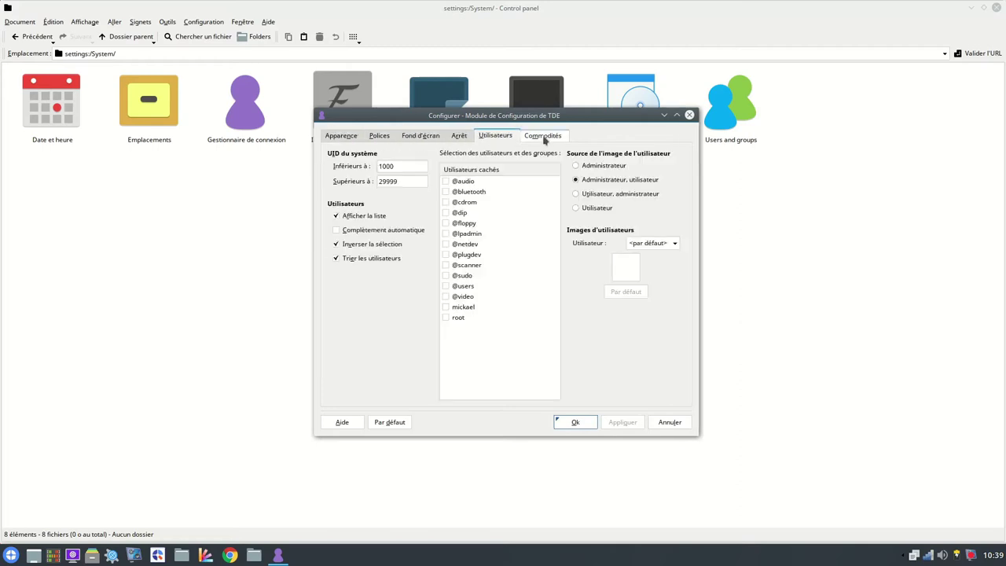
left_click(544, 139)
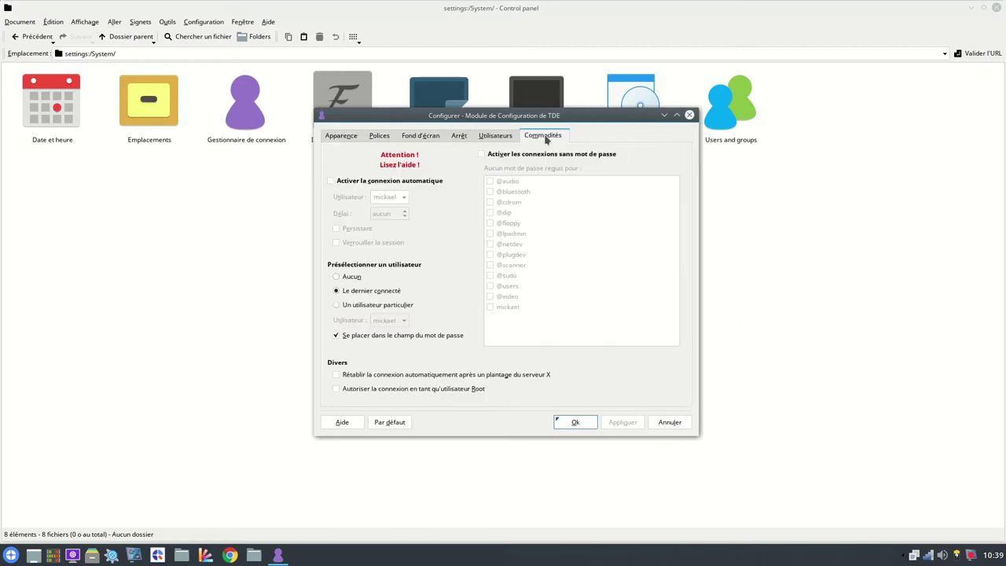
left_click(328, 138)
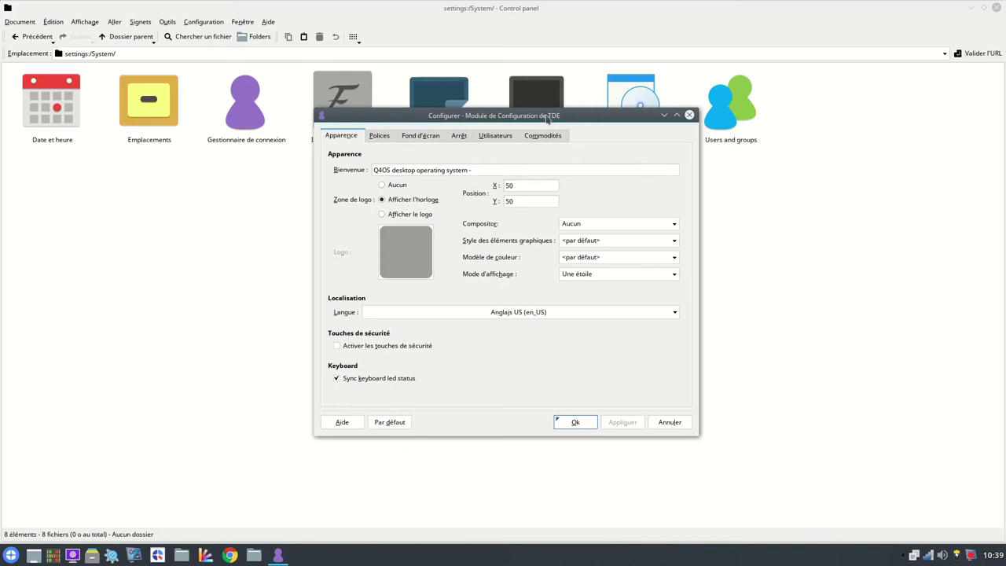
left_click(689, 116)
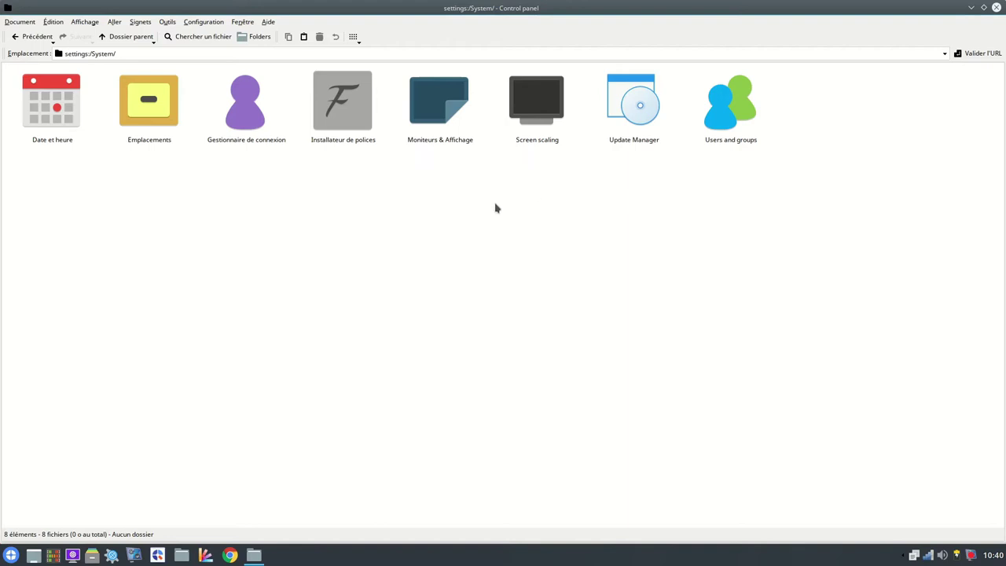
Review the Moniteurs & Affichage settings with display control enabled, from resolution through gamma and power management to colour profiles, and cancel the changes.
mouse_move(429, 104)
left_click_drag(428, 104, 444, 301)
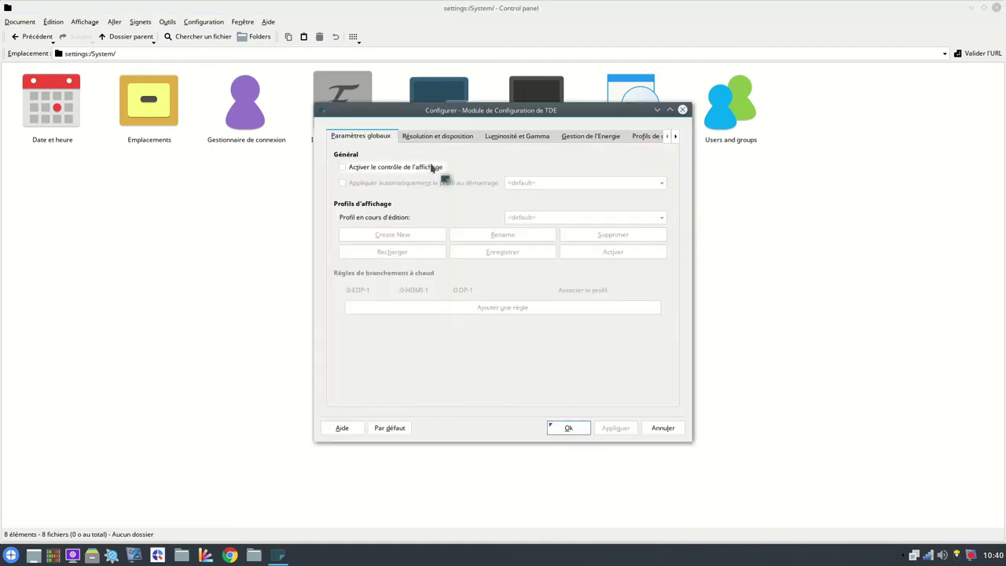
left_click(343, 168)
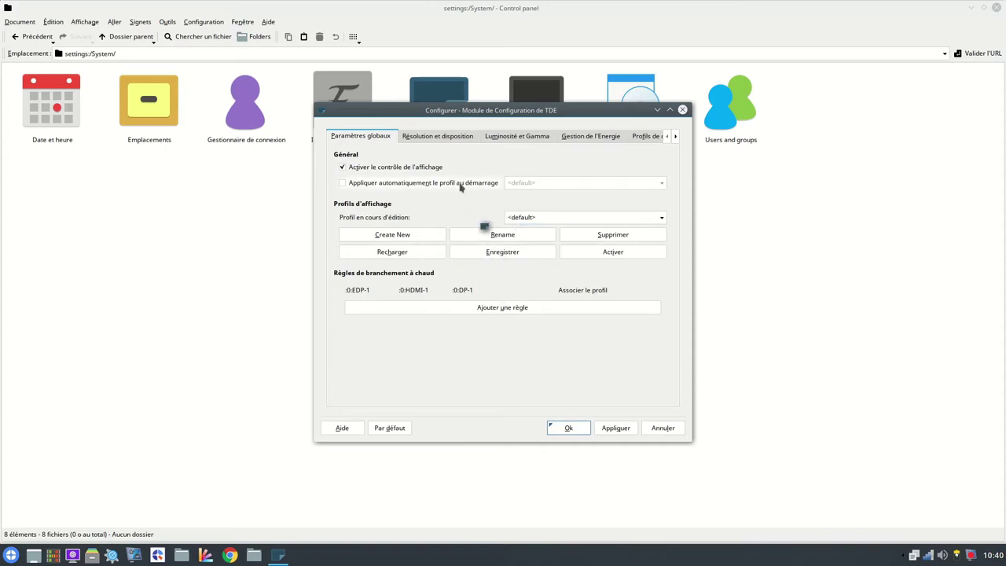
left_click(437, 139)
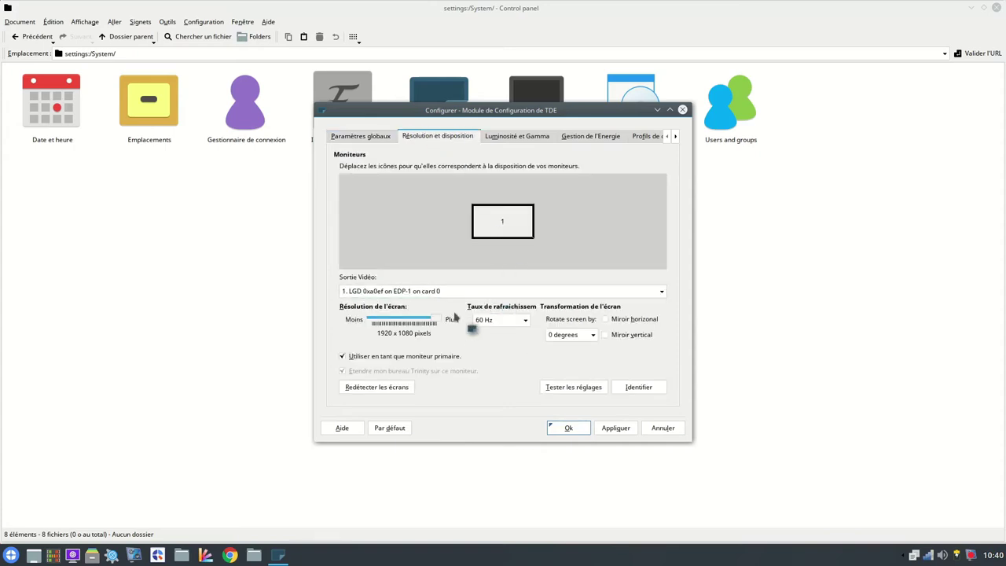
mouse_move(433, 321)
left_mouse_down()
mouse_move(410, 322)
mouse_move(437, 321)
left_mouse_up()
mouse_move(433, 322)
left_mouse_down()
mouse_move(415, 321)
mouse_move(449, 321)
left_mouse_up()
mouse_move(437, 321)
left_mouse_down()
mouse_move(426, 320)
mouse_move(450, 320)
left_mouse_up()
left_click(517, 135)
left_click(582, 138)
left_click(643, 135)
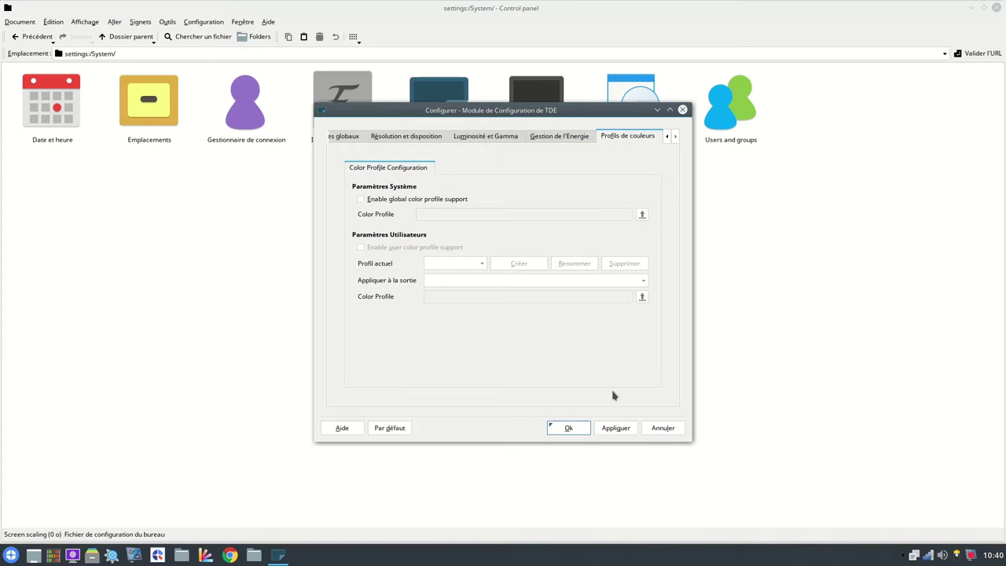
left_click(666, 433)
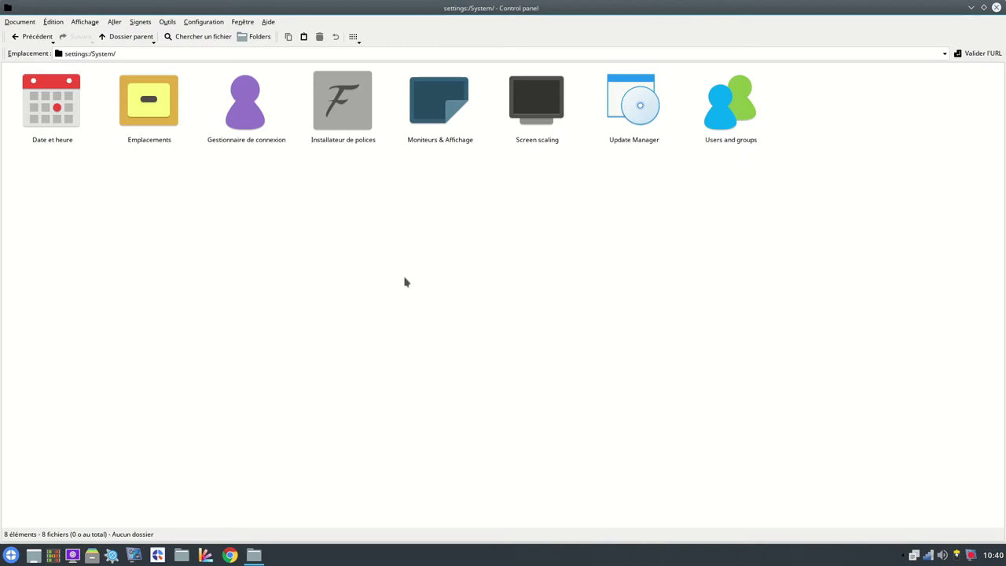
View the Screen scaling settings, move their window clear of the screen corner, and close them.
left_click(539, 107)
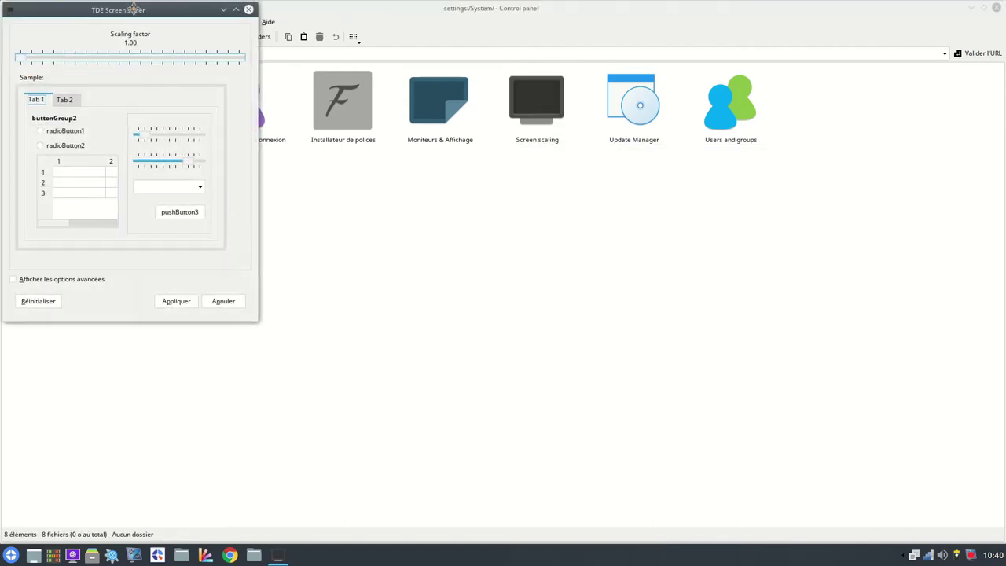
left_click_drag(134, 10, 421, 129)
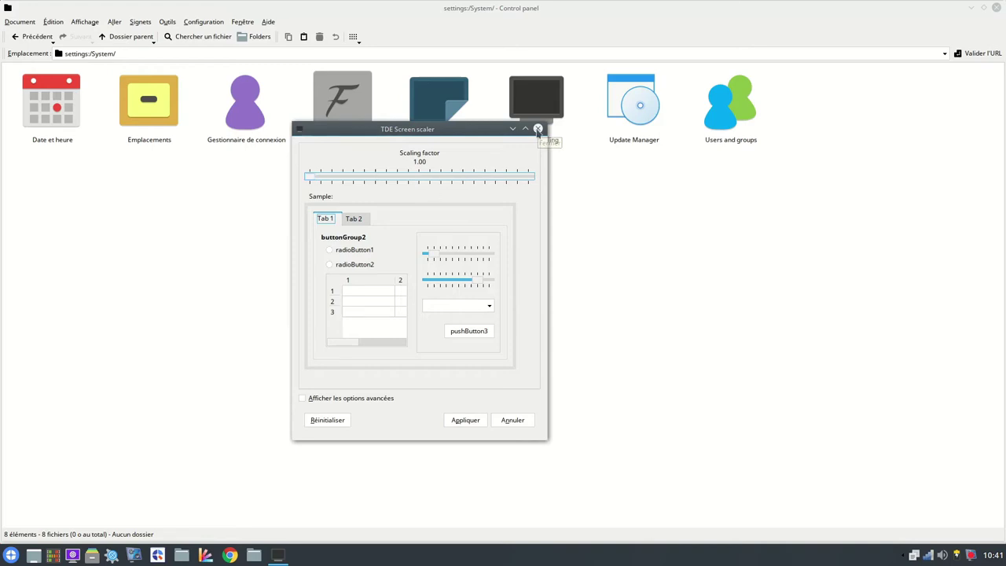
left_click(537, 128)
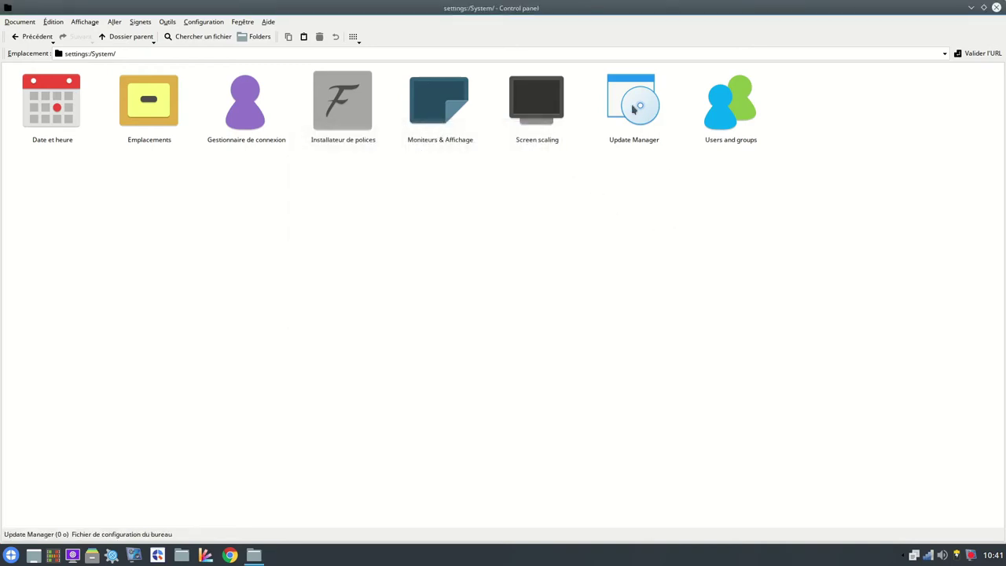
Open the Update Manager configuration and move it below the settings icons to view its options.
left_click(631, 108)
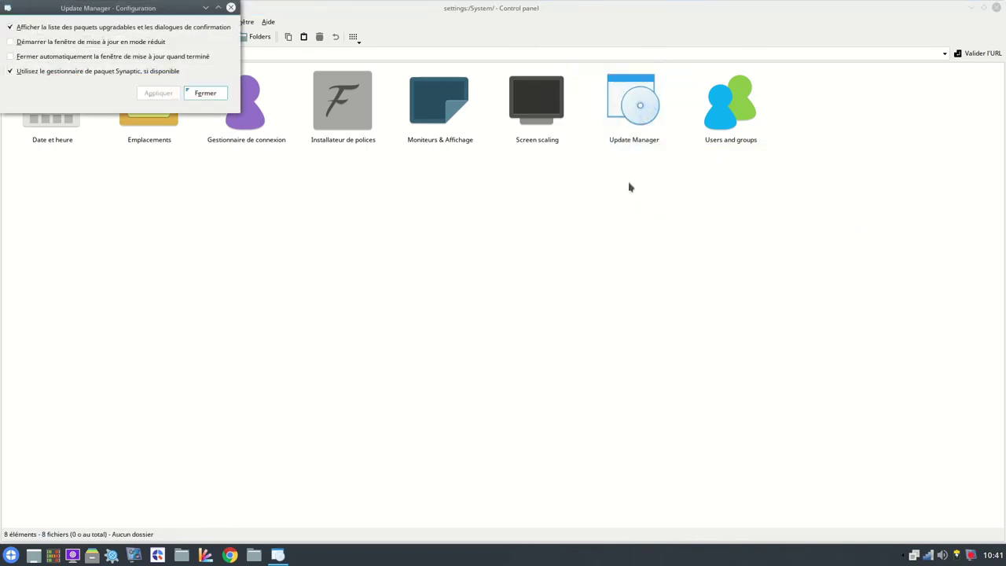
left_click_drag(85, 15, 374, 187)
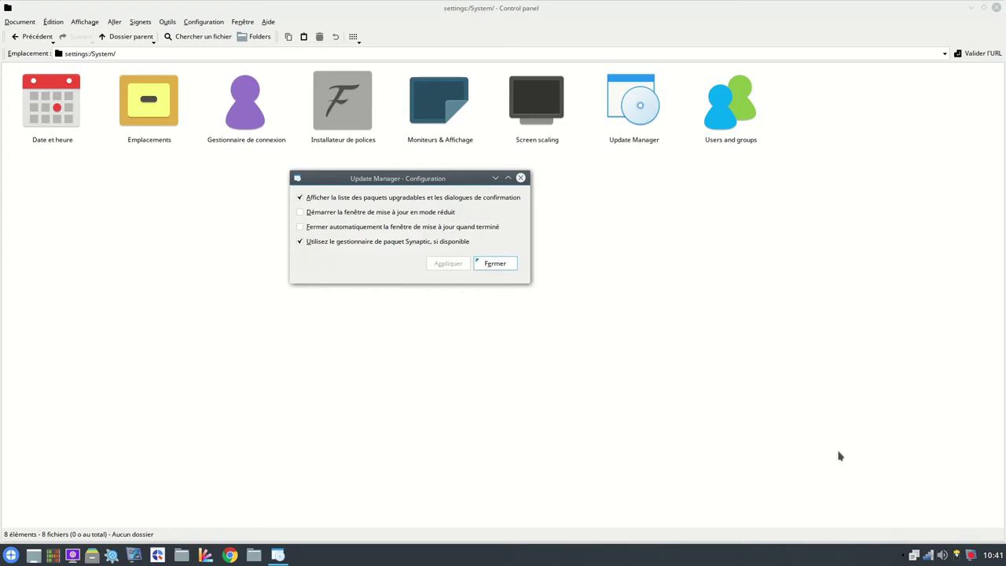
Close the Update Manager configuration, return to the Control panel categories, and open the LookNFeel settings.
left_click(495, 264)
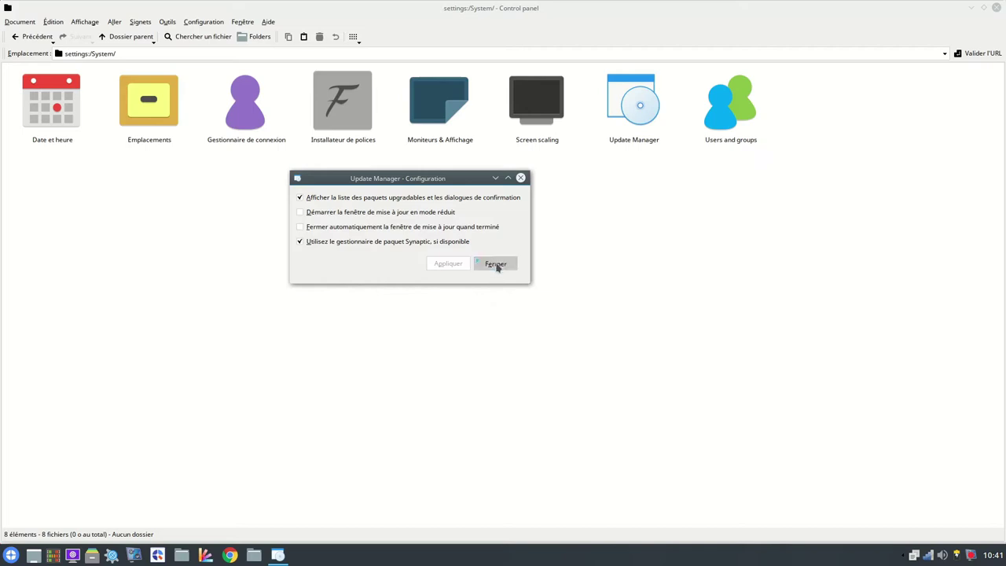
left_click(16, 37)
left_click(147, 106)
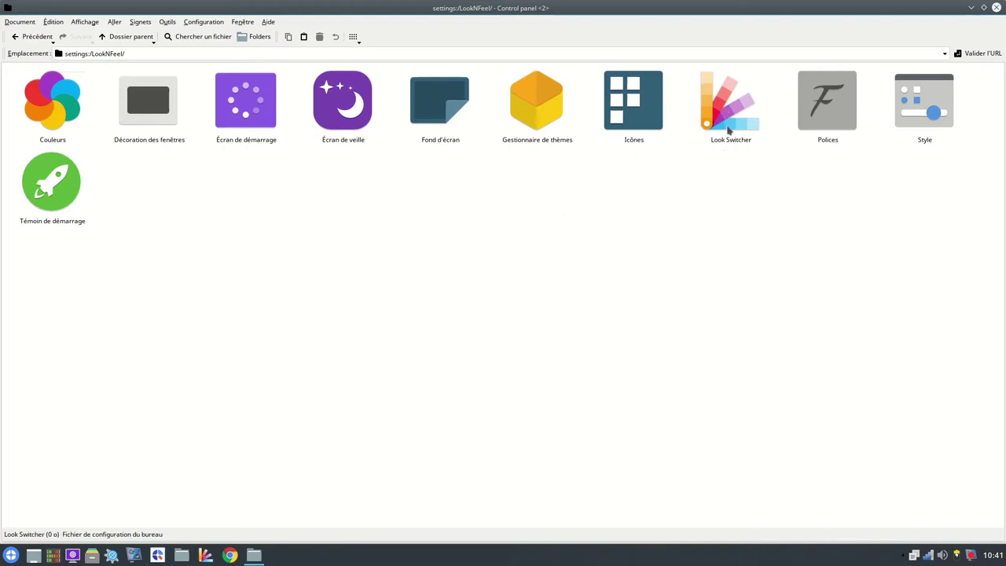
mouse_move(246, 111)
Review the Décoration des fenêtres settings for decoration, buttons, shadows and window manager, and cancel without changes.
left_click(135, 88)
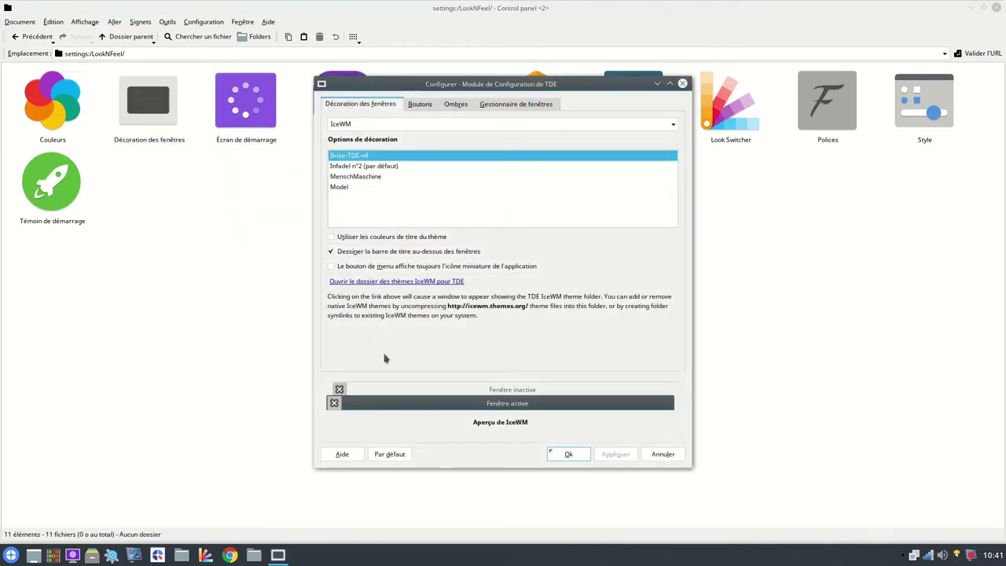
left_click(418, 106)
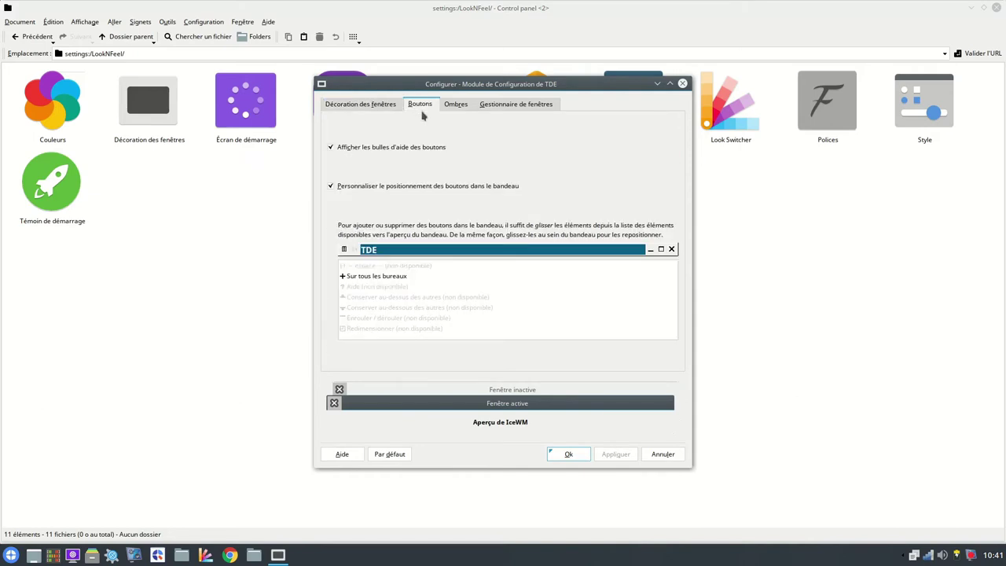
left_click(461, 105)
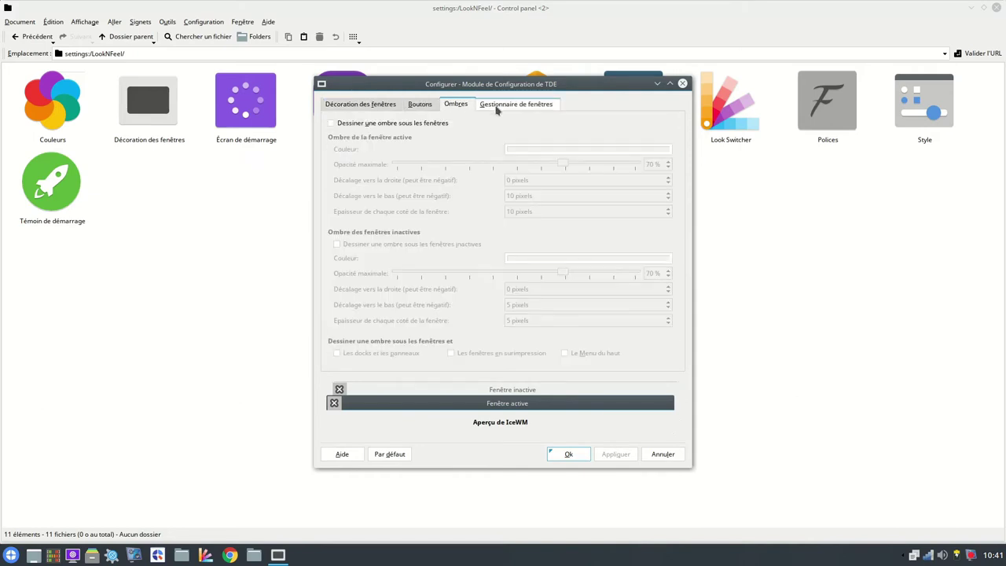
left_click(495, 107)
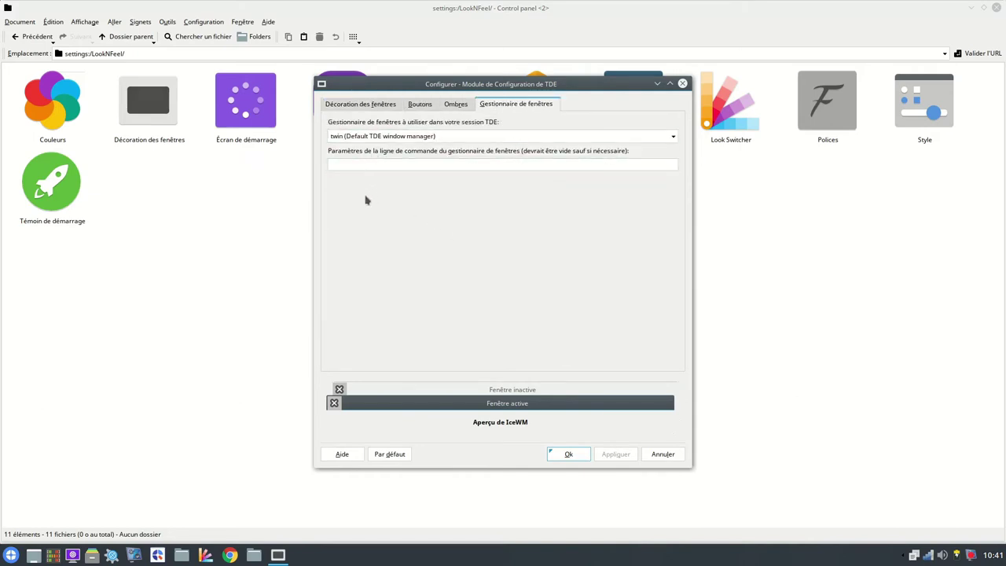
left_click(667, 455)
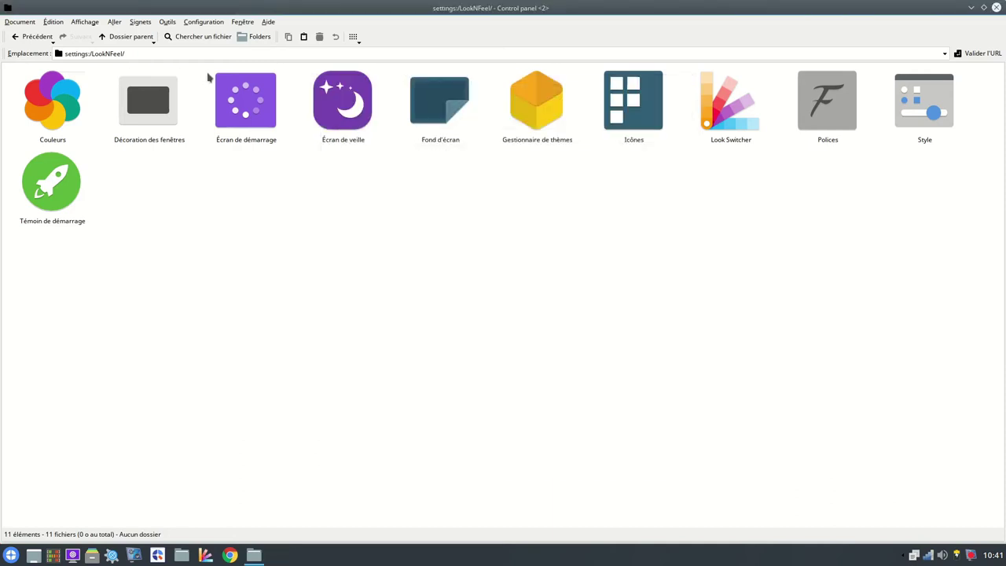
Preview the Standard, Simple, Redmond, Par défaut and Aucun splash screens in the Écran de démarrage settings, and cancel.
left_click(235, 103)
left_click(343, 207)
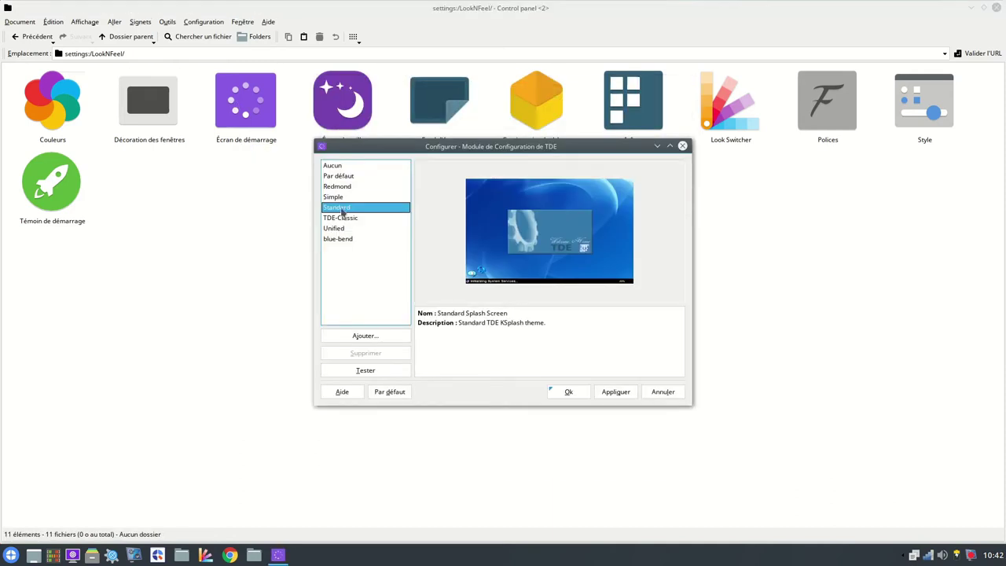
left_click(334, 197)
left_click(339, 187)
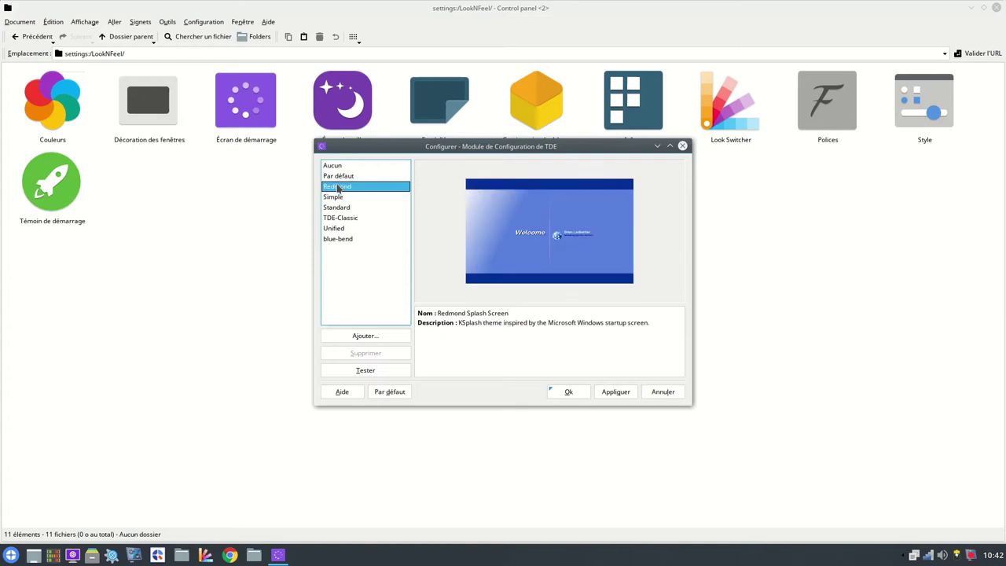
left_click(338, 175)
left_click(335, 165)
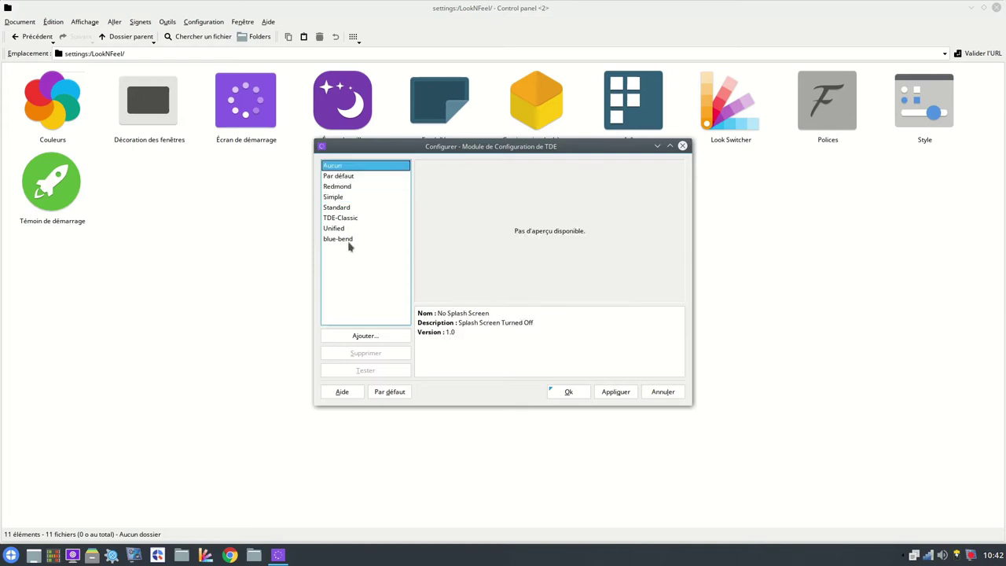
left_click(659, 392)
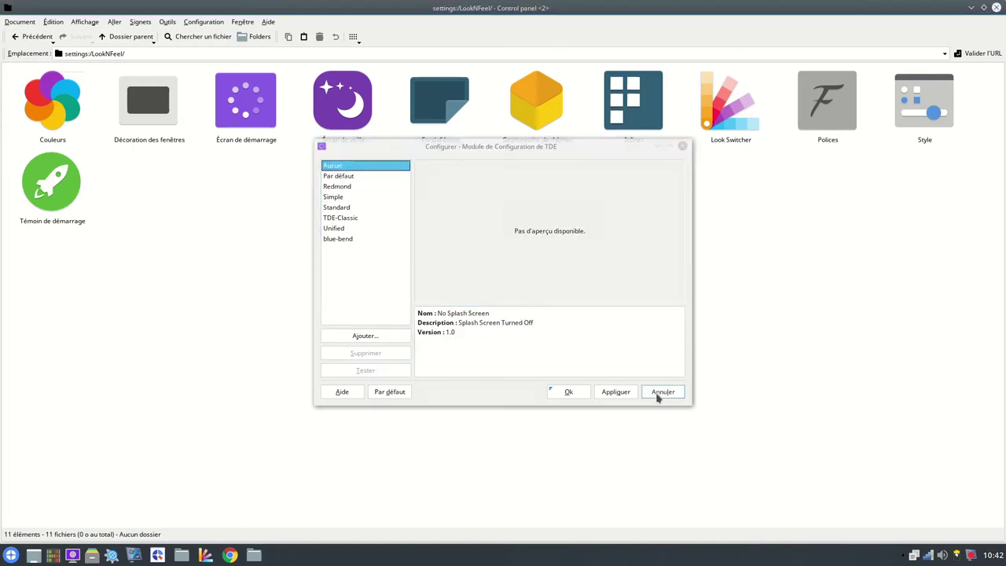
Disable the password requirement for stopping the screensaver and set its automatic start delay to 10 min, applying both changes.
left_click(341, 99)
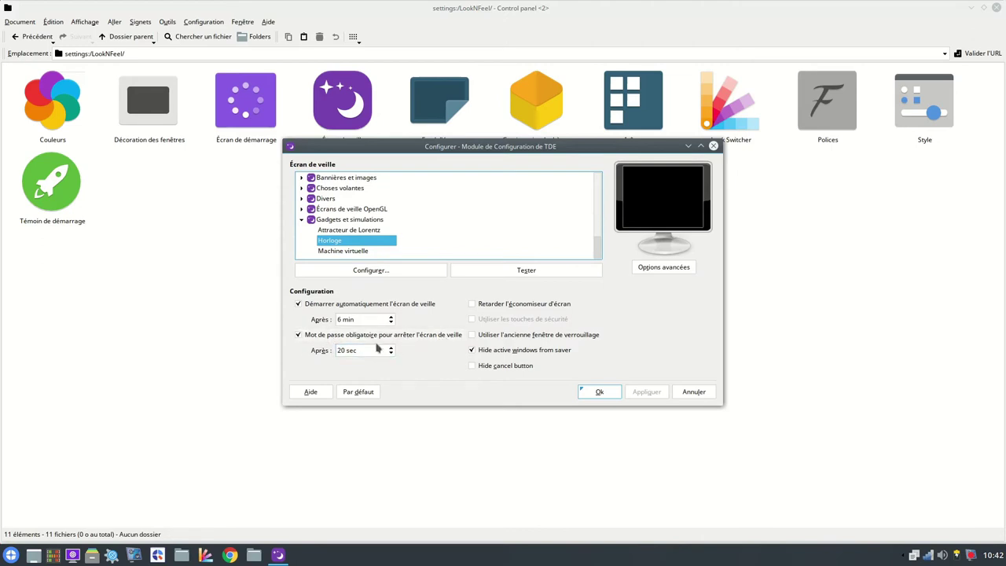
left_click(298, 336)
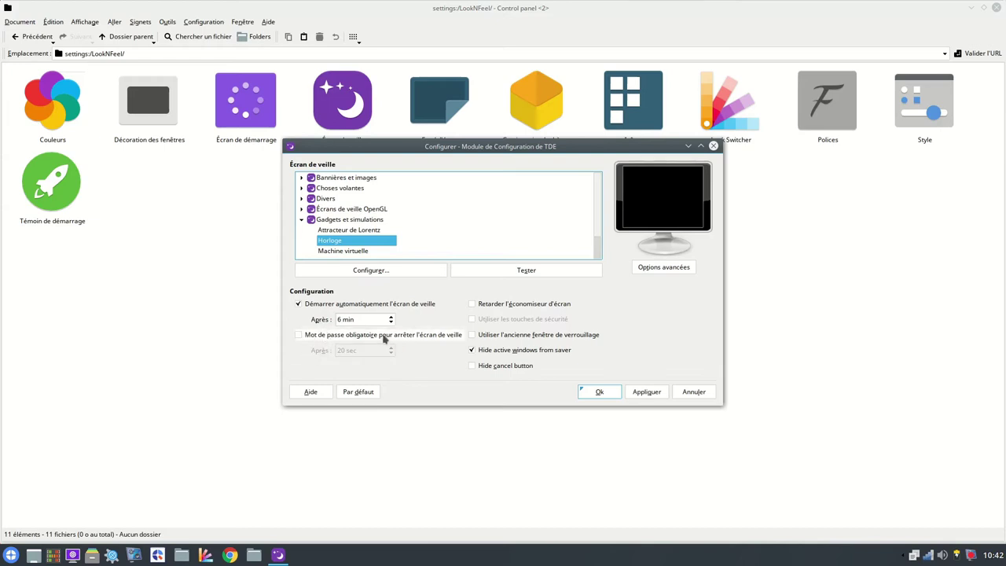
left_click(644, 395)
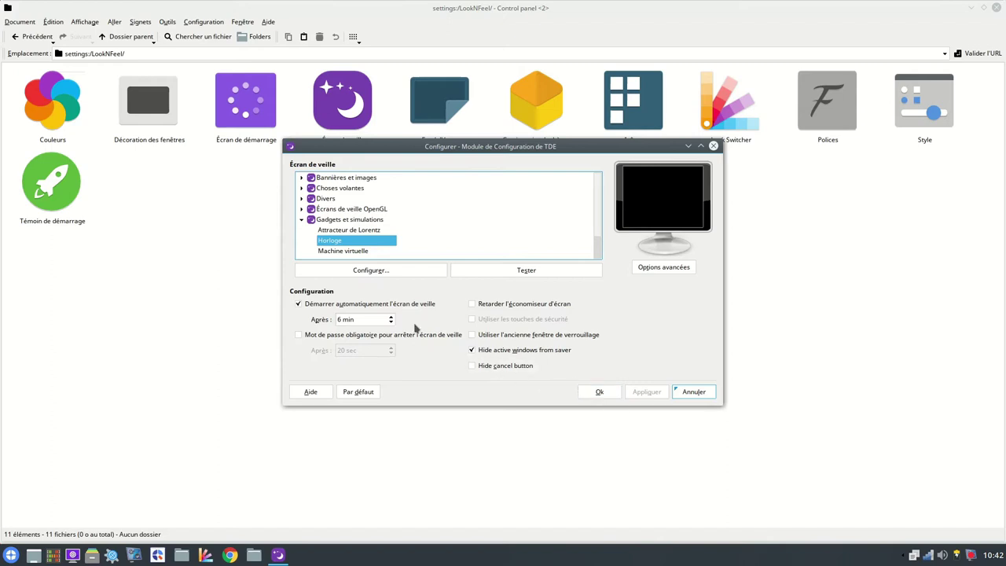
left_click(391, 318)
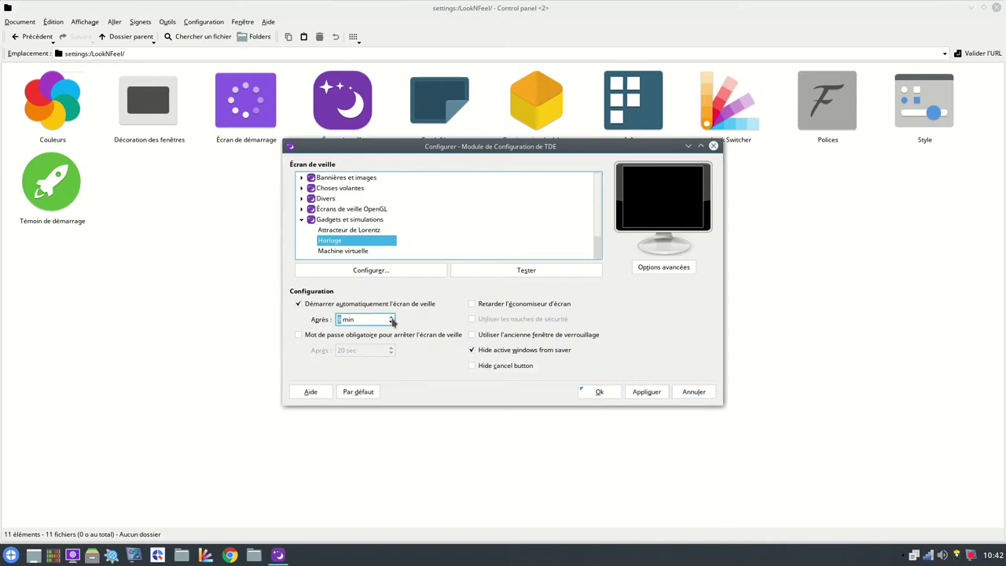
left_click(640, 396)
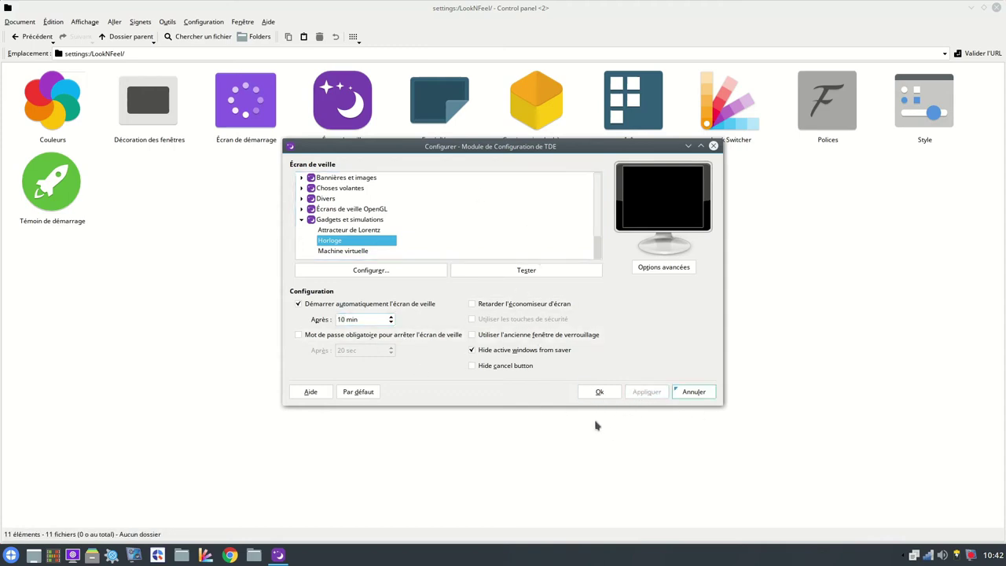
left_click(602, 395)
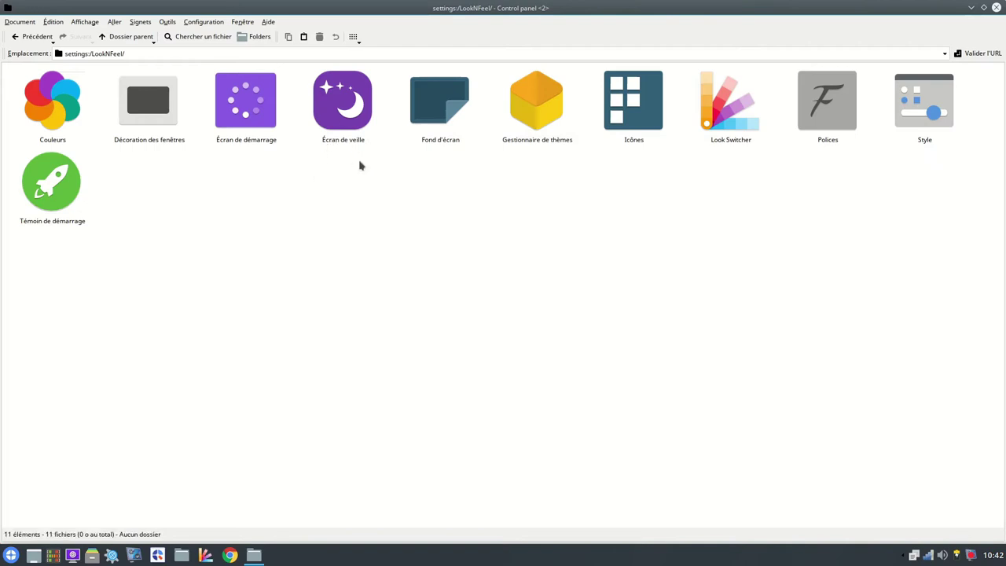
View the Fond d'écran settings for image, positioning, colours and blending, and cancel.
left_click(439, 101)
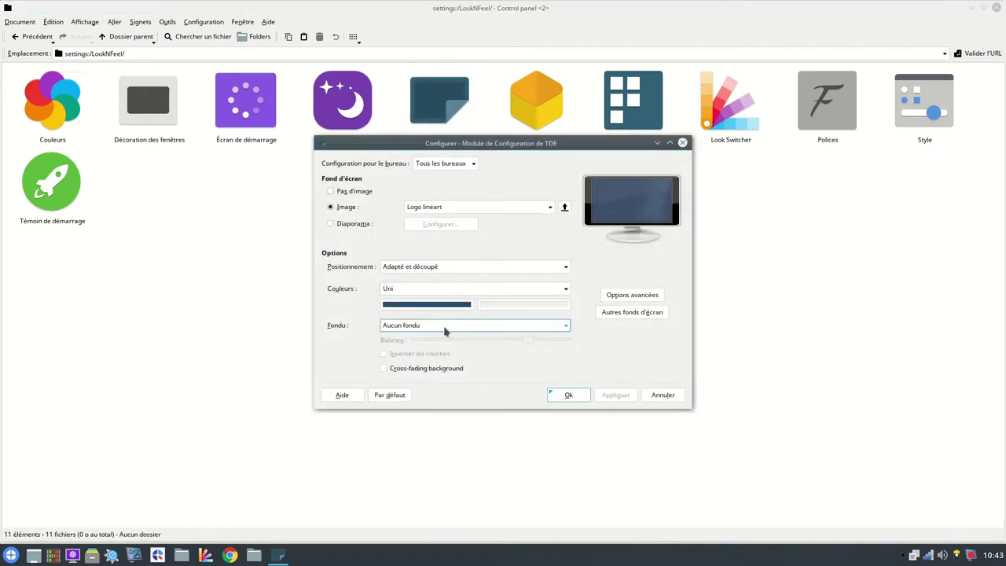
left_click(663, 395)
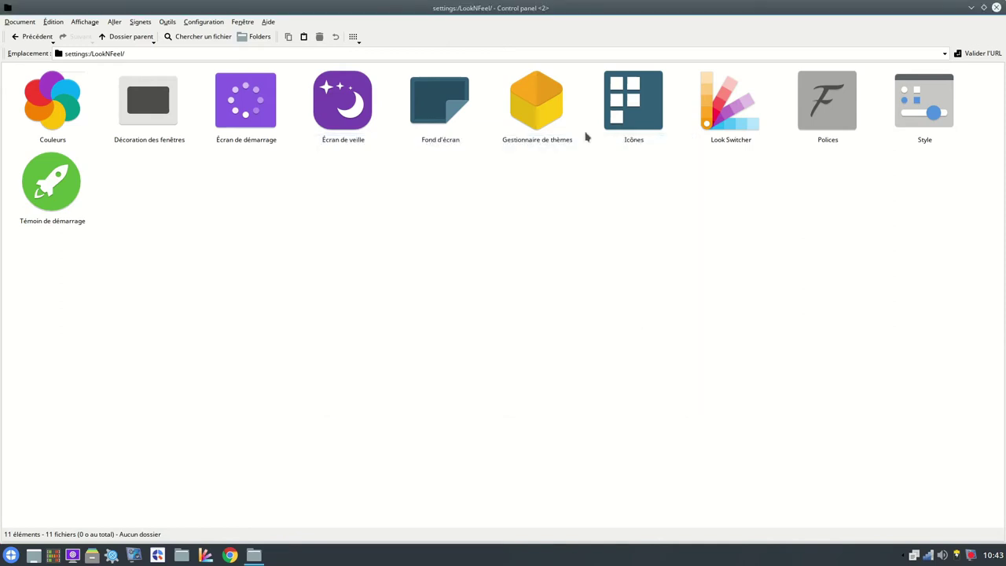
Open the Gestionnaire de thèmes and maximize its window to show the full theme list.
left_click(542, 102)
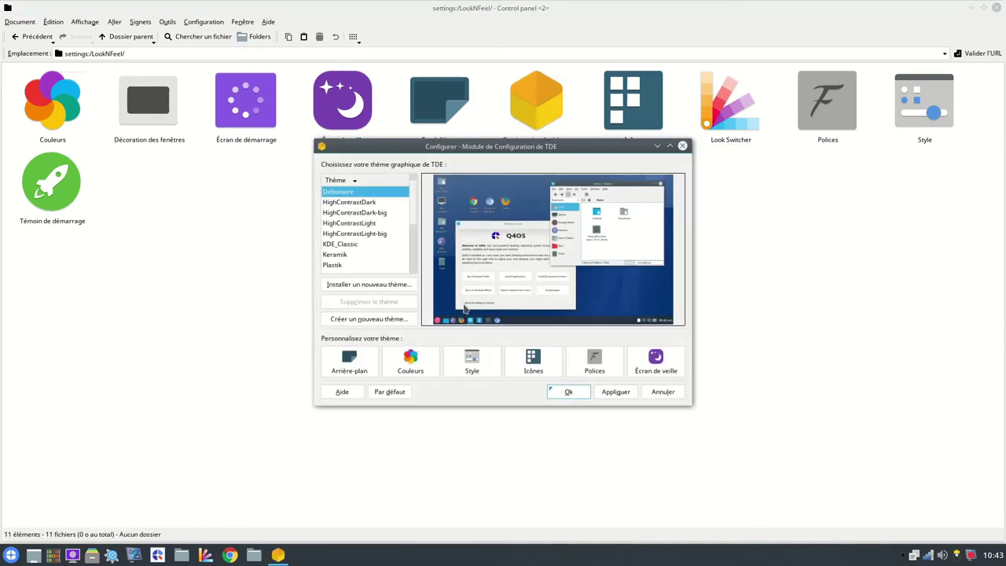
left_click_drag(501, 149, 504, 204)
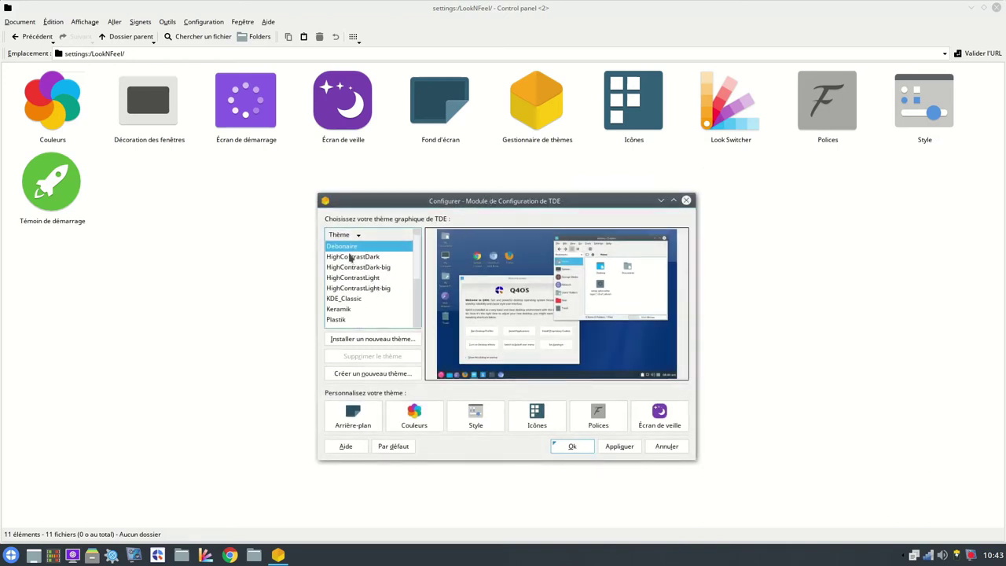
left_click(674, 201)
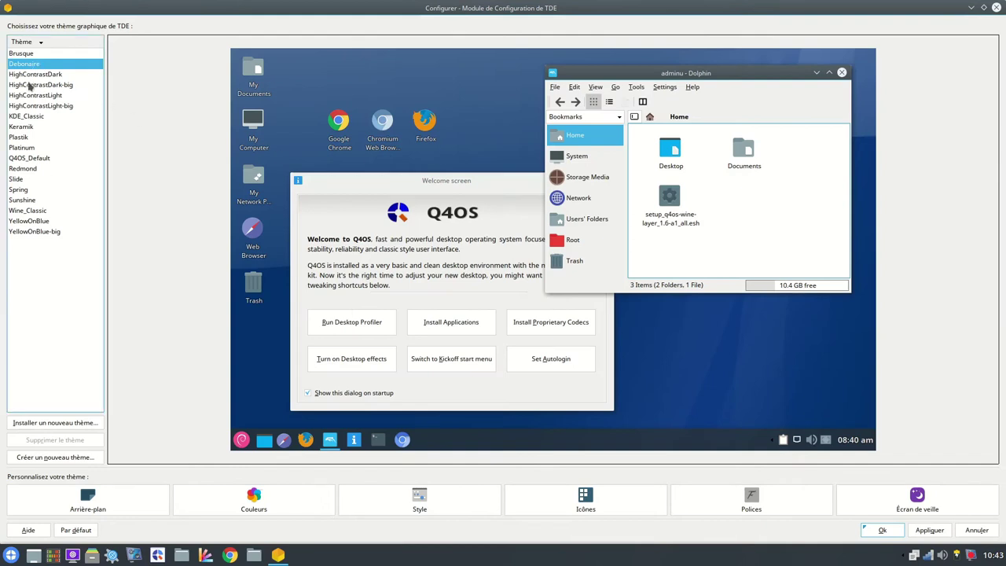
Preview the TDE graphical themes in the list, from HighContrastDark through Keramik and Slide to Wine_Classic.
left_click(26, 75)
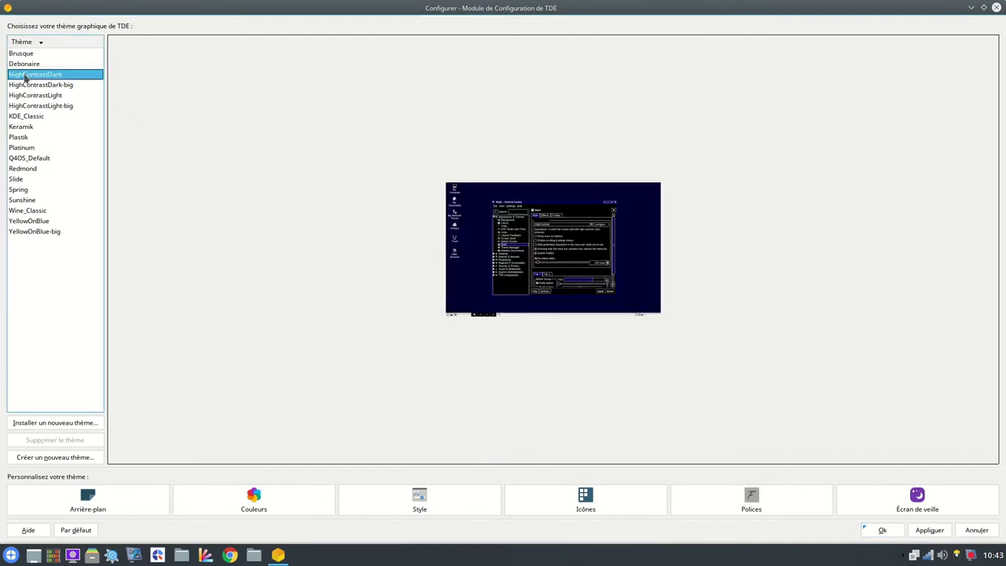
left_click(25, 87)
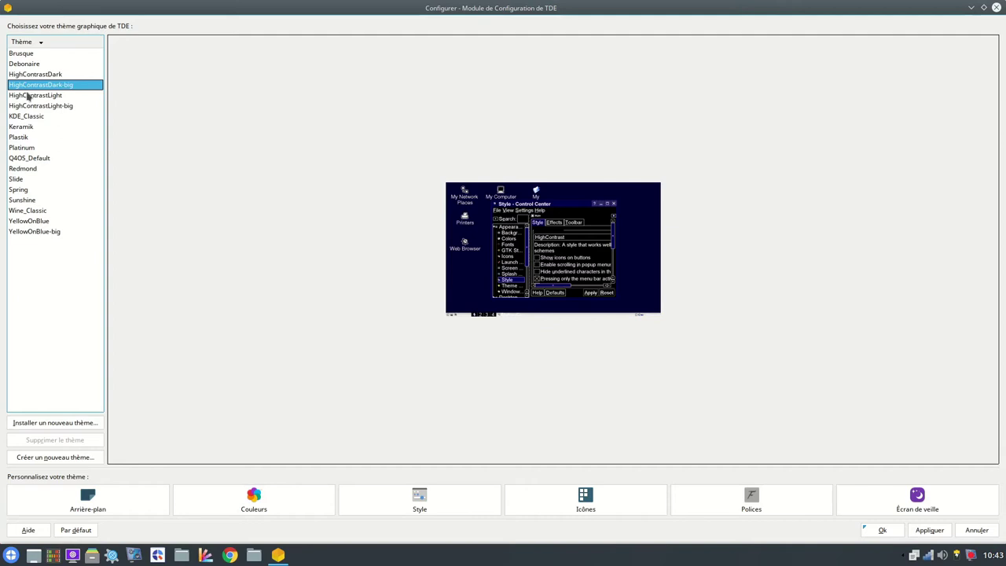
left_click(30, 95)
left_click(30, 105)
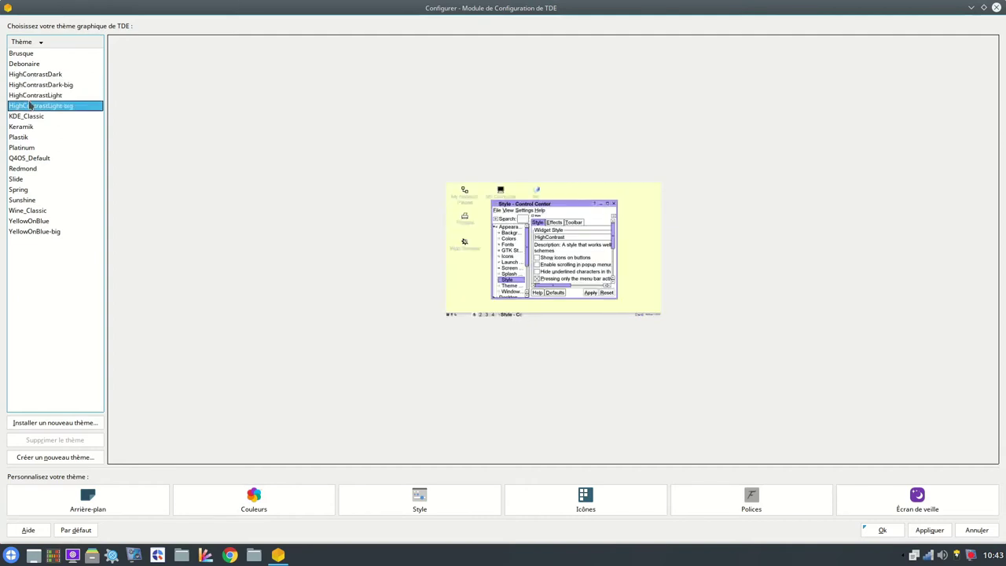
left_click(23, 117)
left_click(18, 127)
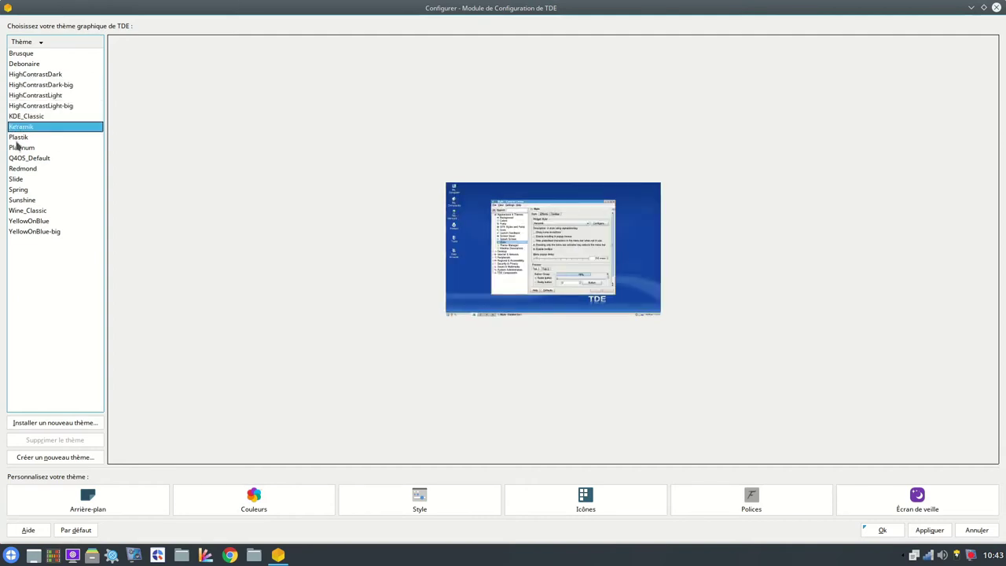
left_click(17, 147)
left_click(17, 159)
left_click(17, 179)
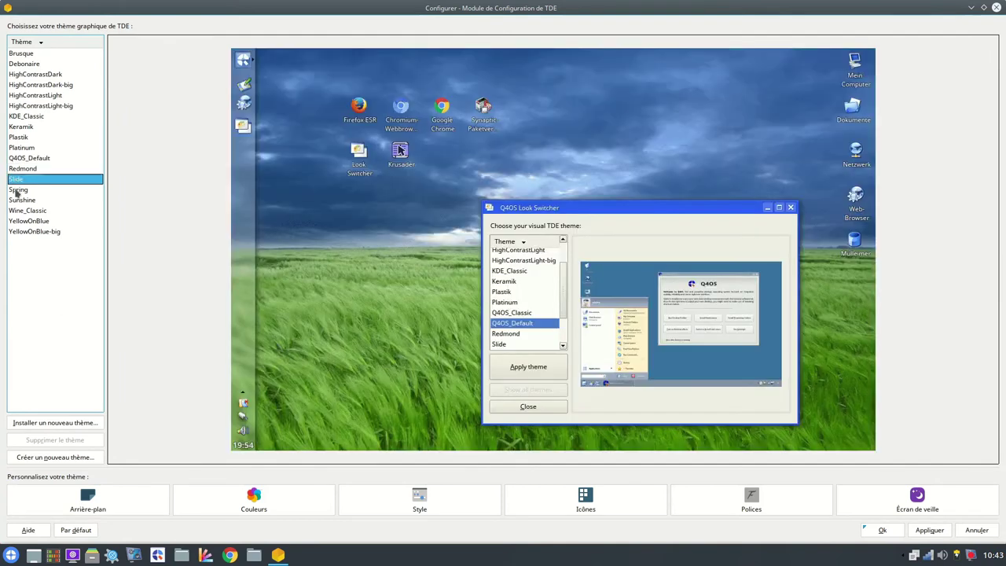
left_click(19, 201)
left_click(21, 212)
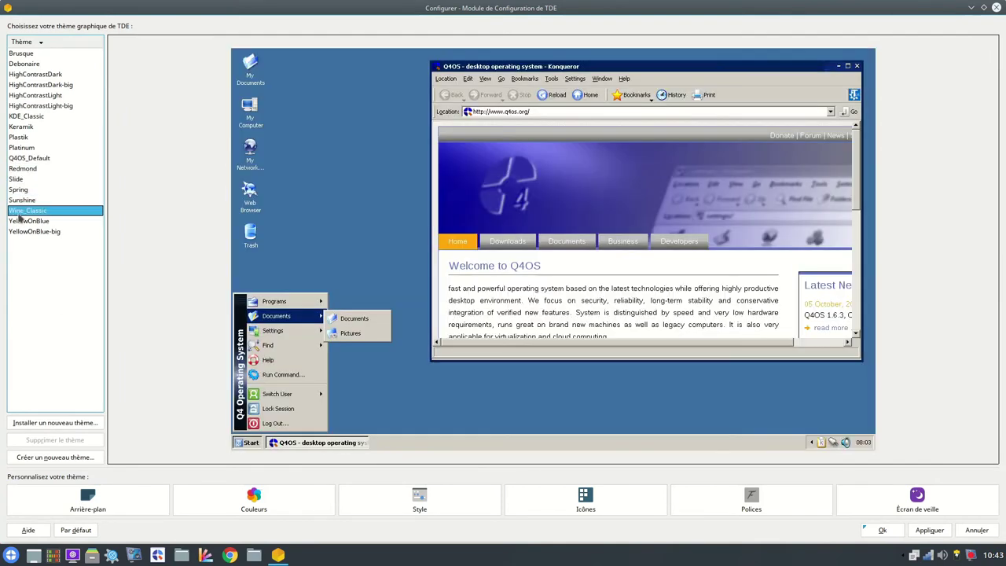
View the theme's colour, style, icon, font, screensaver and background customization settings, closing the screensaver and background windows.
left_click(253, 503)
left_click(401, 507)
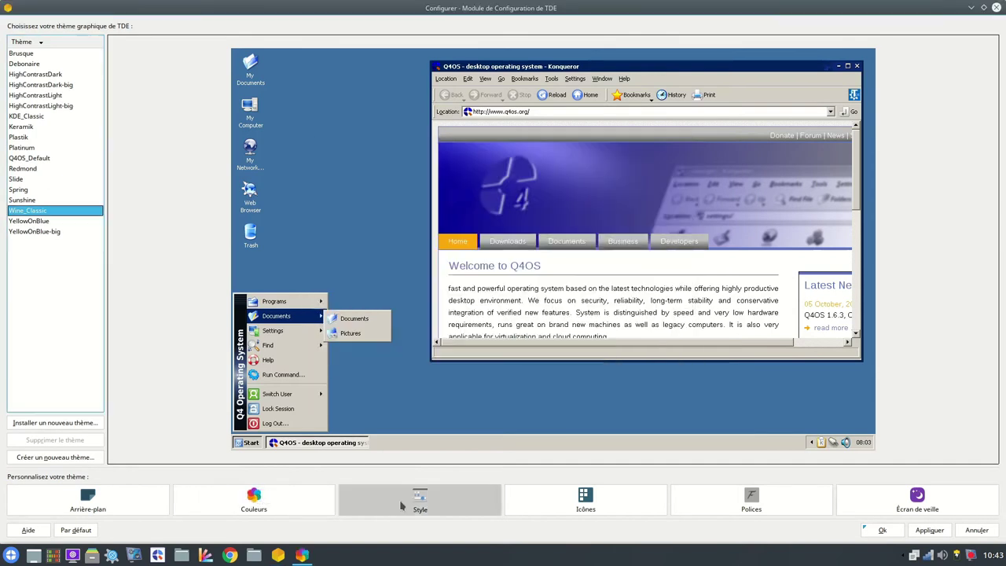
left_click(586, 503)
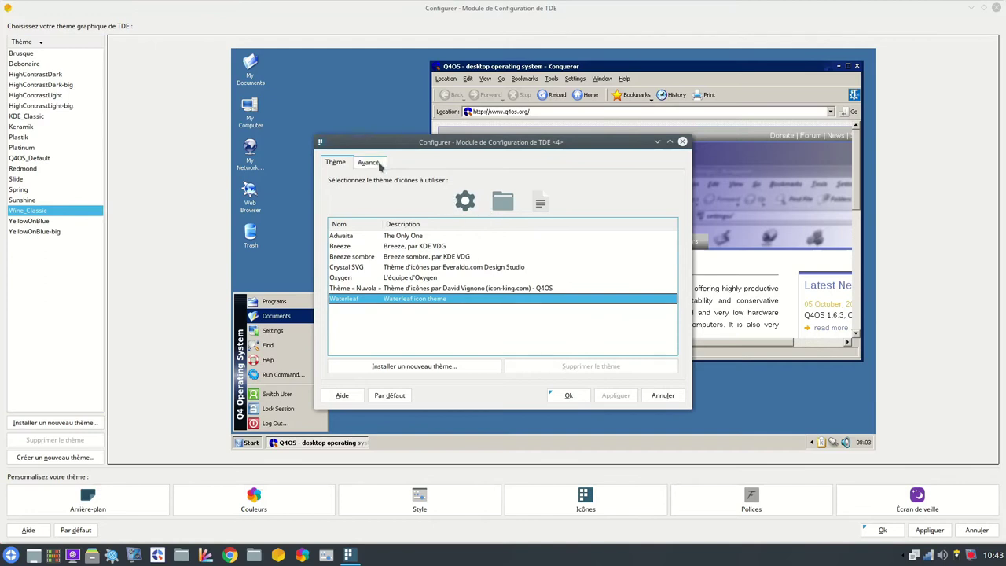
left_click(742, 503)
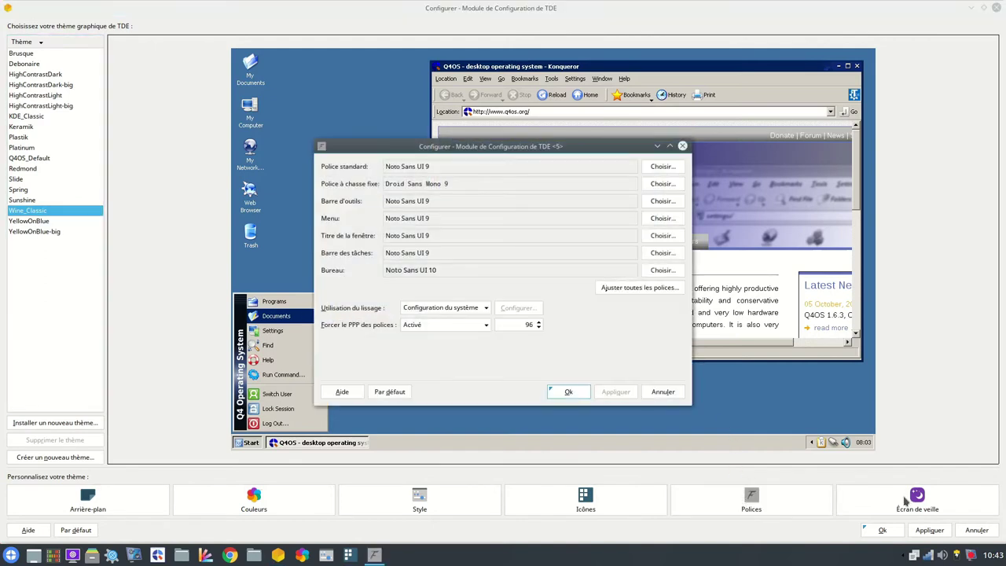
left_click(905, 507)
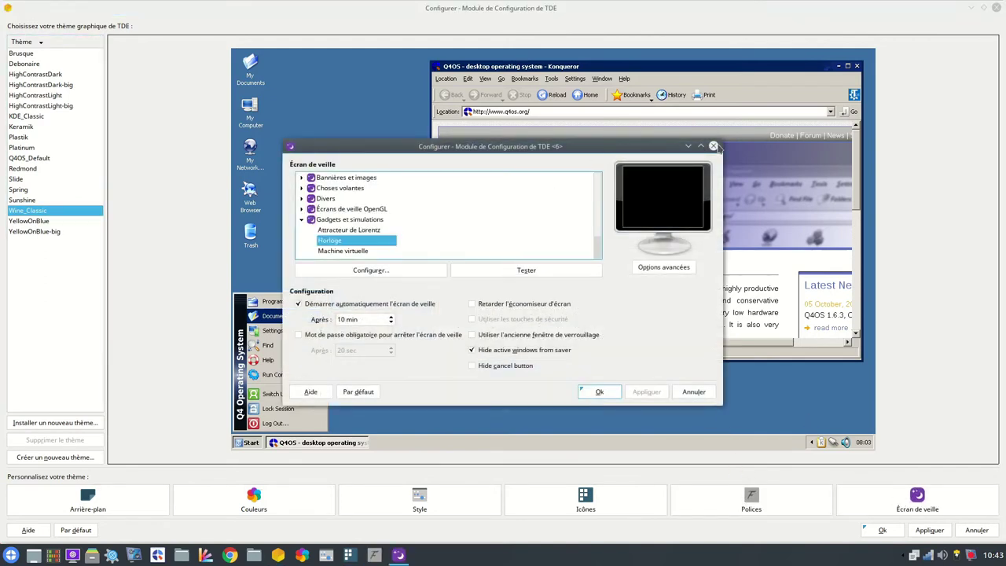
left_click(713, 146)
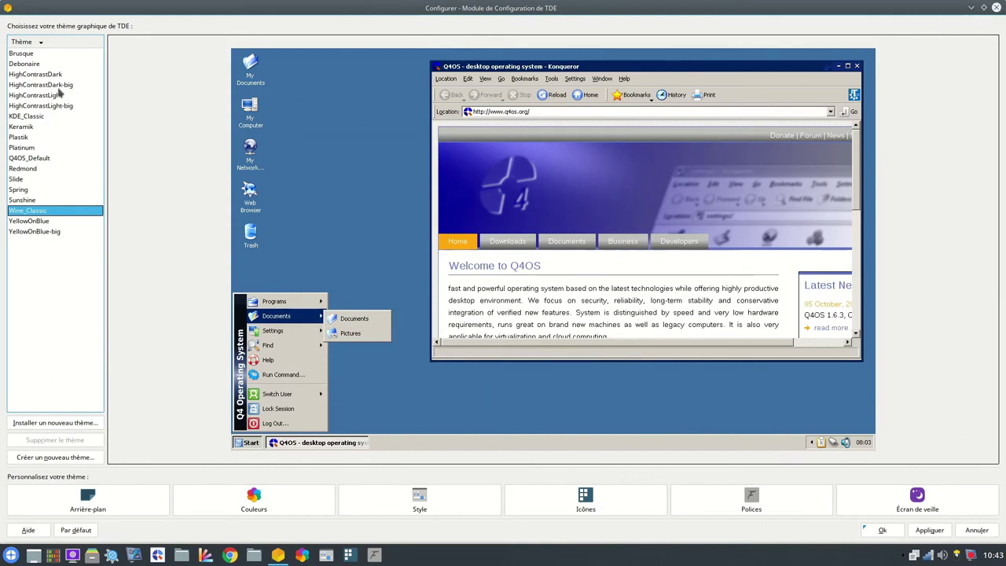
left_click(81, 503)
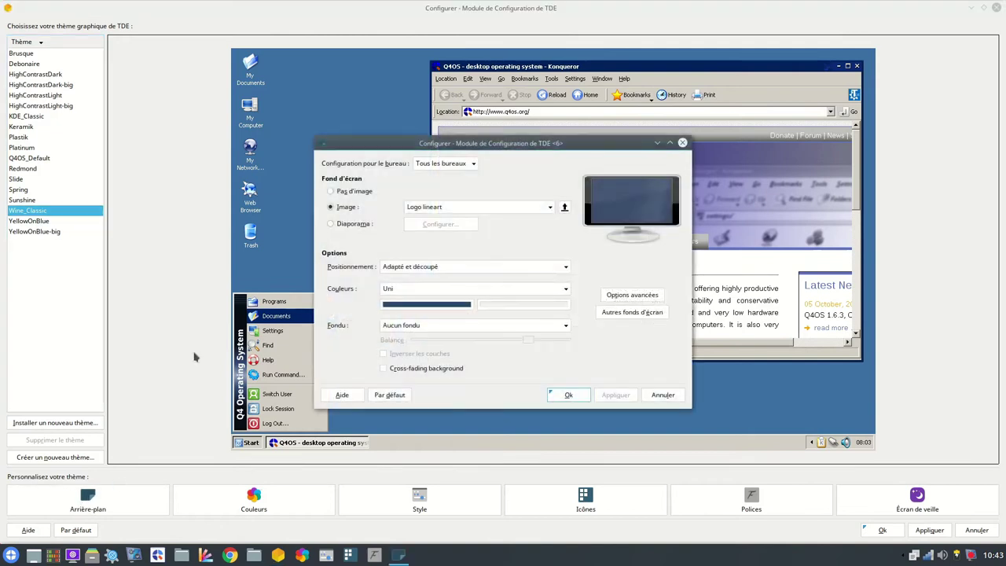
left_click(683, 143)
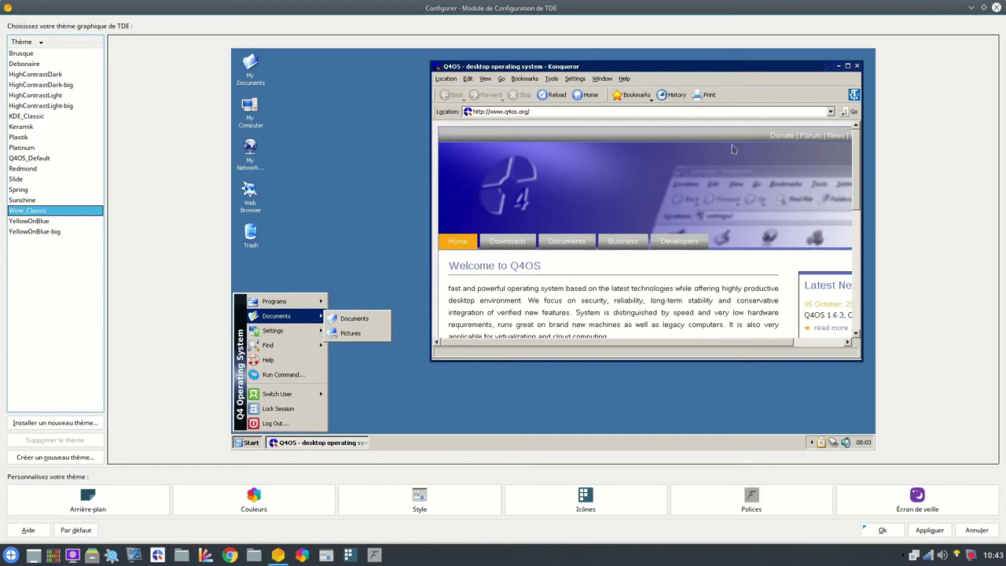
Close the Gestionnaire de thèmes and the remaining Polices, Style and Couleurs configuration windows.
key("Escape")
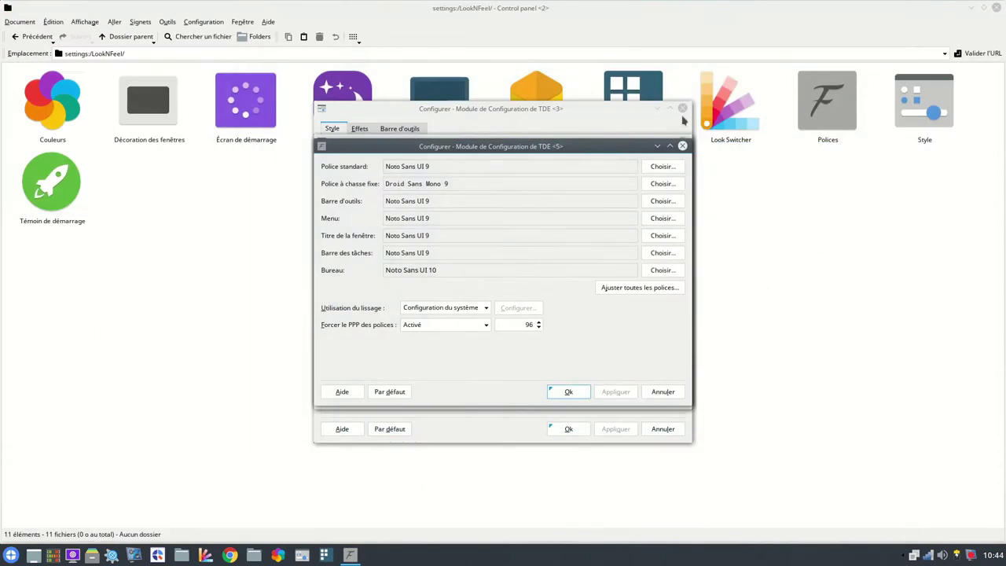
left_click(682, 146)
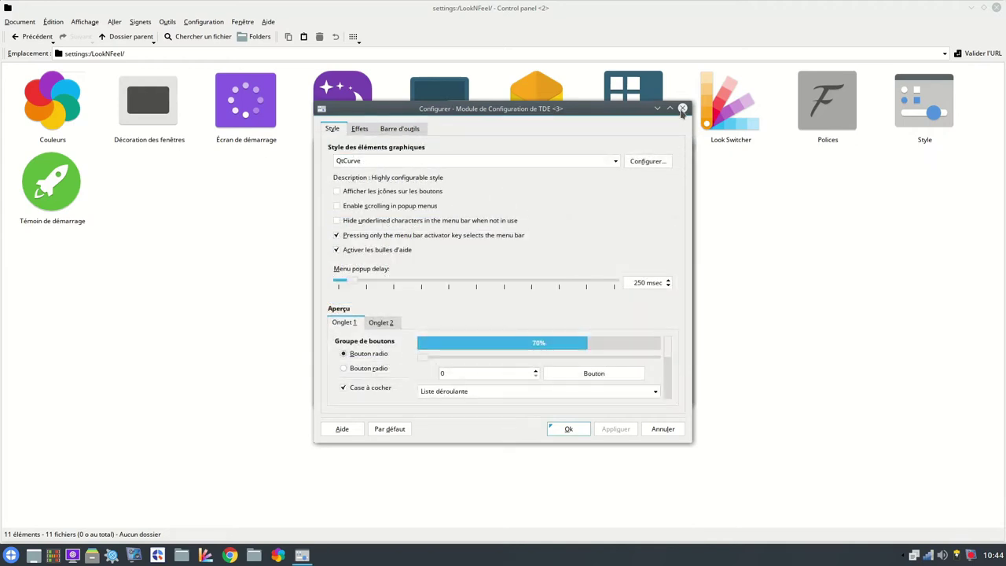
left_click(682, 109)
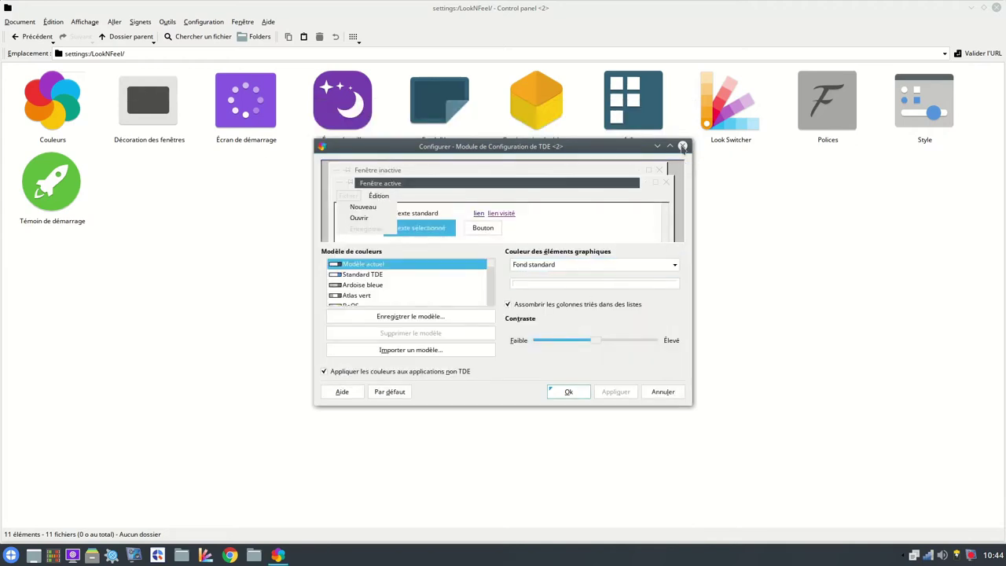
left_click(662, 391)
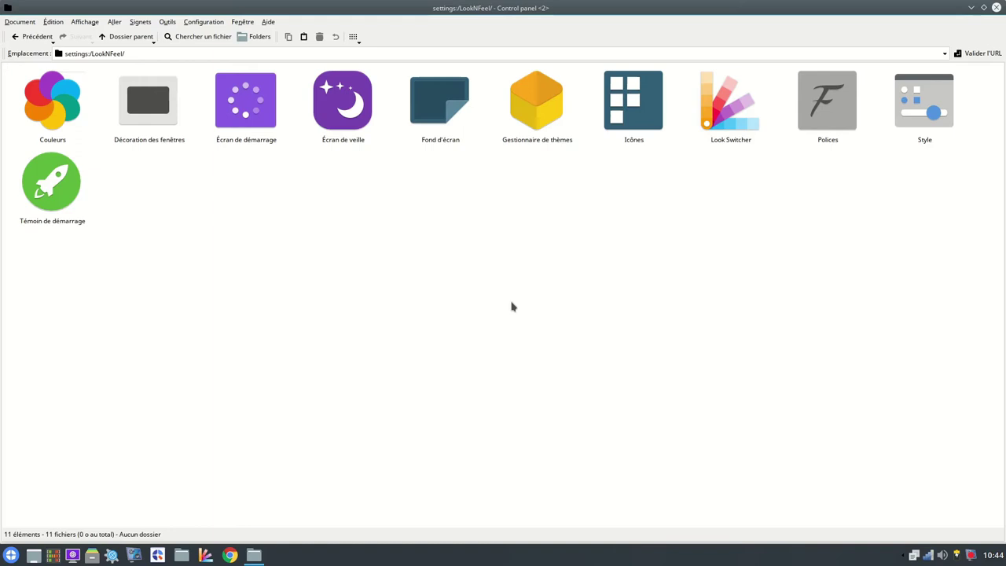
View the Look Switcher and the Gestionnaire de thèmes, closing each without applying a theme.
left_click(725, 111)
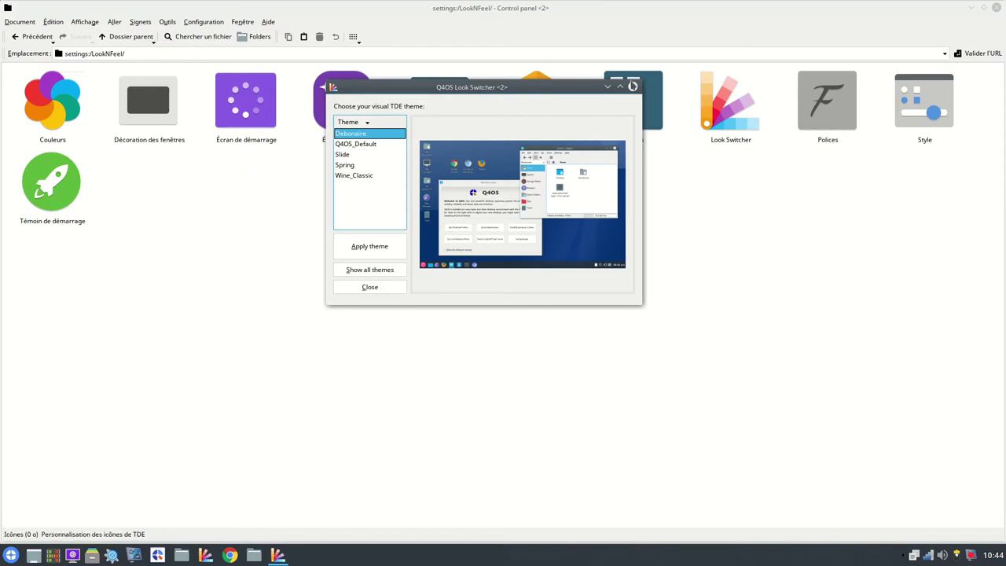
left_click(632, 86)
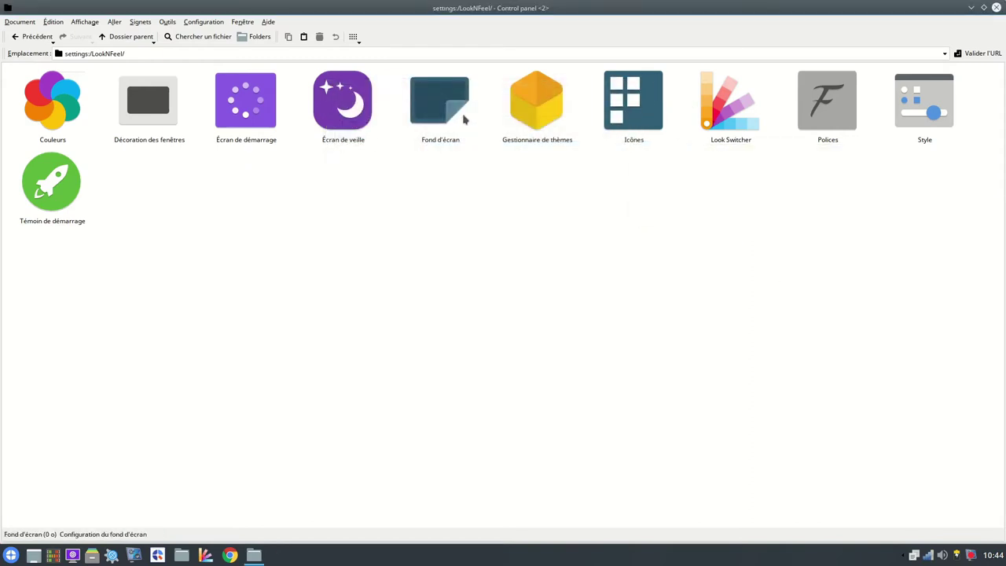
left_click(522, 108)
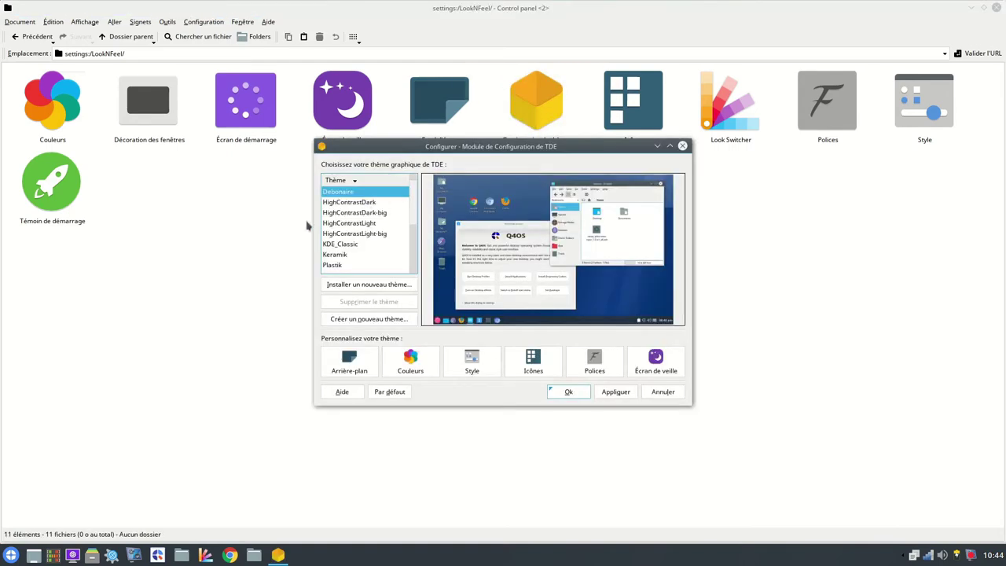
left_click(682, 146)
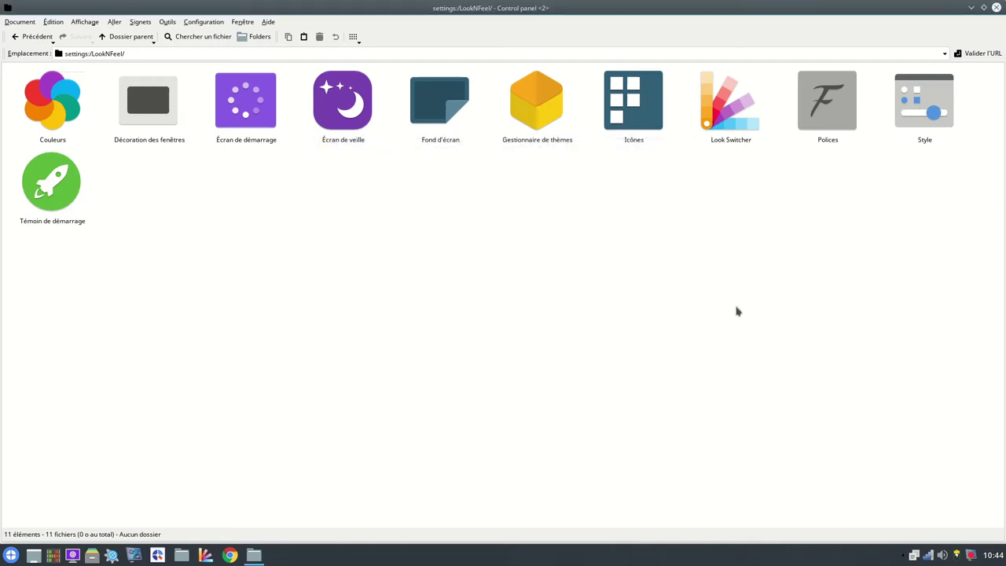
View the Htop memory screenshots for Win classic, Q4OS, Spring and Debonaire from the Images folder, then unmaximize the folder window.
mouse_move(721, 138)
left_click(91, 555)
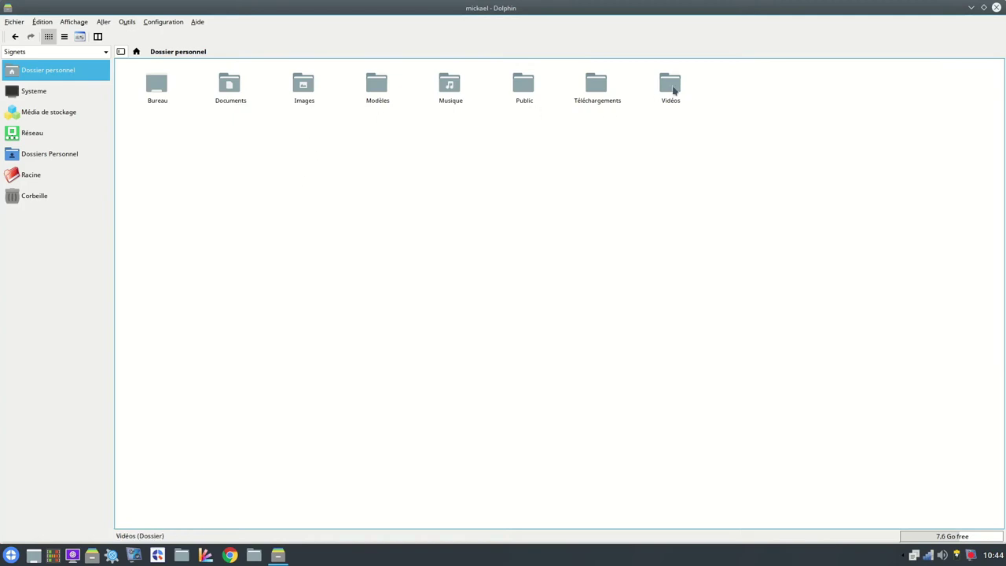
left_click(306, 91)
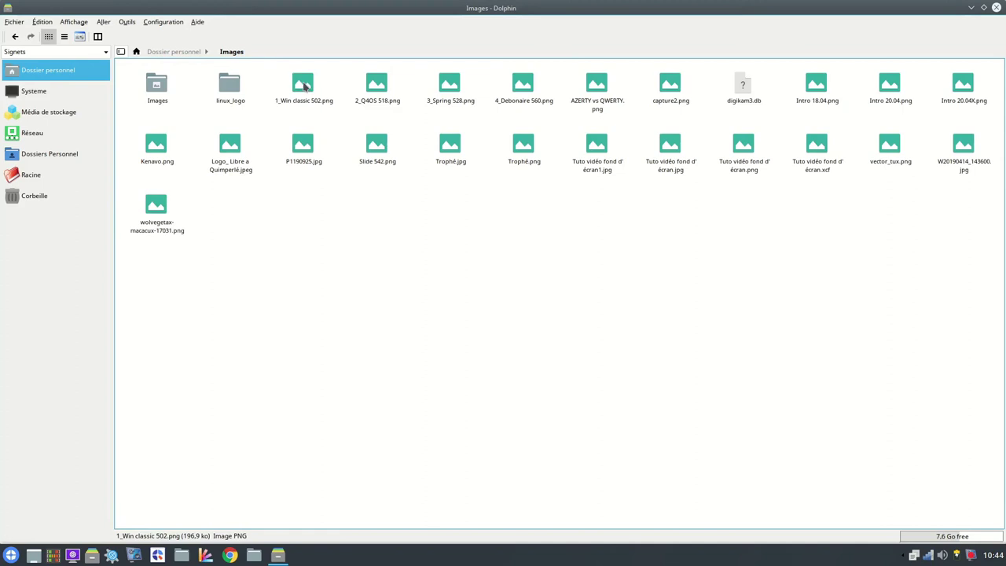
left_click(303, 86)
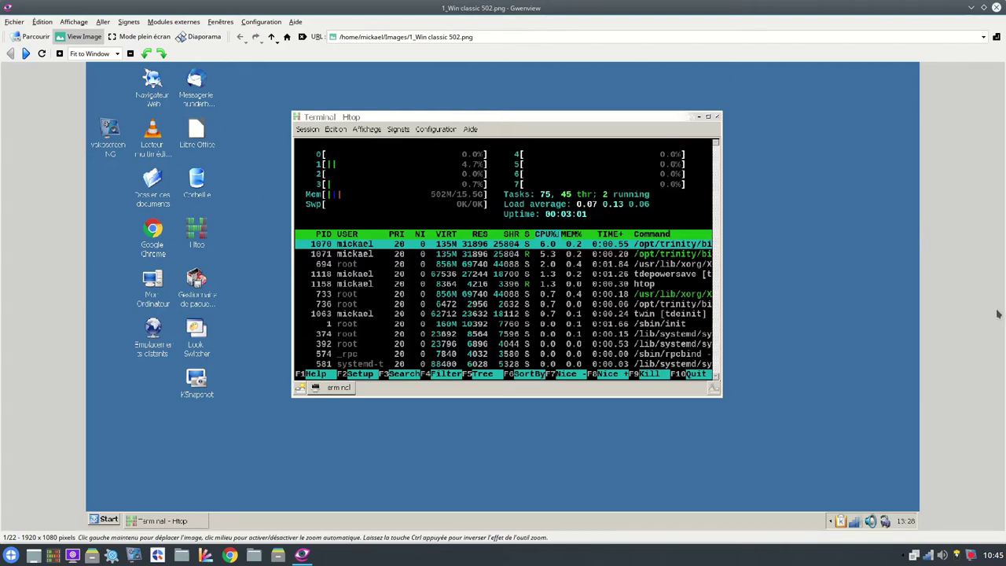
left_click(25, 52)
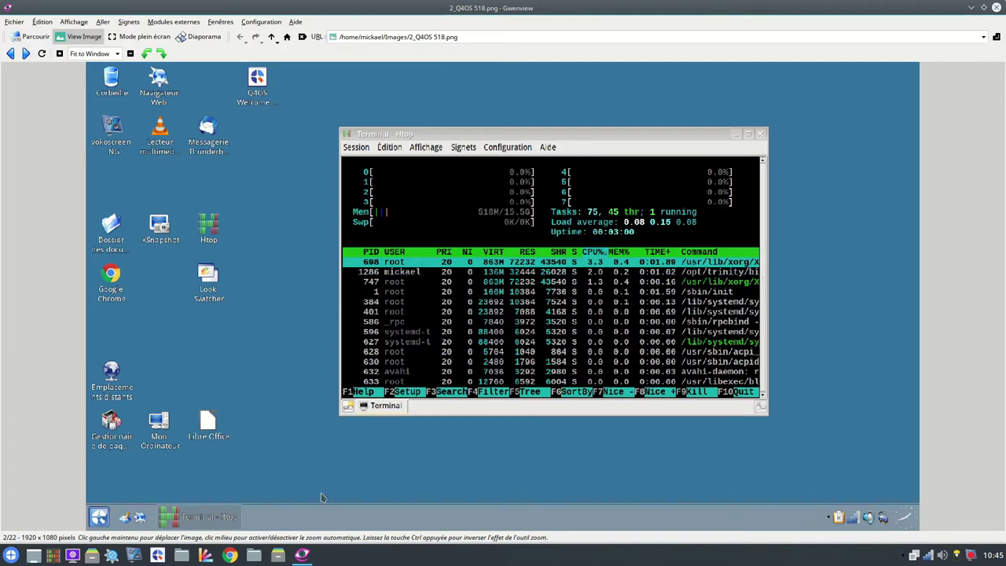
left_click(25, 53)
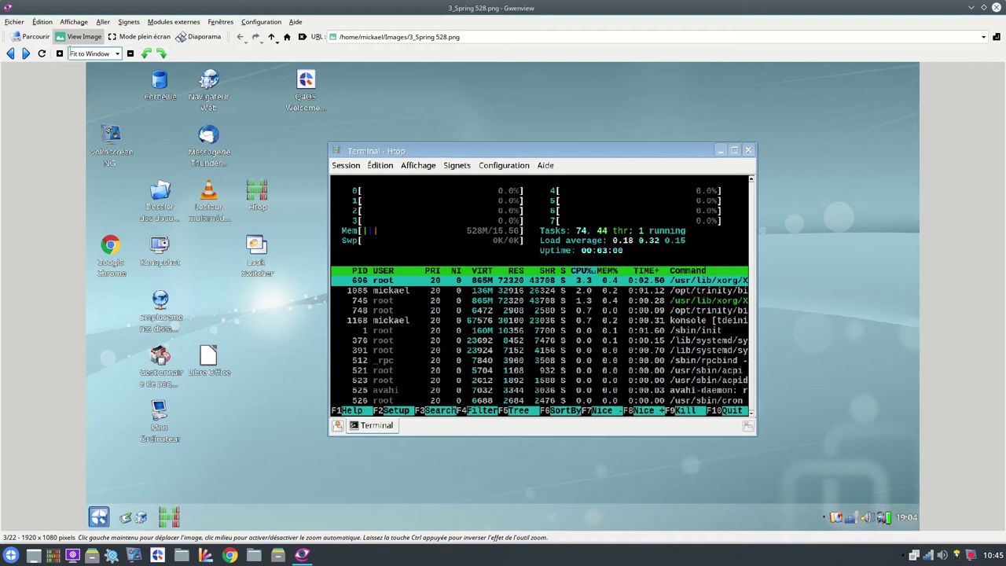
left_click(25, 52)
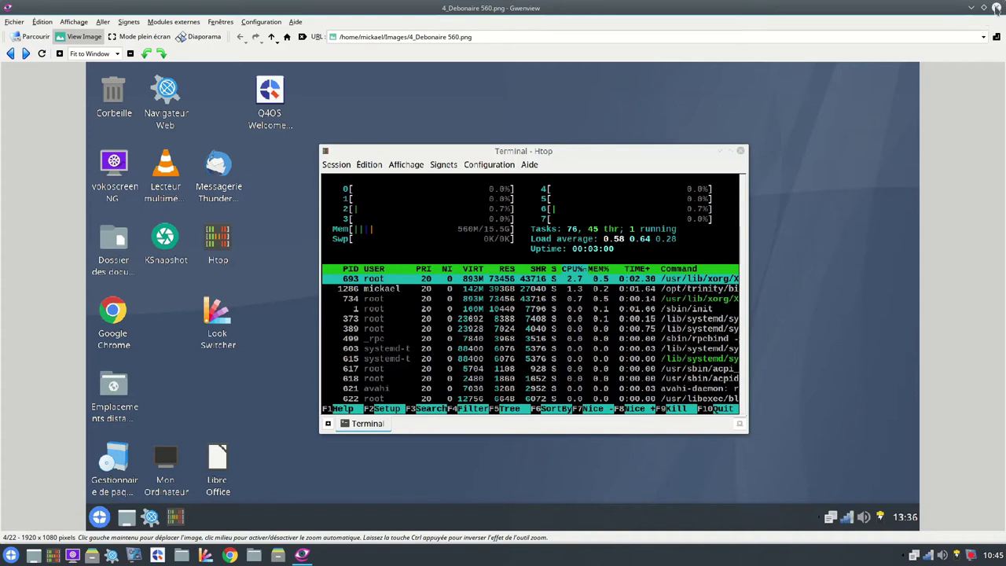
left_click(996, 7)
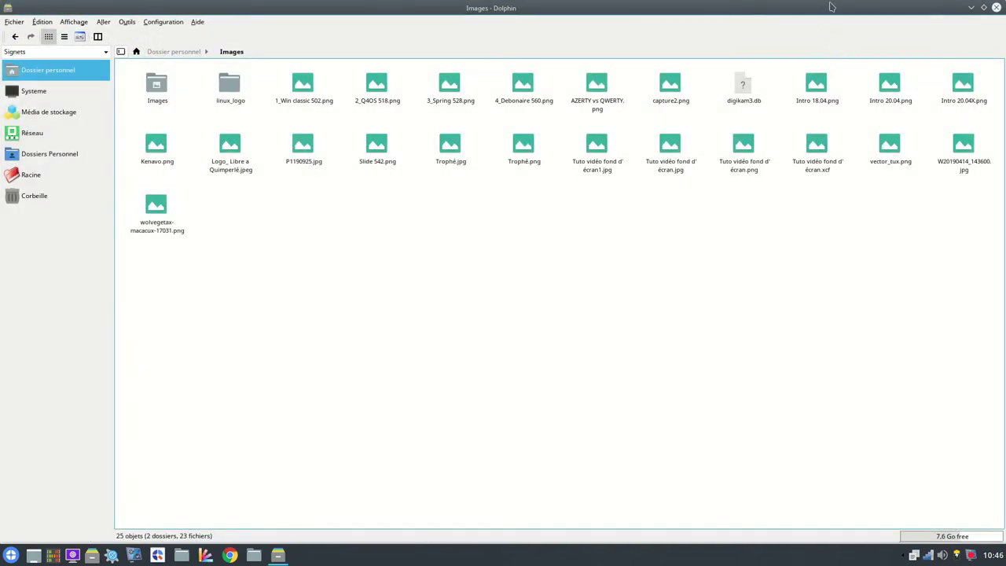
left_click(983, 7)
left_click_drag(538, 197, 612, 130)
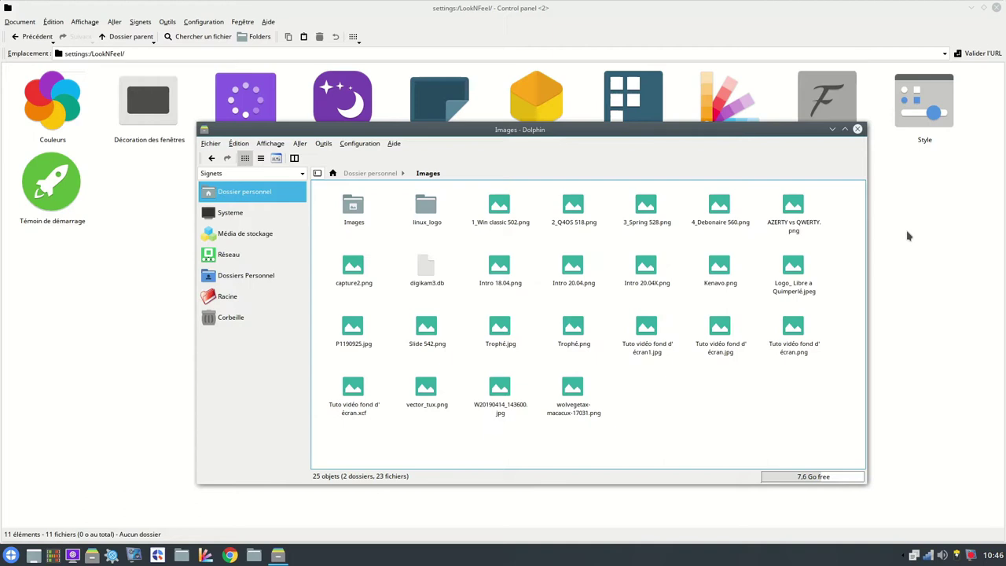
Close the Images folder window and view the Style effects and toolbar settings and the Témoin de démarrage settings, cancelling both.
left_click(866, 146)
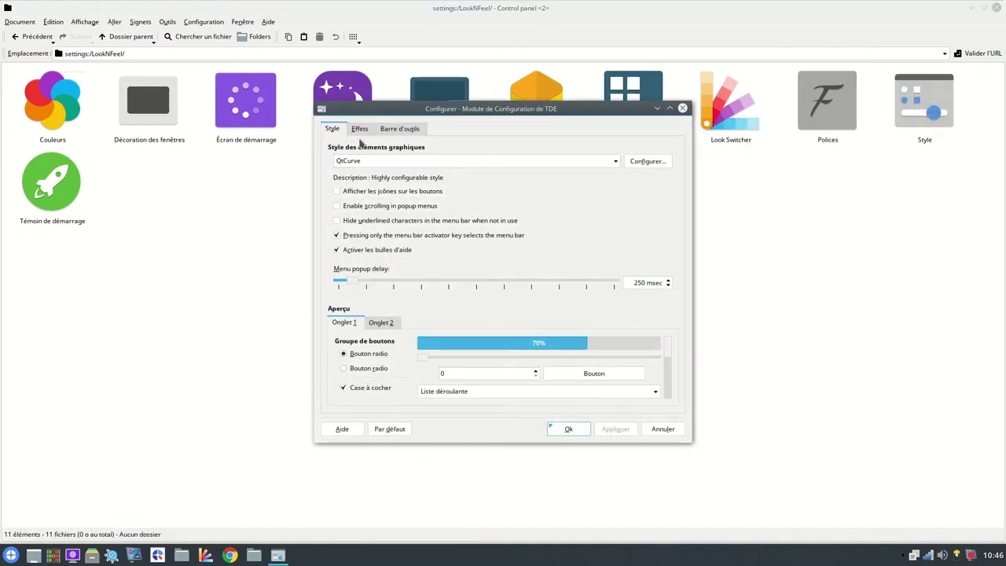
left_click(363, 132)
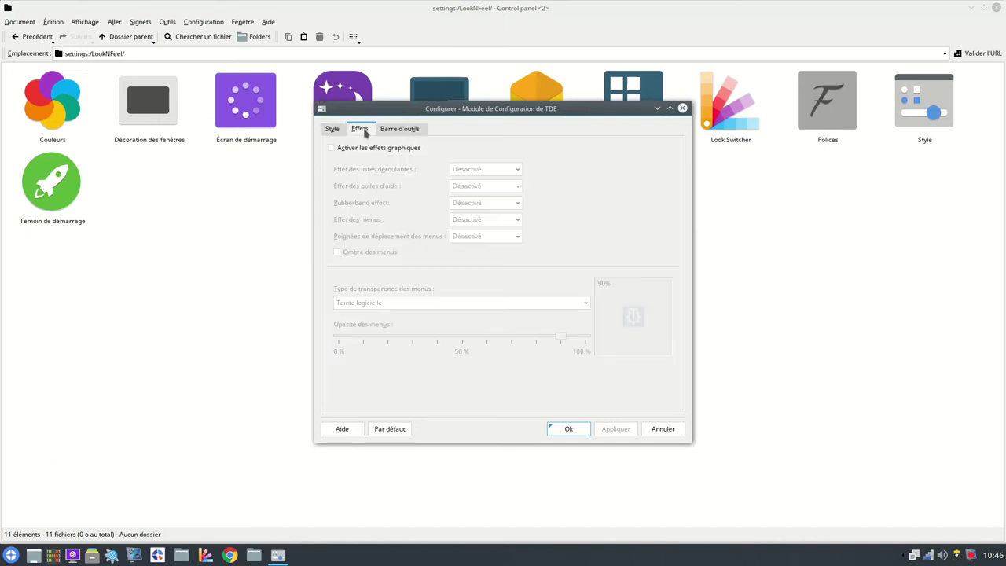
left_click(401, 131)
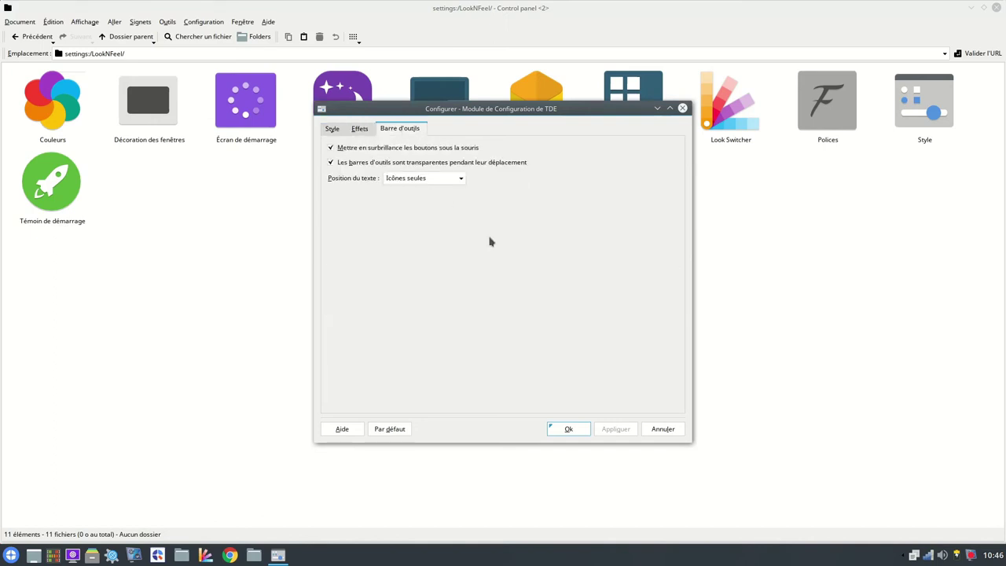
left_click(662, 428)
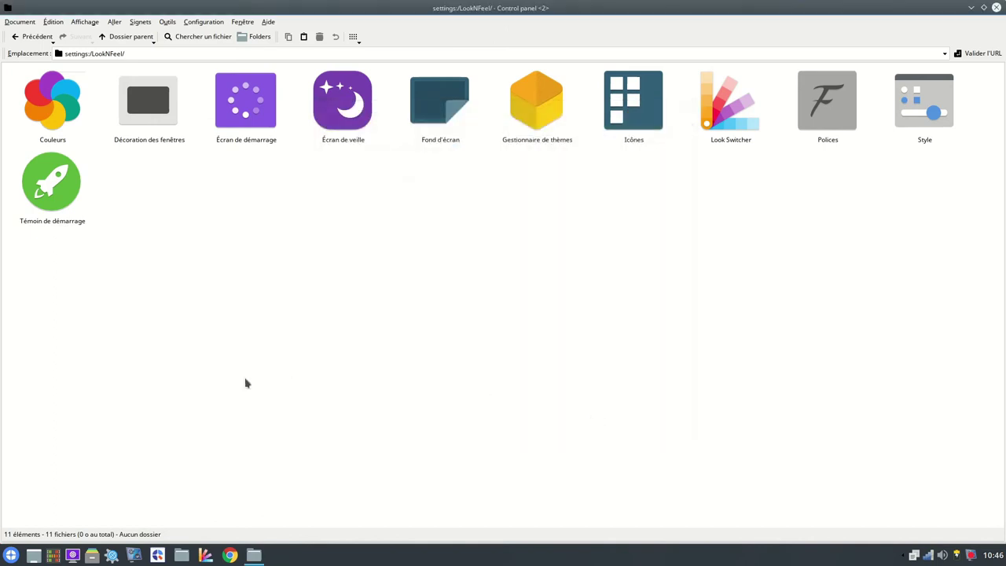
left_click(65, 222)
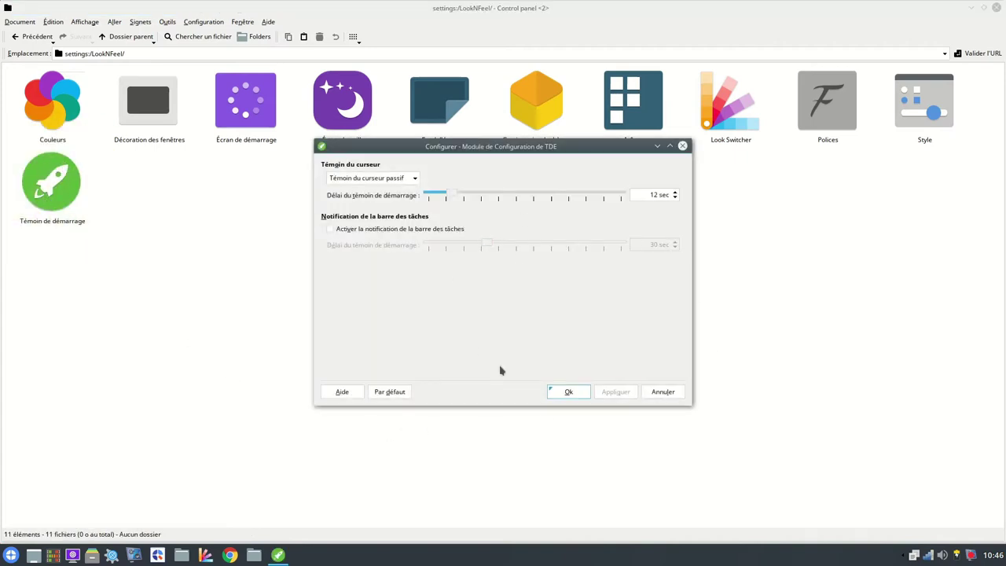
left_click(671, 395)
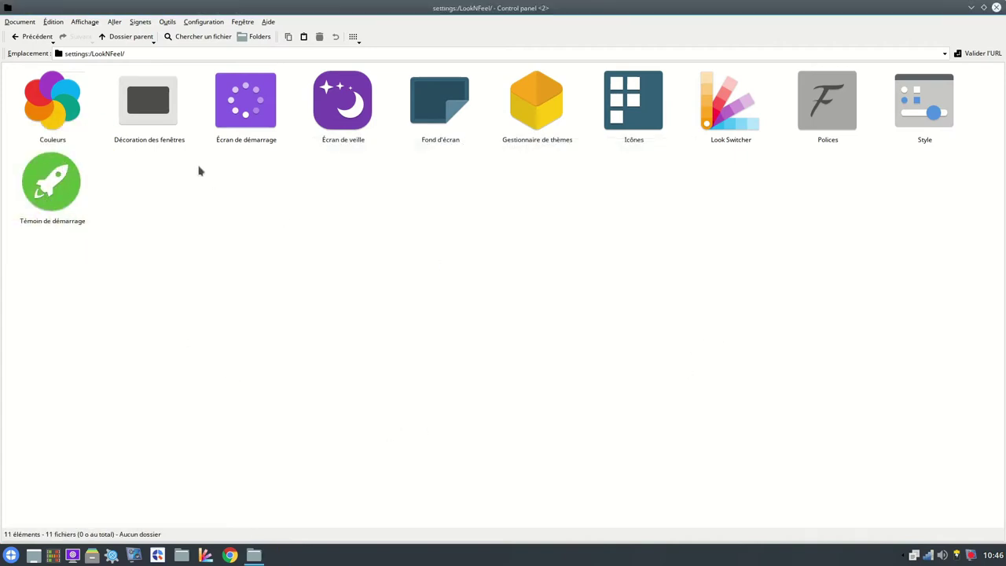
Open the Control panel's Bureau category, look at the desktop, and view the Barre des tâches settings without changing them.
left_click(32, 36)
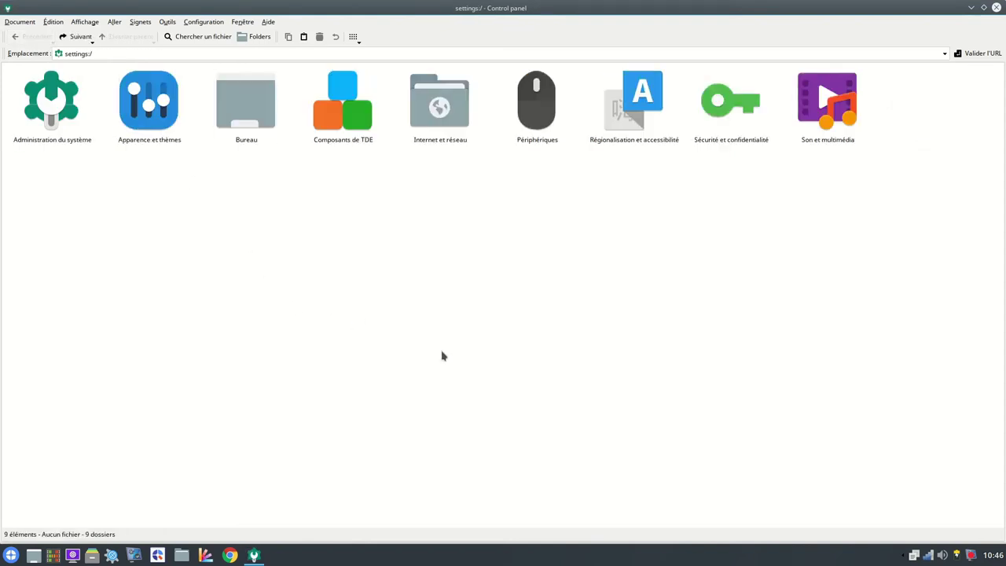
left_click(246, 101)
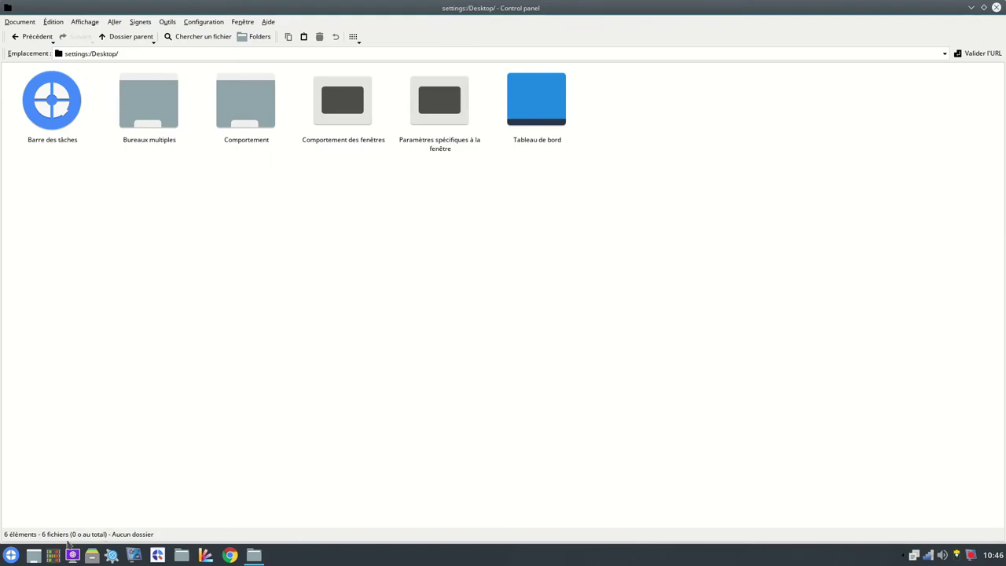
left_click(33, 555)
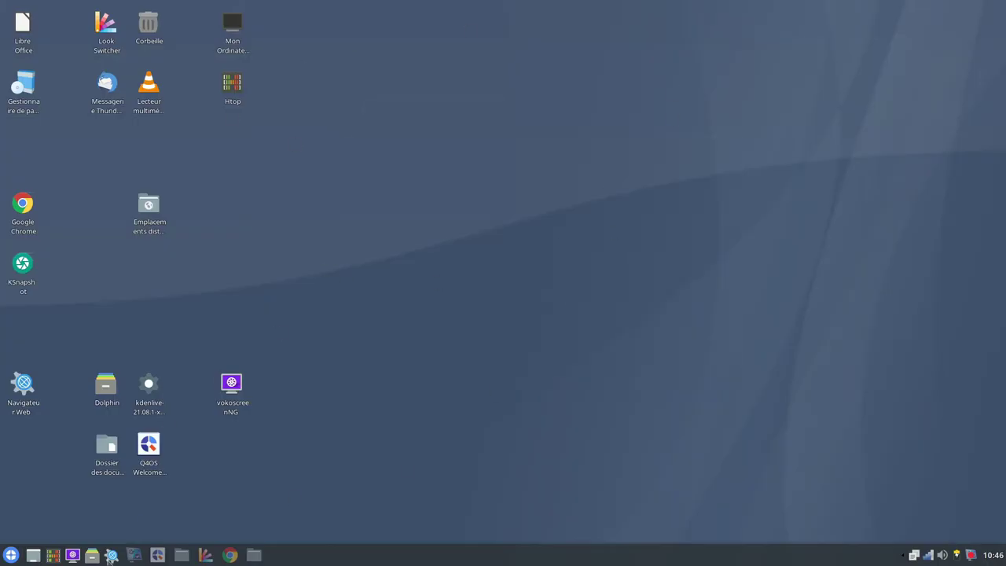
left_click(254, 555)
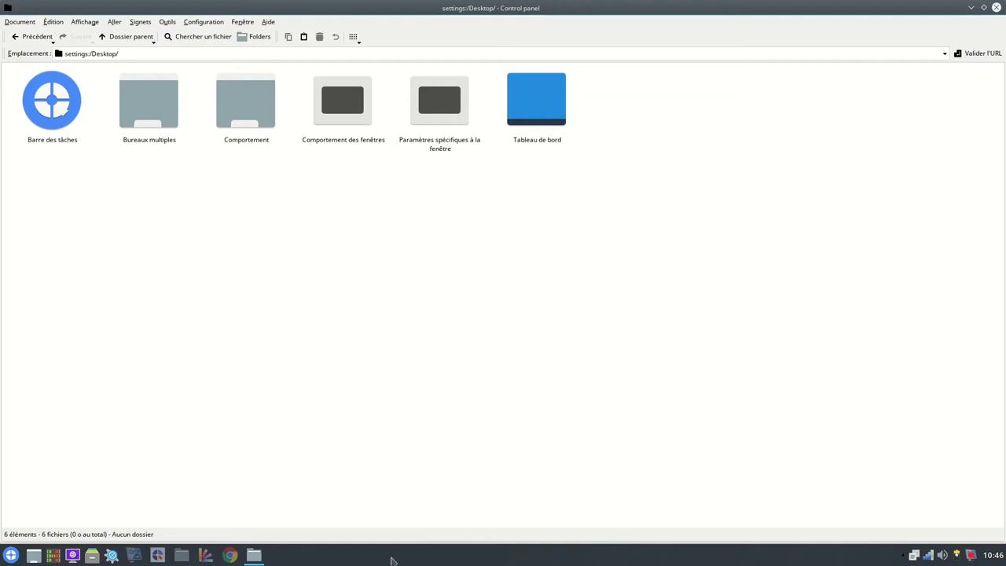
left_click(44, 111)
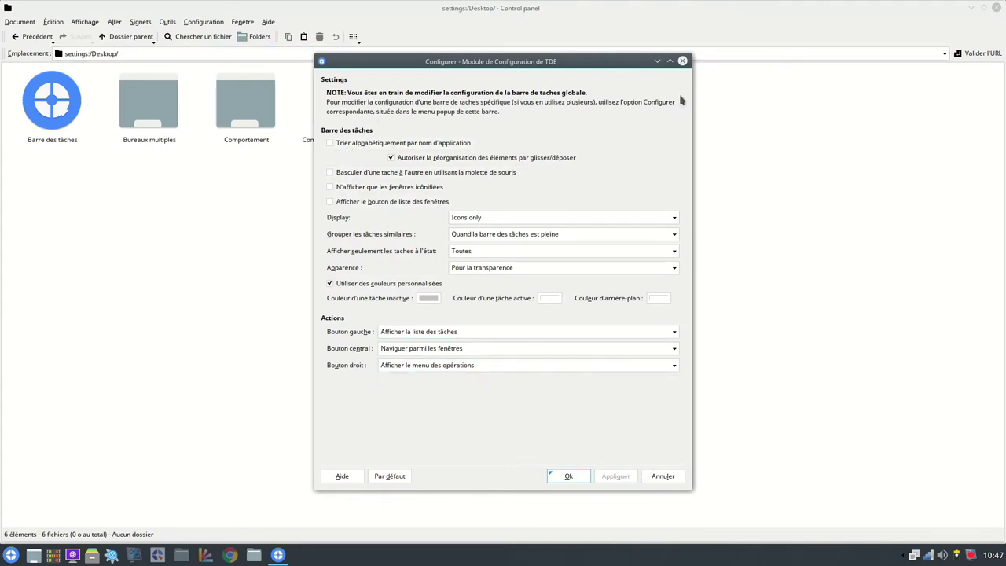
left_click(682, 62)
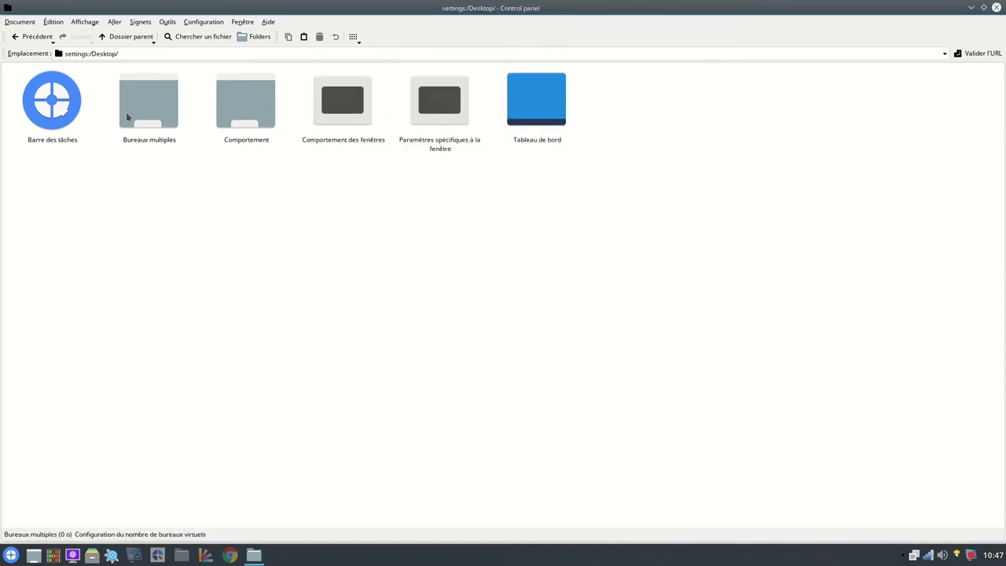
Try setting the number of desktops to 2 in Bureaux multiples, reset it to 1 and close the settings without applying.
left_click(150, 114)
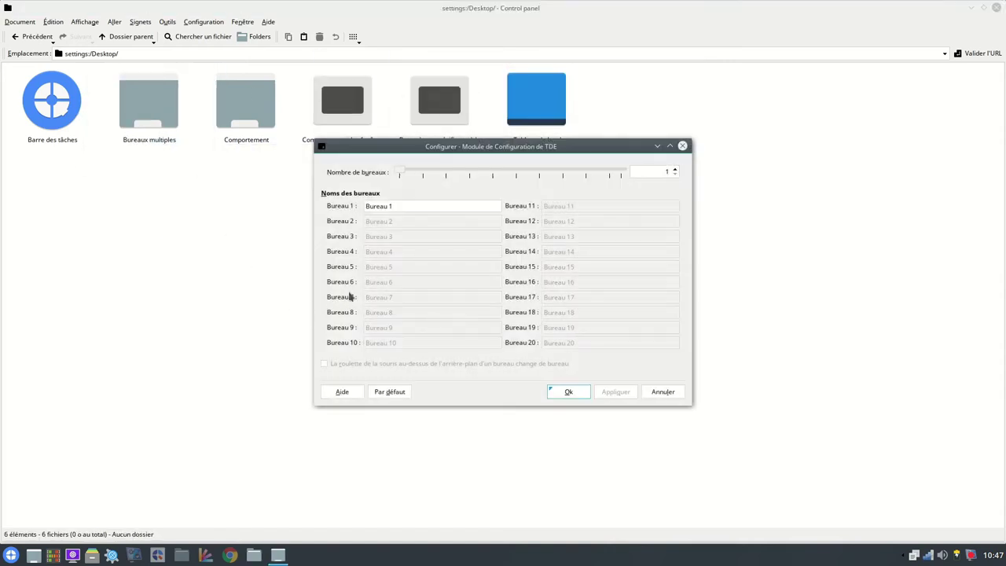
left_click(674, 170)
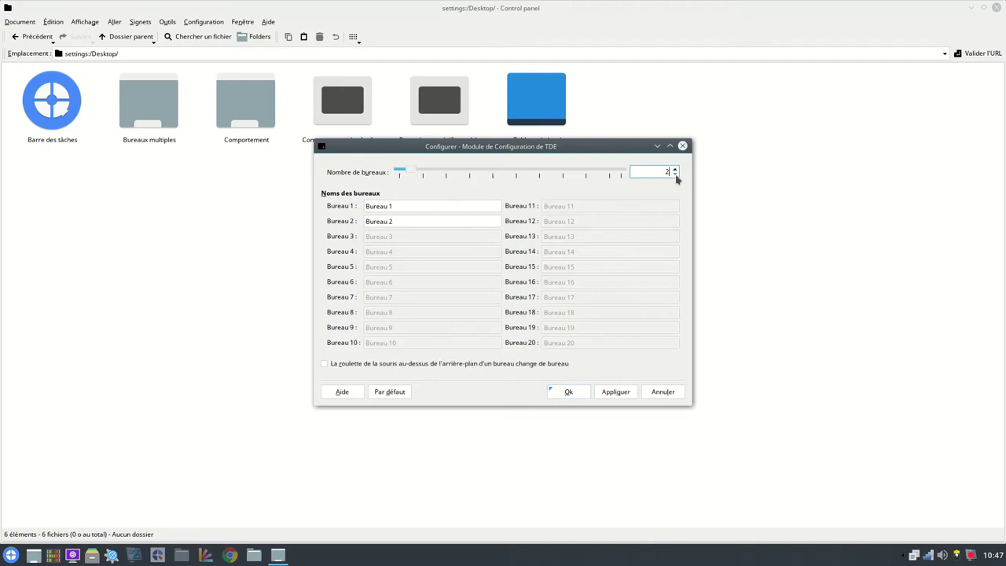
left_click(674, 175)
left_click(682, 145)
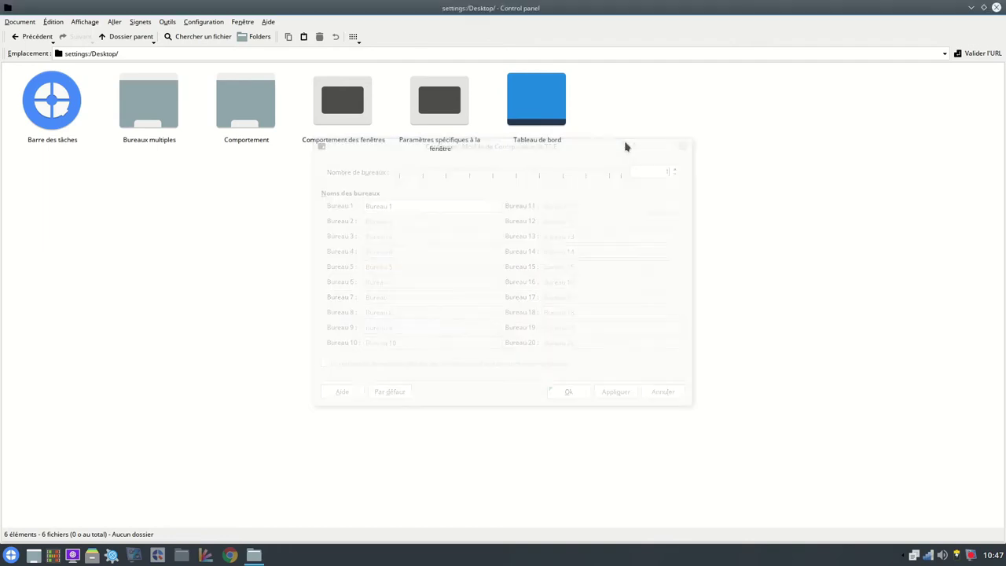
Open the Comportement desktop settings and view the Icônes des fichiers and Icônes des périphériques options.
left_click(234, 109)
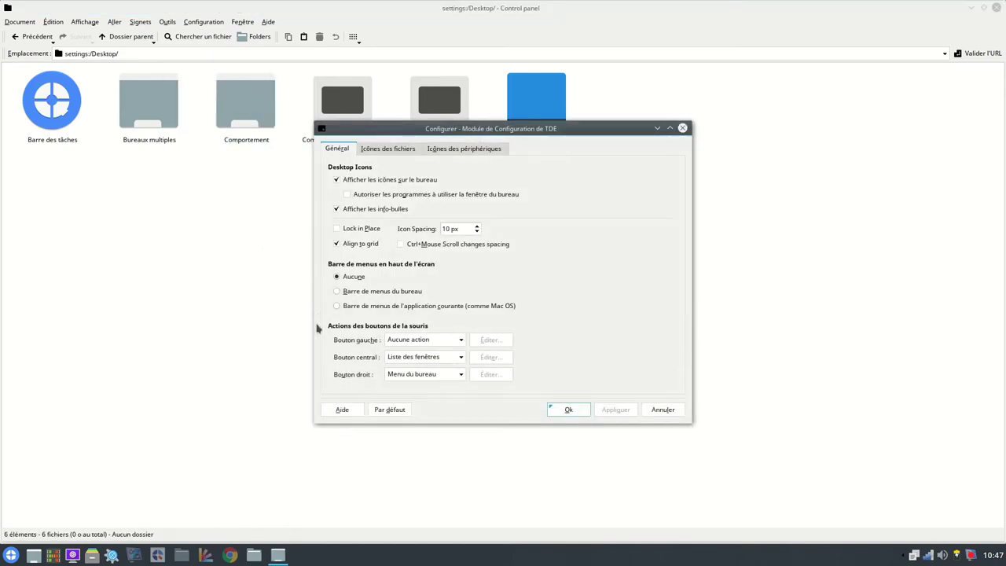
left_click(380, 153)
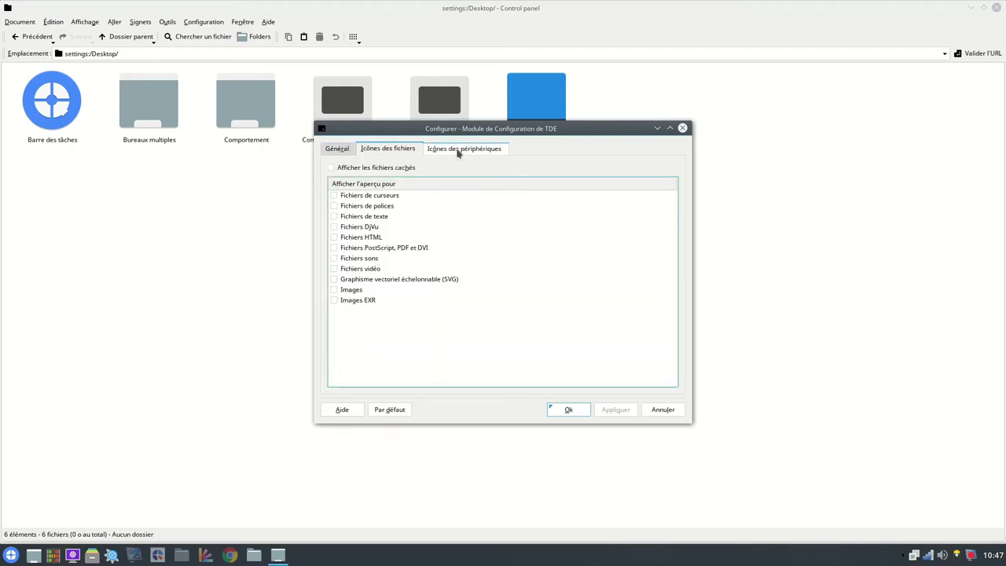
left_click(460, 152)
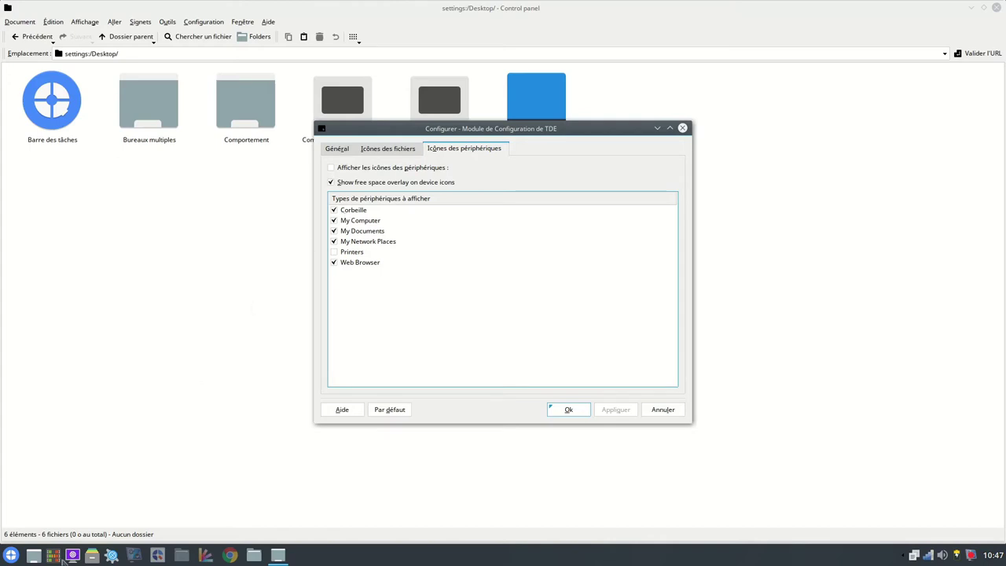
Check the desktop icons, exclude Corbeille from the displayed device icon types, apply the change and close the Comportement settings.
left_click(33, 555)
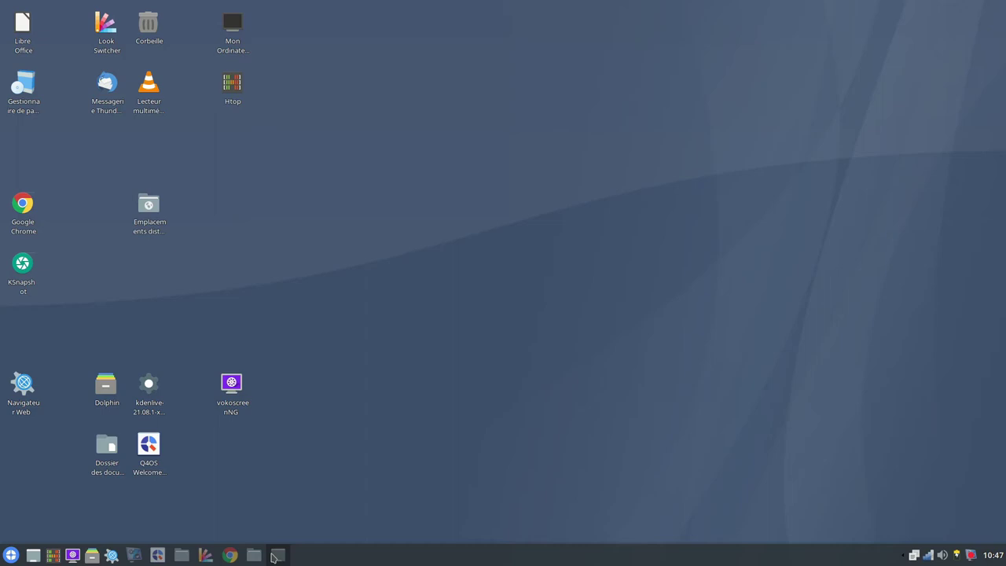
left_click(276, 555)
left_click(335, 211)
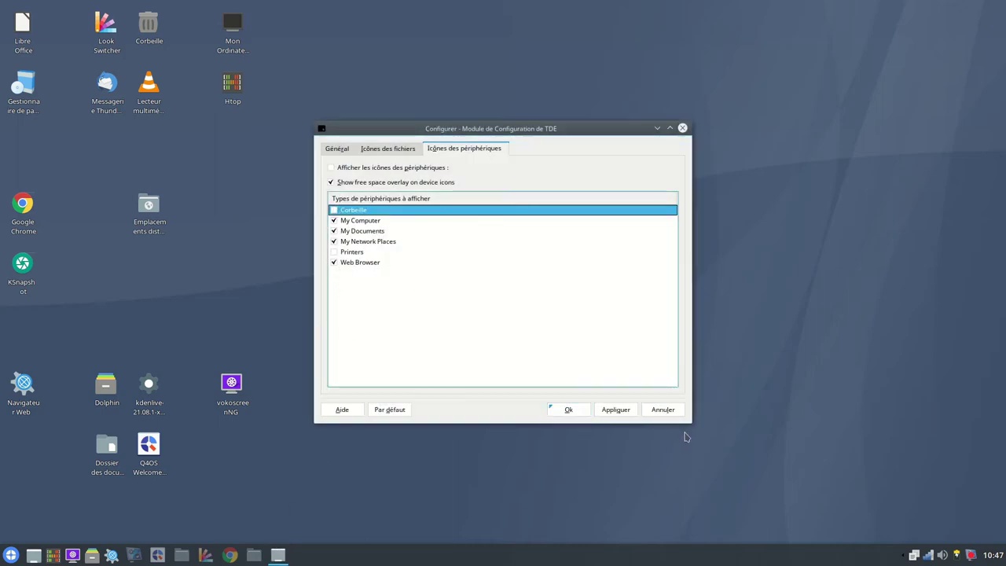
left_click(621, 411)
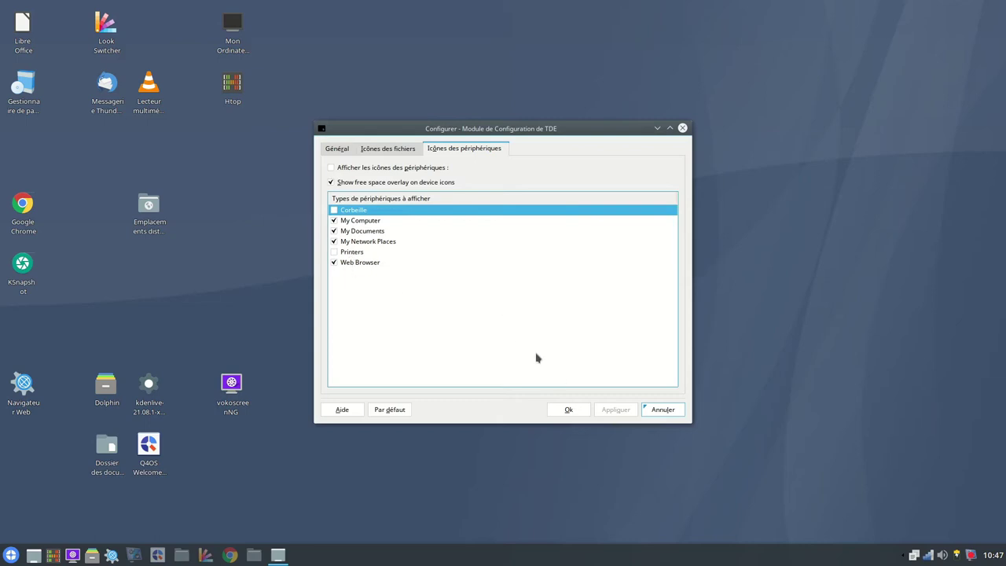
left_click(338, 151)
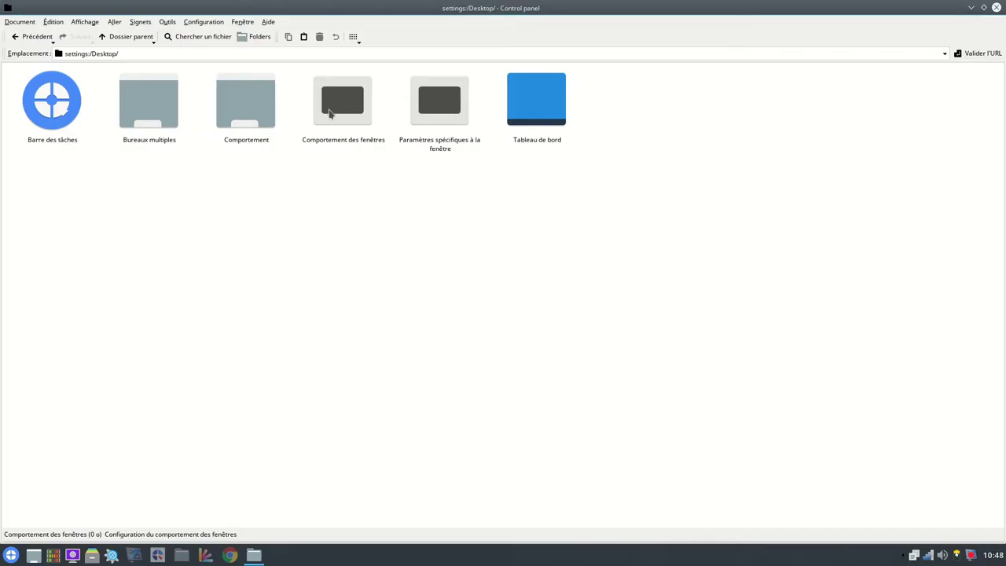
View the Comportement des fenêtres settings from Focus to Transparence and the Paramètres spécifiques à la fenêtre list, changing nothing.
left_click(330, 111)
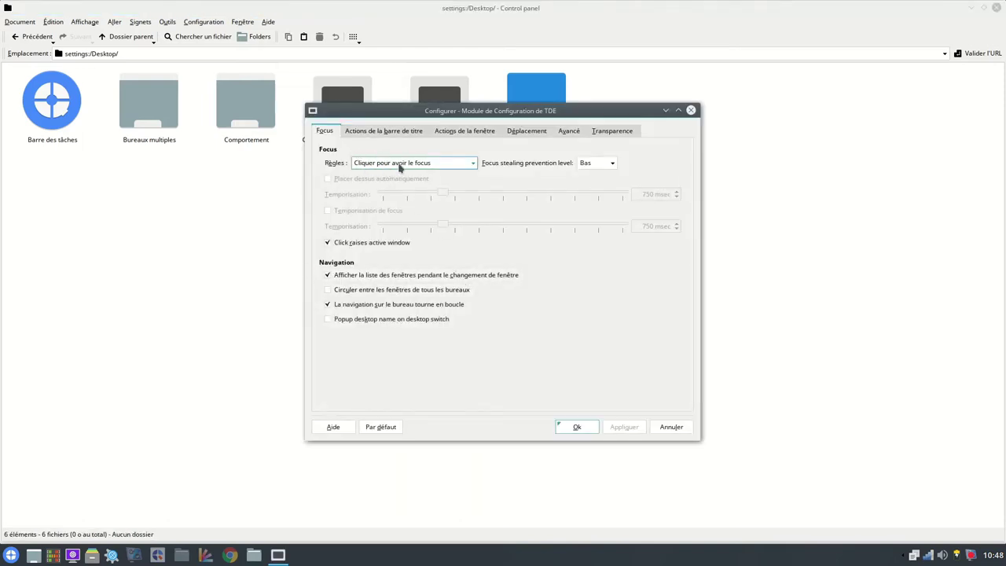
left_click(374, 131)
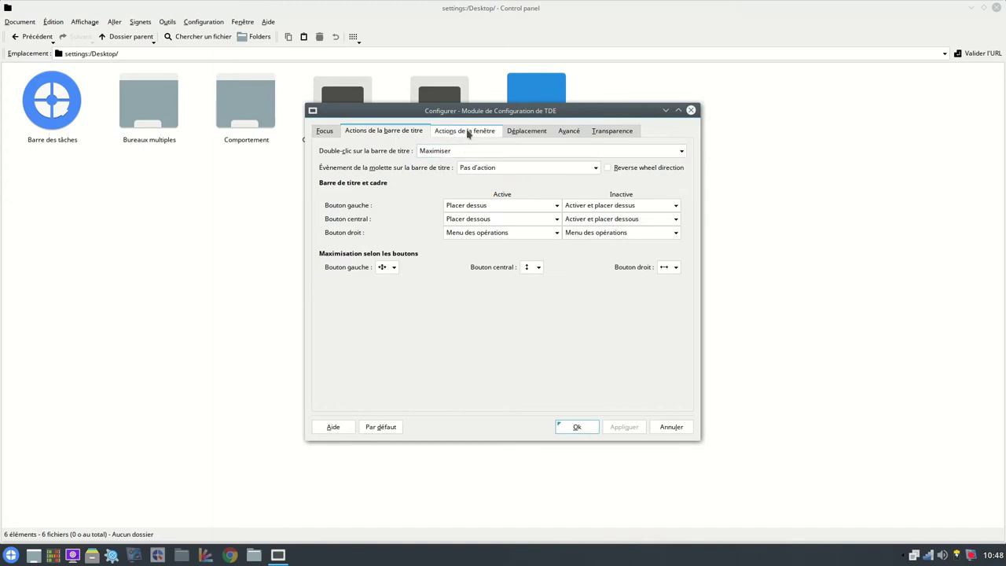
left_click(467, 132)
left_click(531, 132)
left_click(576, 132)
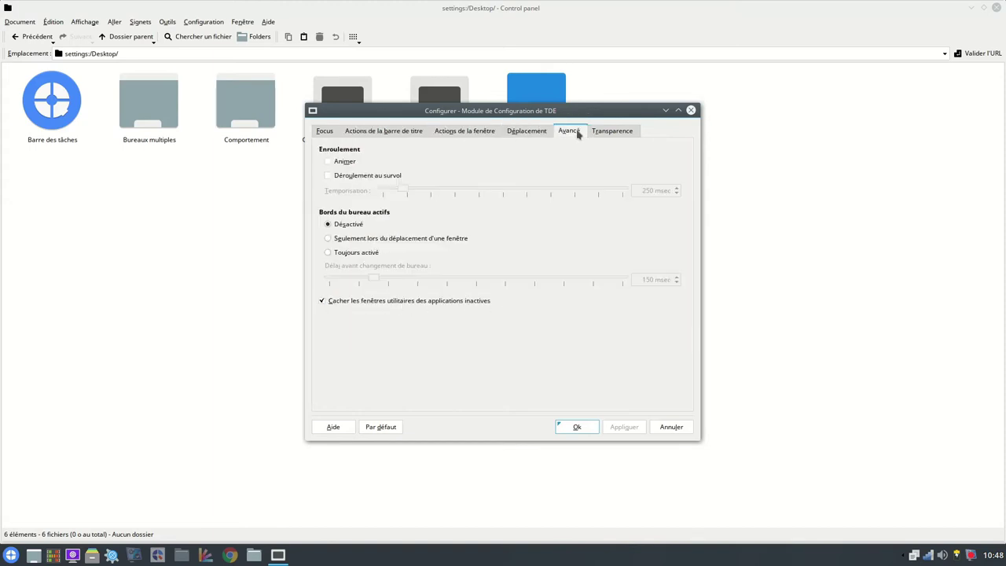
left_click(615, 132)
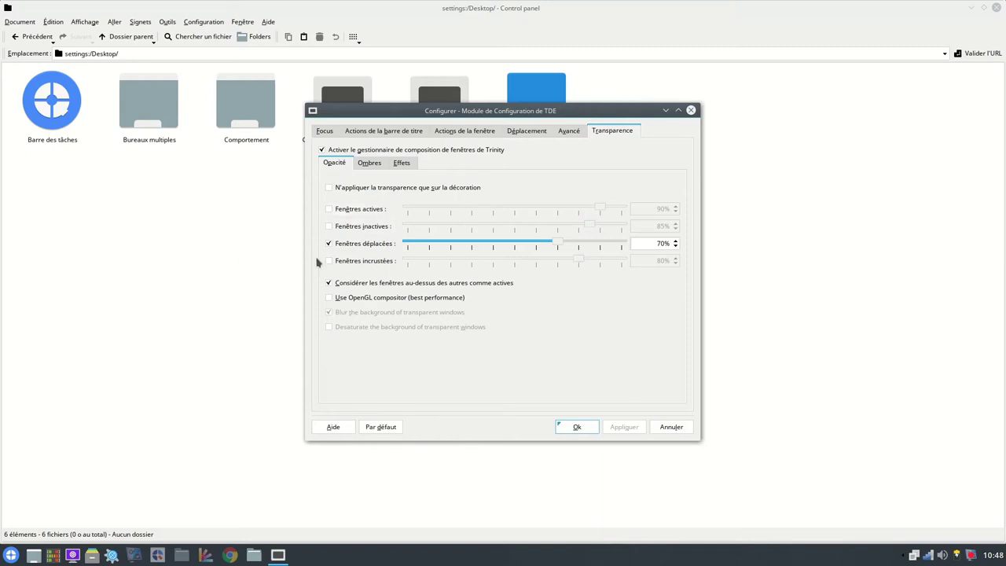
left_click(576, 428)
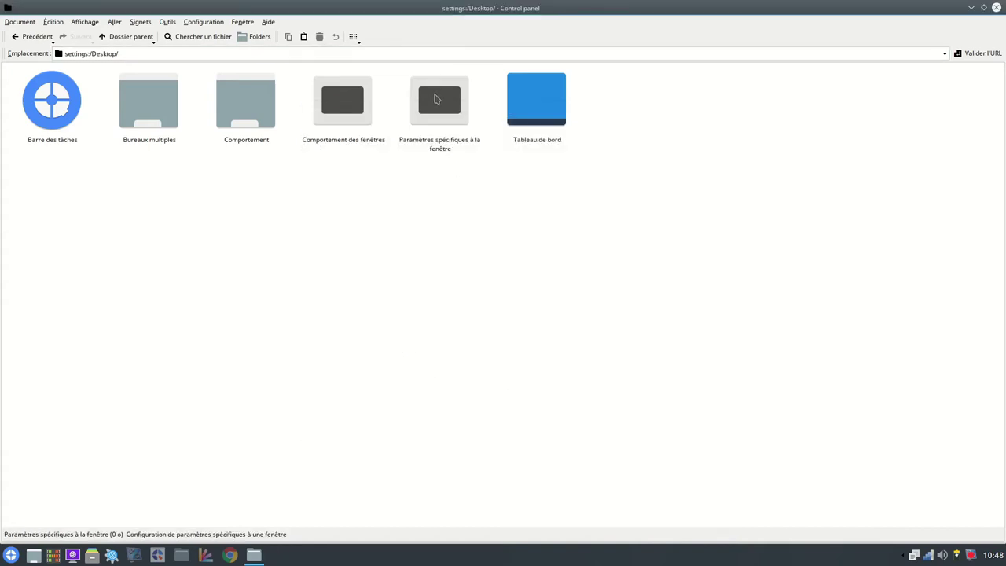
left_click(438, 99)
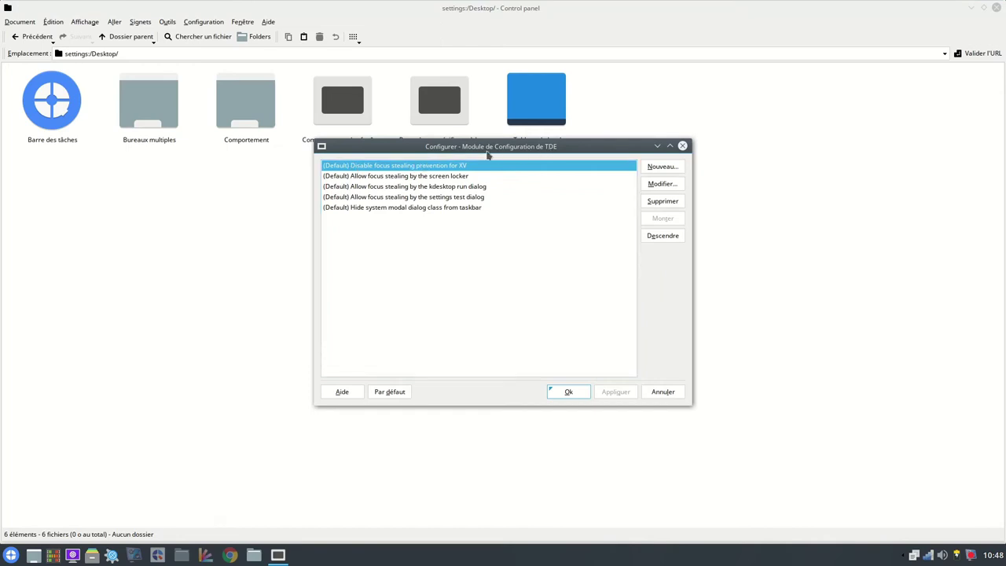
left_click(662, 391)
In the Tableau de bord settings, apply a top-centre screen position to the panel and a length of 57%.
left_click(527, 94)
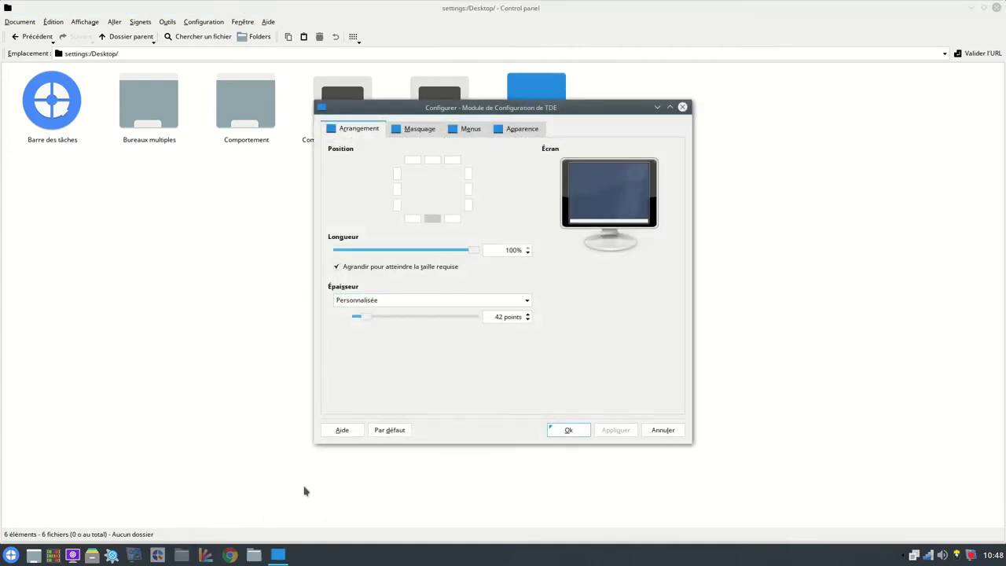
left_click(431, 160)
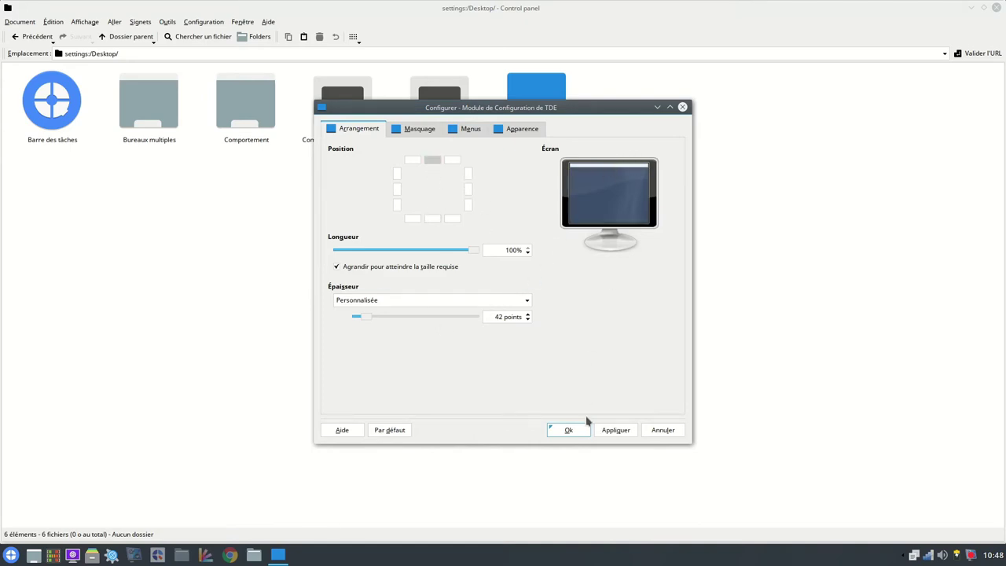
left_click(616, 431)
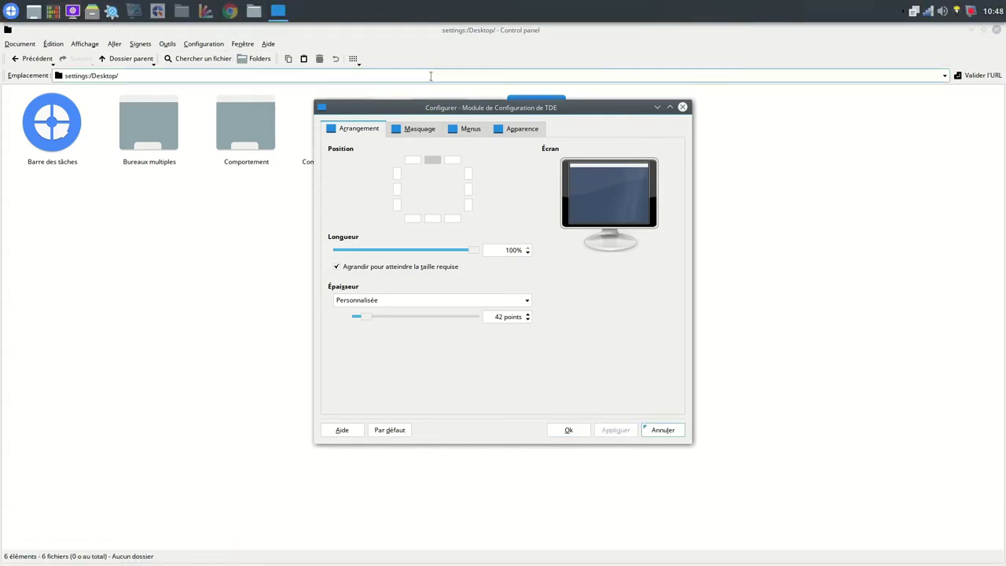
left_click_drag(470, 250, 414, 250)
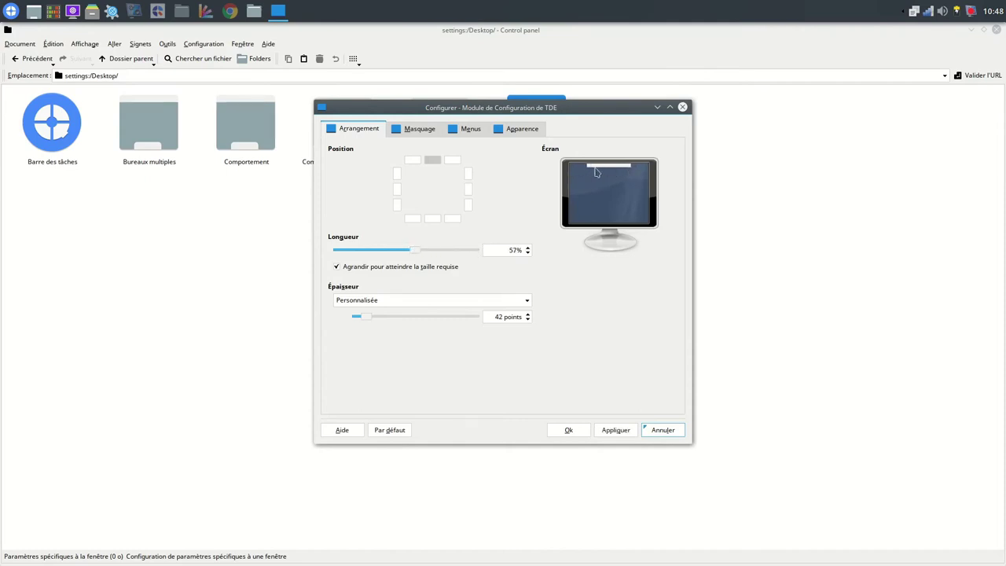
left_click(617, 430)
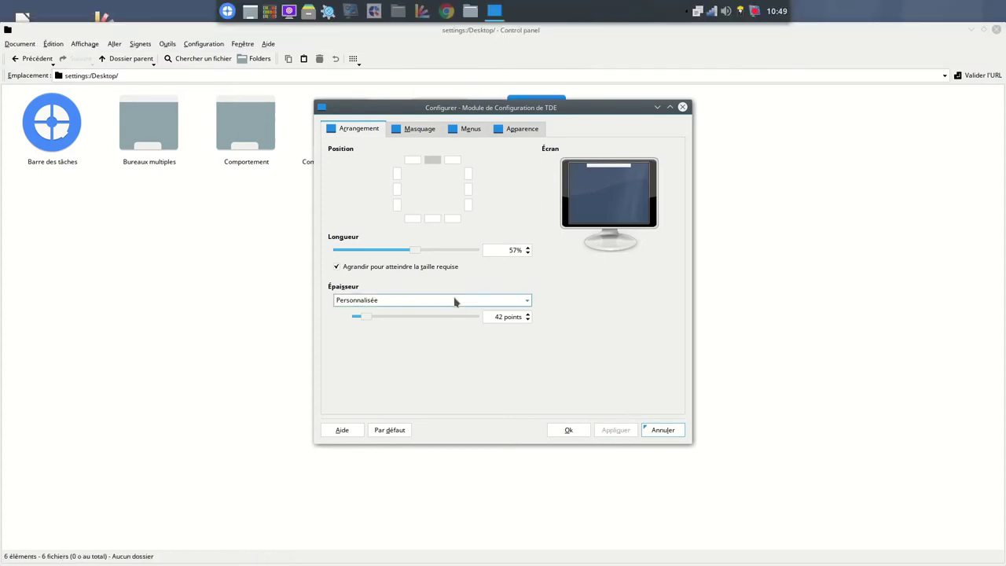
Try the panel along the top edge aligned left, and along the left screen edge at mid-height, applying each position.
left_click(409, 161)
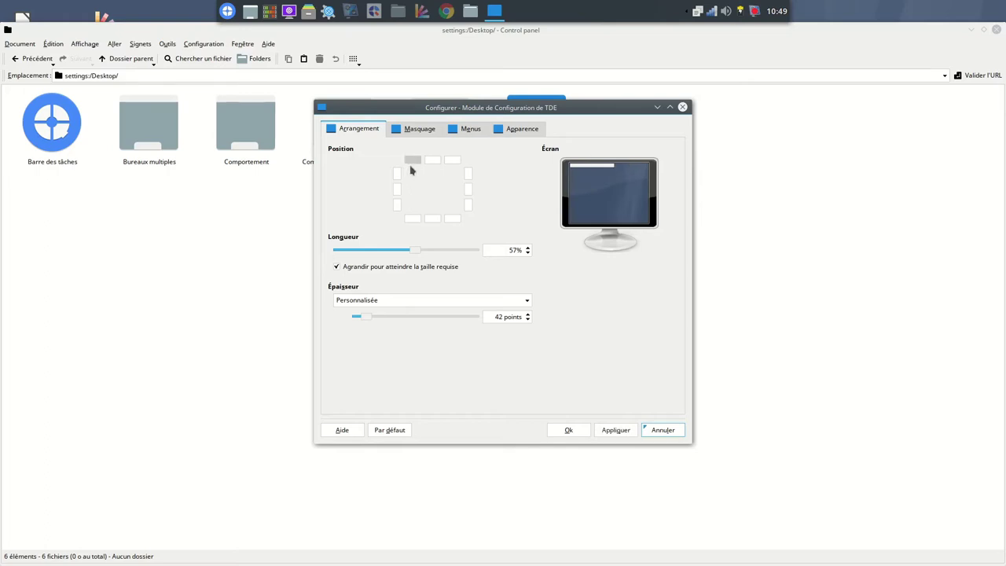
left_click(604, 432)
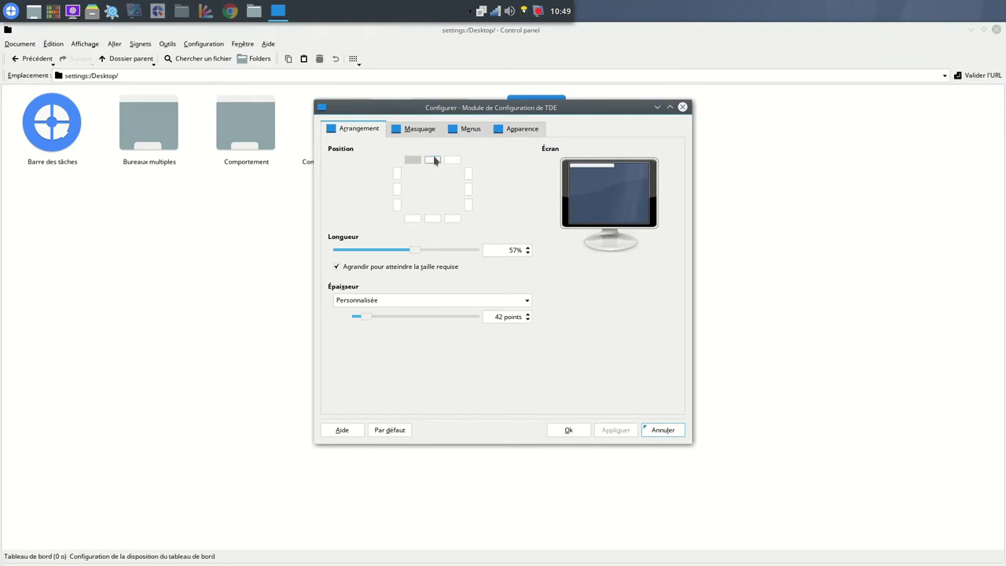
left_click(397, 188)
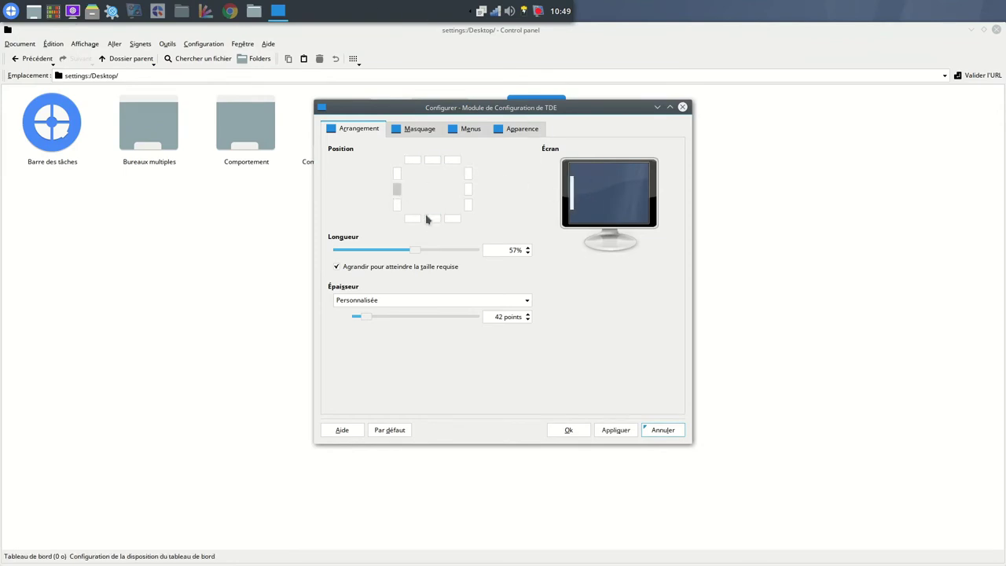
left_click(613, 431)
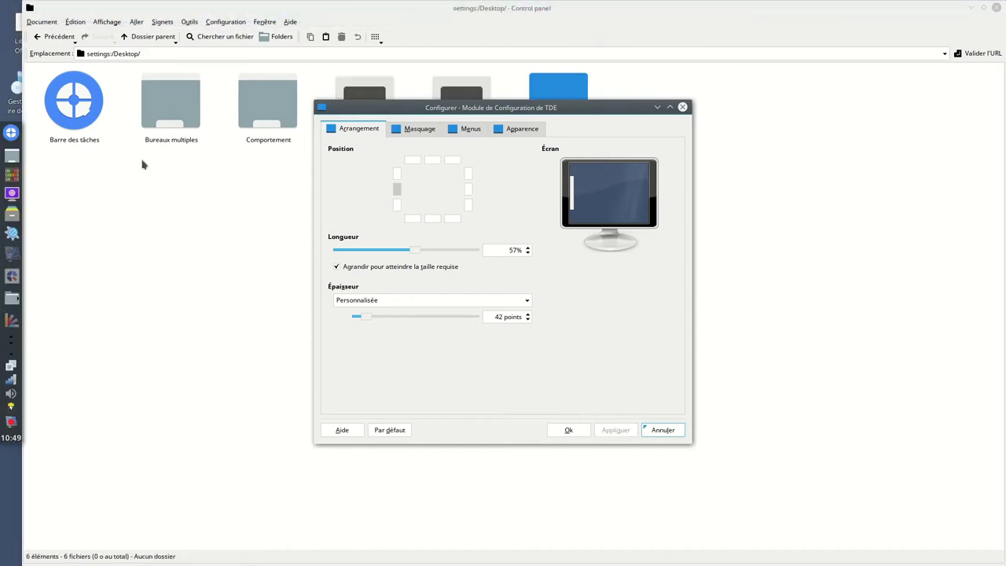
Place the panel at the bottom centre of the screen and confirm the Tableau de bord settings.
left_click(432, 218)
left_click(572, 432)
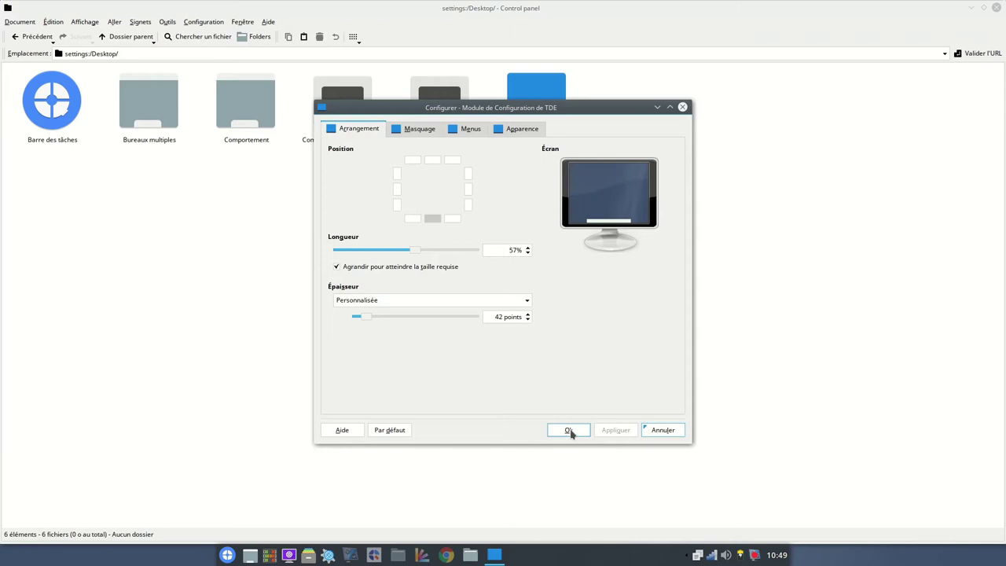
left_click(569, 430)
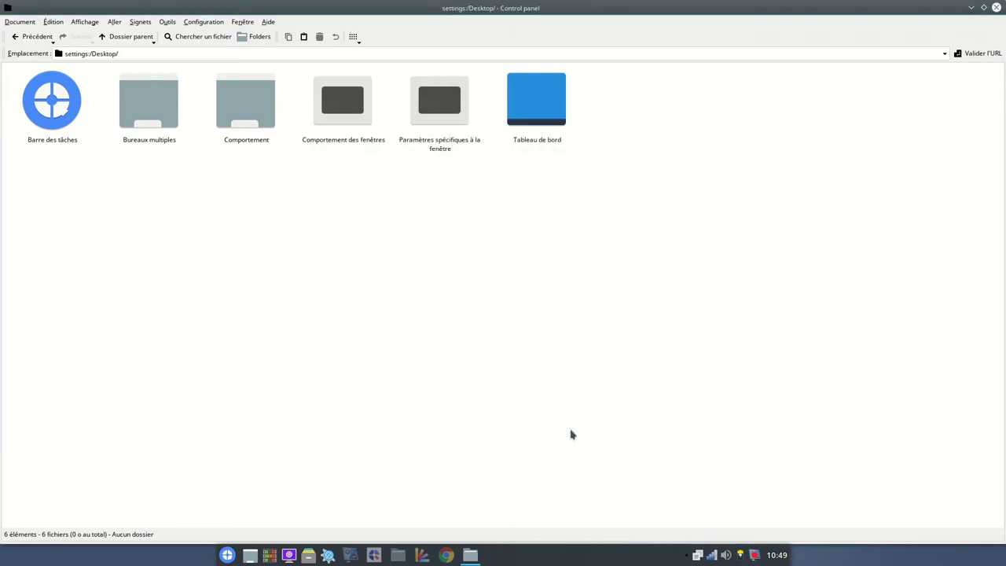
Unlock the panels with Déverrouiller les tableaux de bord.
right_click(571, 558)
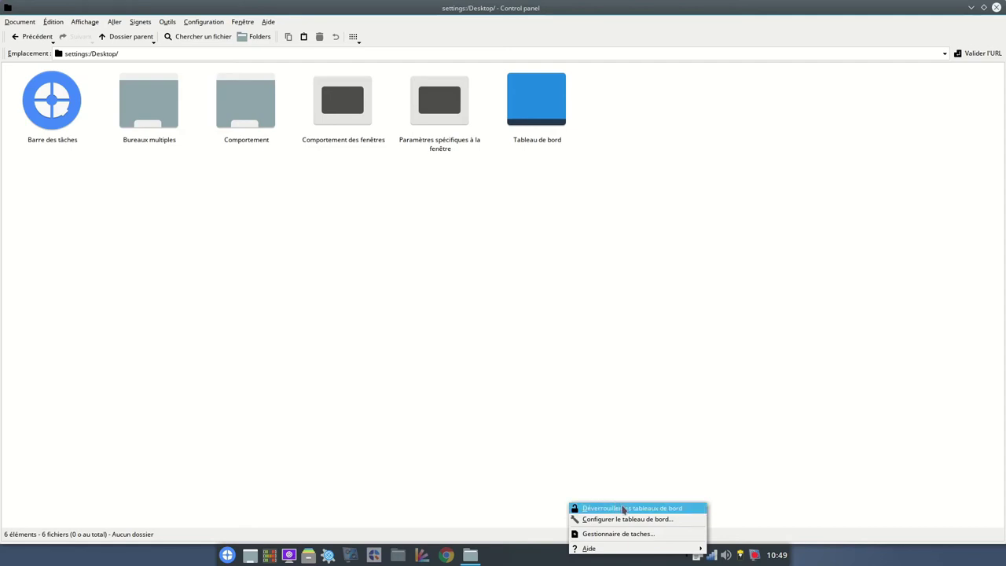
right_click(535, 558)
right_click(534, 557)
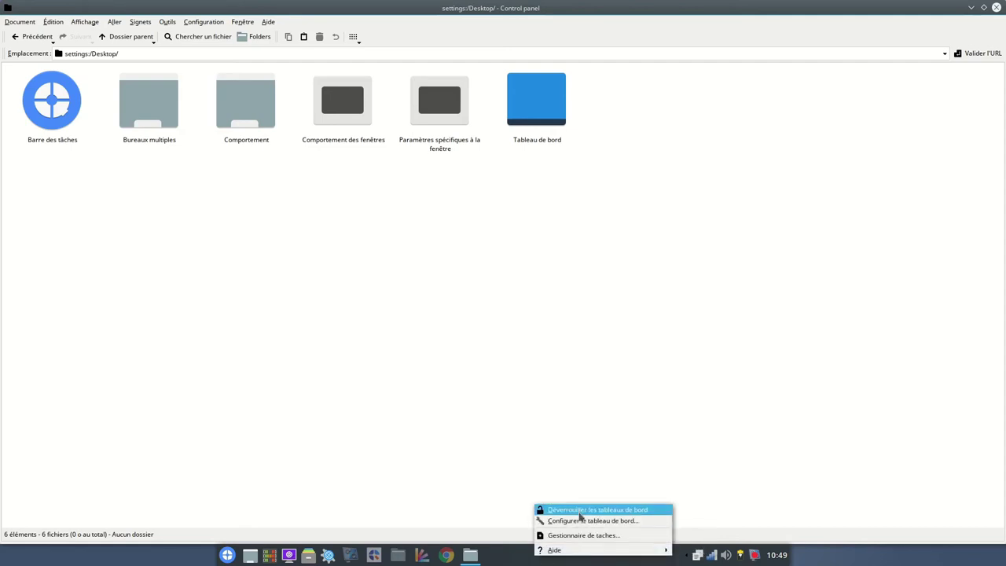
left_click(580, 510)
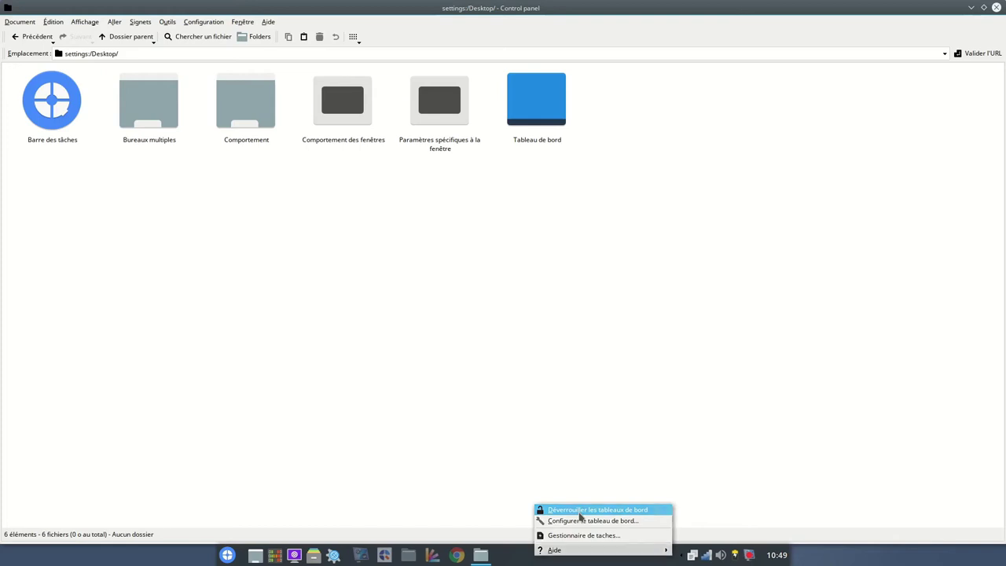
Maximize the list of available panel applets and add the Corbeille applet to the panel.
right_click(538, 560)
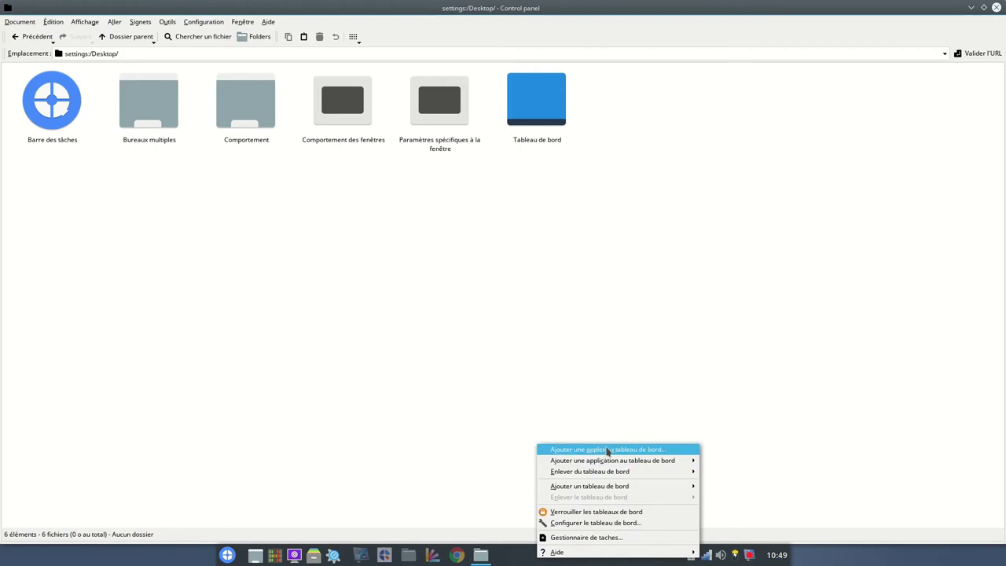
mouse_move(601, 463)
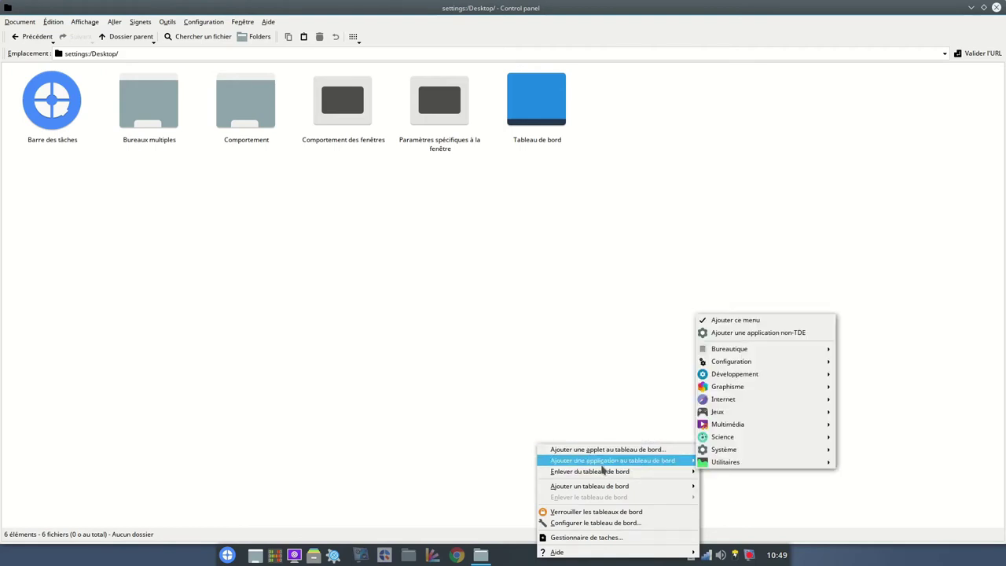
left_click(604, 454)
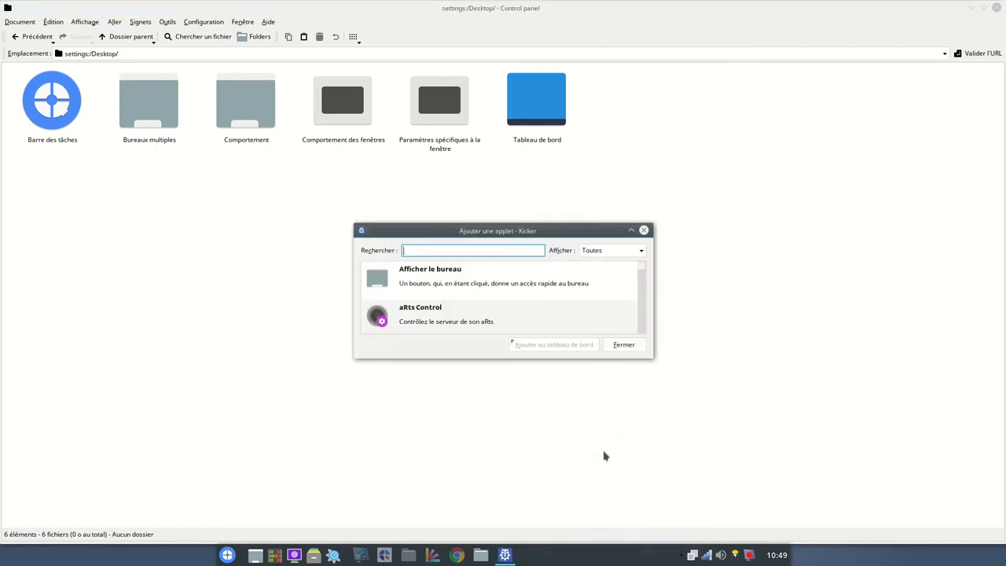
scroll(482, 315, "down", 1)
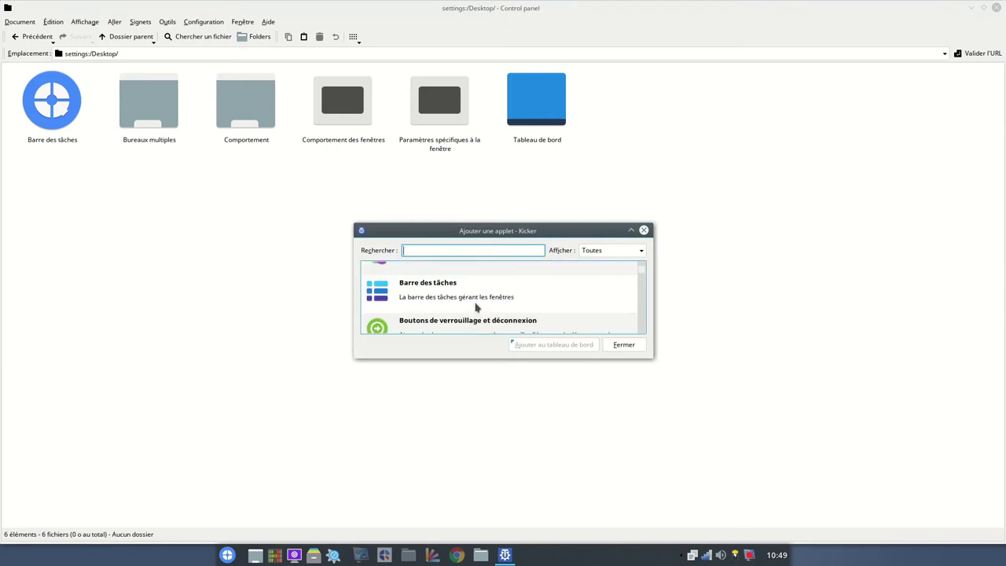
scroll(474, 308, "down", 2)
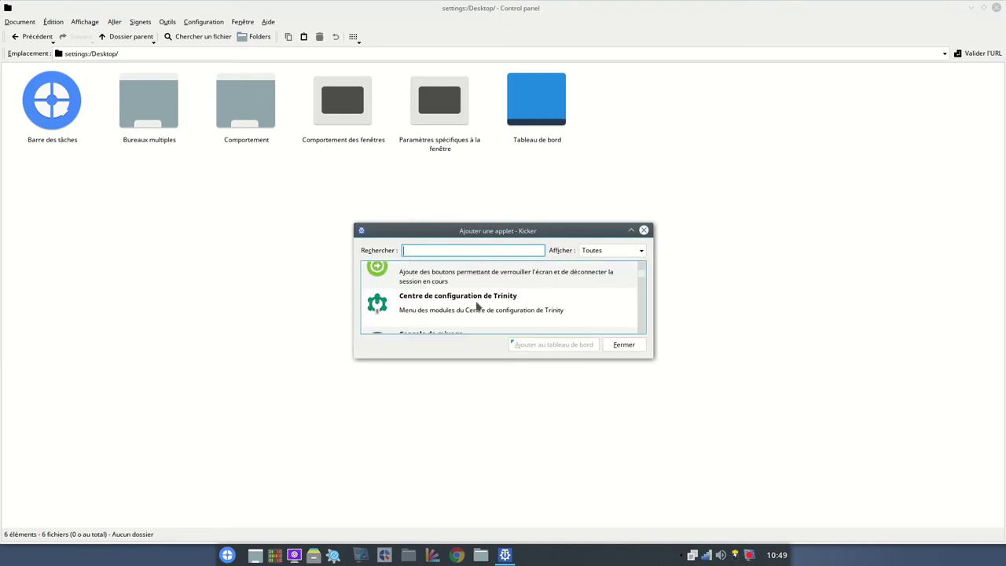
left_click(631, 230)
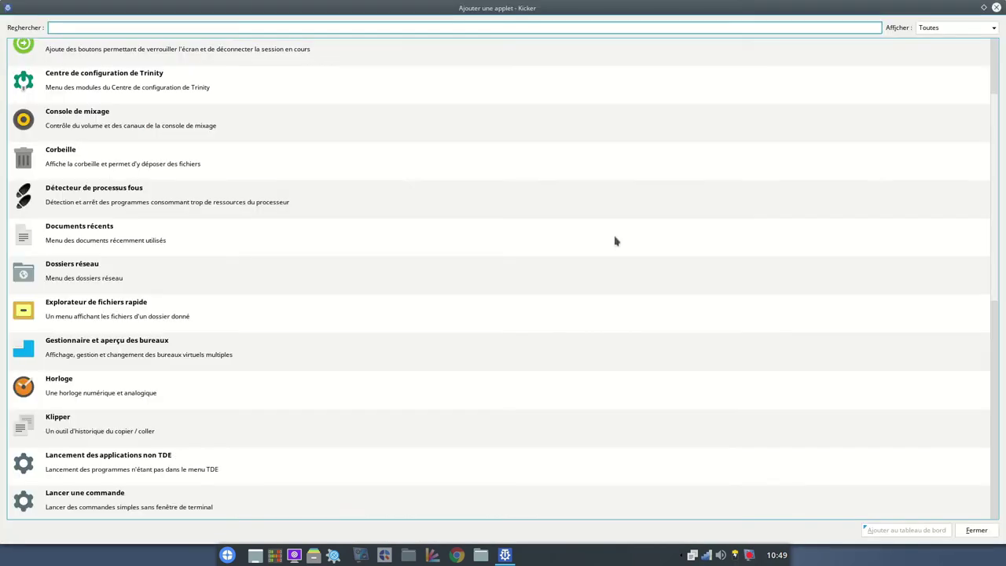
left_click(50, 160)
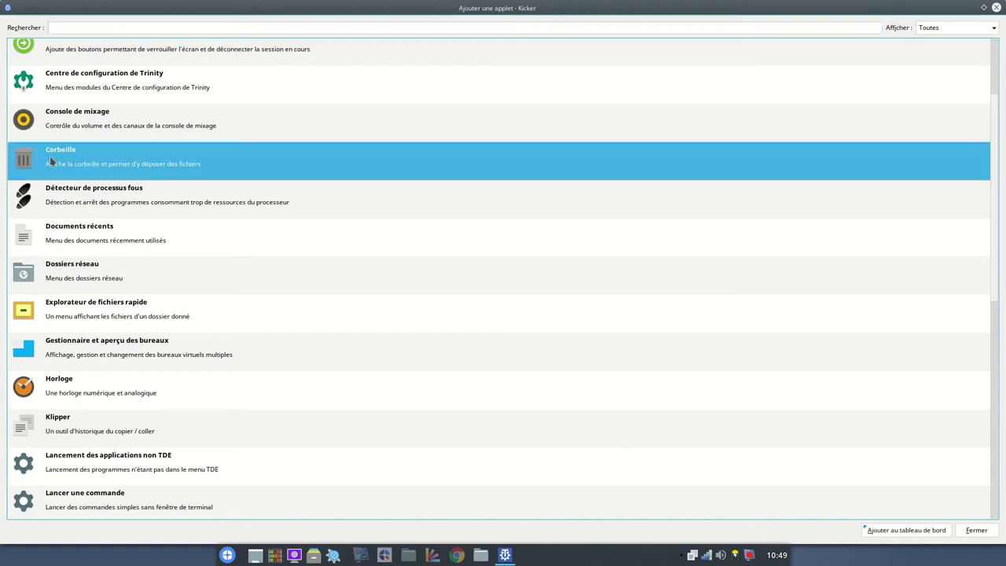
left_click(903, 531)
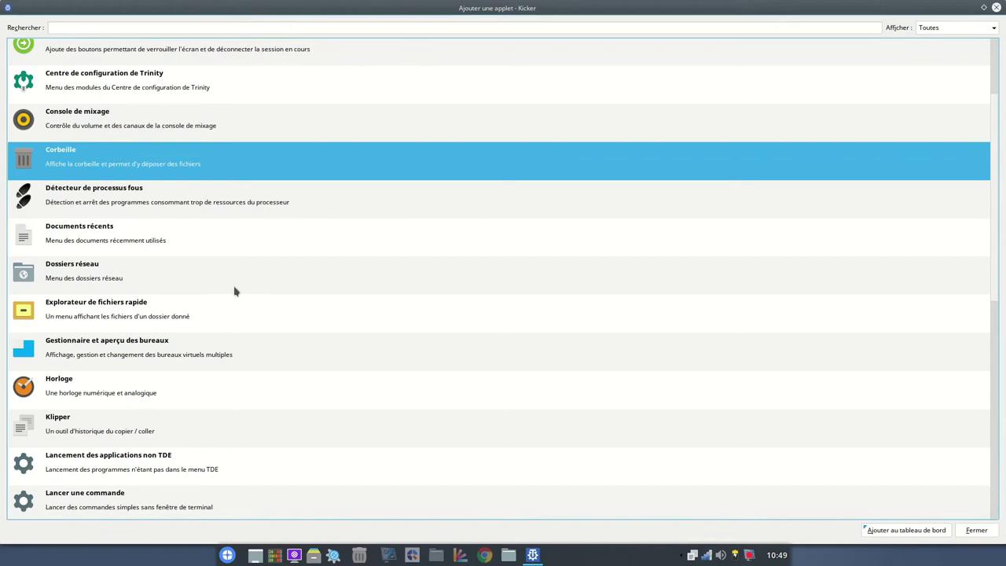
Browse the remaining applets offered for the panel, then close the list without adding another one.
scroll(234, 291, "down", 3)
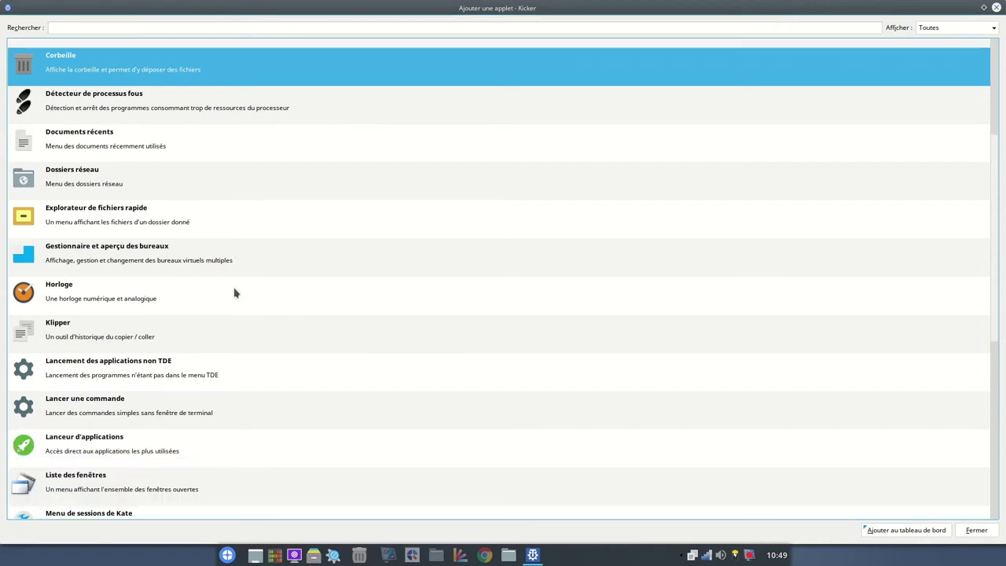
scroll(234, 292, "down", 11)
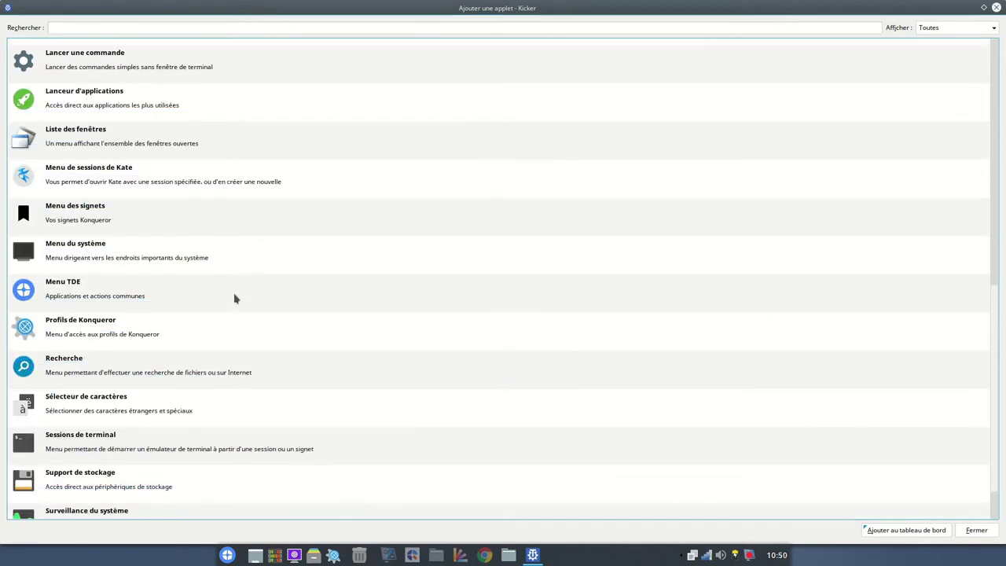
scroll(234, 298, "down", 2)
scroll(240, 343, "up", 20)
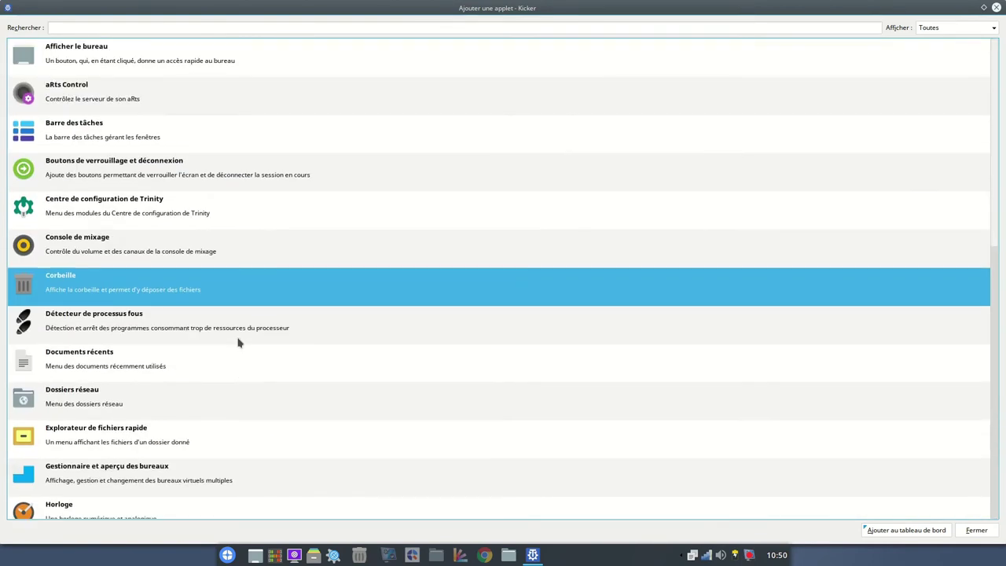
left_click(996, 7)
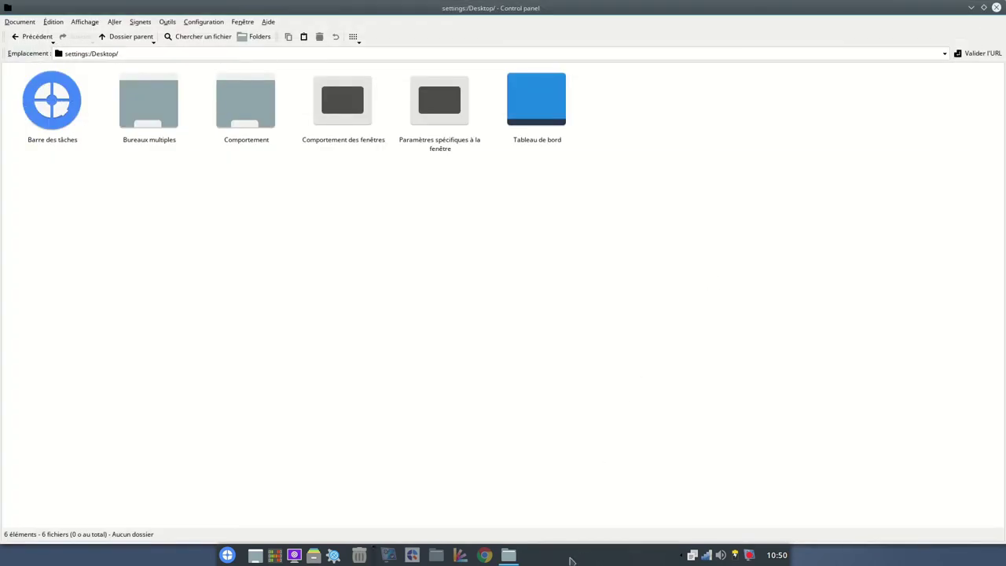
Add the LibreOffice Writer application from the Bureautique category to the panel.
right_click(571, 559)
mouse_move(618, 466)
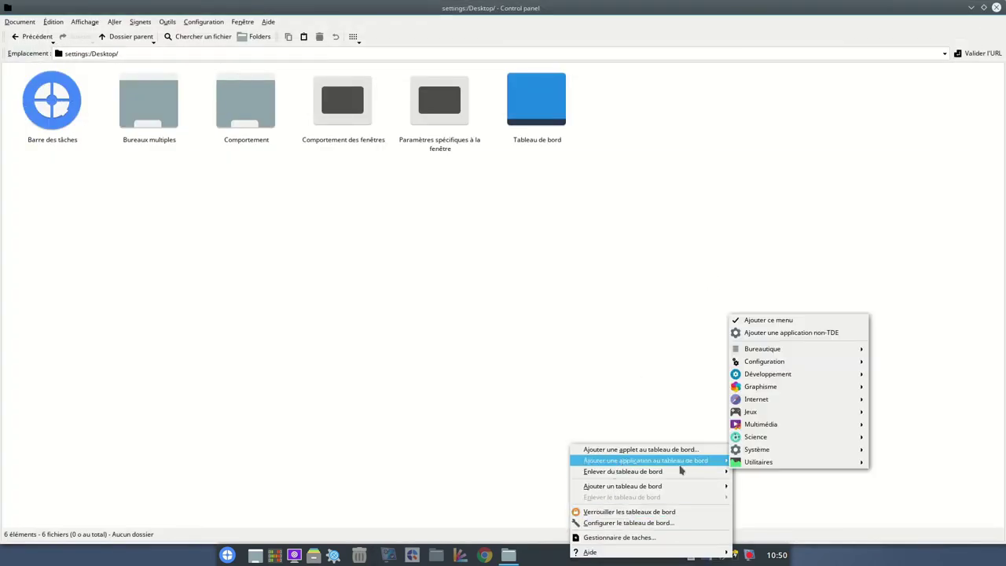
mouse_move(775, 350)
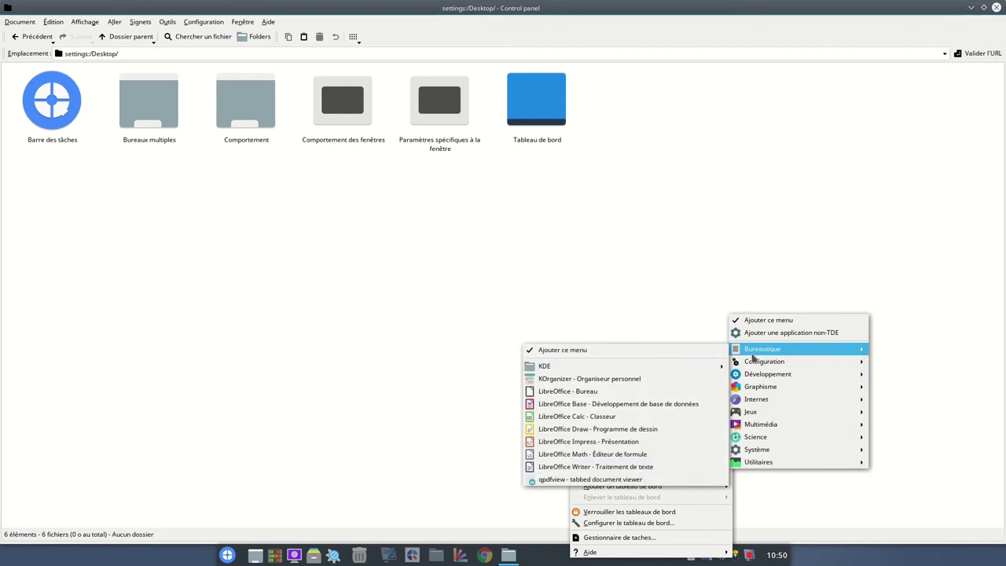
left_click(577, 467)
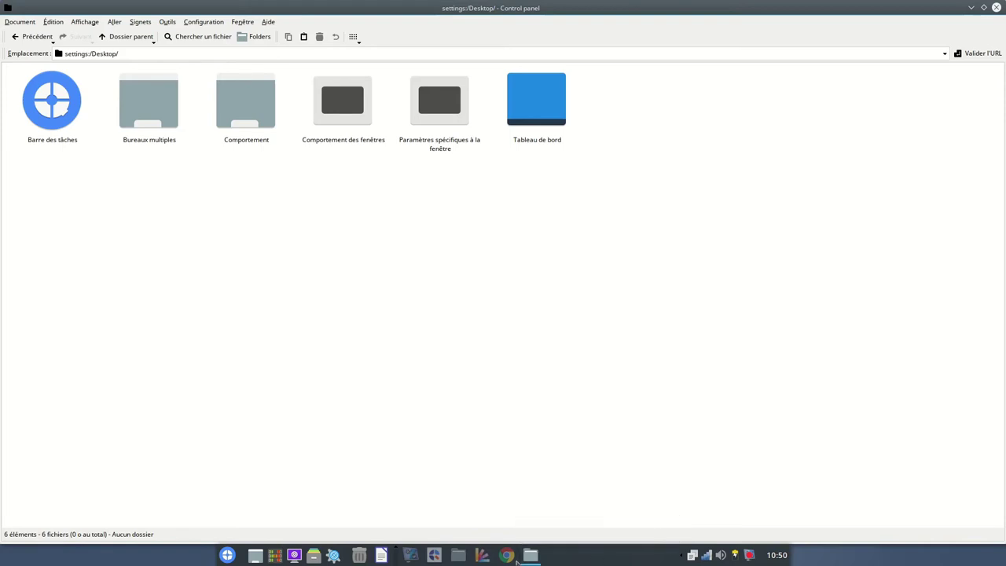
Minimize the Control panel window and remove the Corbeille applet from the panel.
left_click(535, 559)
right_click(630, 557)
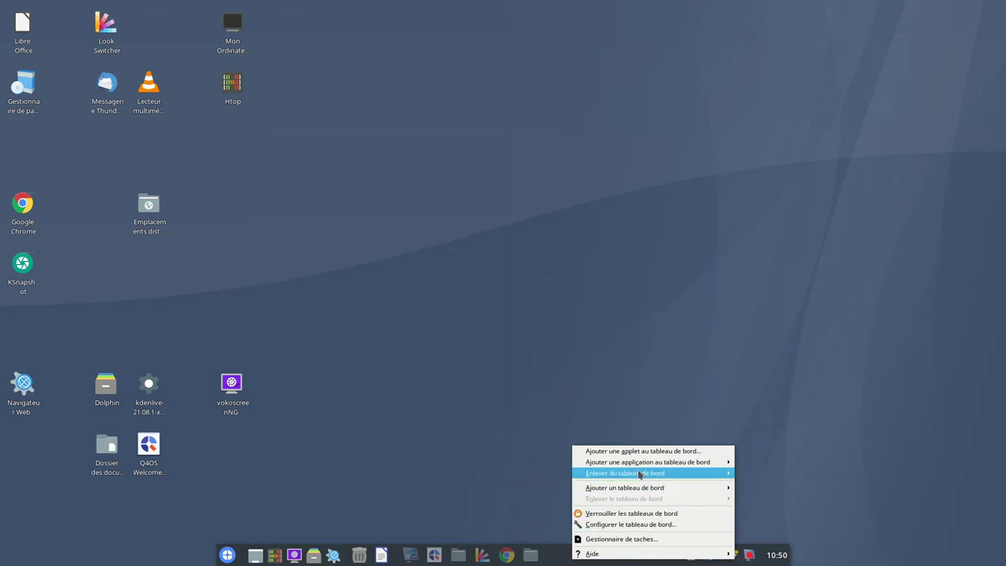
mouse_move(758, 474)
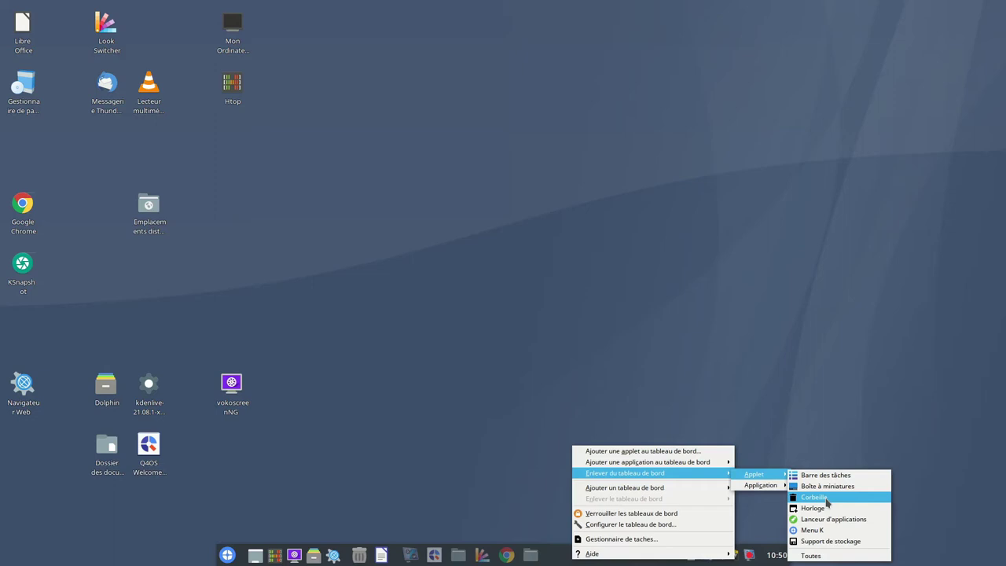
left_click(813, 497)
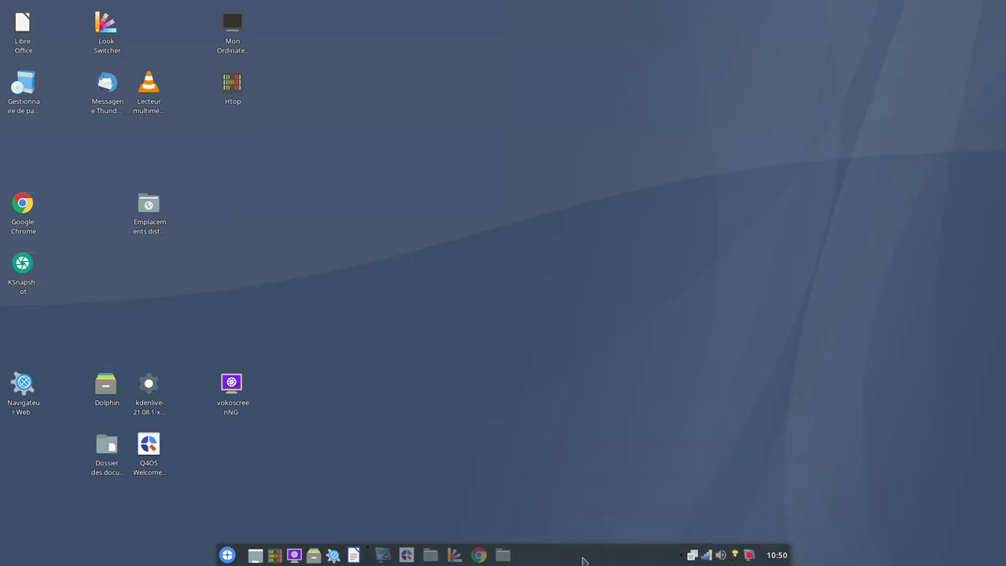
Set the panel's length to 100% and try thicknesses of 120 and 54 points, applying each.
right_click(583, 558)
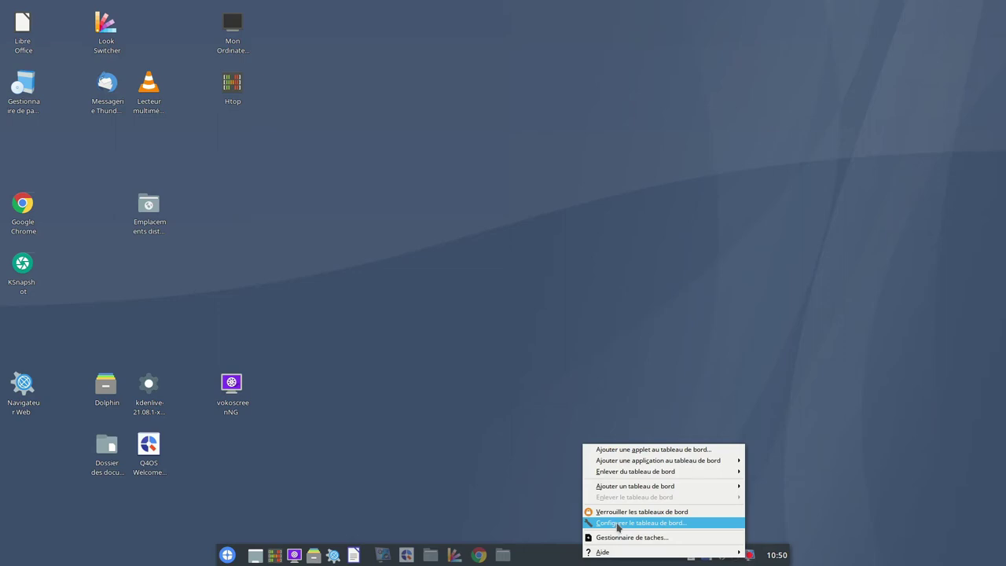
left_click(618, 523)
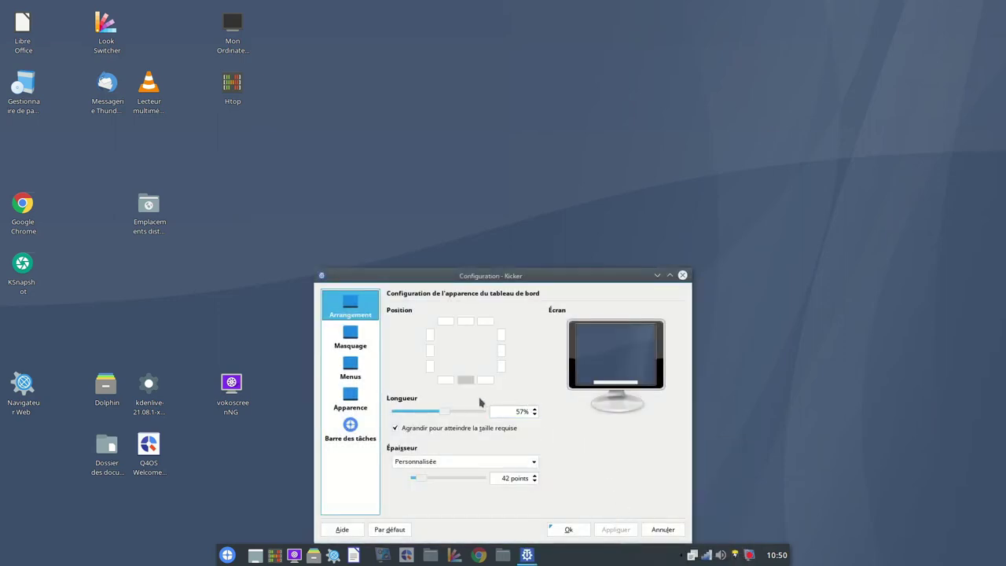
left_click_drag(441, 417, 565, 422)
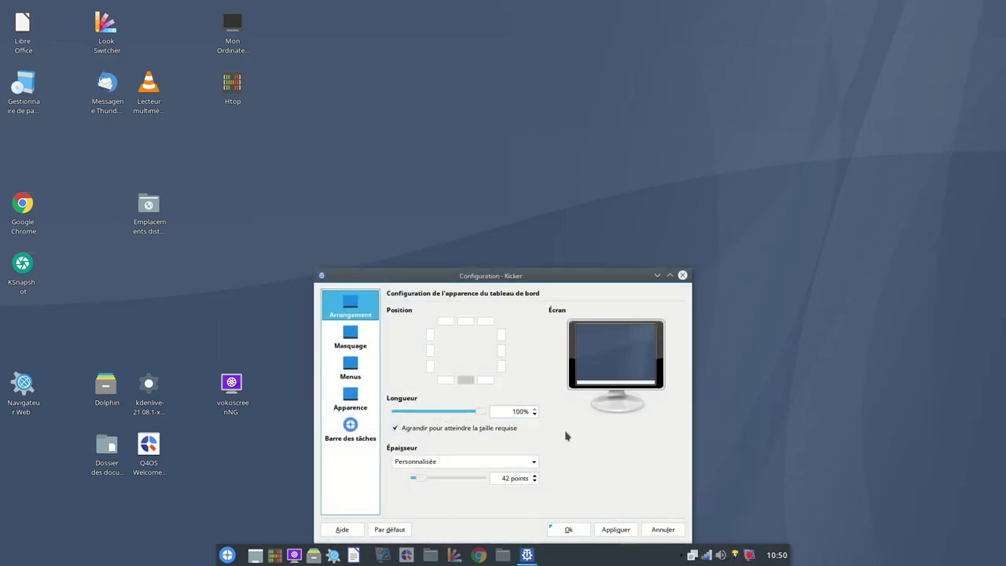
left_click_drag(417, 481, 440, 478)
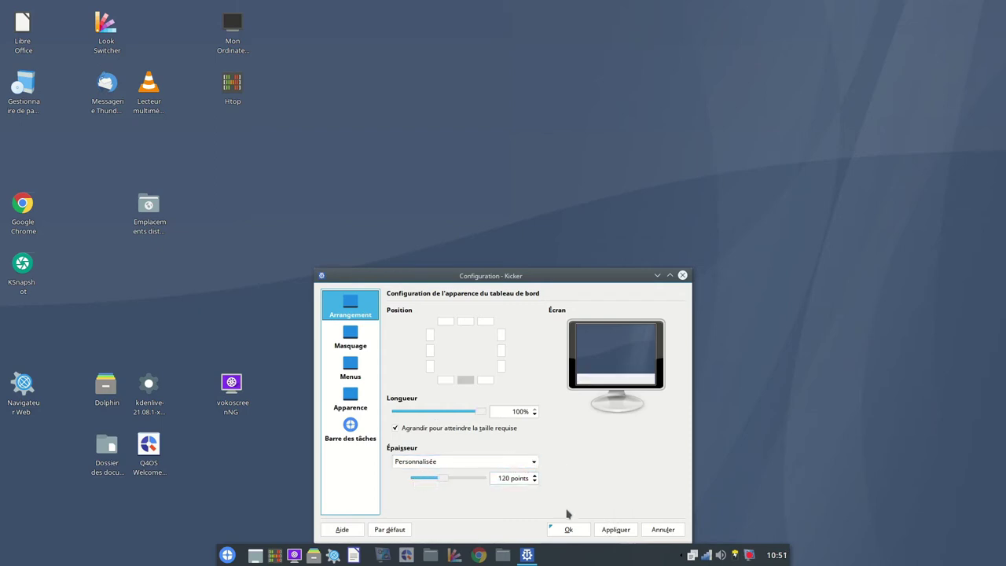
left_click(615, 529)
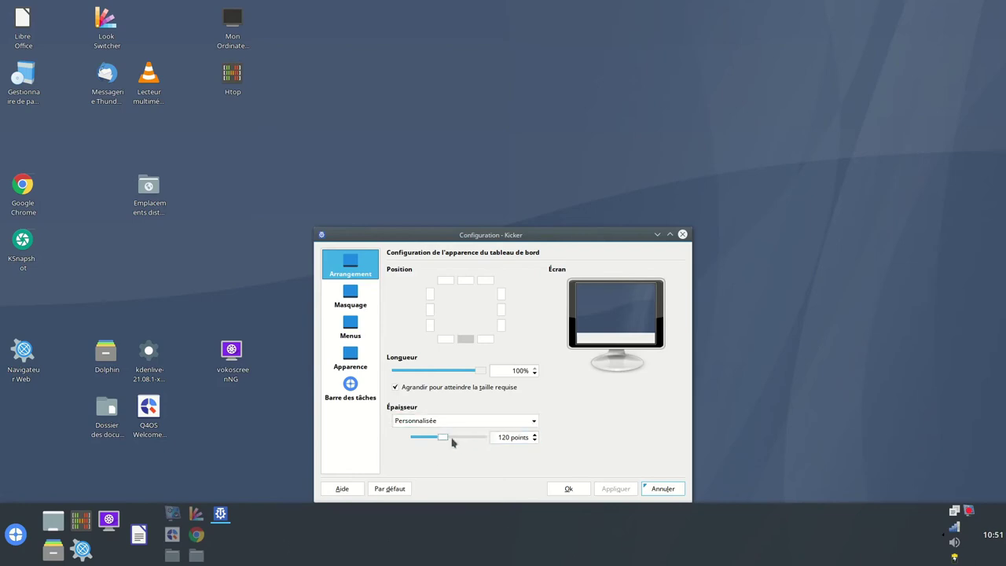
left_click_drag(446, 441, 424, 441)
left_click(615, 488)
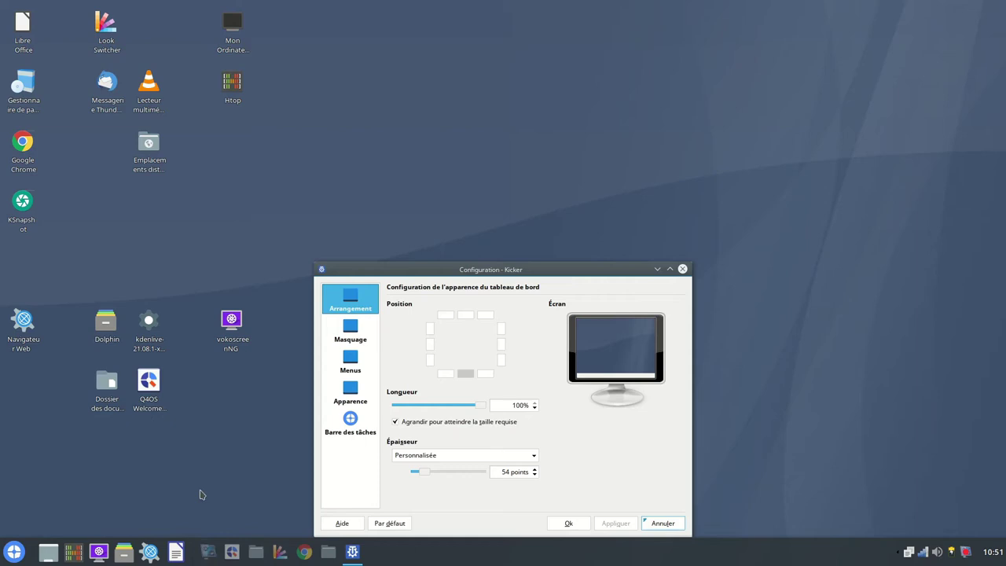
Review the panel's Masquage, Menus, Apparence and Barre des tâches settings, then leave the configuration without changes.
left_click(346, 334)
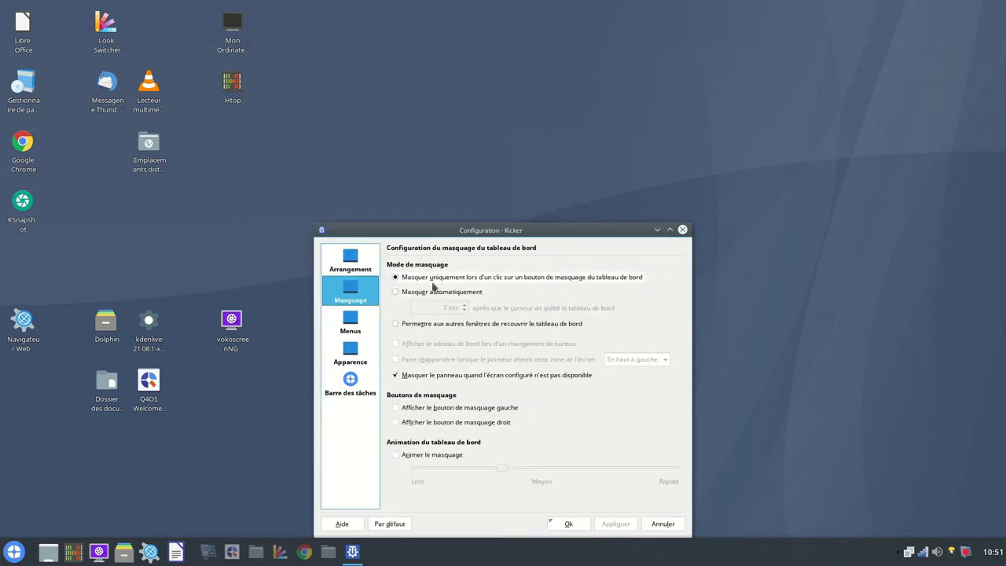
left_click(353, 320)
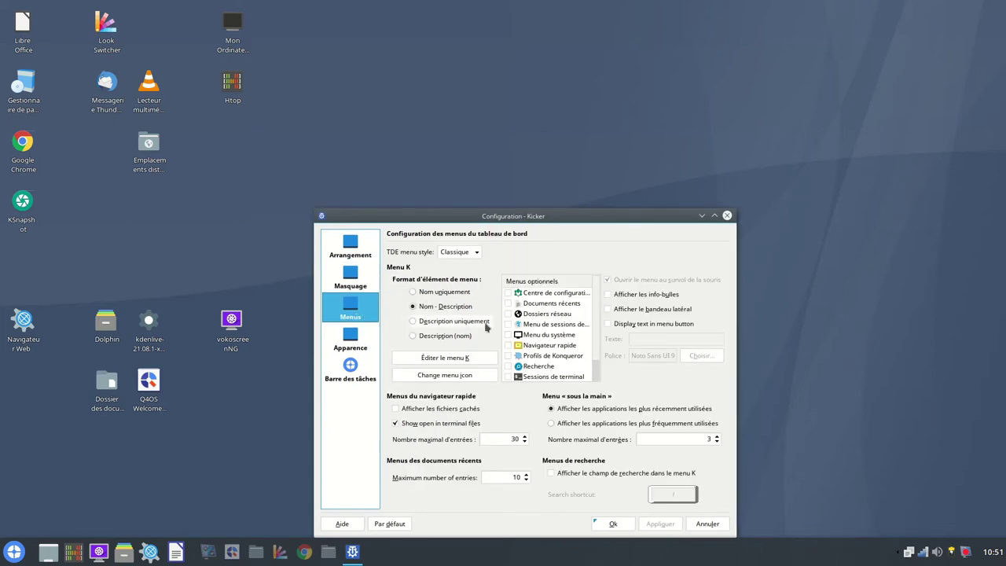
left_click(514, 437)
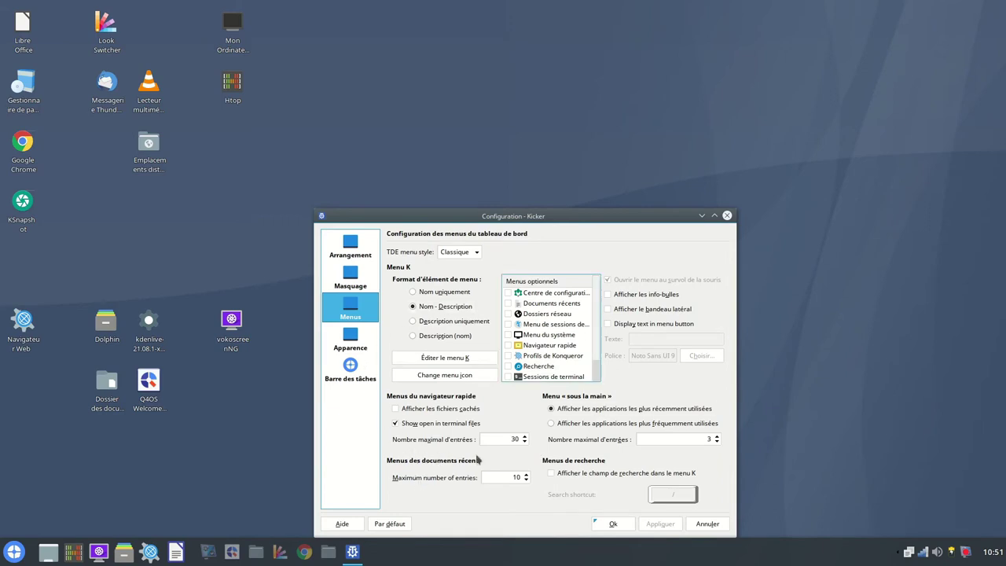
left_click(351, 340)
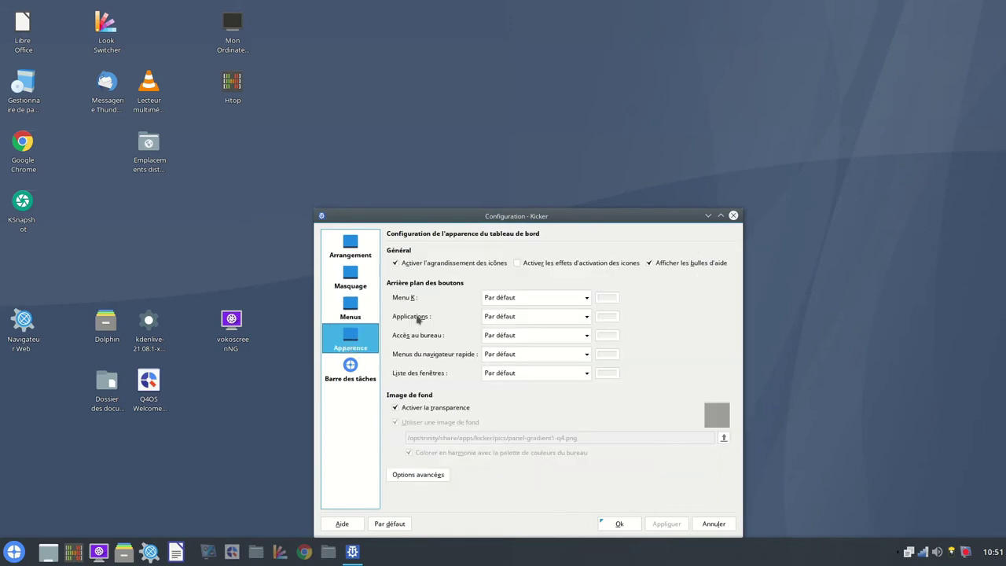
left_click(345, 369)
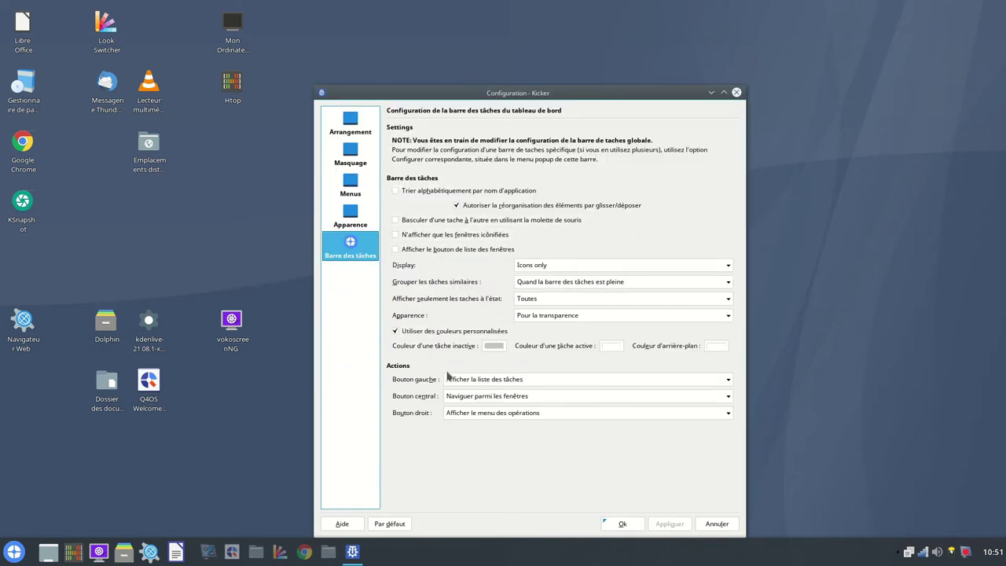
left_click(713, 523)
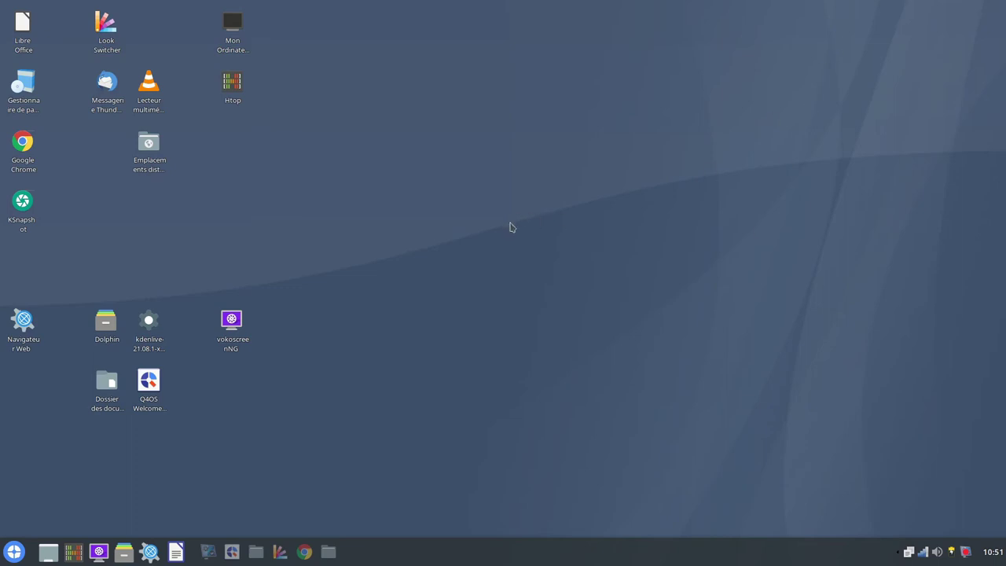
Lock the panels with Verrouiller les tableaux de bord.
right_click(412, 548)
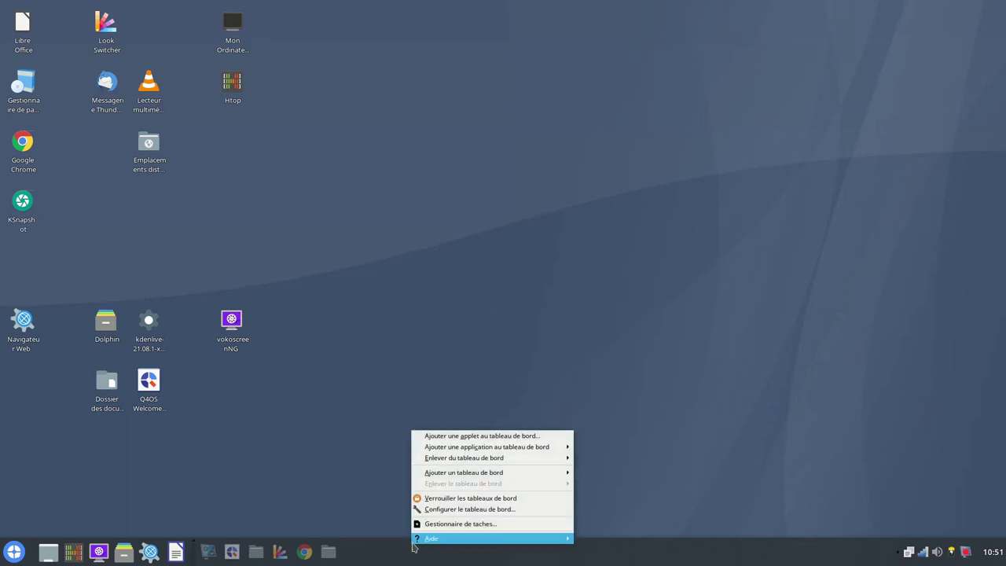
mouse_move(471, 538)
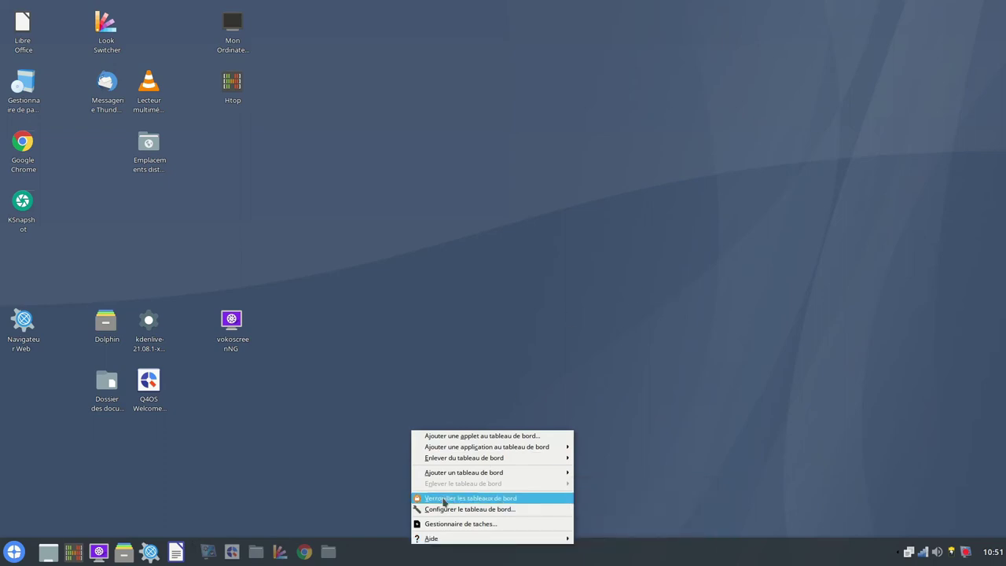
left_click(444, 500)
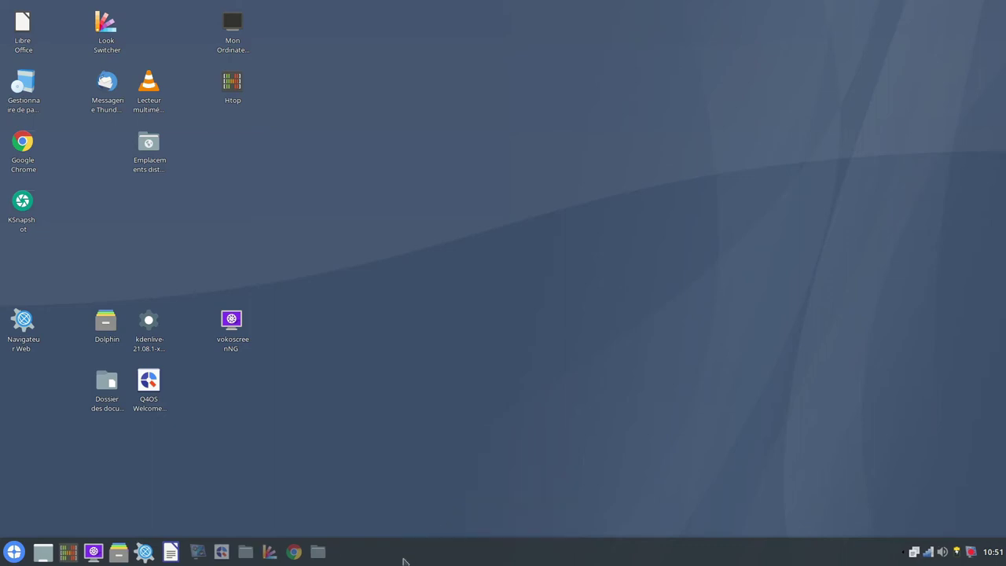
Switch back to the Control panel and open Applications par défaut in the Composants de TDE category.
left_click(317, 551)
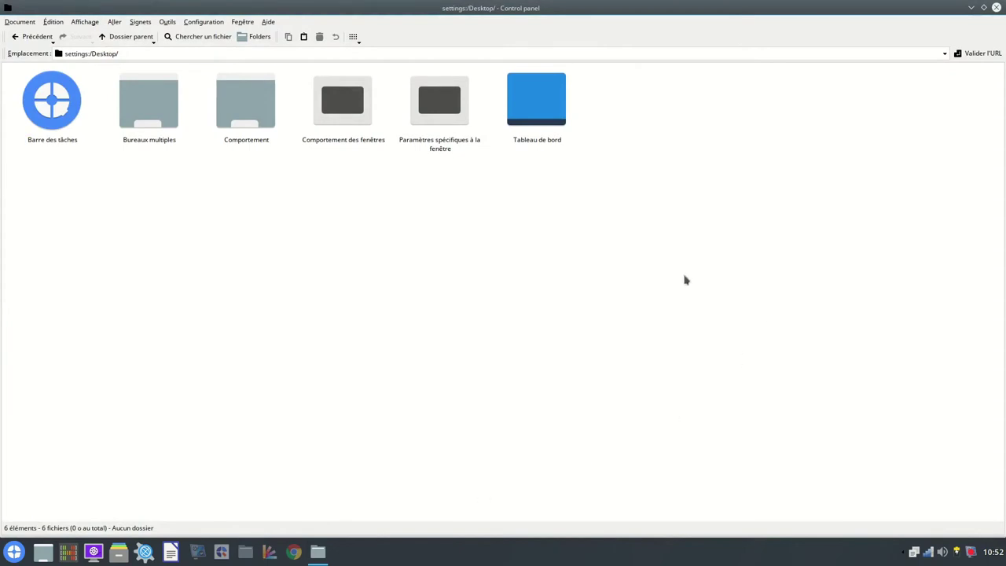
left_click(30, 37)
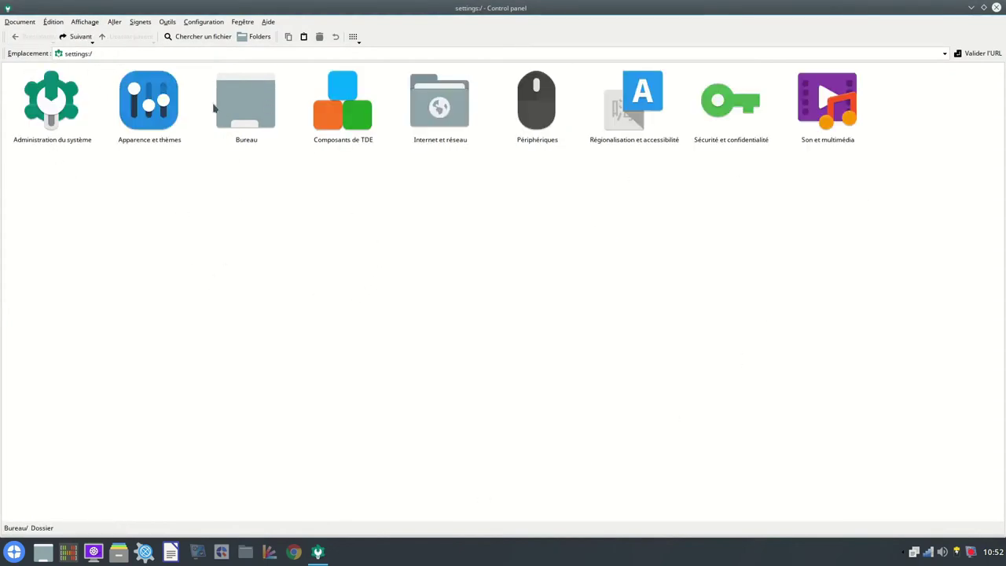
left_click(338, 123)
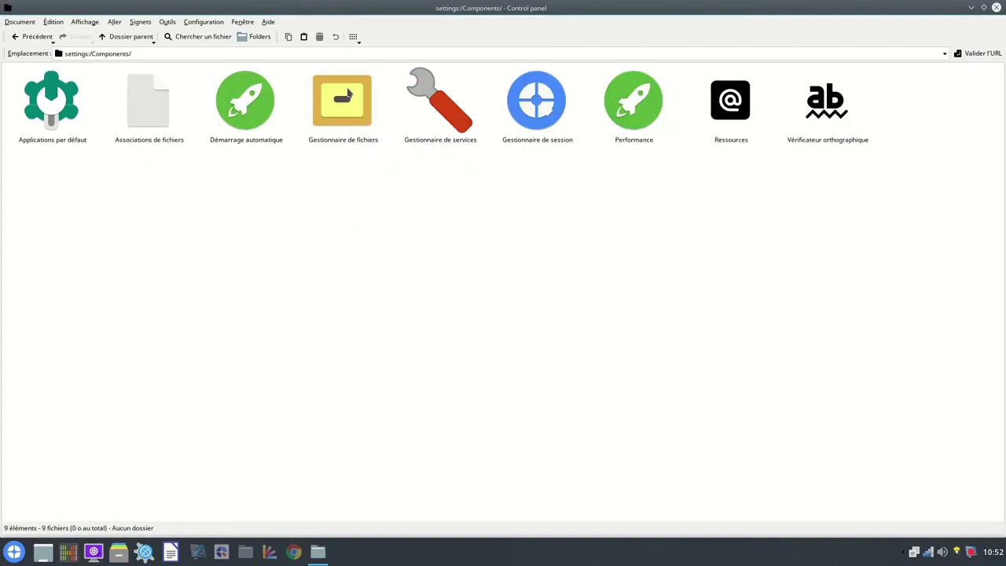
left_click(50, 114)
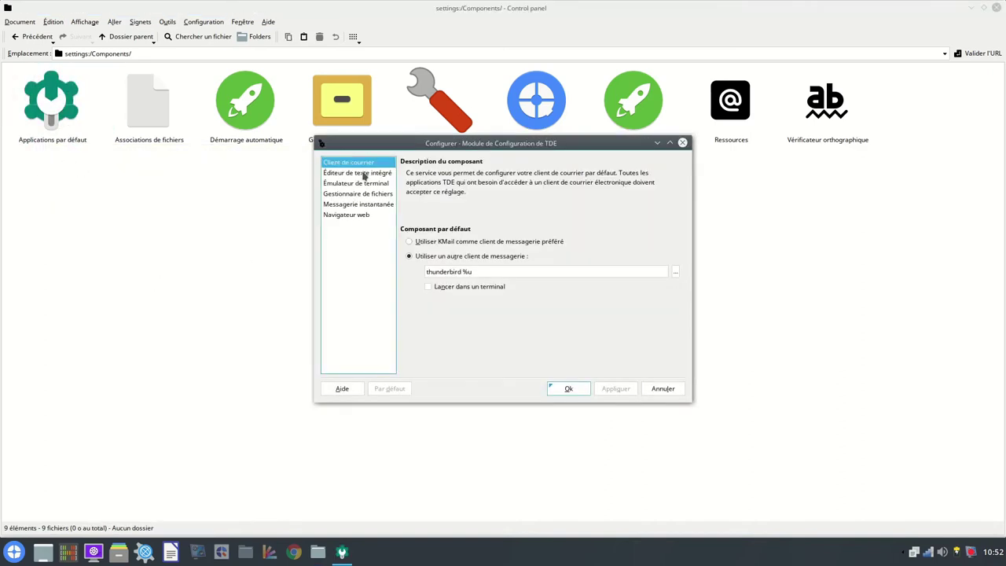
Review the default components for text editor, web browser, instant messaging, file manager, terminal and mail client, then close without changes.
left_click(364, 173)
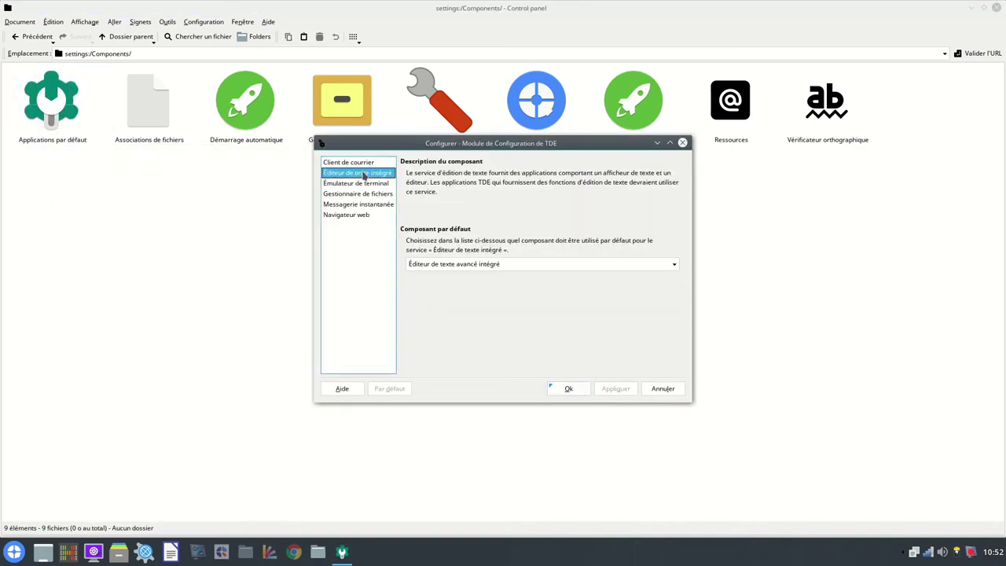
left_click(348, 216)
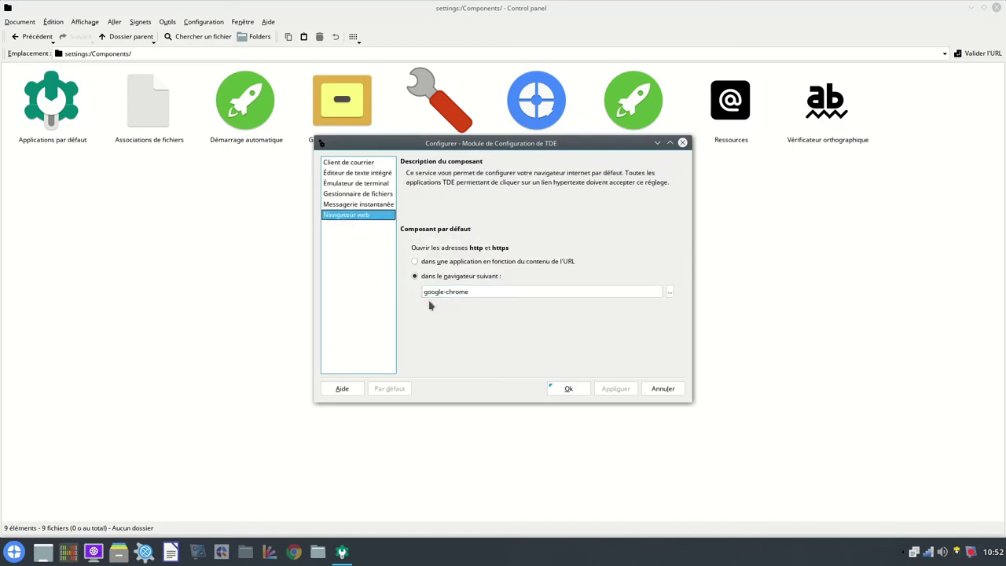
left_click(355, 205)
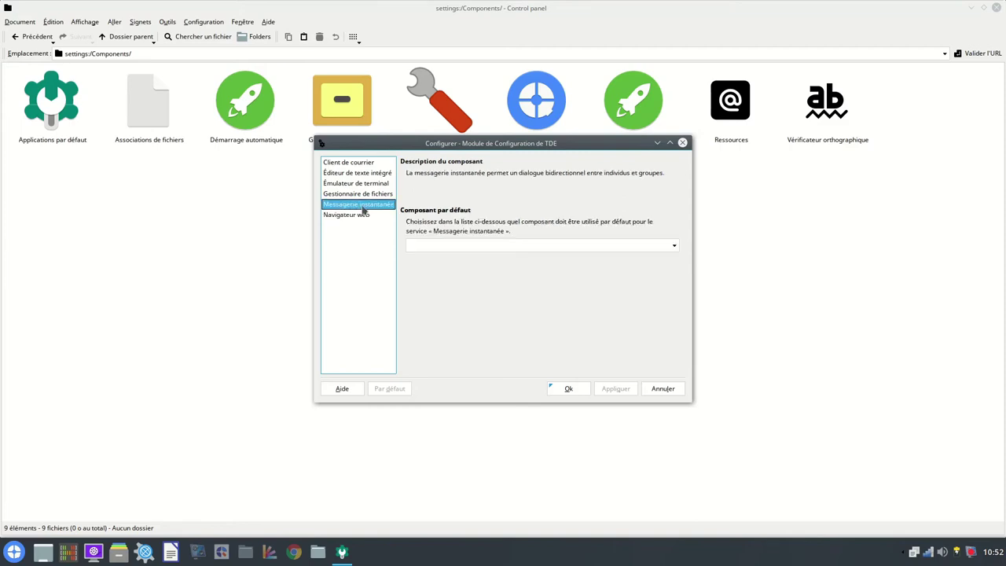
left_click(675, 246)
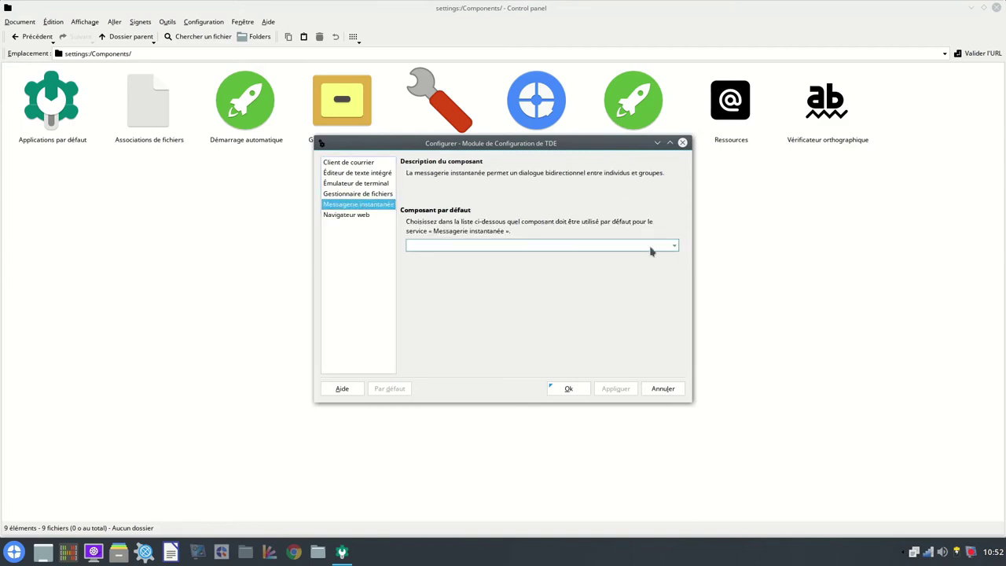
left_click(336, 206)
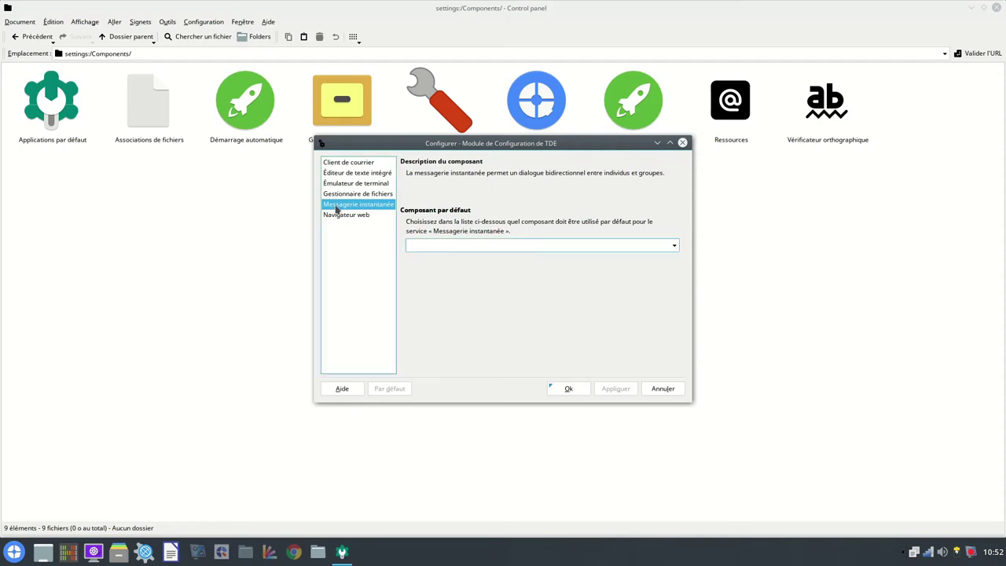
left_click(344, 195)
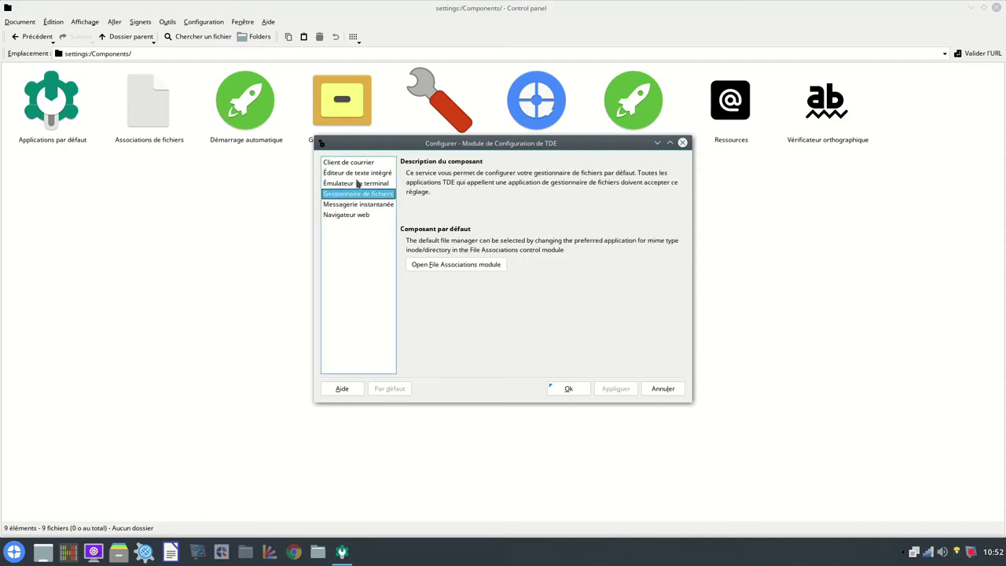
left_click(359, 183)
left_click(350, 162)
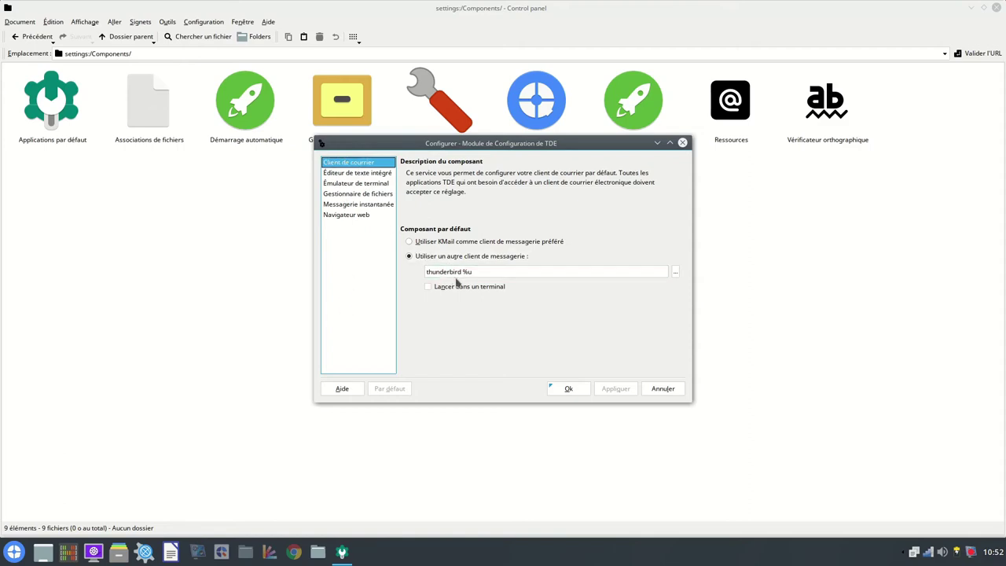
left_click(656, 389)
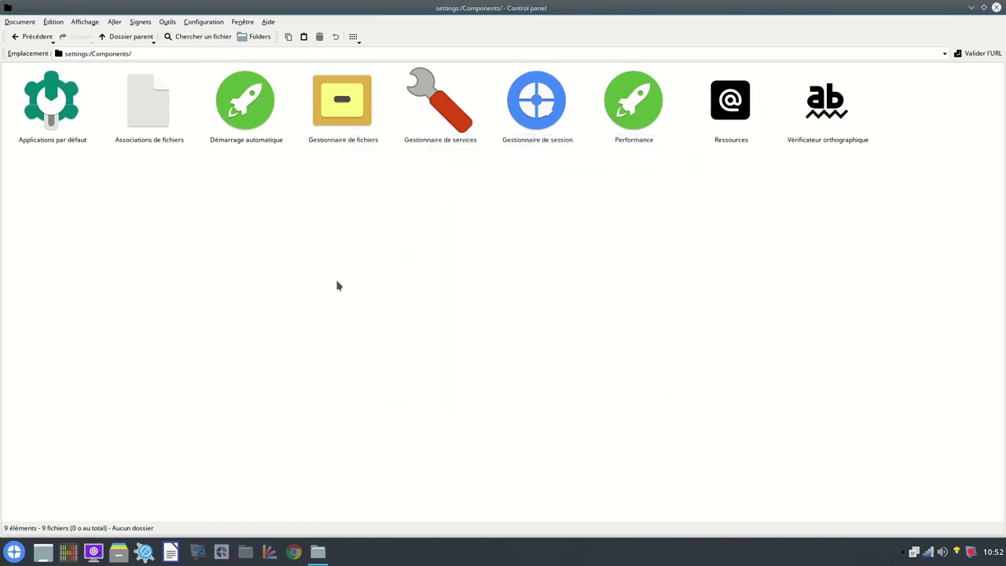
Open Associations de fichiers, inspect the application order for the png type in the image group, and cancel.
left_click(149, 110)
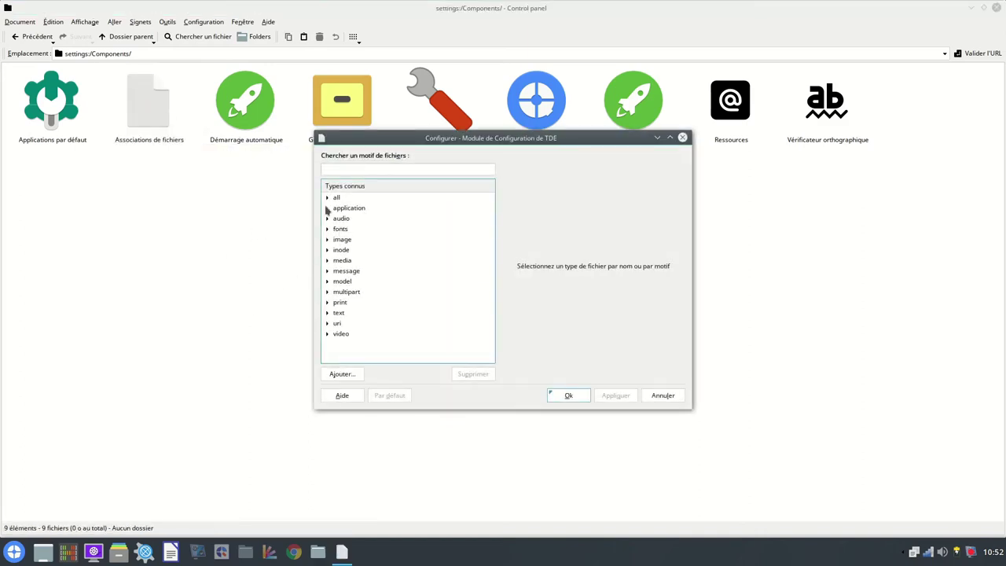
left_click(328, 208)
left_click(327, 202)
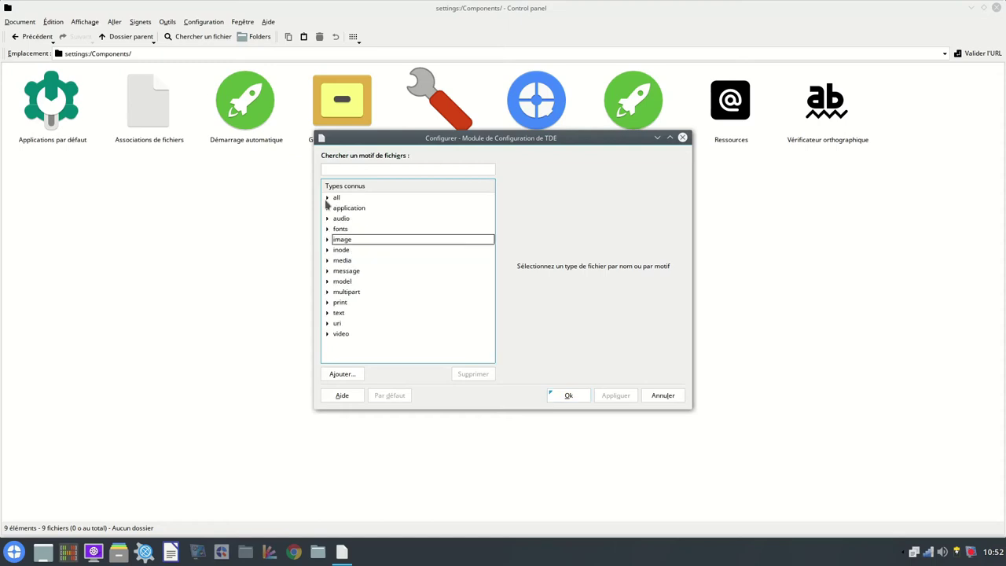
left_click(326, 240)
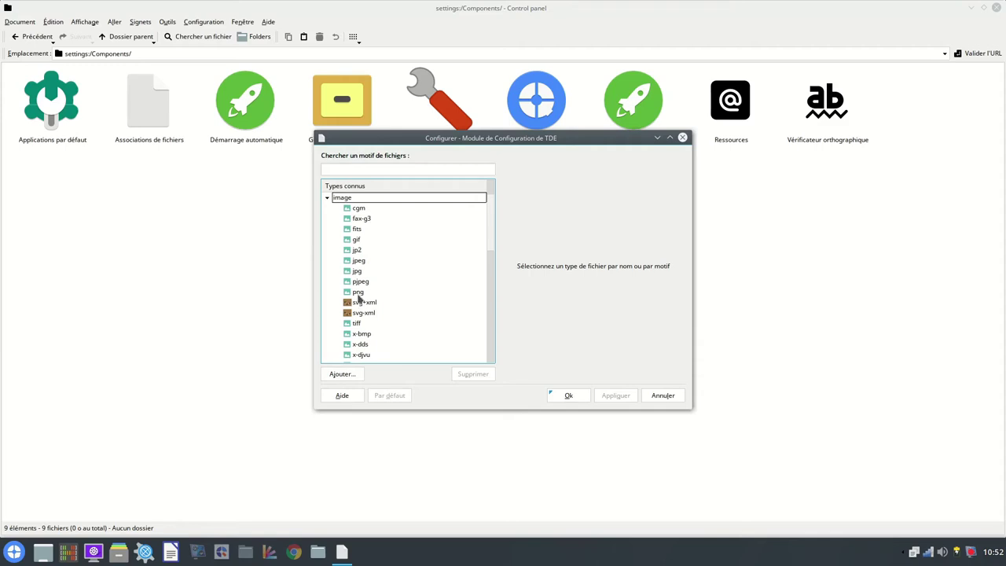
left_click(356, 294)
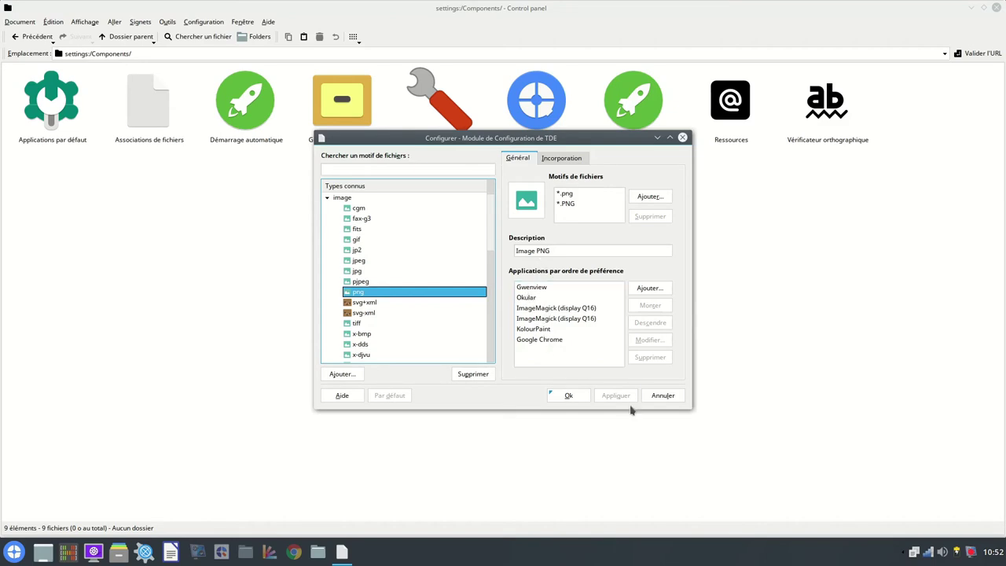
left_click(660, 396)
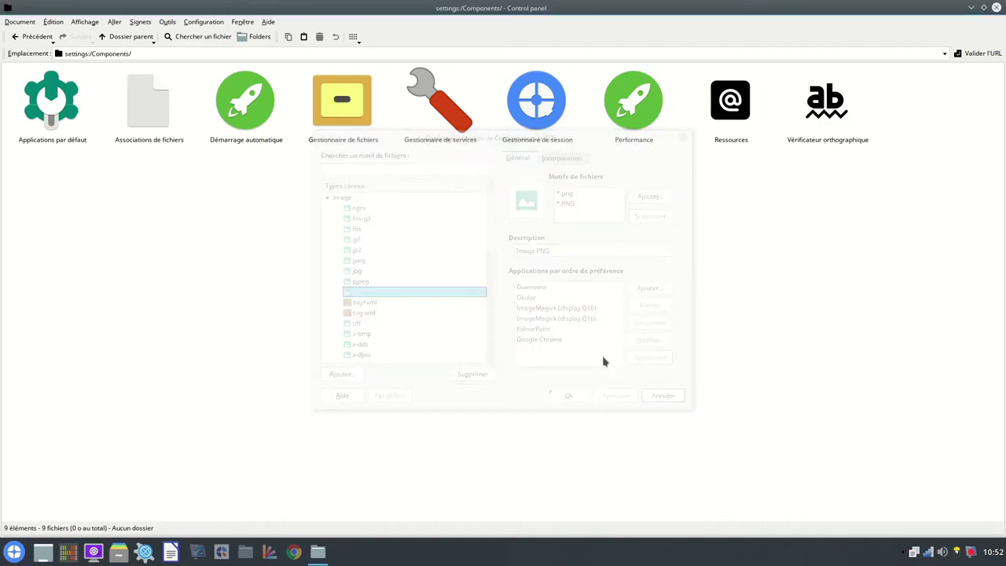
Add Htop from the Système applications to Démarrage automatique, keeping its default properties, and apply the change.
left_click(262, 141)
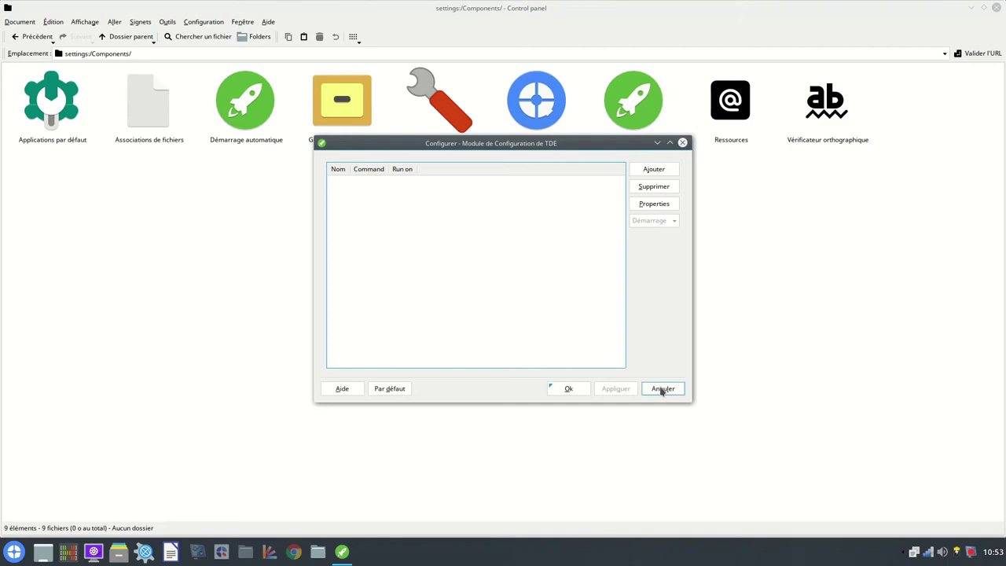
left_click(654, 170)
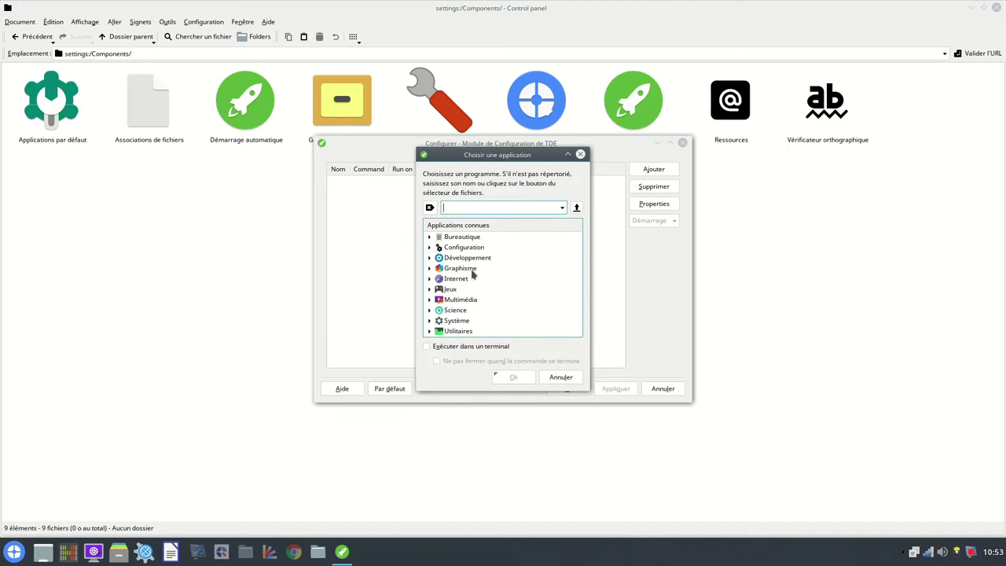
left_click(429, 321)
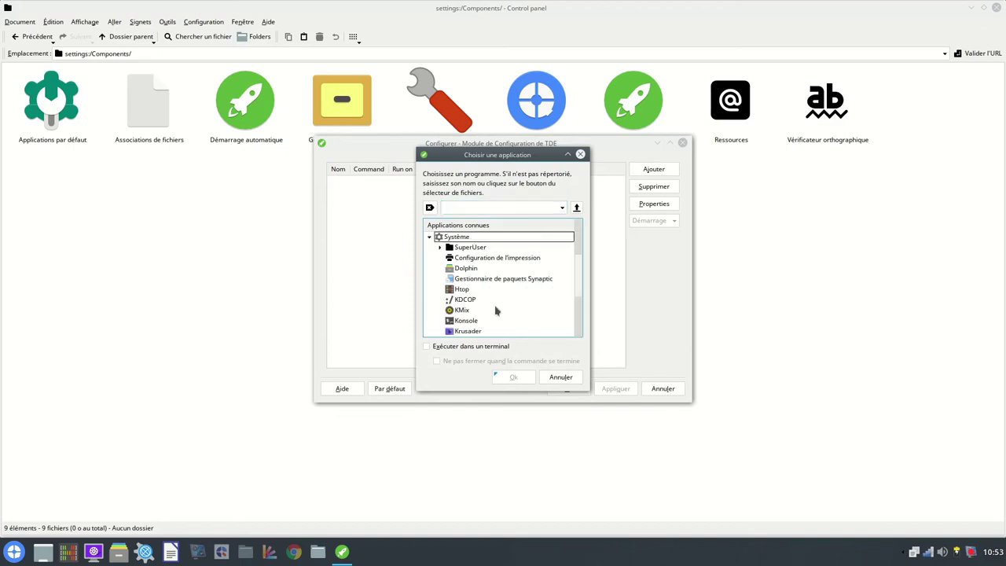
left_click(461, 290)
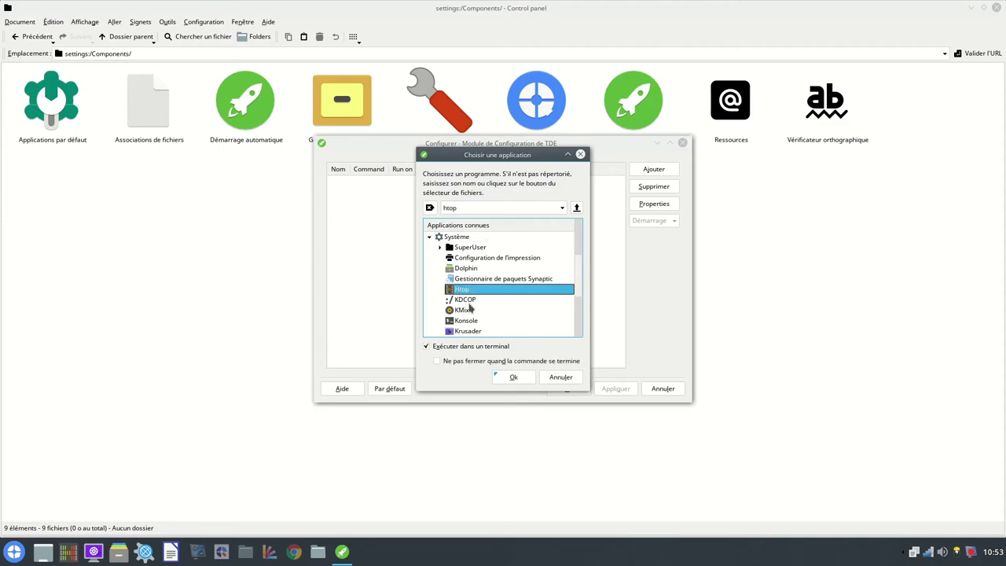
left_click(512, 378)
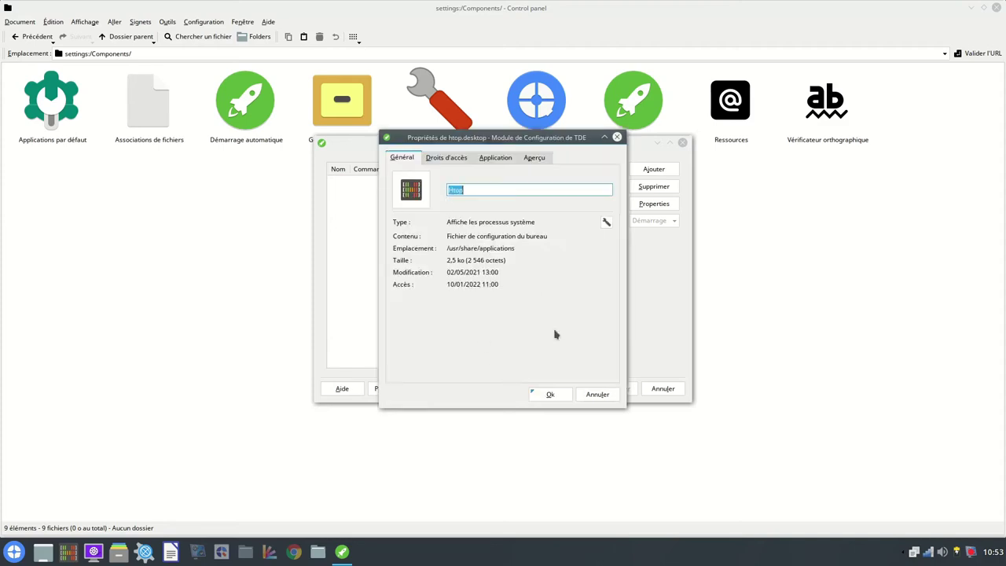
left_click(549, 394)
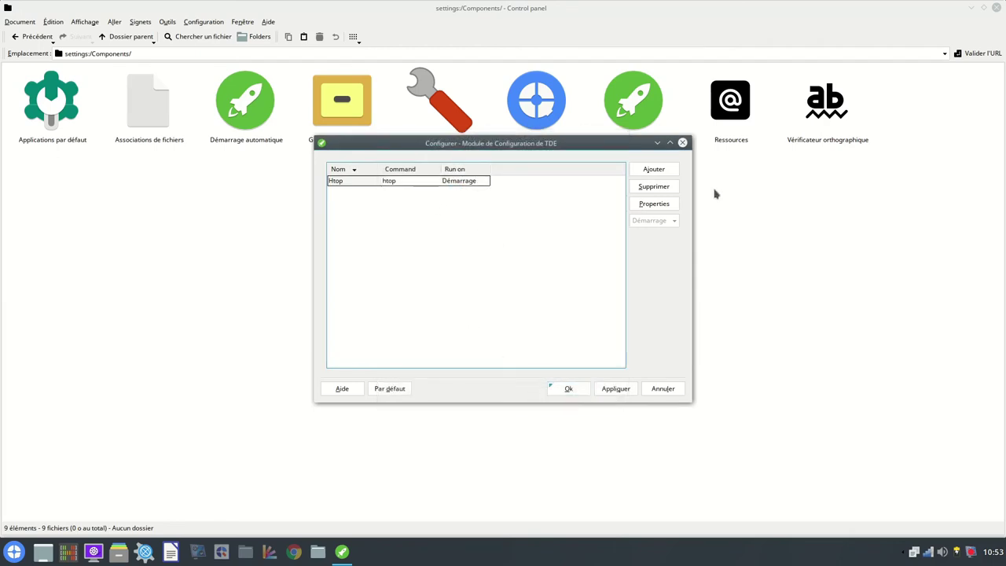
left_click(616, 393)
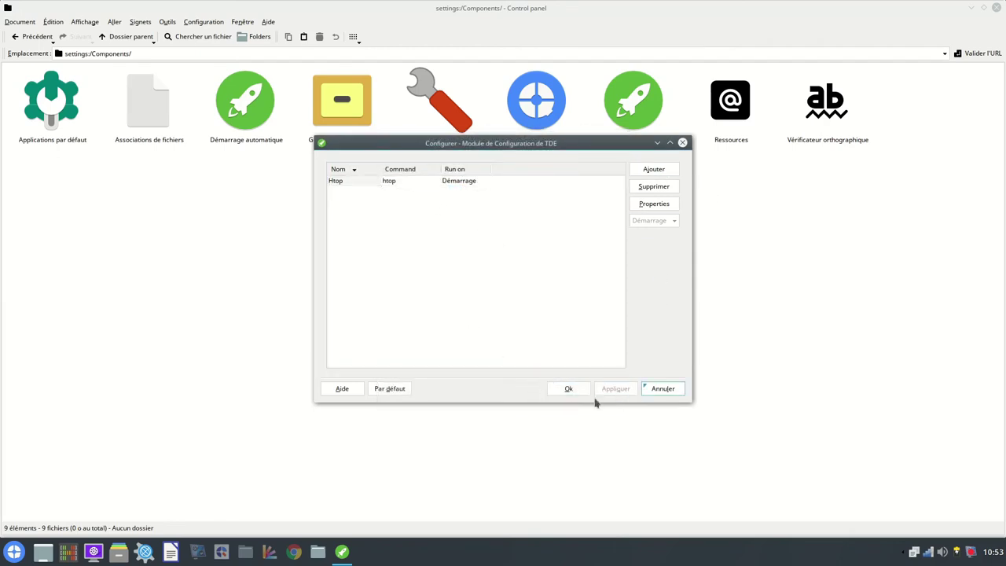
left_click(566, 389)
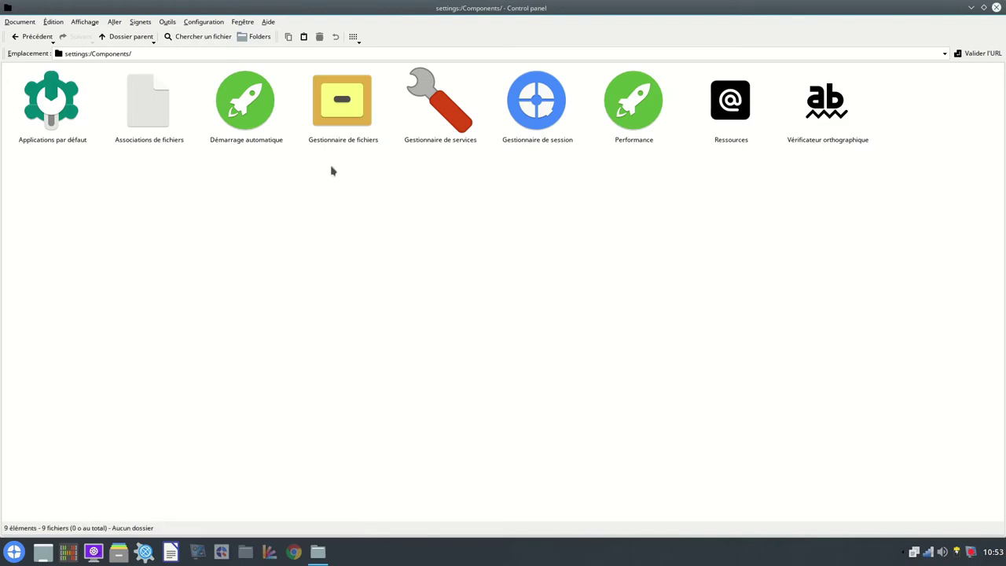
Review the Apparence, Comportement and Aperçus & méta-données settings of Gestionnaire de fichiers, then cancel.
left_click(347, 110)
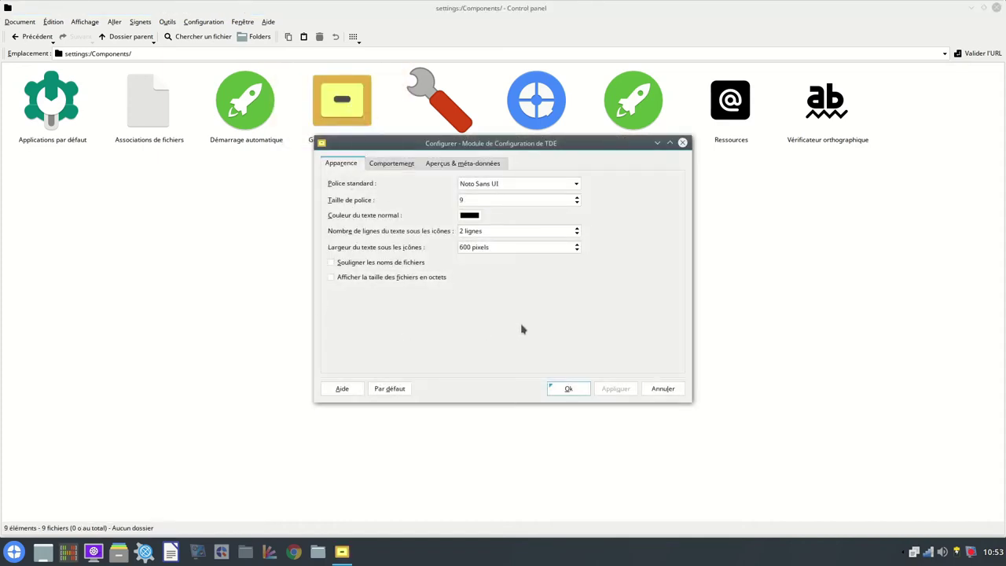
left_click(391, 164)
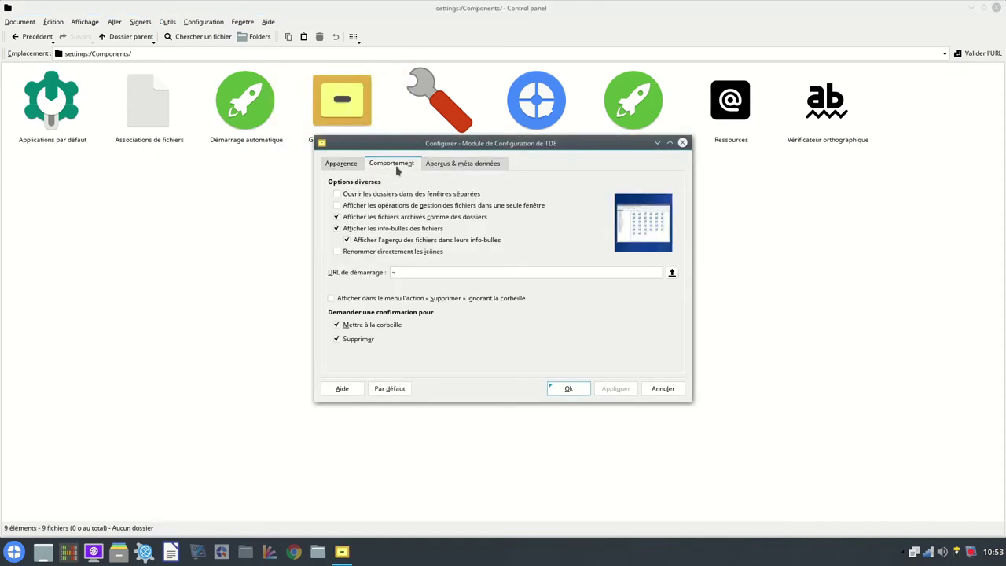
left_click(461, 164)
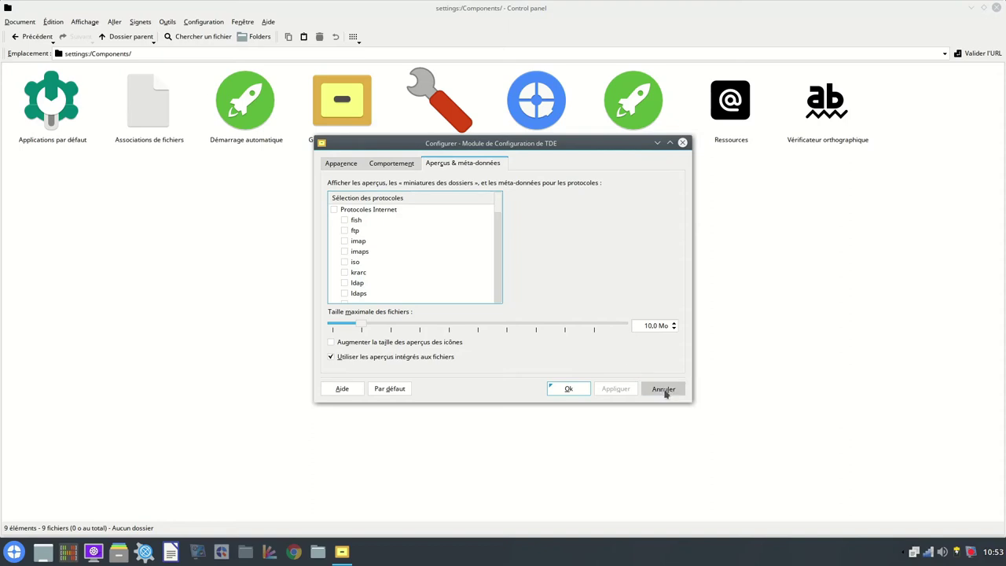
left_click(662, 388)
Look over the Gestionnaire de services and Gestionnaire de session settings, closing each without changes.
left_click(446, 96)
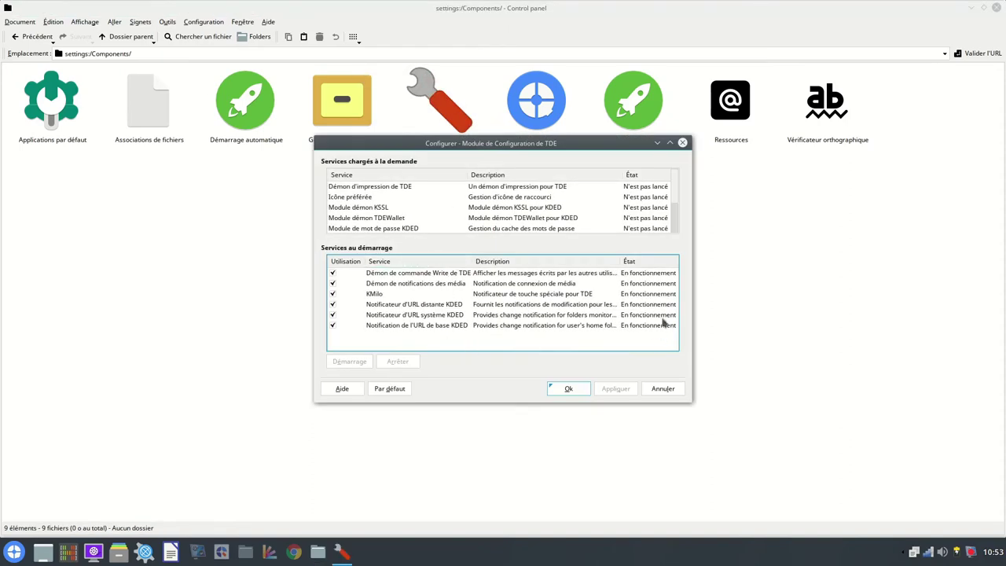
mouse_move(676, 192)
left_mouse_down()
mouse_move(683, 229)
mouse_move(682, 197)
left_mouse_up()
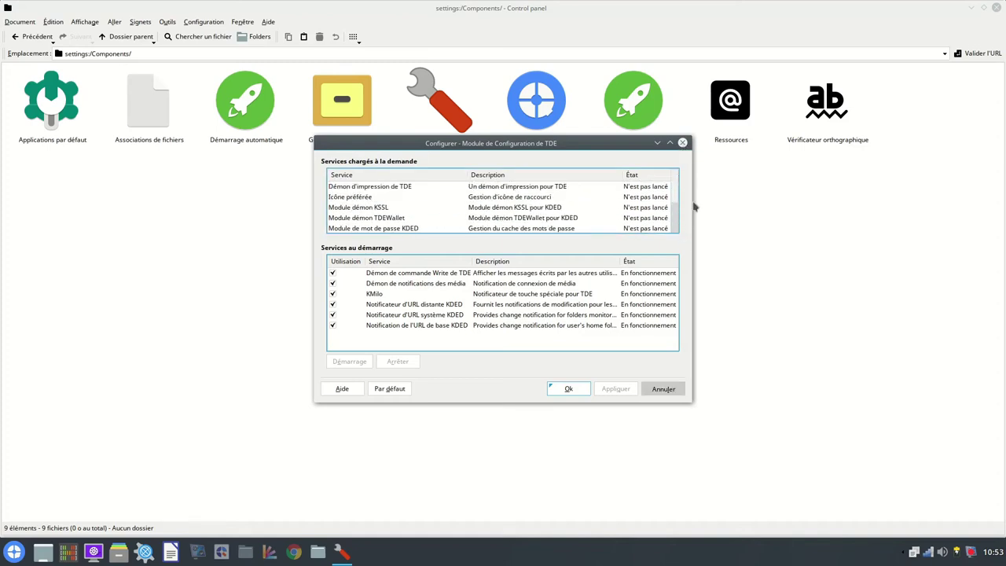
left_click(683, 143)
left_click(531, 112)
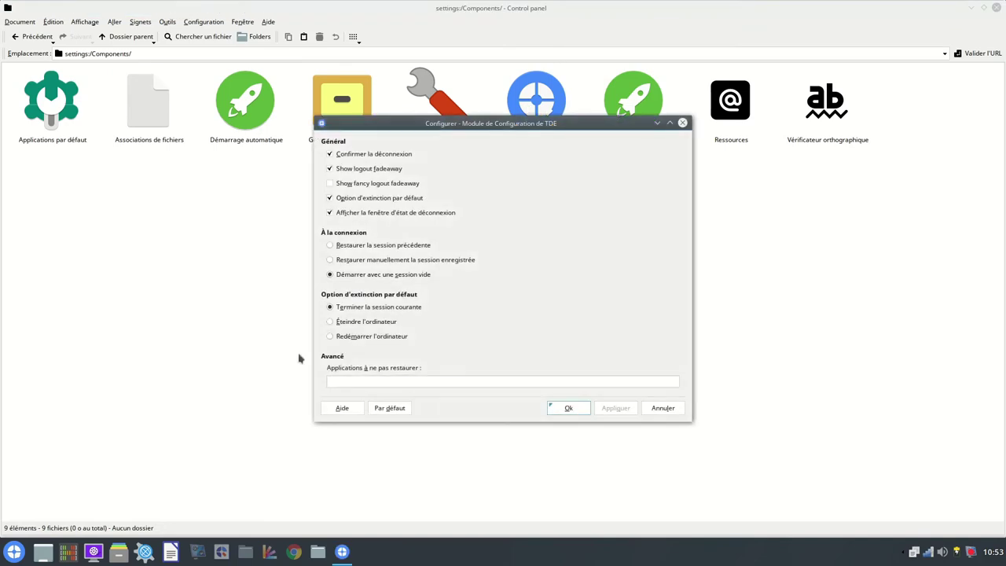
left_click(662, 408)
Review the Konqueror and Système settings of the Performance module, then cancel.
left_click(633, 106)
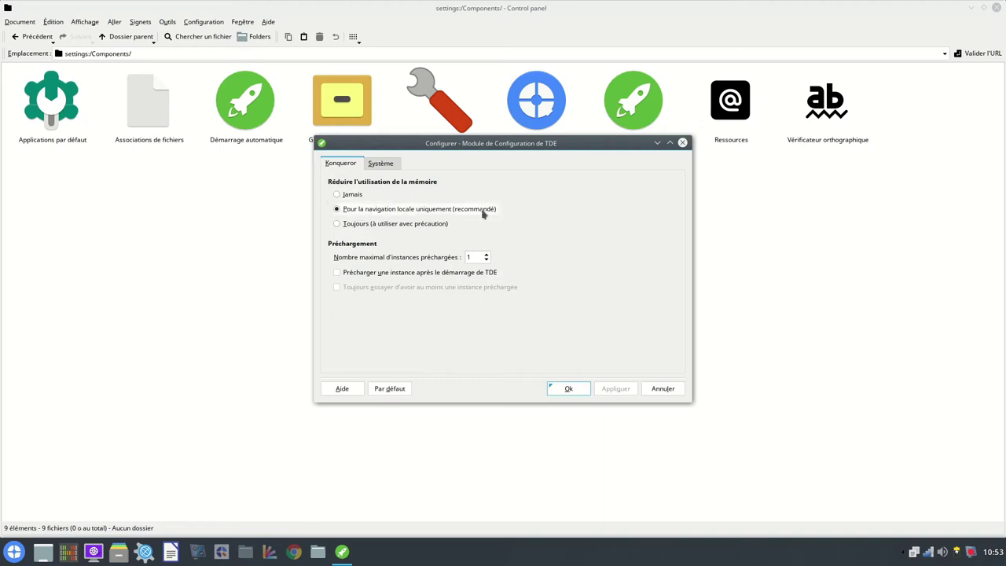
left_click(393, 165)
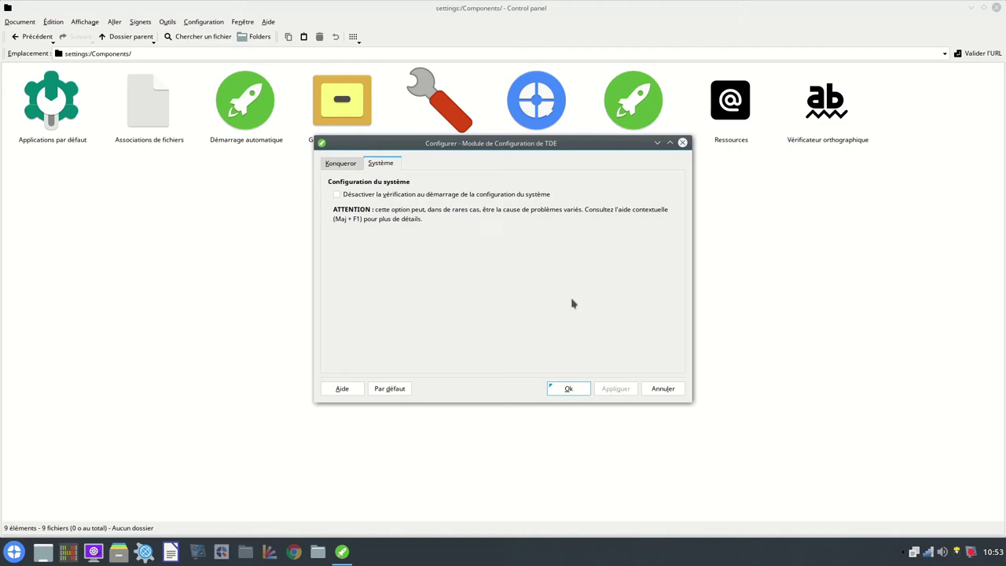
left_click(663, 388)
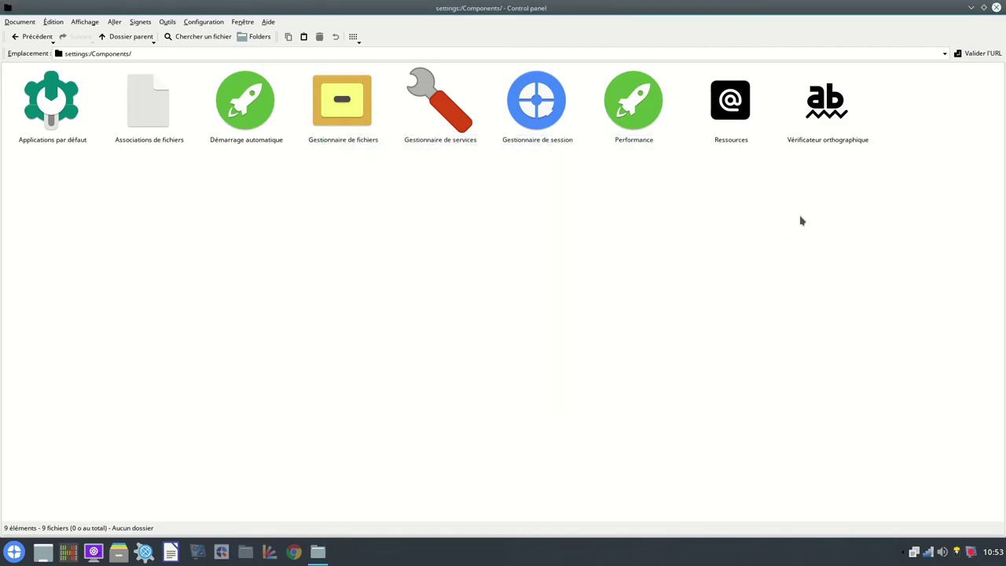
Look over the Ressources and Vérificateur orthographique settings, cancelling each.
left_click(729, 98)
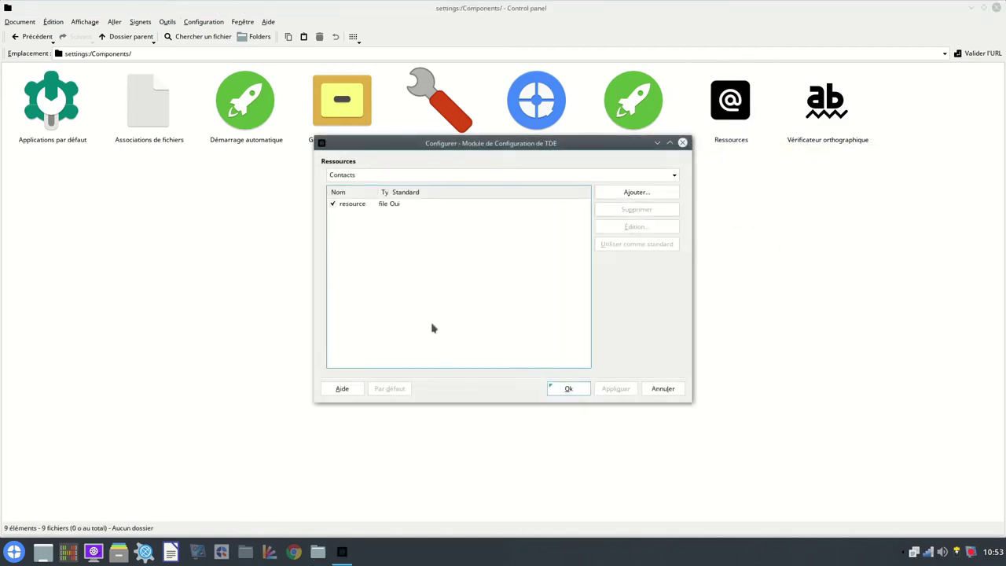
left_click(660, 388)
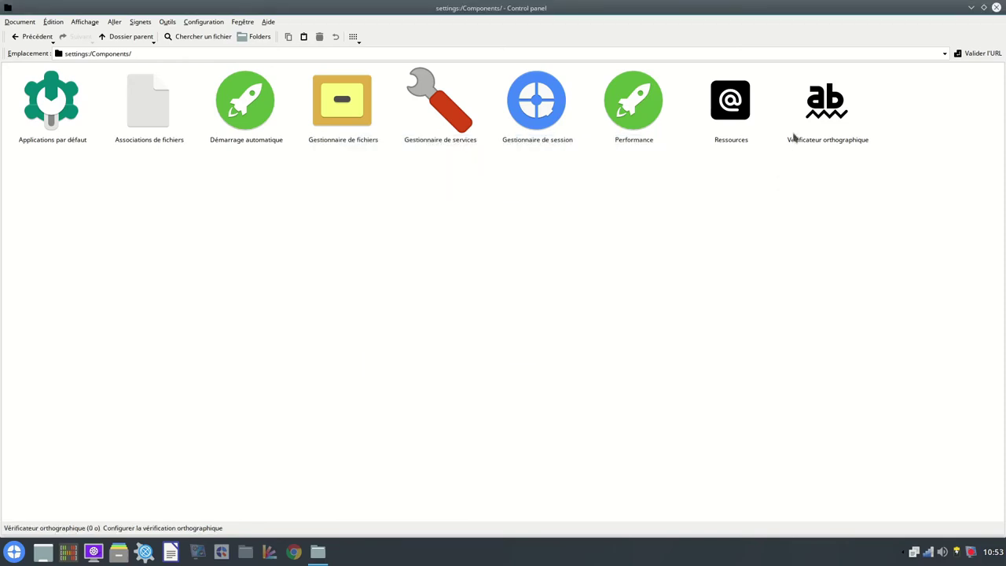
left_click(825, 101)
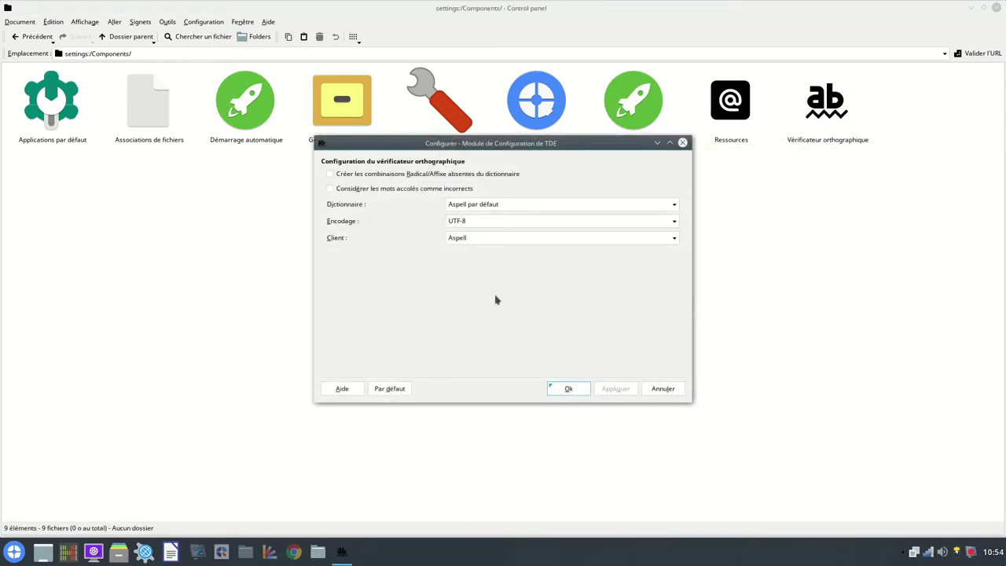
left_click(646, 388)
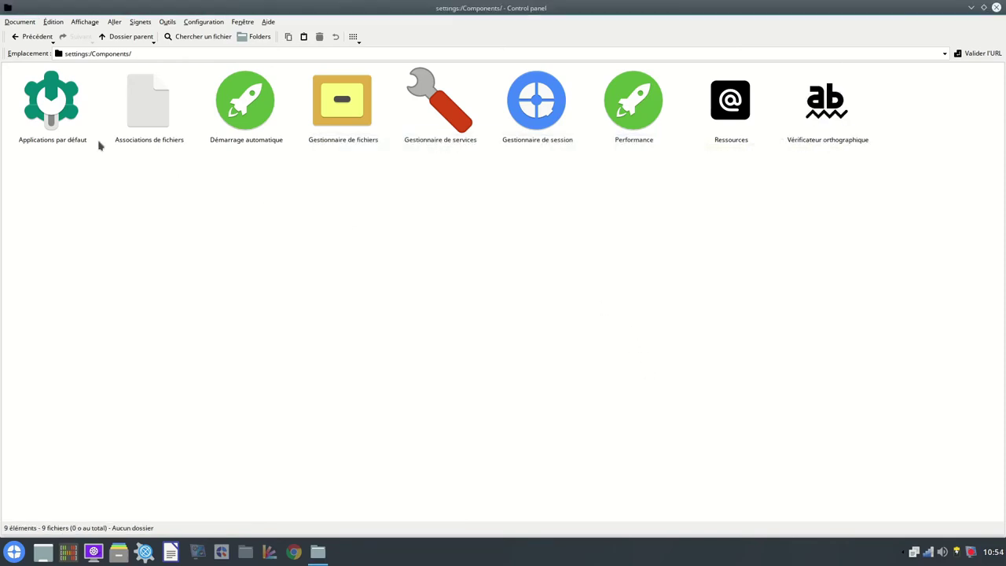
Return to the Control panel overview and open the network settings category.
left_click(31, 36)
left_click(436, 106)
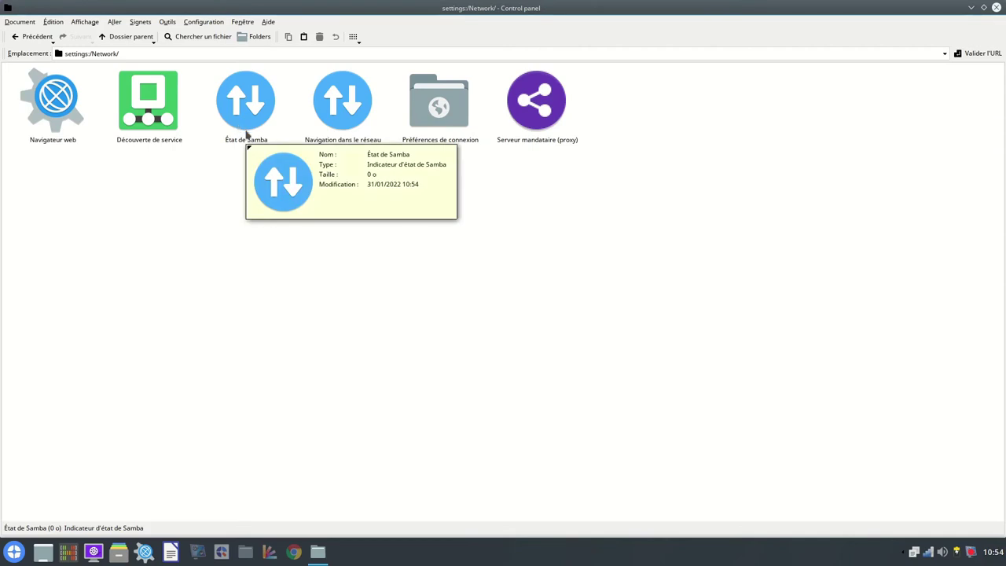
Review the Importations, Journal and Statistiques sections of the État de Samba module, then cancel it.
left_click(246, 114)
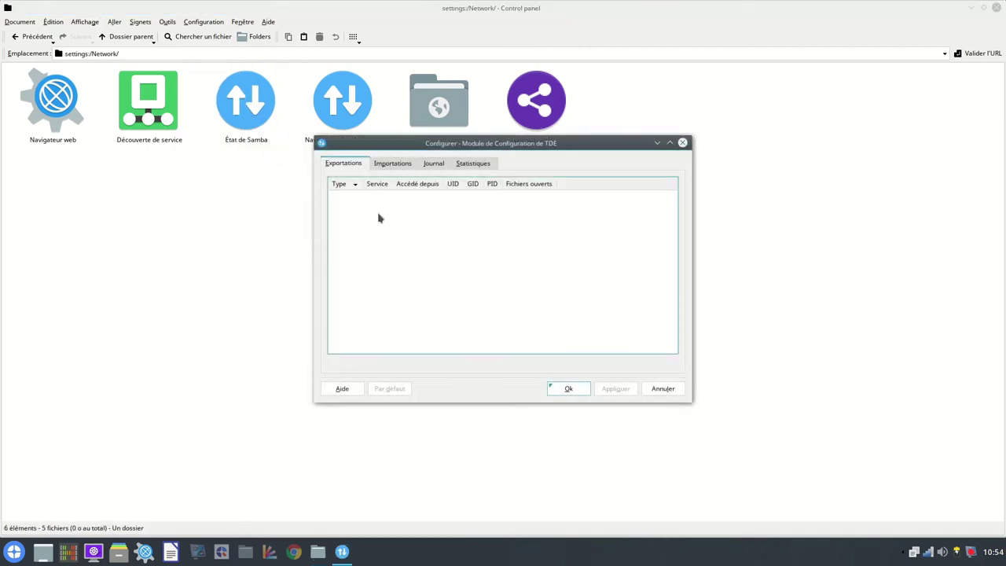
left_click(403, 165)
left_click(434, 166)
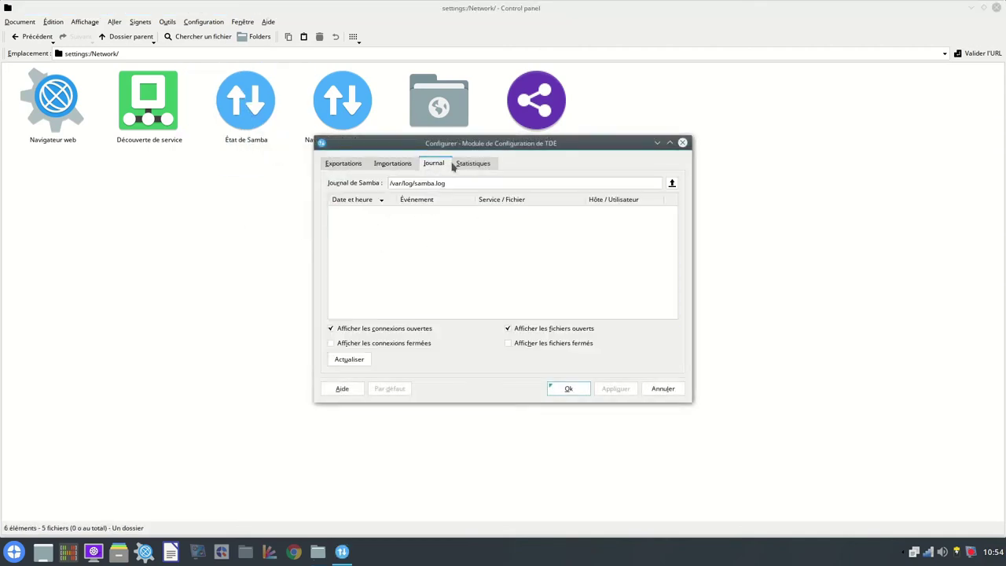
left_click(457, 164)
left_click(668, 390)
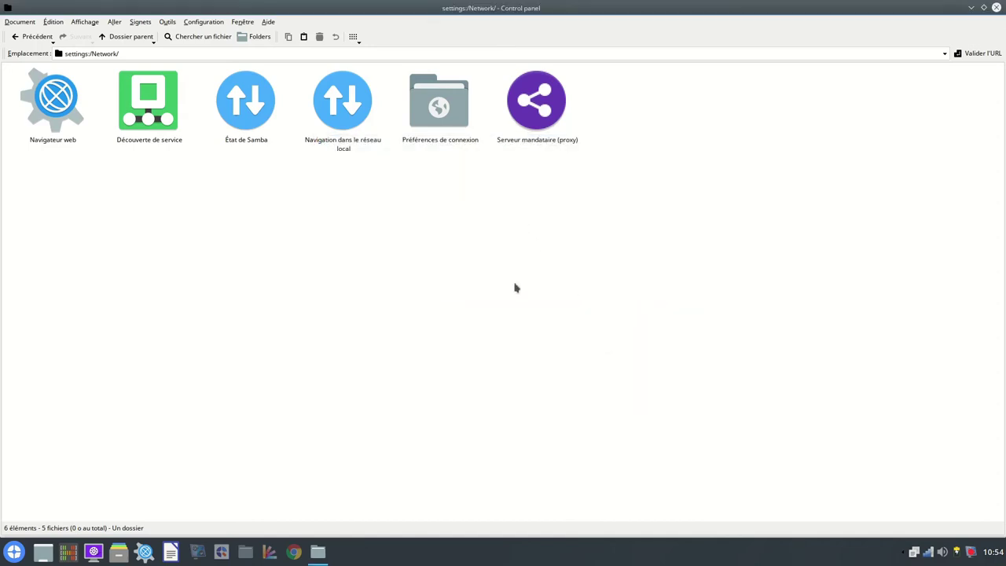
Look over the timeout and FTP options in Préférences de connexion, cancel, and return to the Control panel overview.
left_click(437, 117)
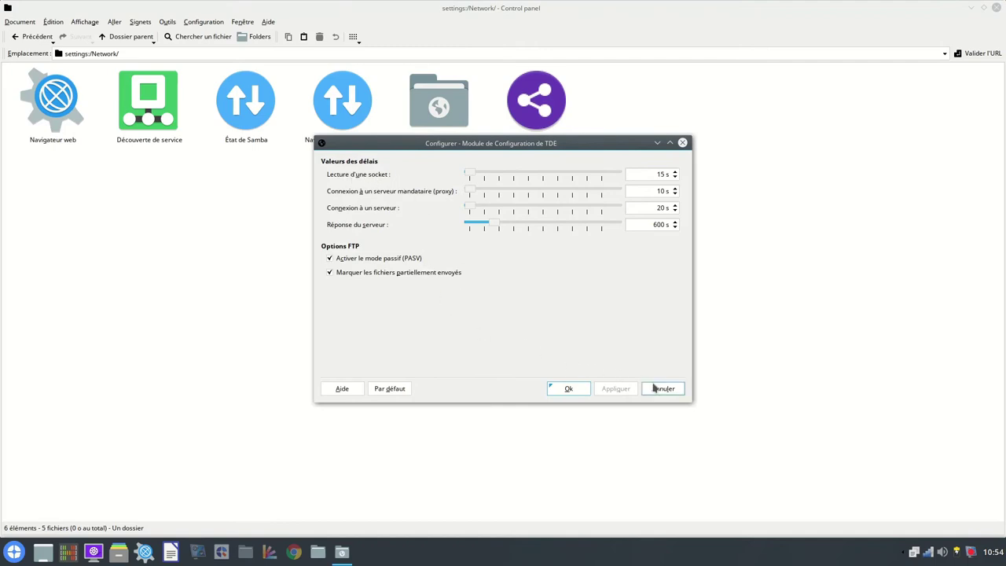
left_click(661, 390)
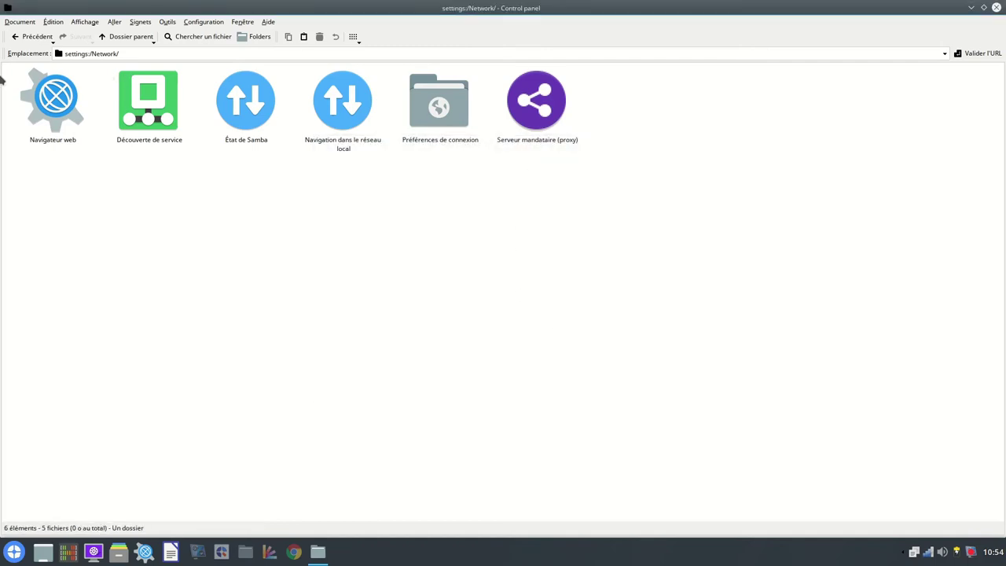
left_click(17, 36)
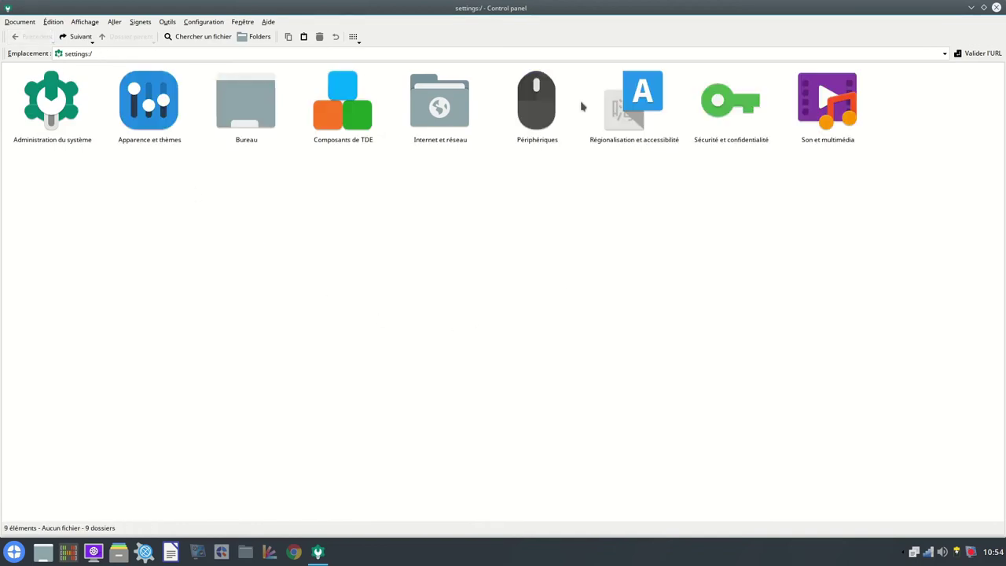
Review the storage media settings under Périphériques, including the Avancée mount options, and leave without changes.
left_click(536, 106)
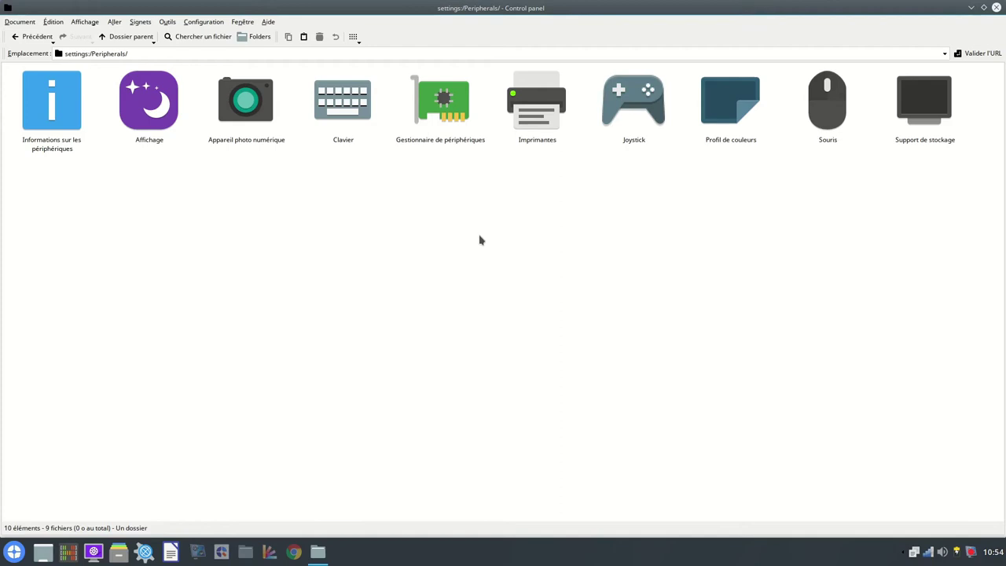
left_click(928, 108)
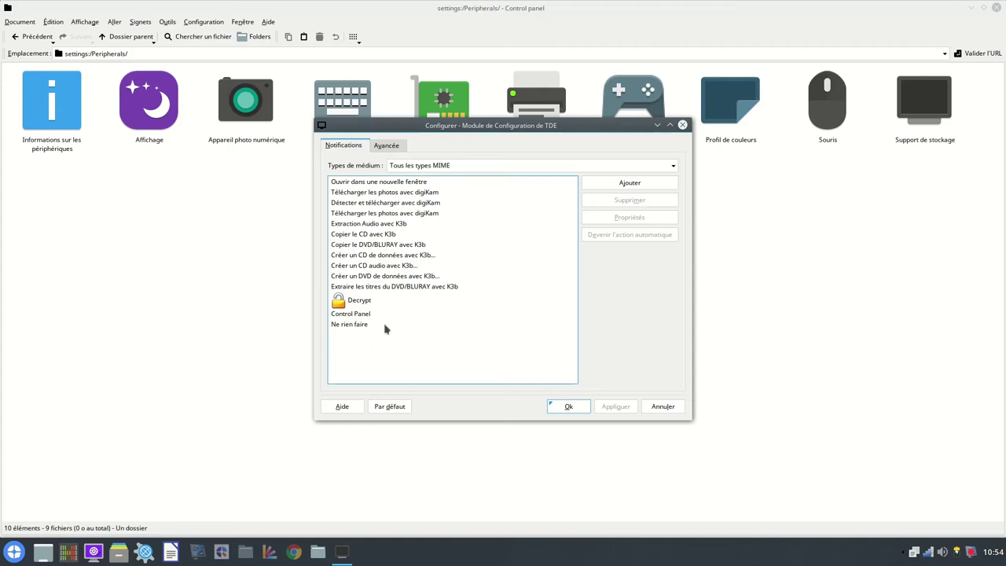
key("ctrl+Tab")
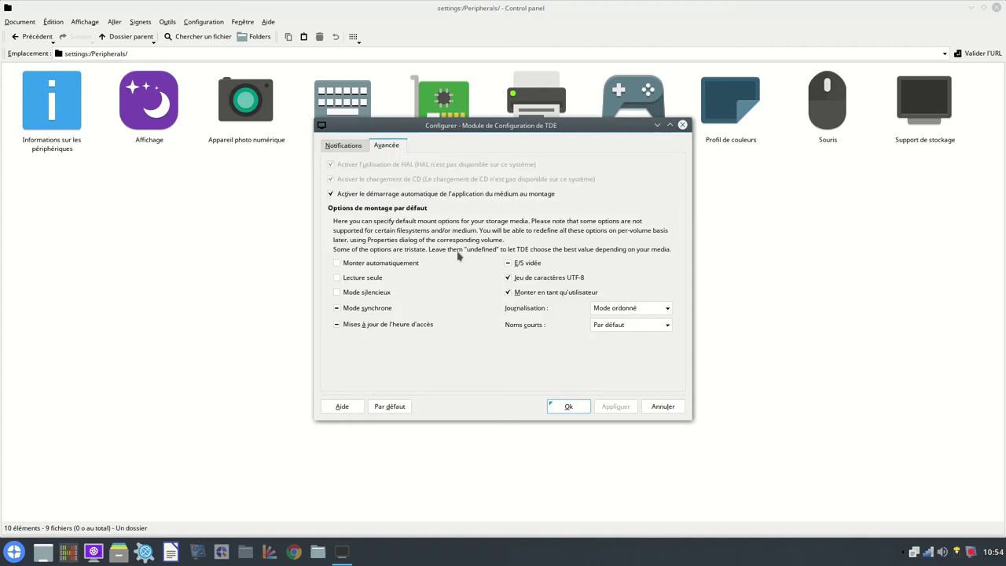
left_click(660, 407)
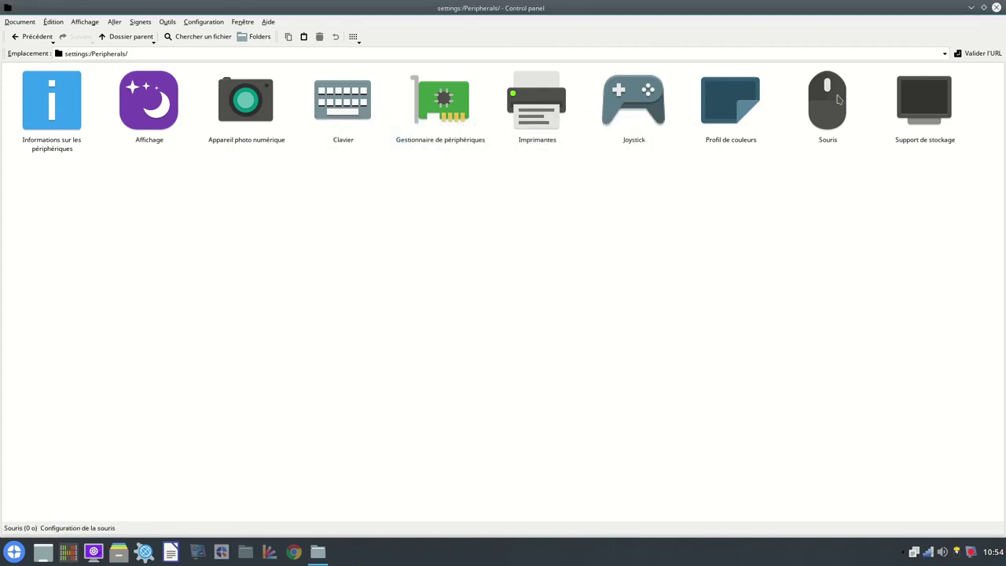
Review the mouse settings for general behaviour, cursor theme, expert options and keyboard-driven movement, and leave without changes.
double_click(827, 120)
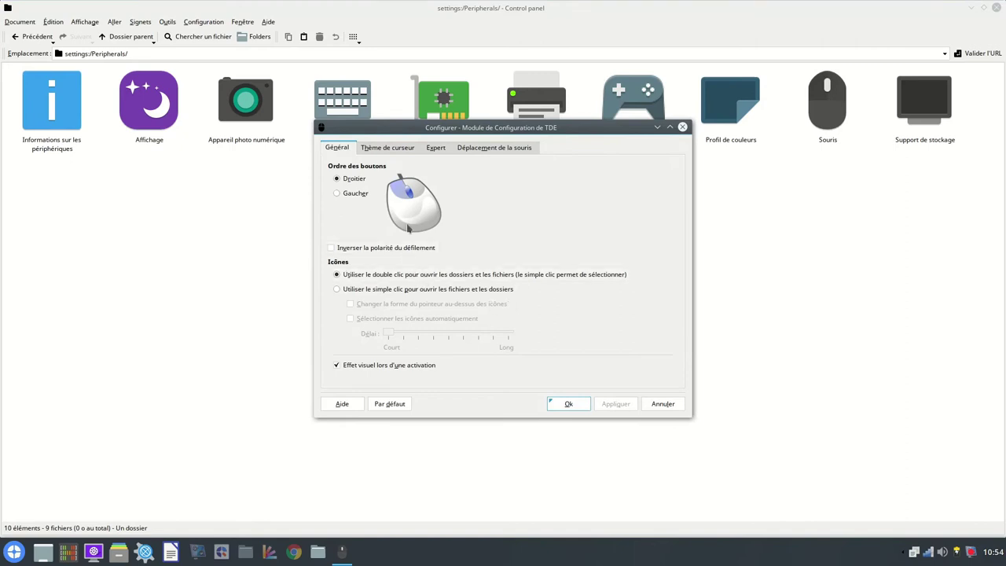
left_click(377, 151)
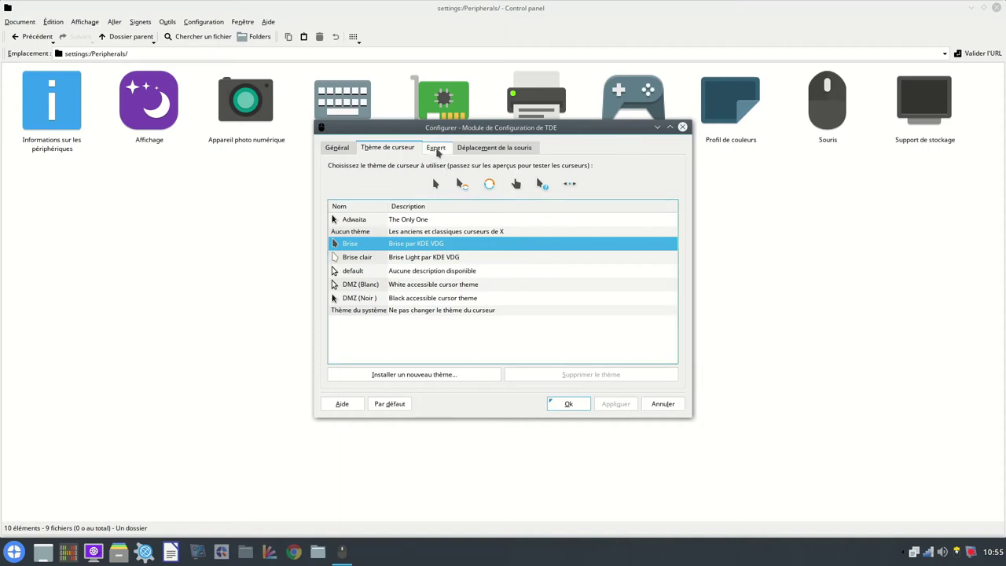
left_click(436, 149)
left_click(498, 149)
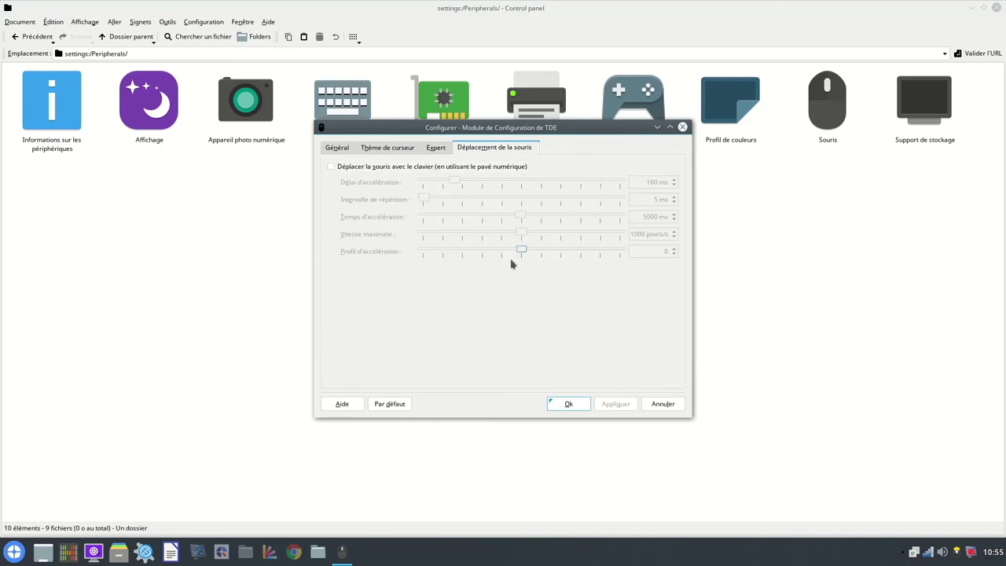
left_click(663, 404)
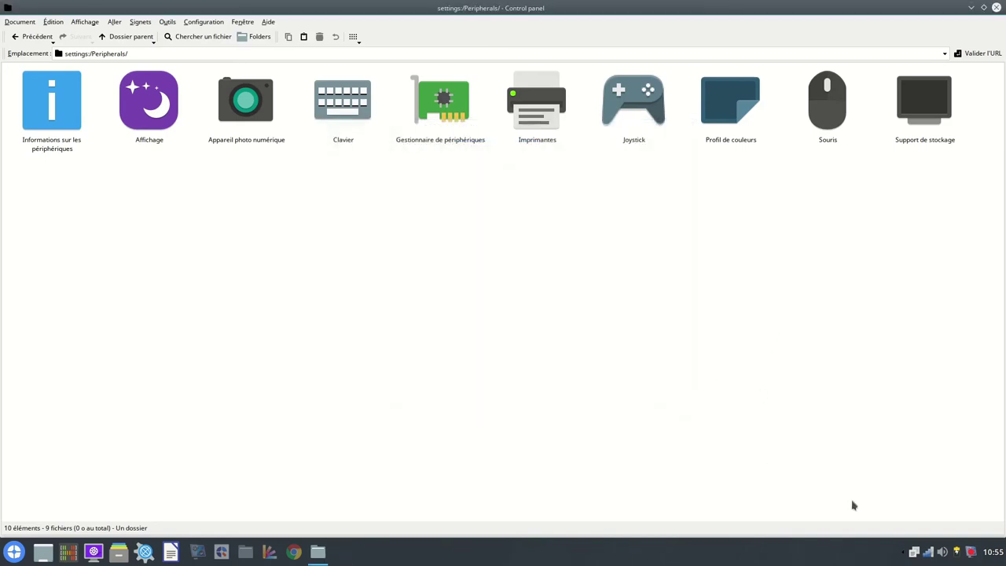
Launch Google Chrome, maximize it and load the bookmarked ubuntu-fr forum thread "Plus de son (sortie fictive)".
left_click(942, 552)
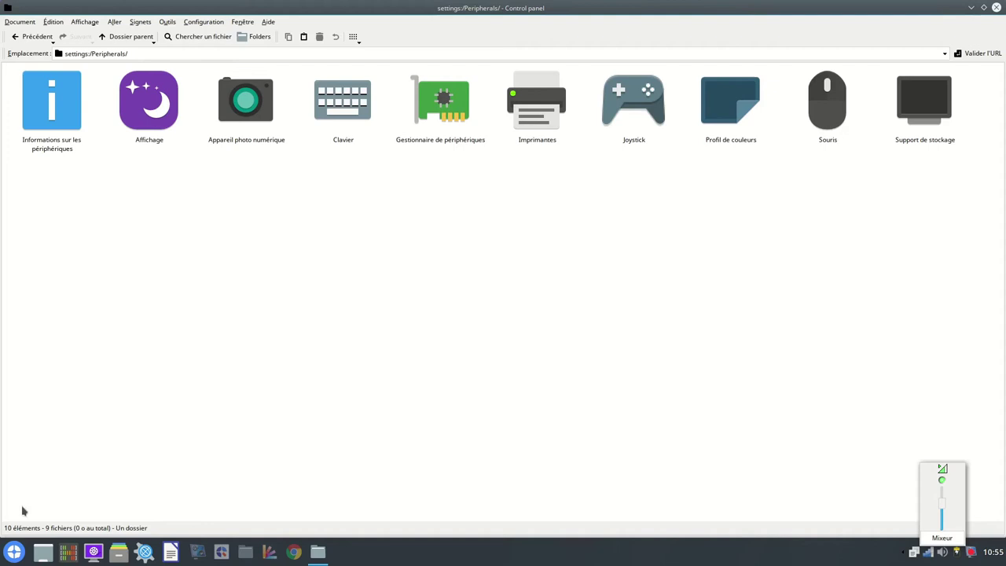
left_click(20, 555)
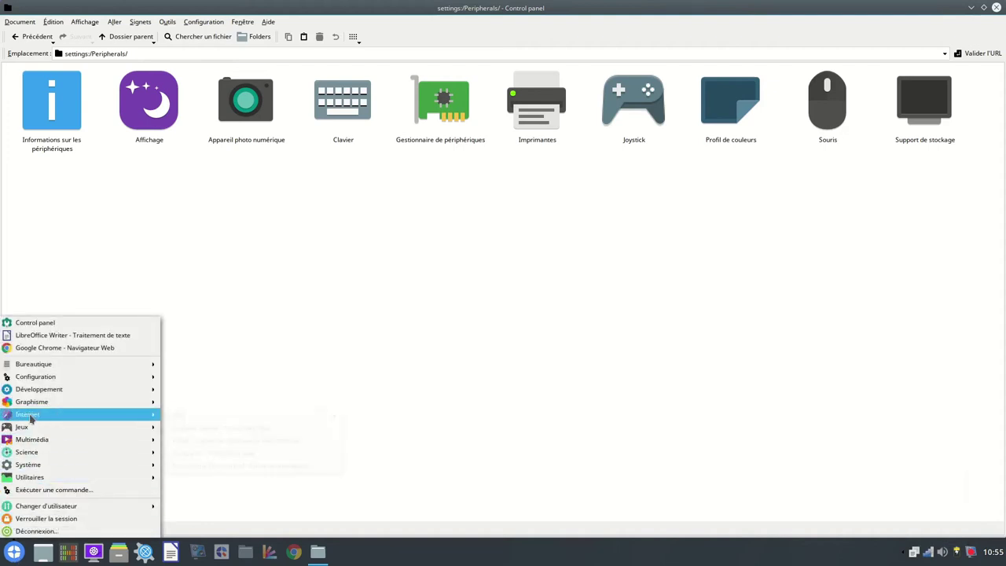
mouse_move(38, 414)
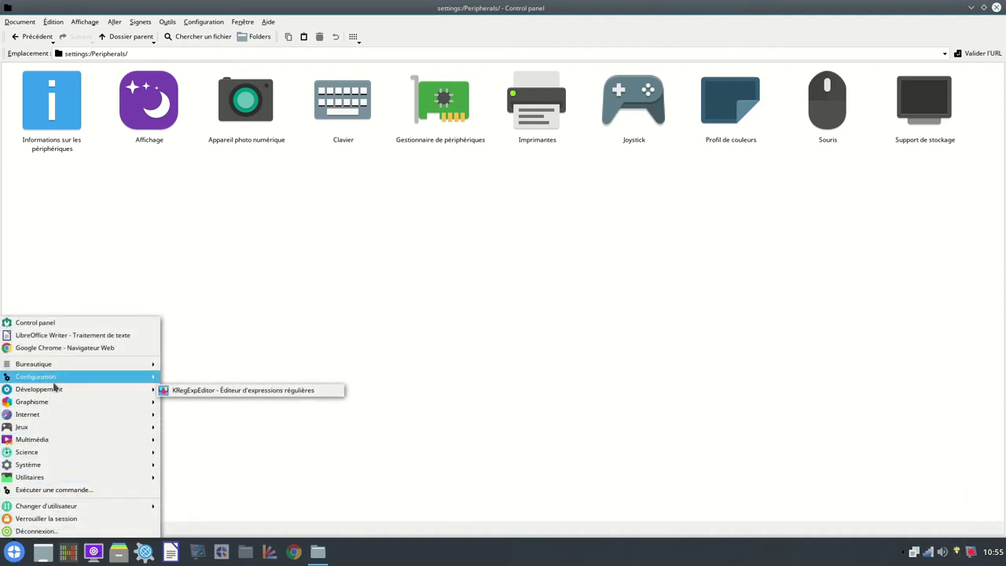
mouse_move(52, 379)
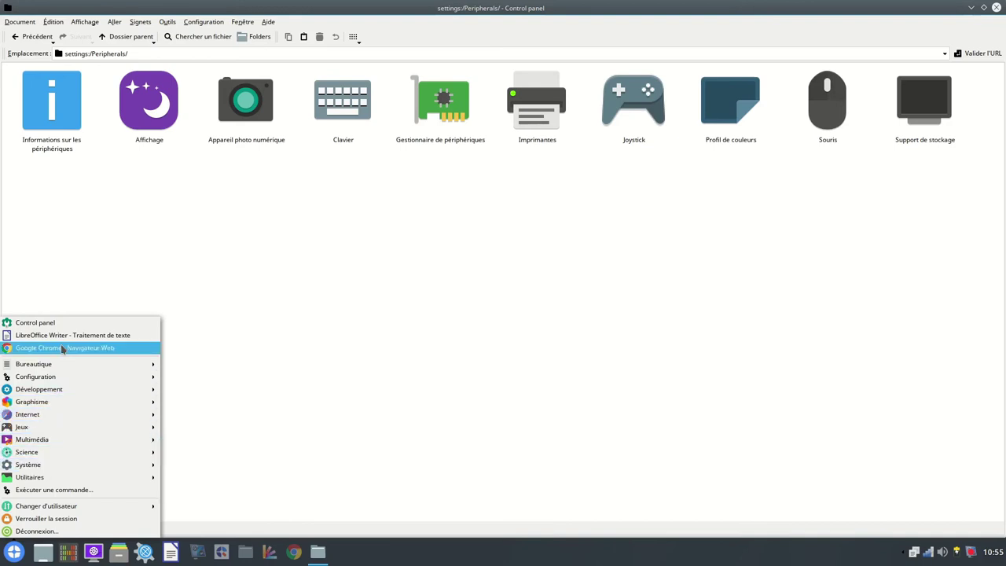
left_click(63, 348)
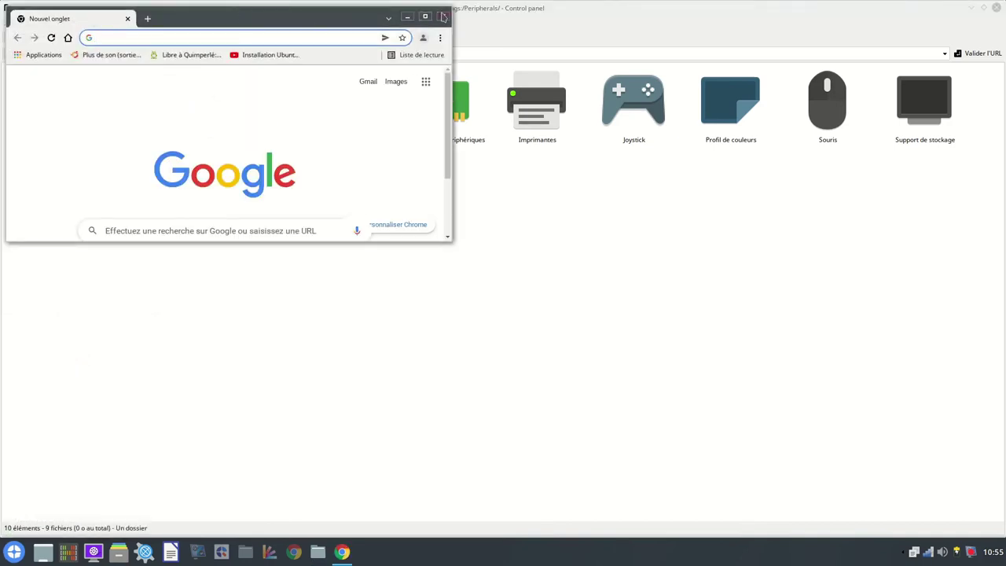
left_click(425, 16)
left_click(99, 45)
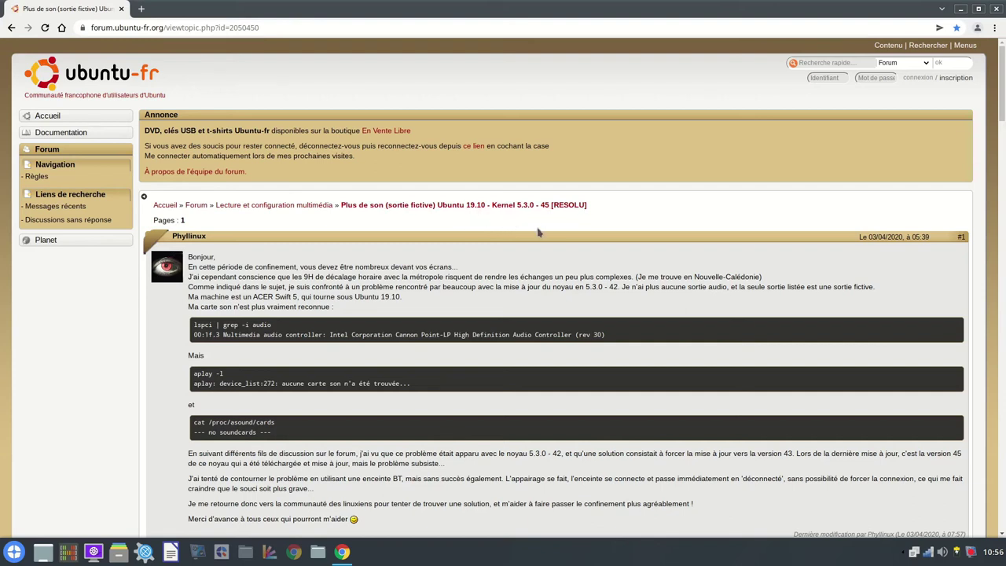
Read through the forum thread down to reply #13, which describes editing /etc/modprobe.d/alsa-base.conf.
scroll(515, 260, "down", 5)
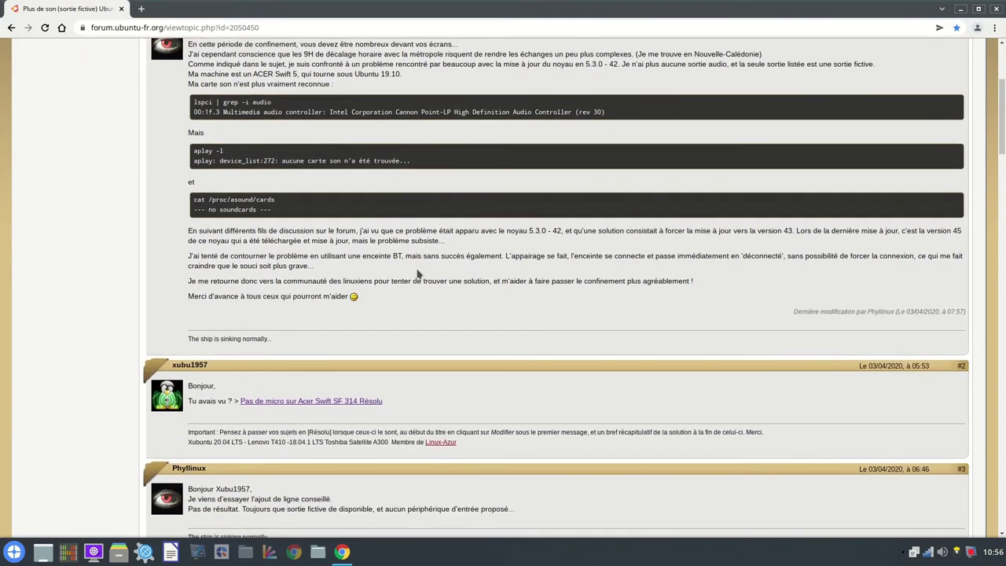
scroll(419, 273, "down", 3)
scroll(331, 265, "down", 14)
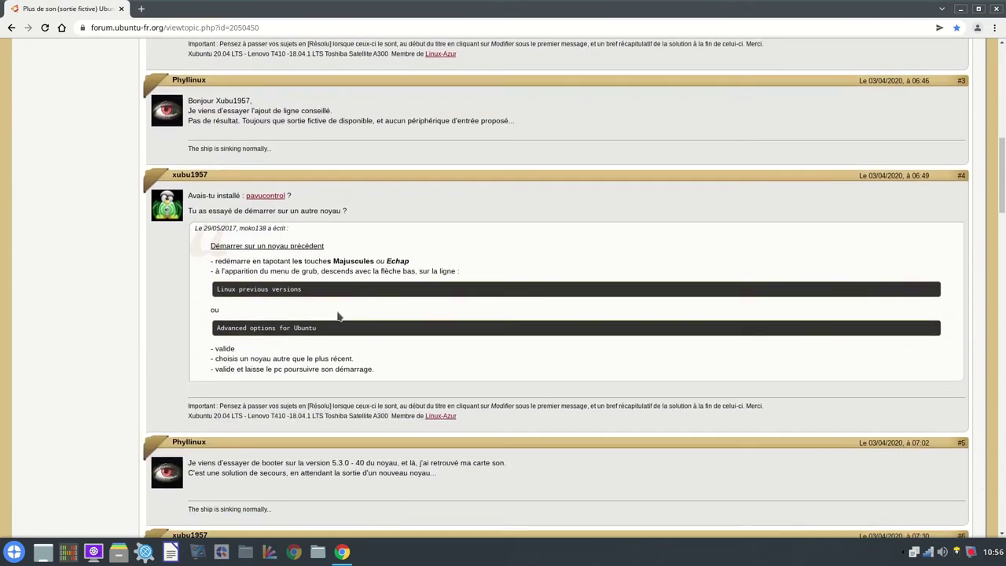
scroll(340, 315, "down", 20)
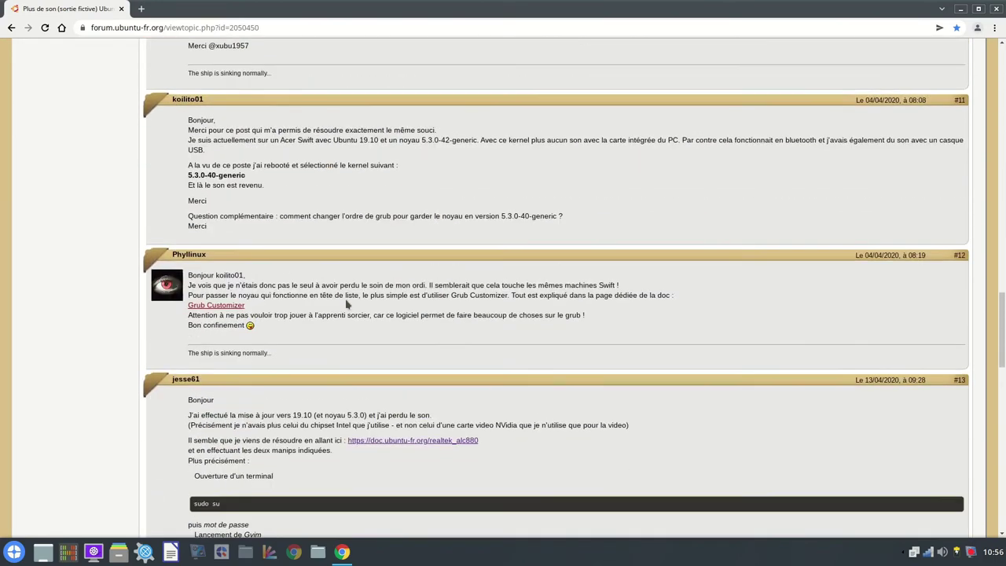
scroll(343, 311, "down", 2)
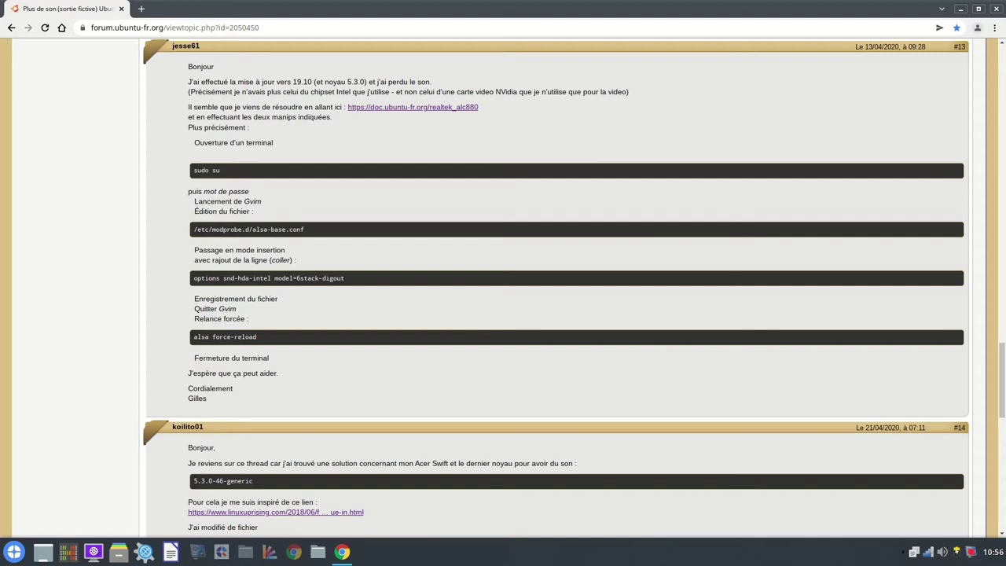
Open a Konsole terminal with the unexecuted command sudo kwrite /etc/modprobe.d/blacklist.conf, and highlight "Gvim" in forum reply #13.
left_click(11, 554)
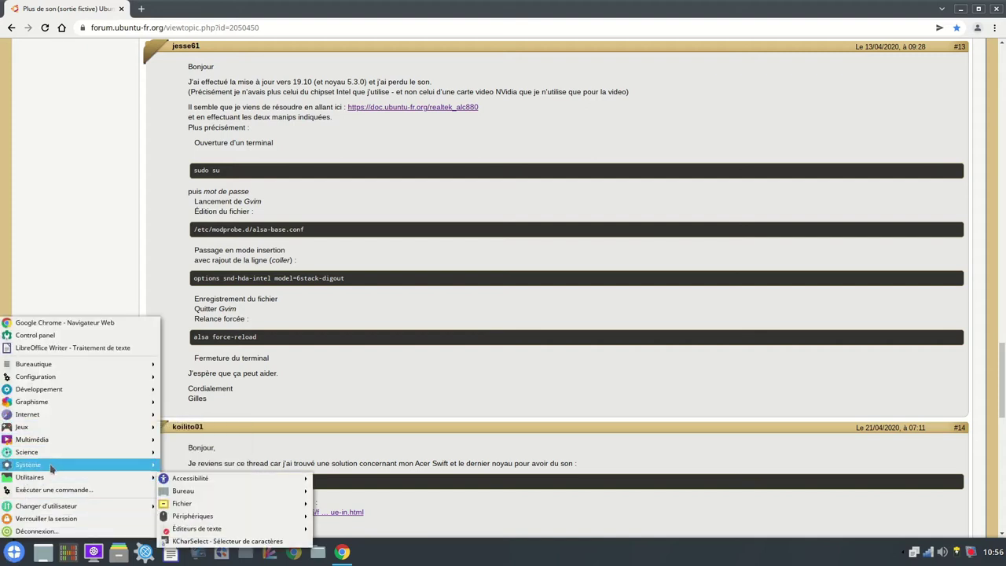
mouse_move(79, 464)
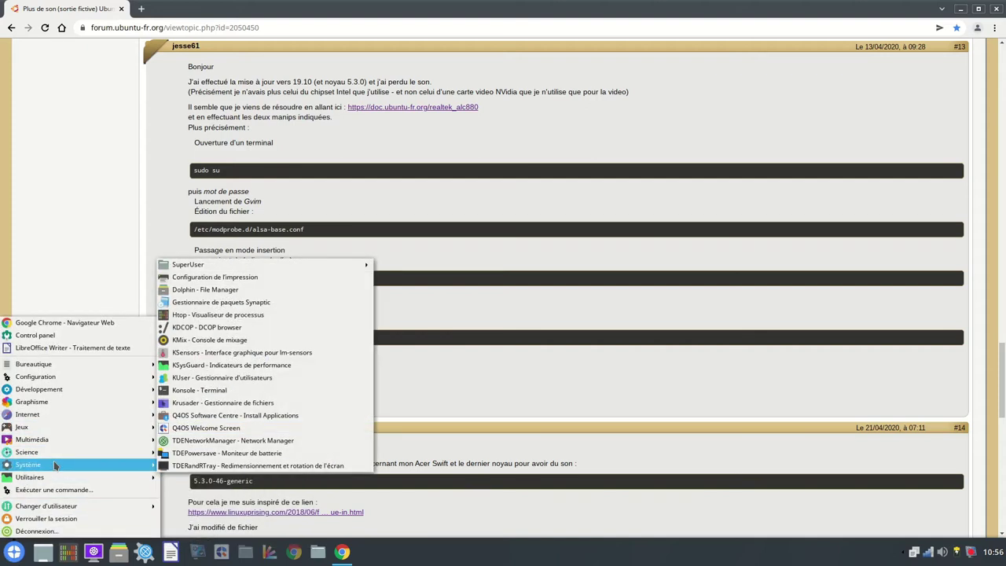
left_click(222, 391)
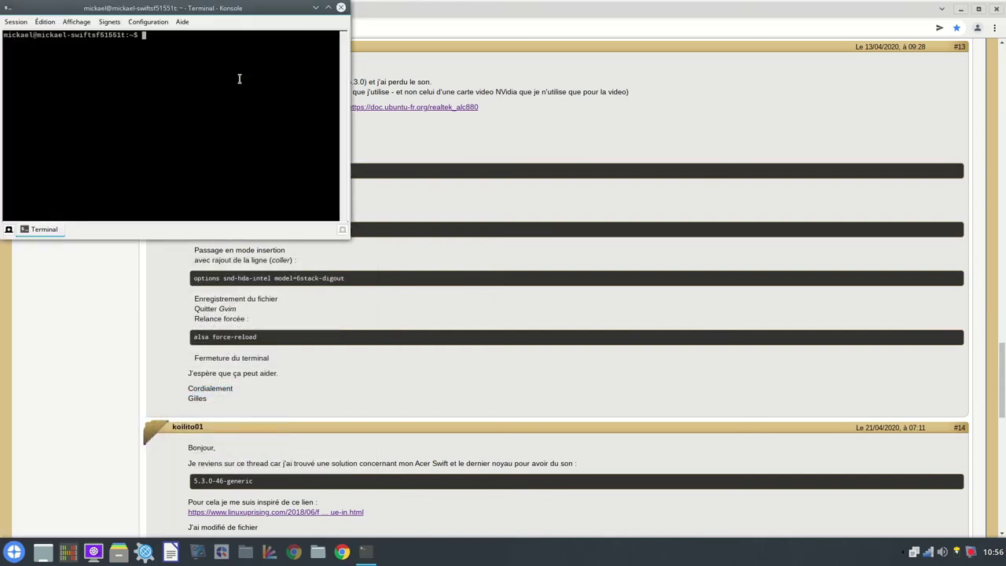
type("sudo kwrite /etc/modprobe.d/blacklist.conf")
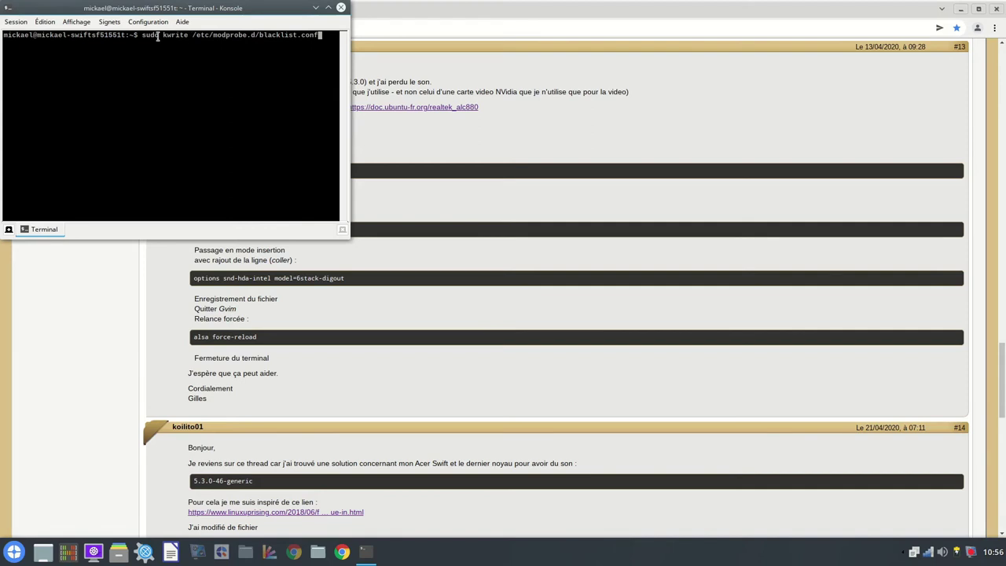
left_click_drag(183, 8, 738, 92)
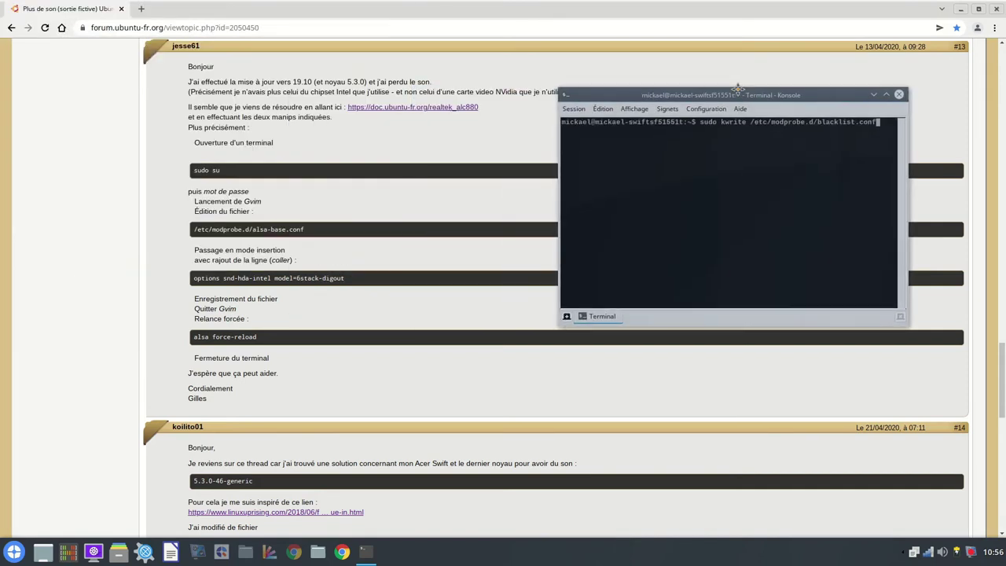
left_click(243, 201)
left_click_drag(244, 201, 267, 203)
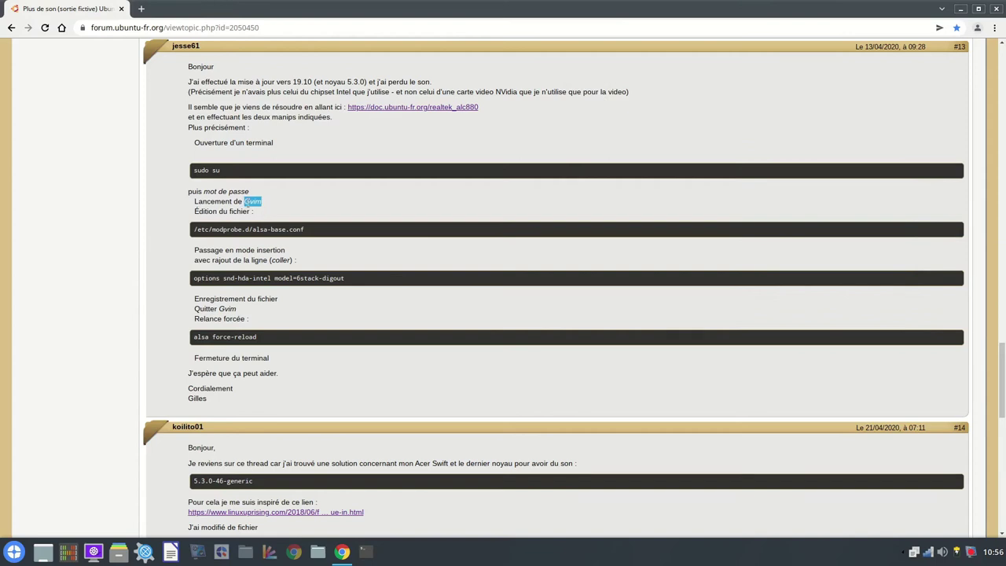
Run sudo kwrite /etc/modprobe.d/alsa-base.conf in the terminal and insert a blank line above the options line in KWrite.
left_click(365, 550)
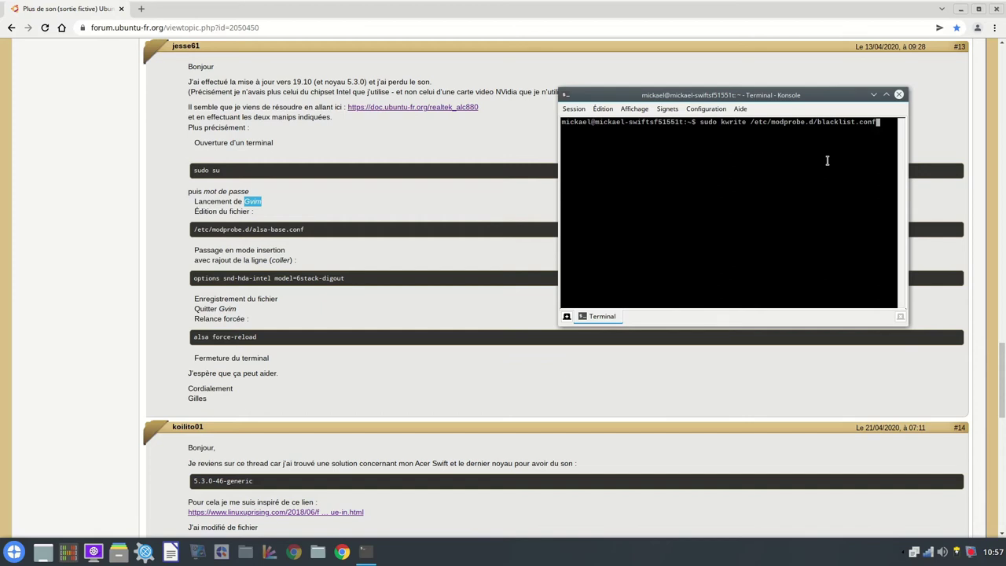
key("Up")
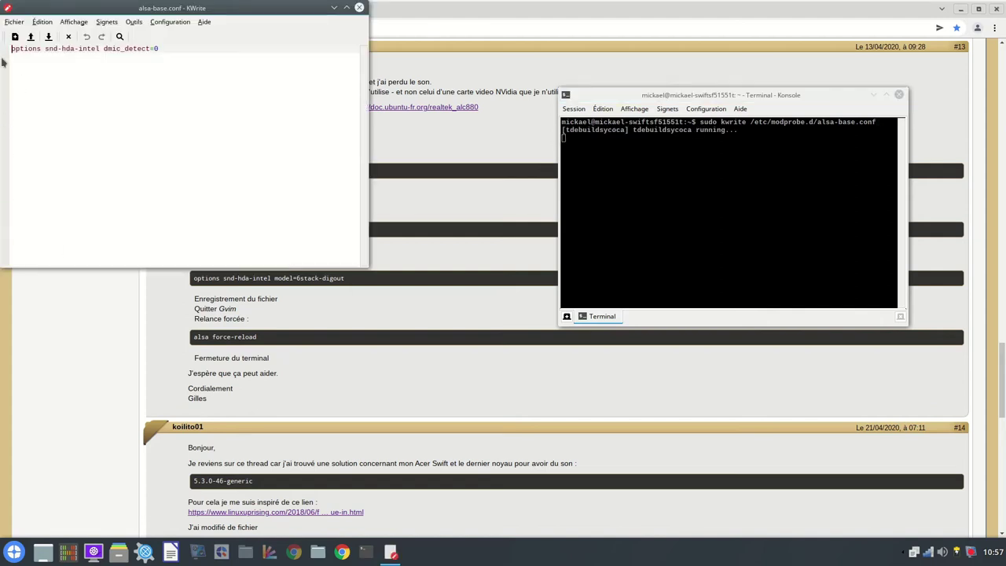
left_click_drag(139, 4, 284, 308)
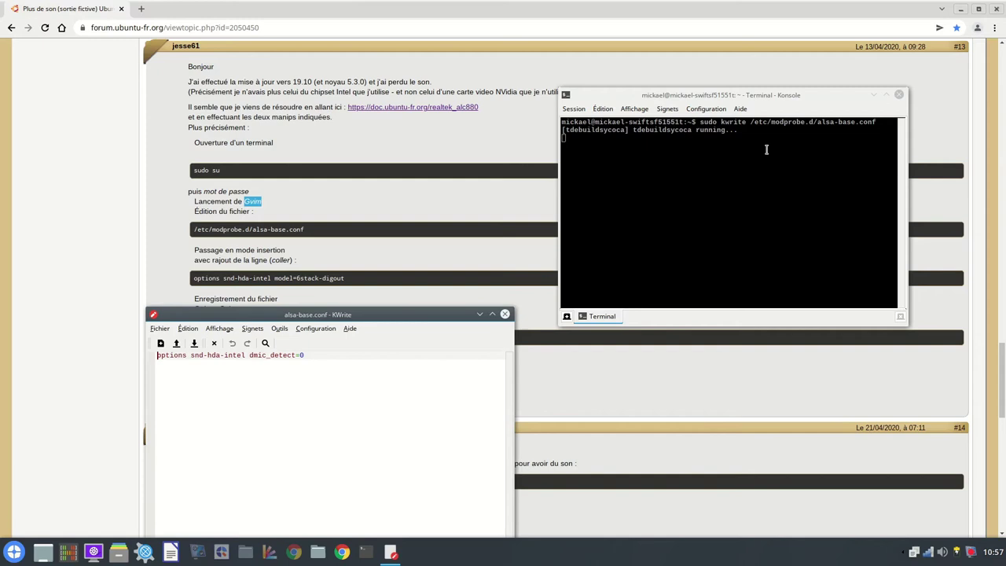
key("Return")
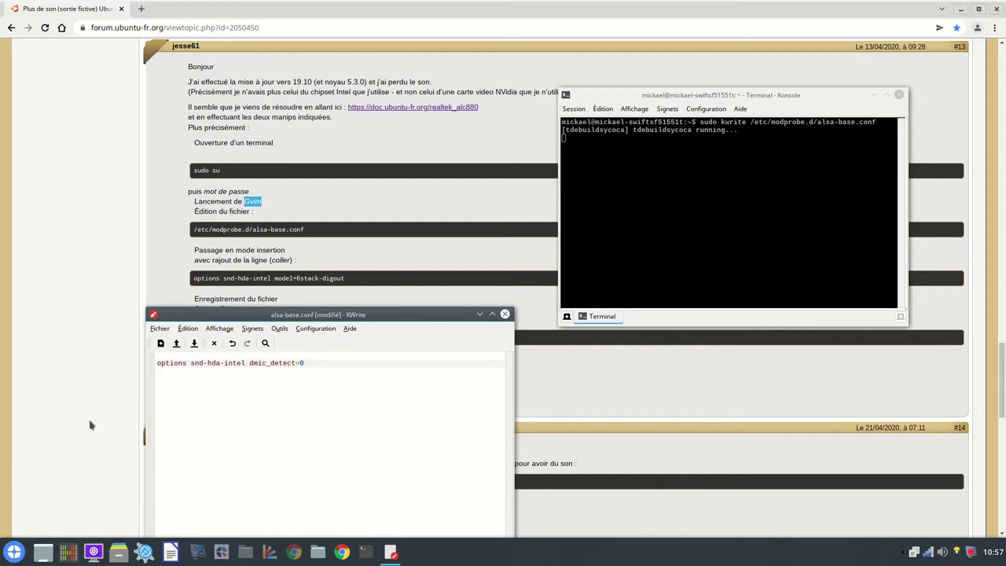
Open a second Konsole terminal and run sudo kwrite /etc/modprobe.d/blacklist.conf, placing the editor beside the alsa-base.conf window.
left_click(15, 552)
mouse_move(135, 436)
left_click(236, 388)
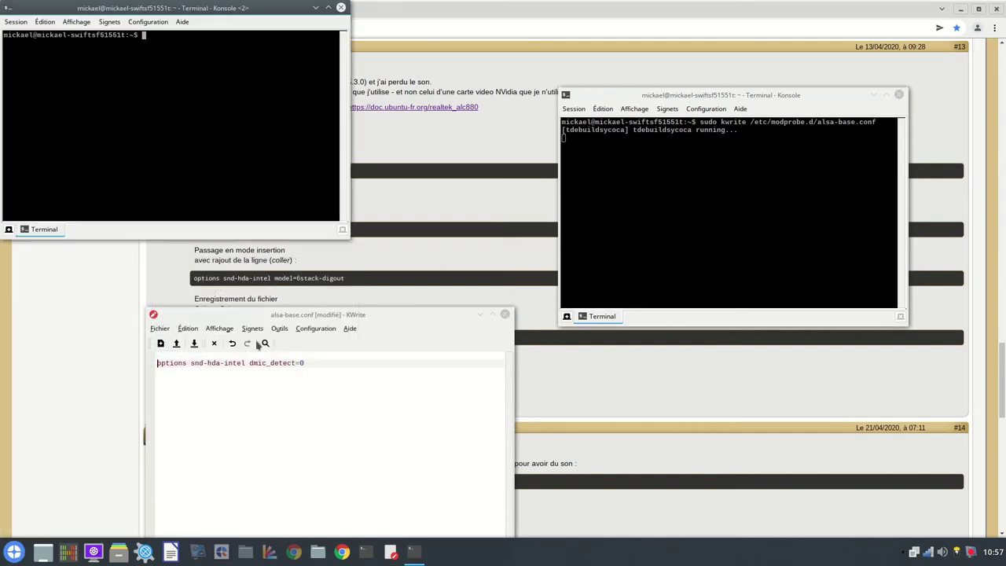
type("sudo kwrite /etc/modprobe.d/blacklist.conf")
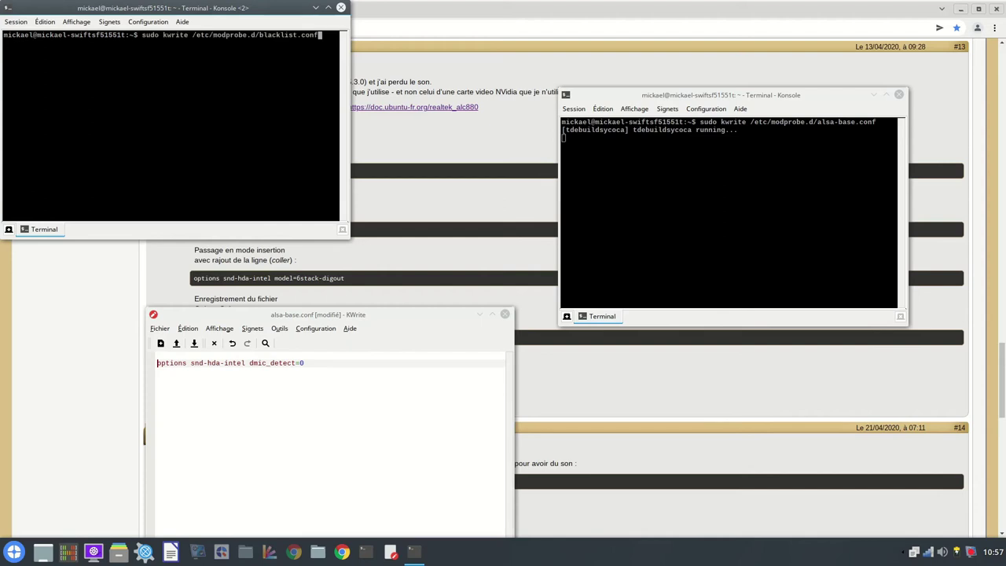
key("Return")
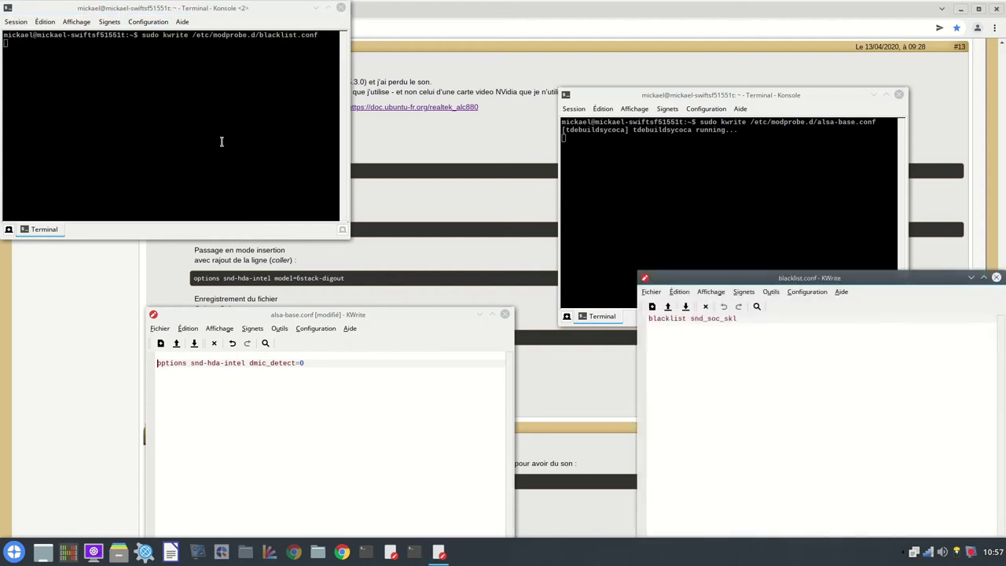
left_click_drag(699, 279, 649, 245)
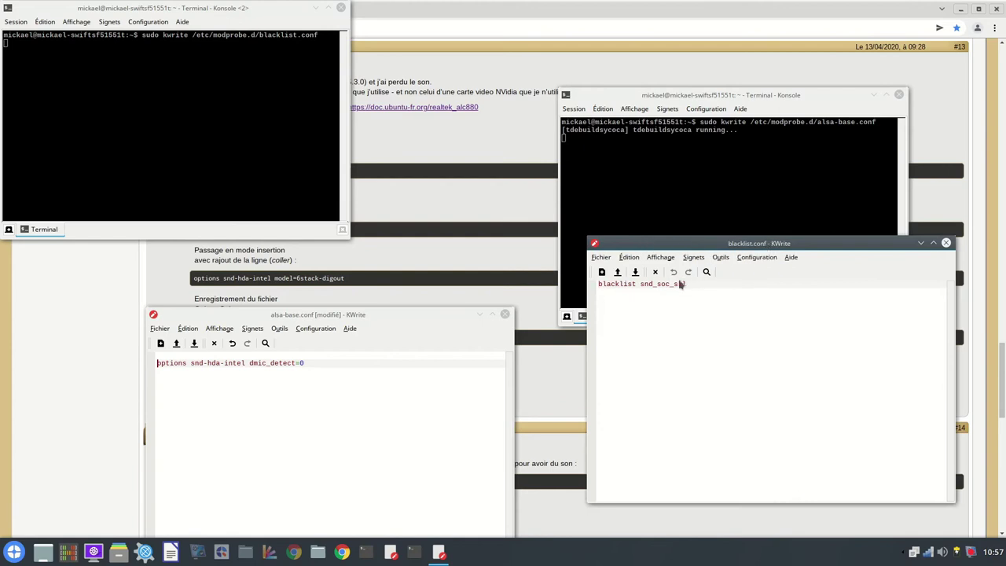
Close both KWrite editors, discarding the unsaved alsa-base.conf change, and close the two Konsole terminals.
left_click_drag(409, 316, 468, 234)
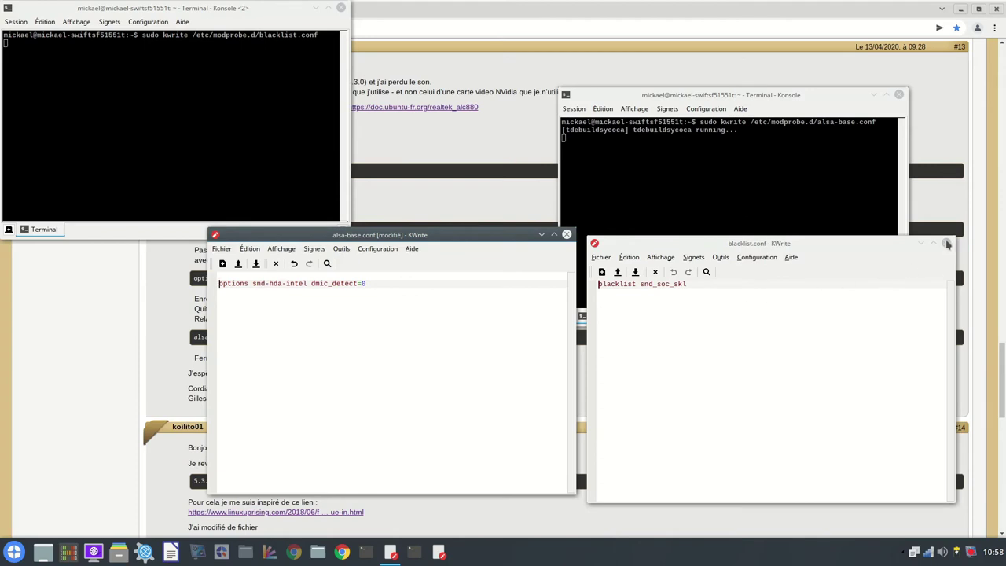
left_click(947, 244)
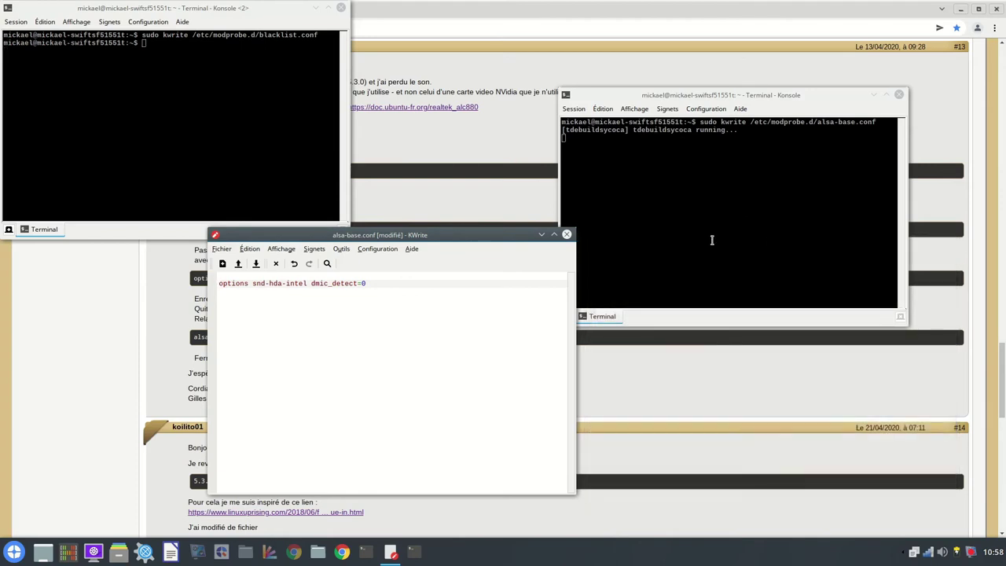
left_click(565, 234)
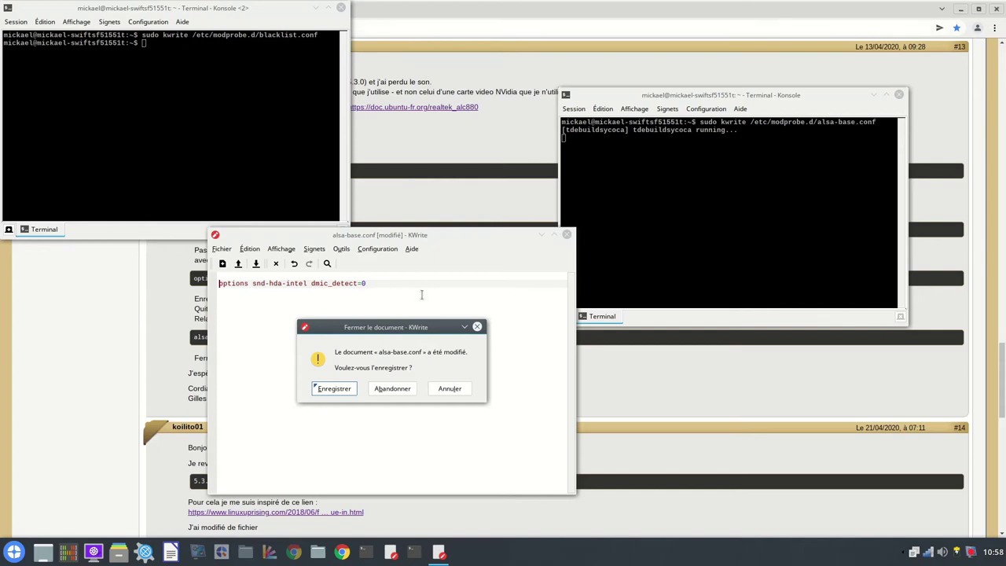
left_click(407, 390)
left_click(341, 7)
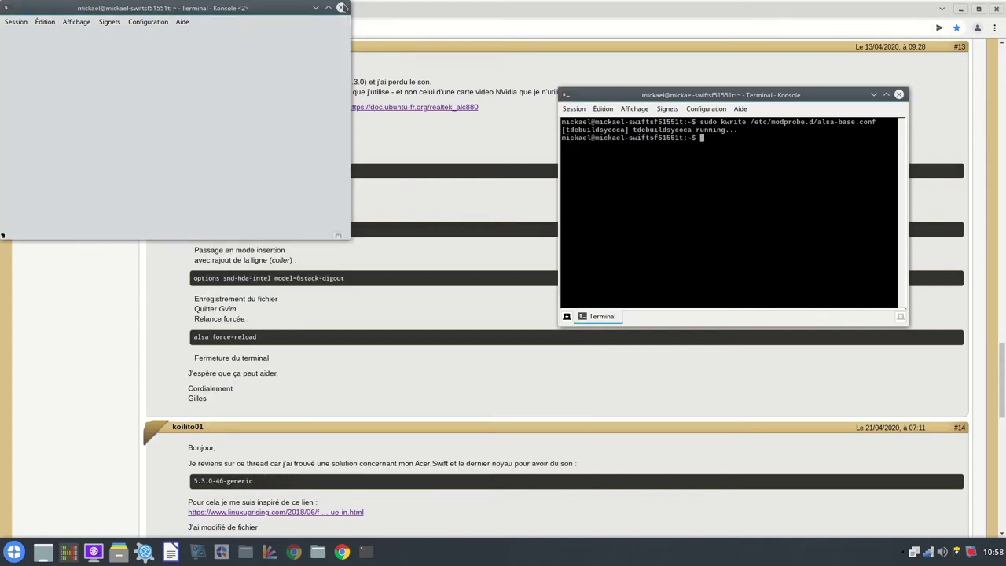
left_click(898, 95)
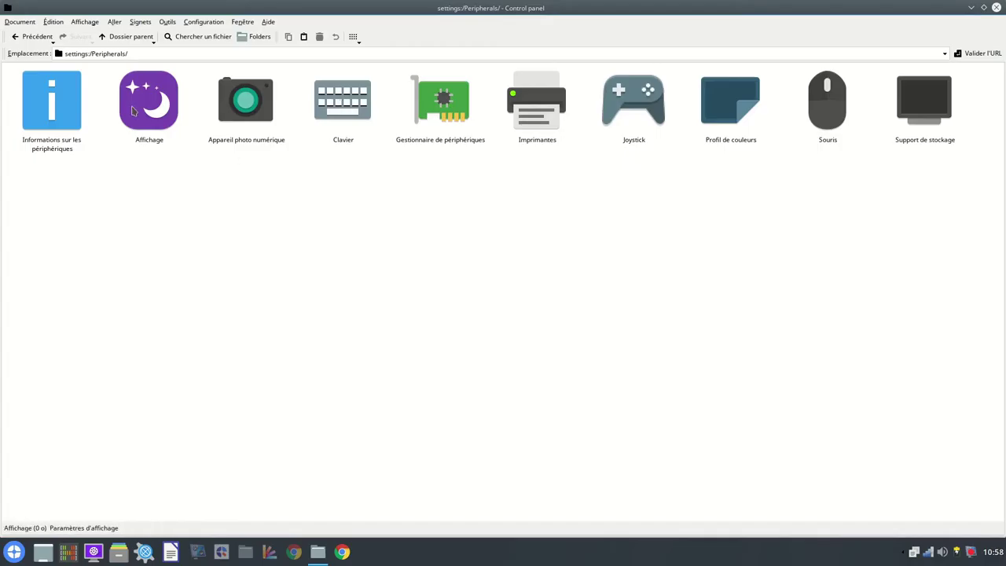
Review the display module's size and orientation settings and its power control settings, and cancel the dialog.
left_click(134, 110)
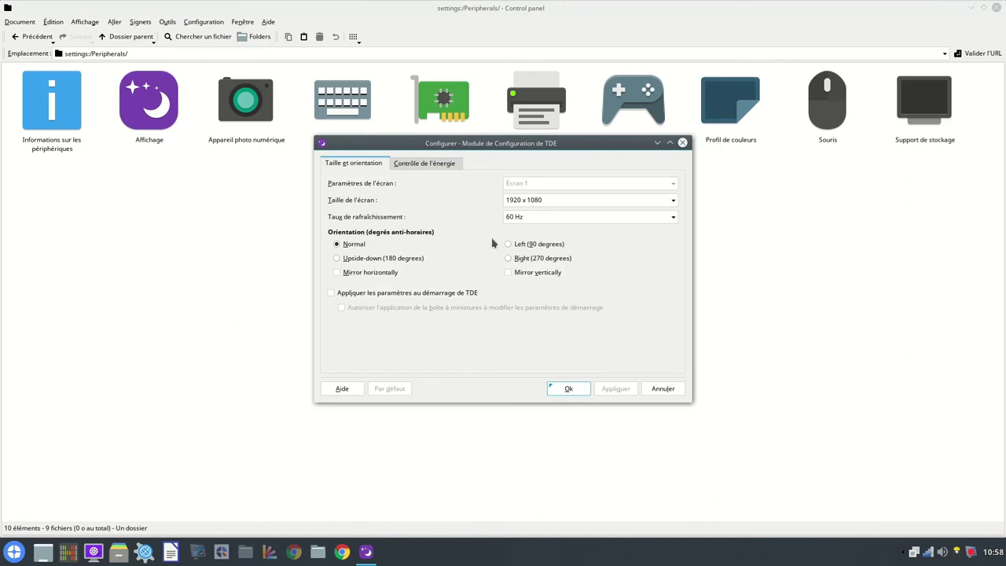
left_click(427, 163)
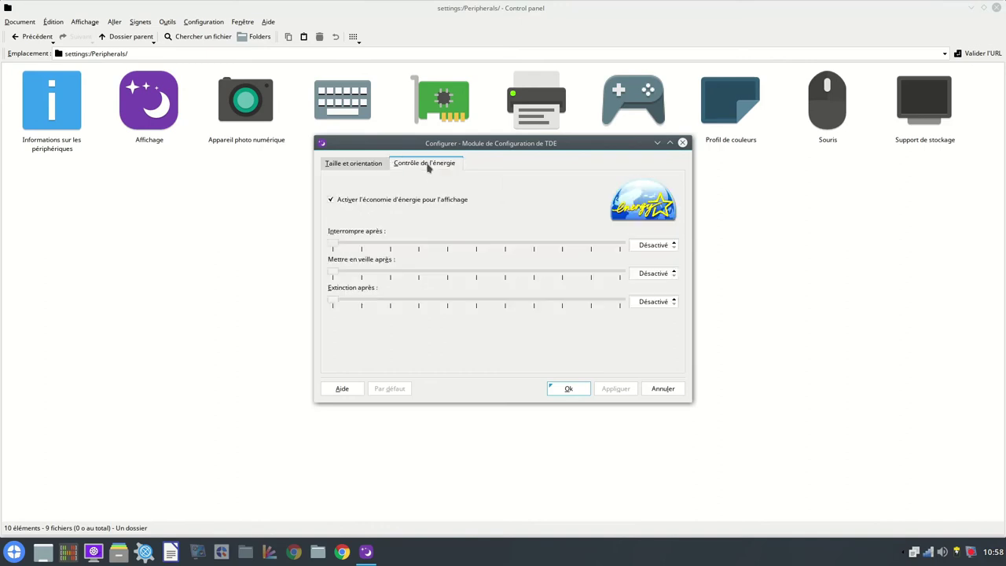
left_click(662, 388)
Open the printer configuration, unlock it by entering the account password, and close it.
left_click(541, 108)
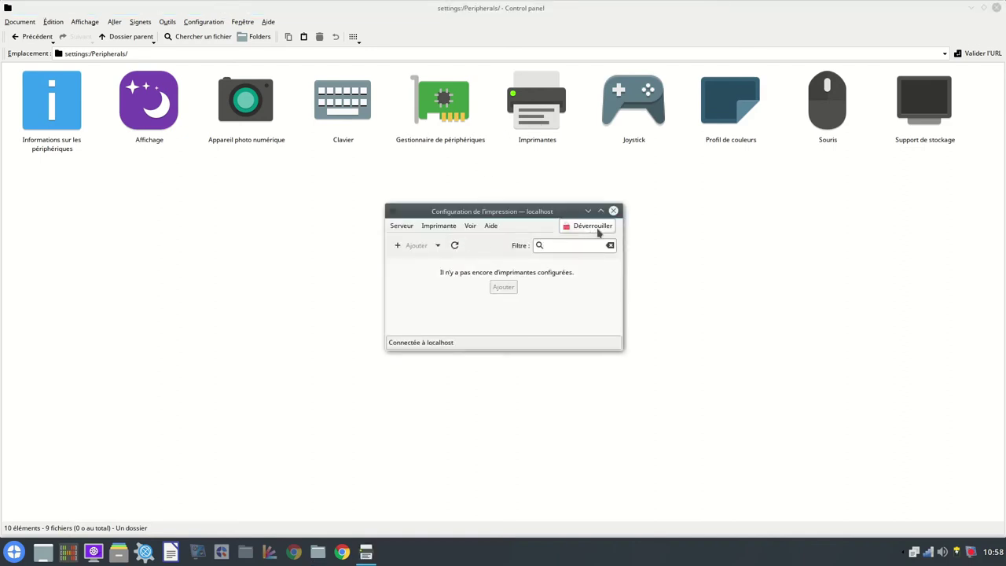
left_click(597, 229)
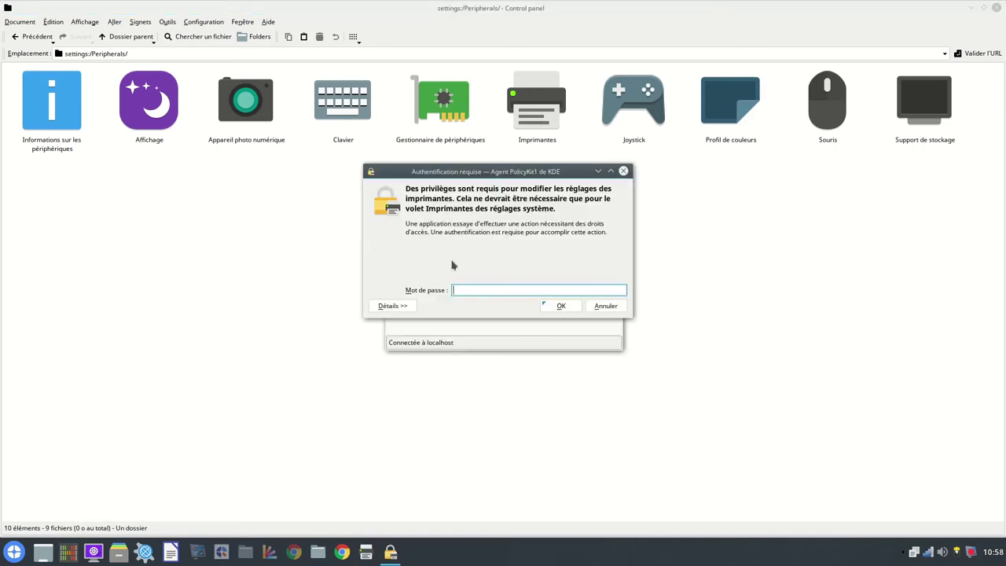
key("Return")
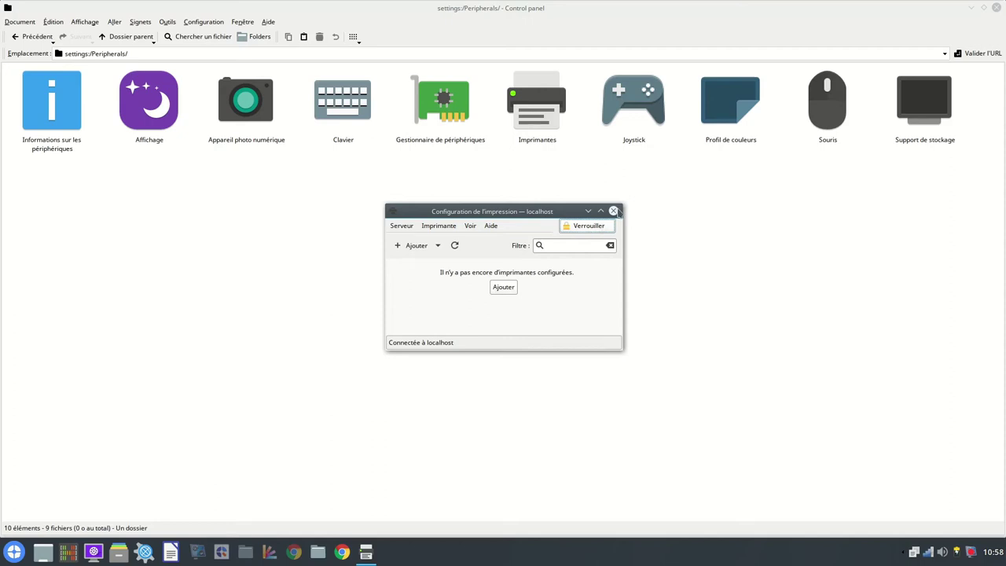
left_click(614, 211)
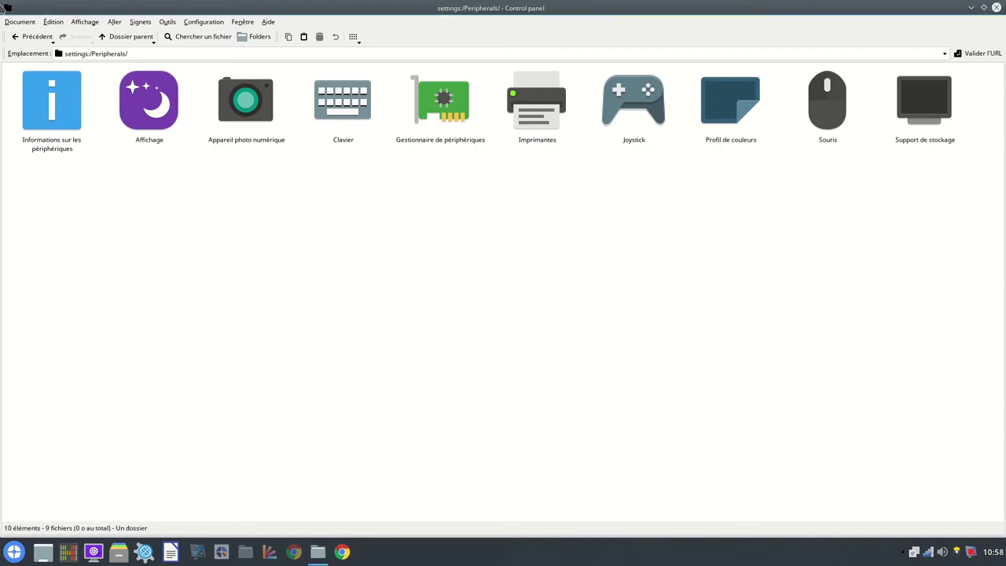
Review the privacy cleanup options under Sécurité et confidentialité, cancel them, and return to the control panel's main page.
key("alt+Left")
left_click(719, 115)
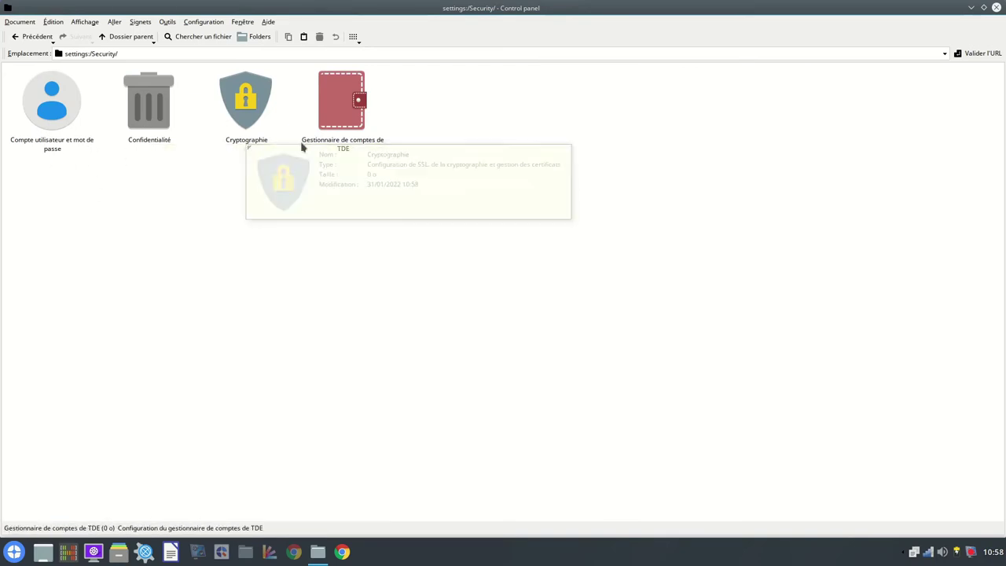
left_click(161, 107)
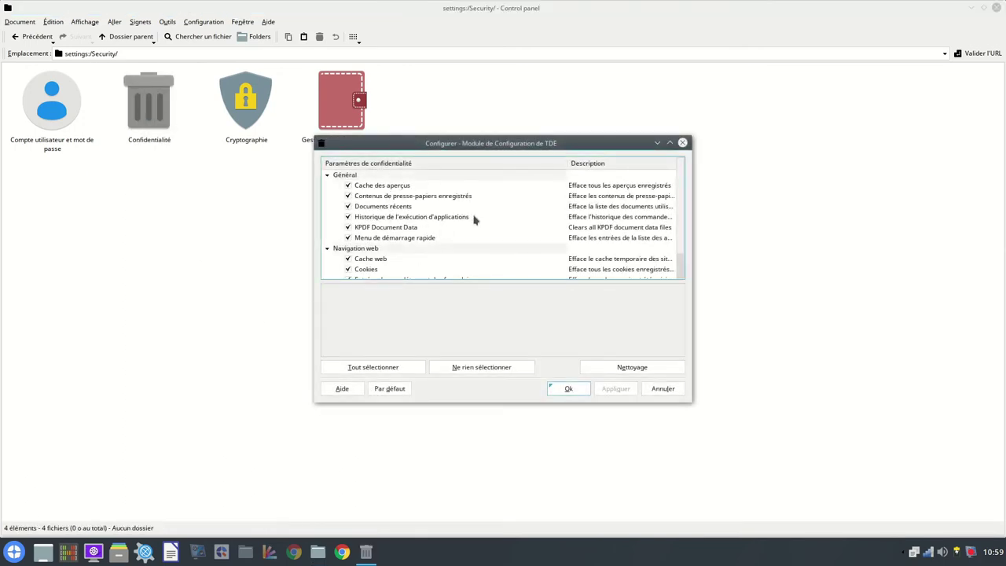
left_click_drag(685, 208, 703, 193)
left_click(654, 388)
left_click(22, 37)
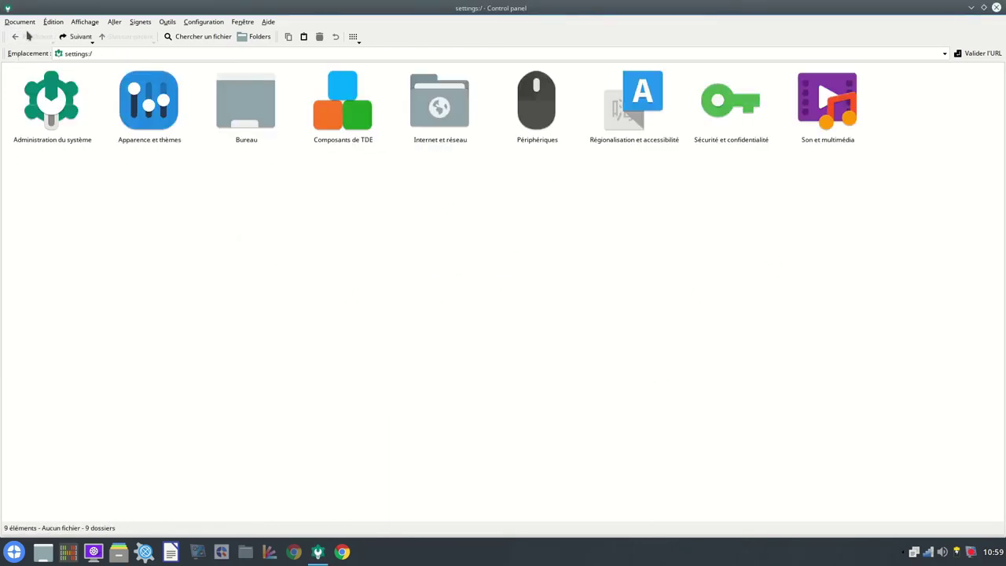
left_click(84, 37)
Look through the Configuration, Développement and Graphisme application categories, launch KSnapshot to view it, and close it.
left_click(22, 555)
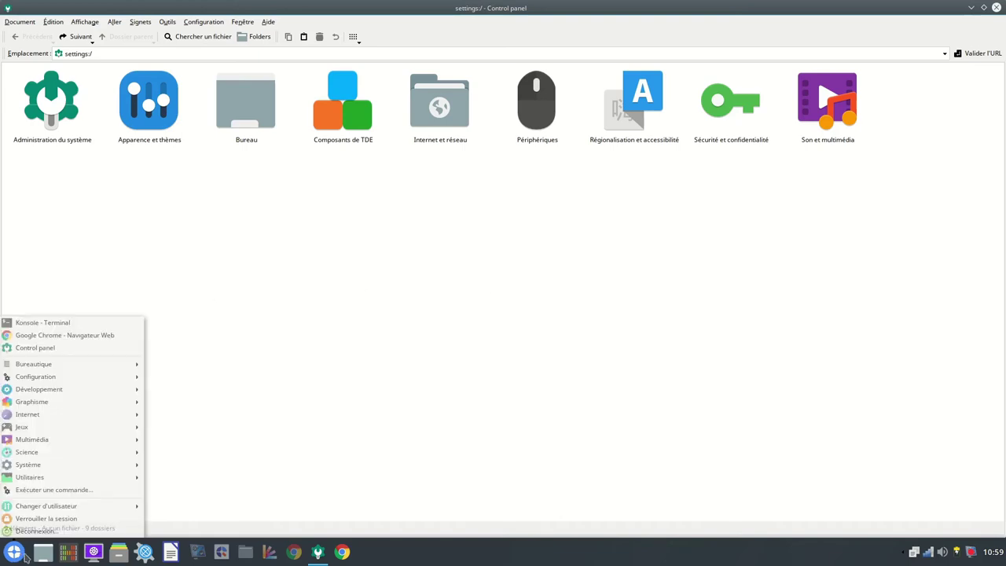
mouse_move(71, 376)
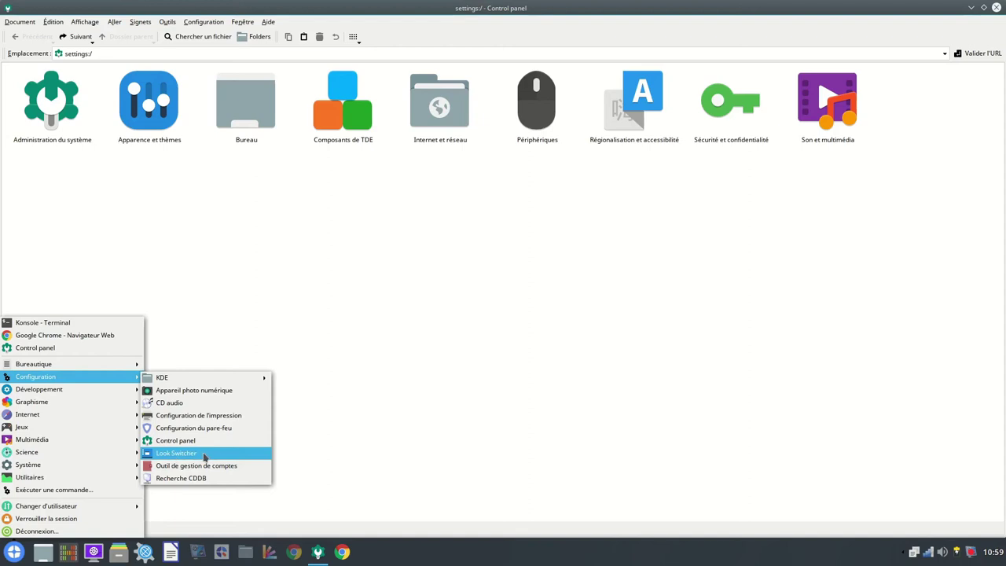
mouse_move(38, 403)
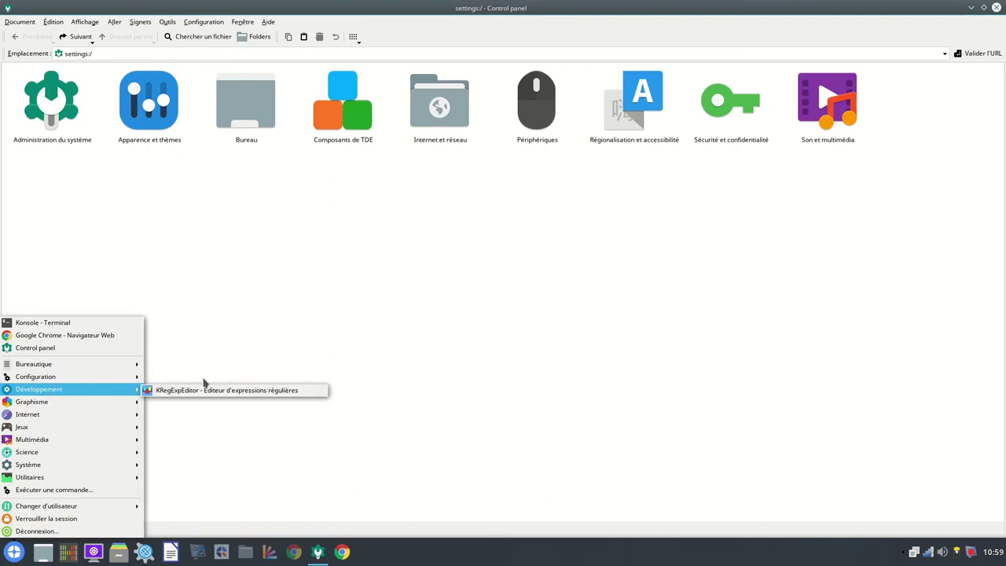
mouse_move(74, 404)
mouse_move(211, 403)
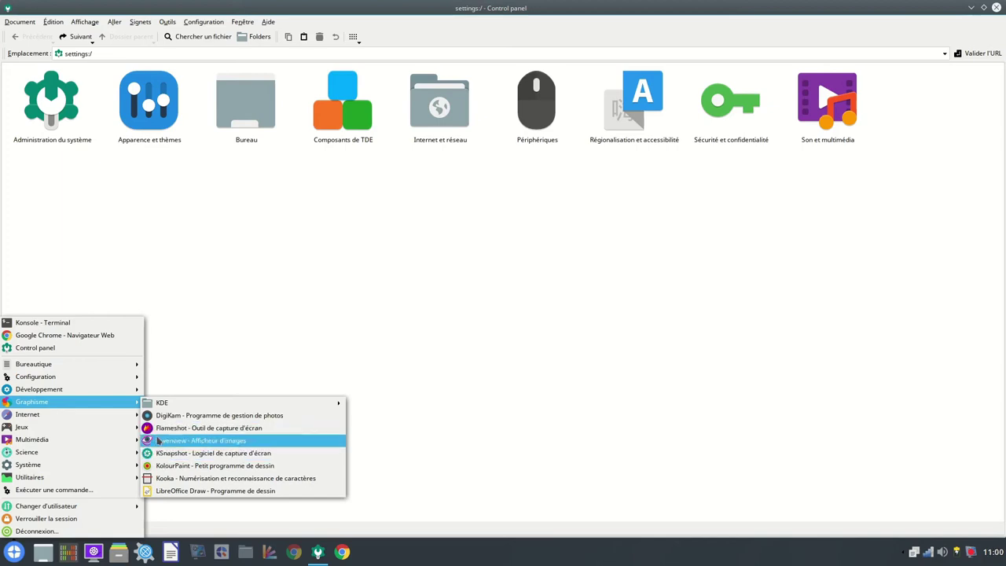
left_click(198, 456)
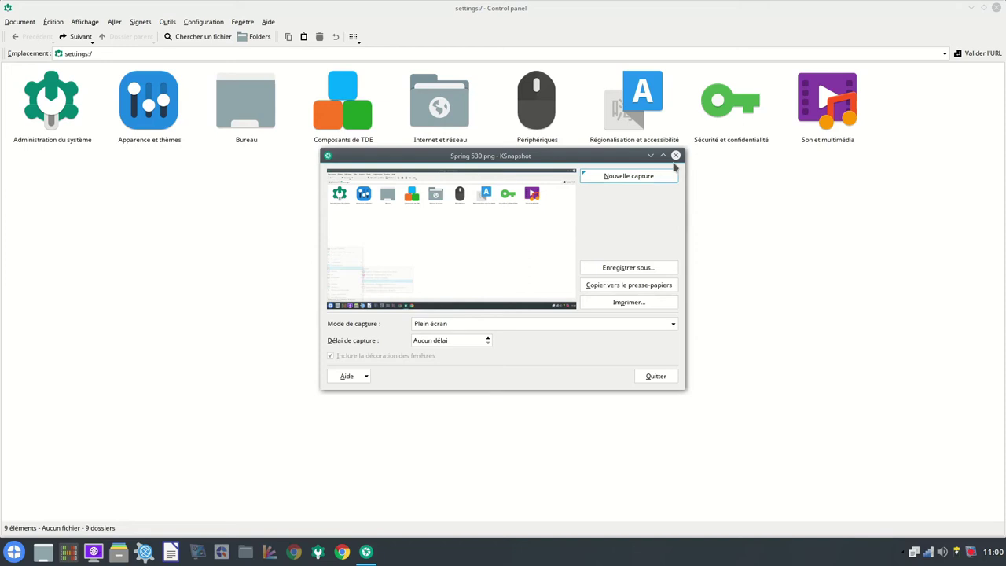
left_click(675, 156)
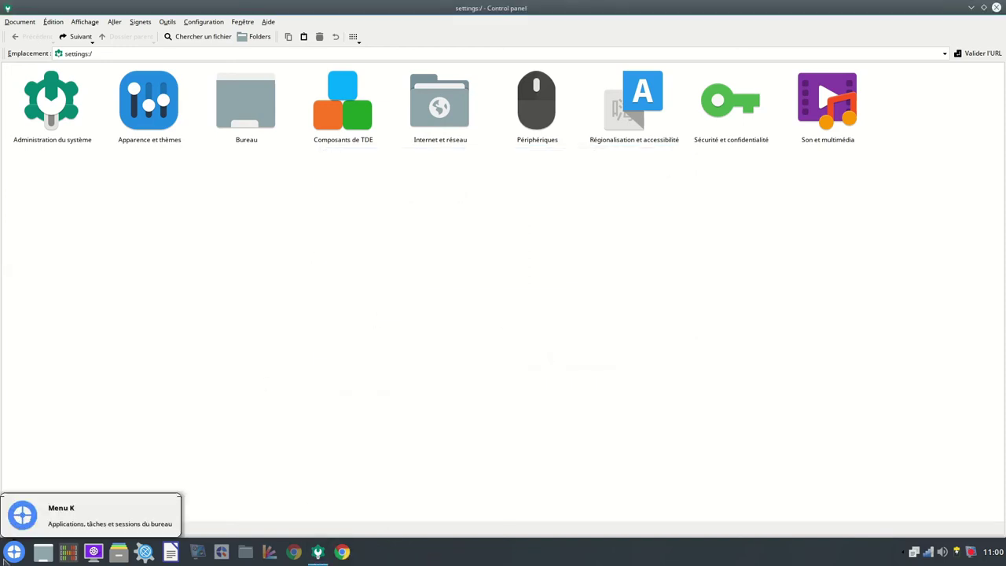
Switch to Chrome, look through the Graphisme and Internet application categories, and launch Konqueror in a maximized window.
left_click(342, 552)
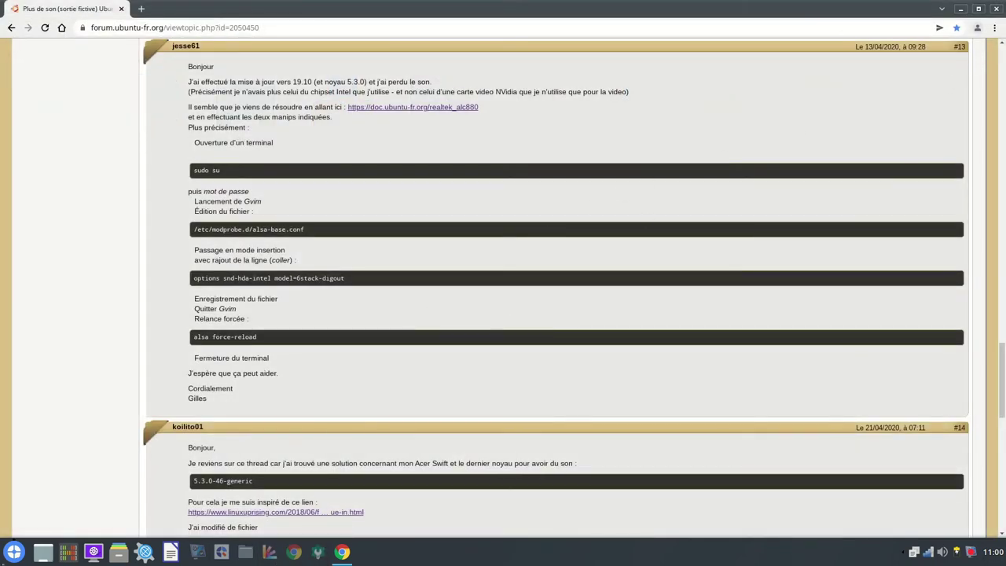
left_click(9, 553)
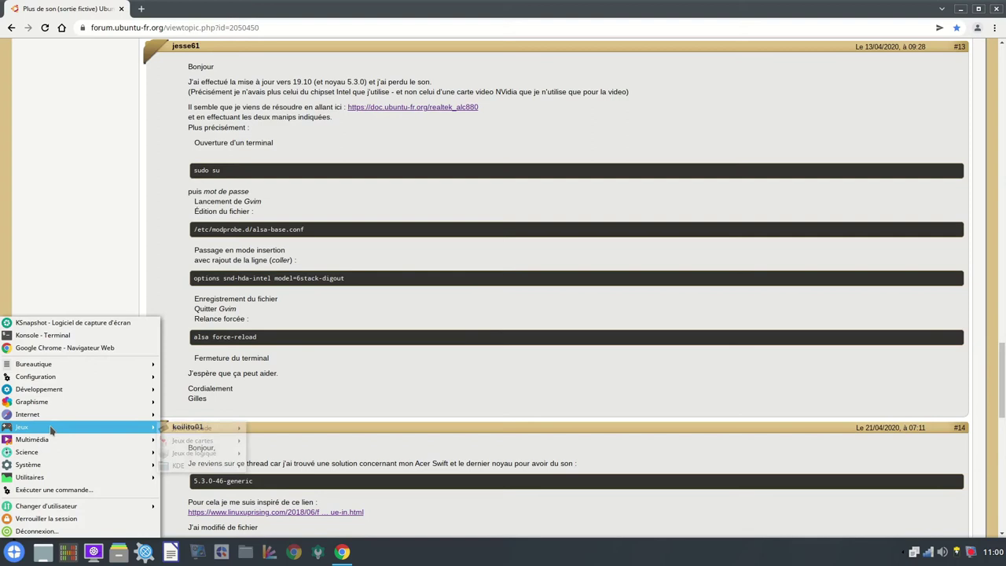
mouse_move(58, 403)
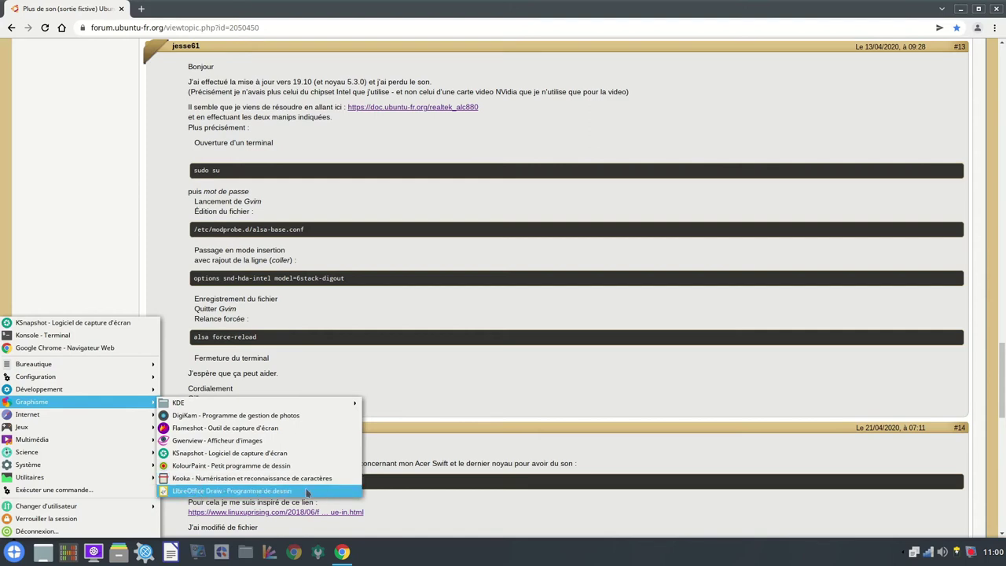
mouse_move(97, 419)
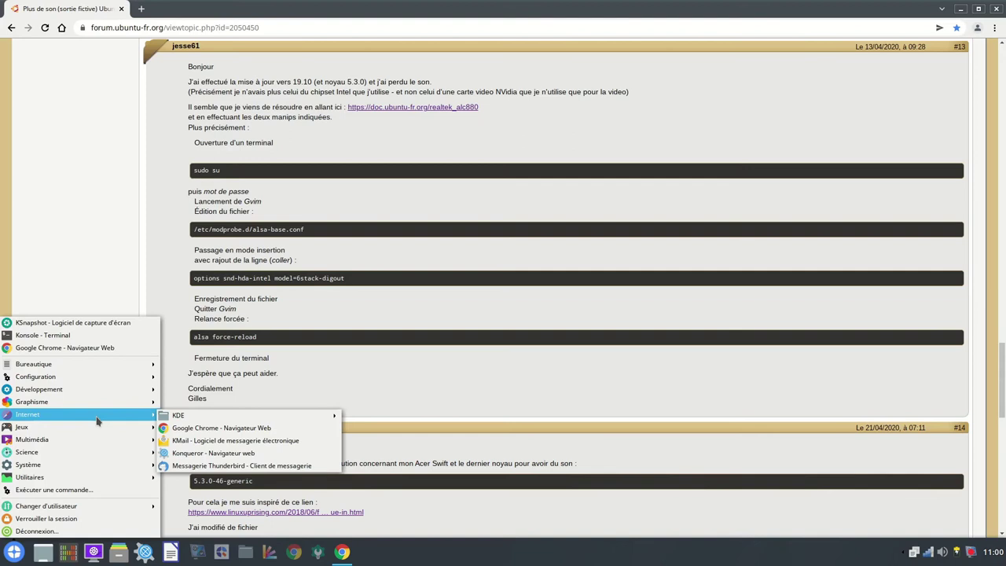
mouse_move(194, 418)
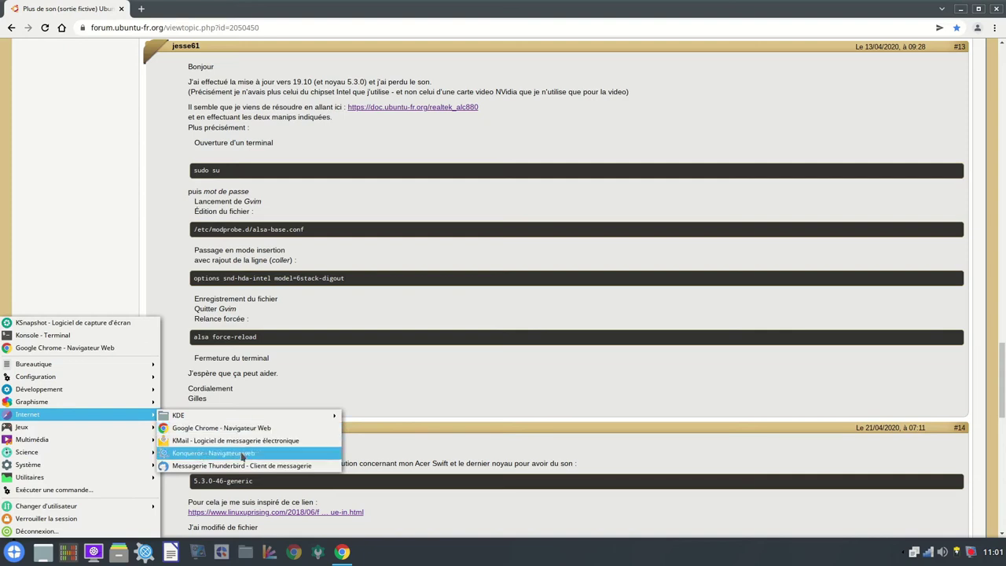
left_click(211, 453)
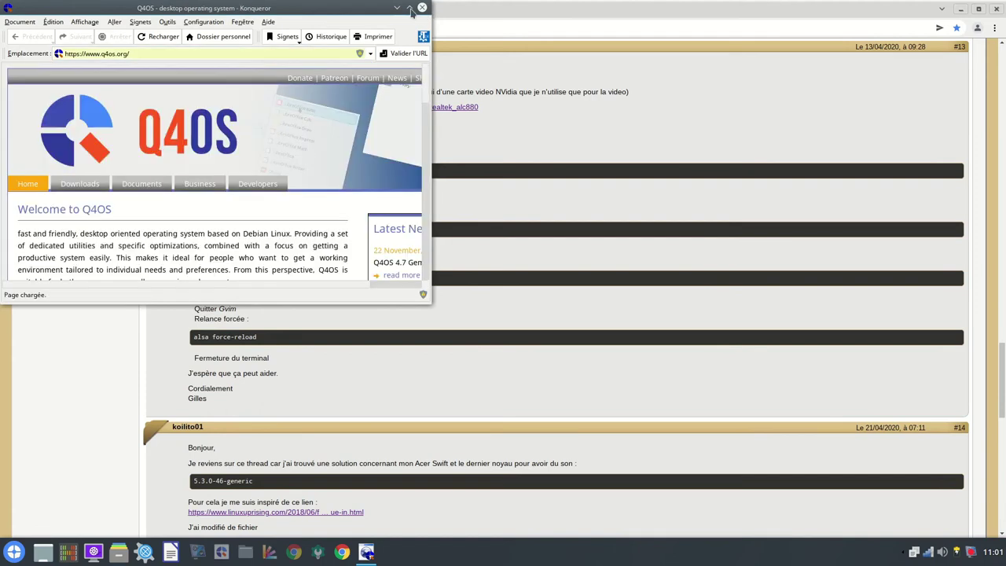
left_click(409, 8)
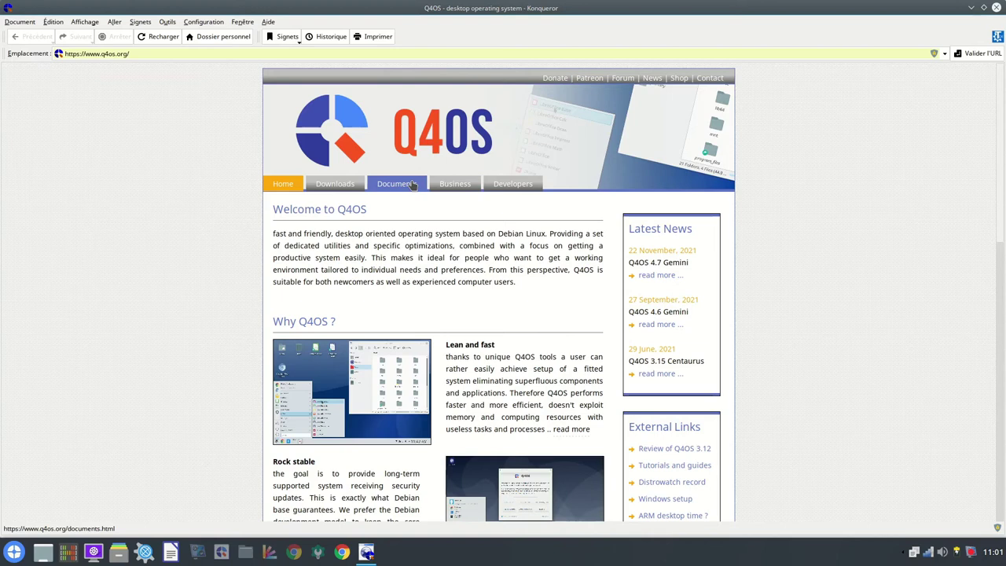
View the home folder in Konqueror, return to the q4os.org page, highlight its address, and close the browser.
left_click(204, 37)
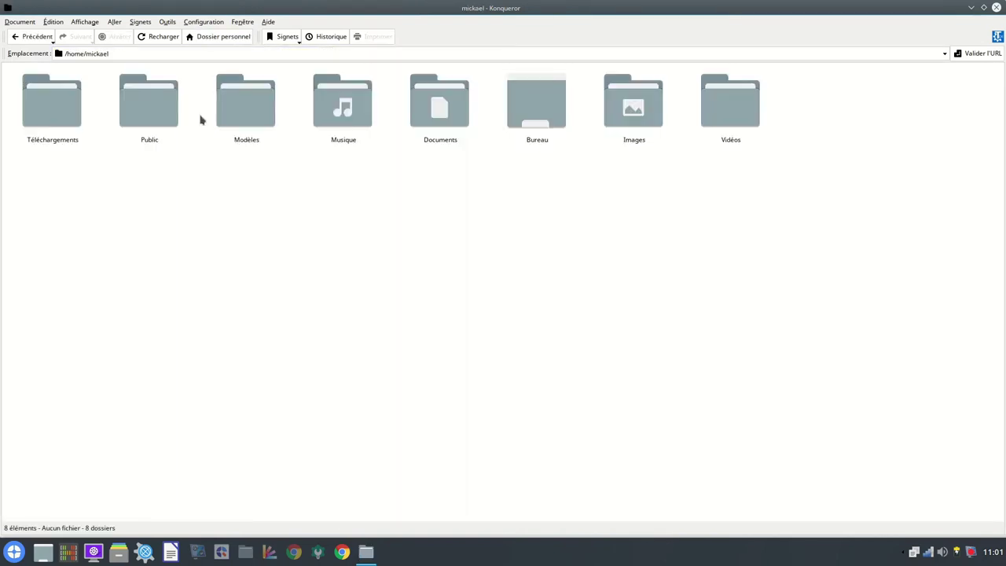
left_click(146, 38)
left_click(16, 37)
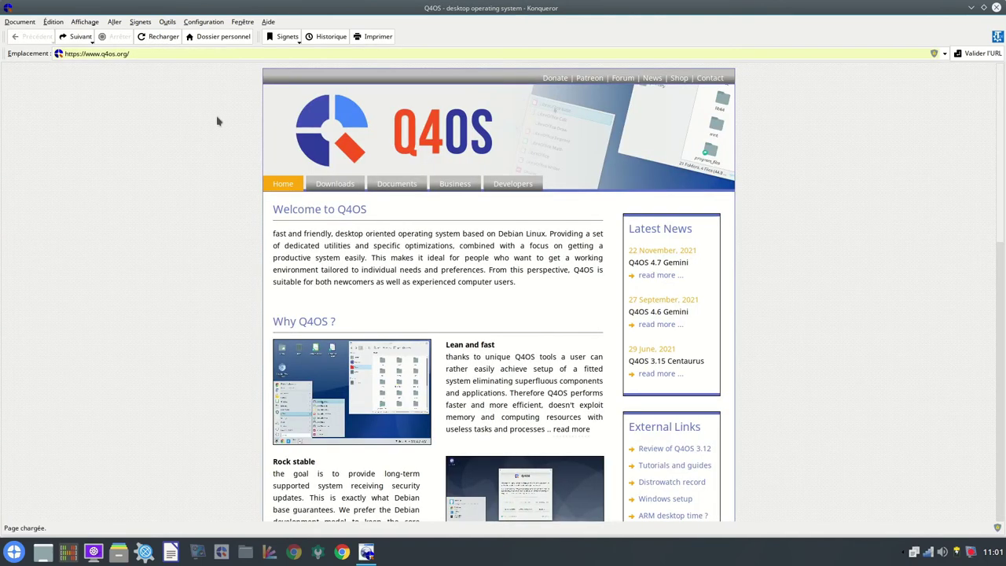
left_click_drag(126, 54, 39, 57)
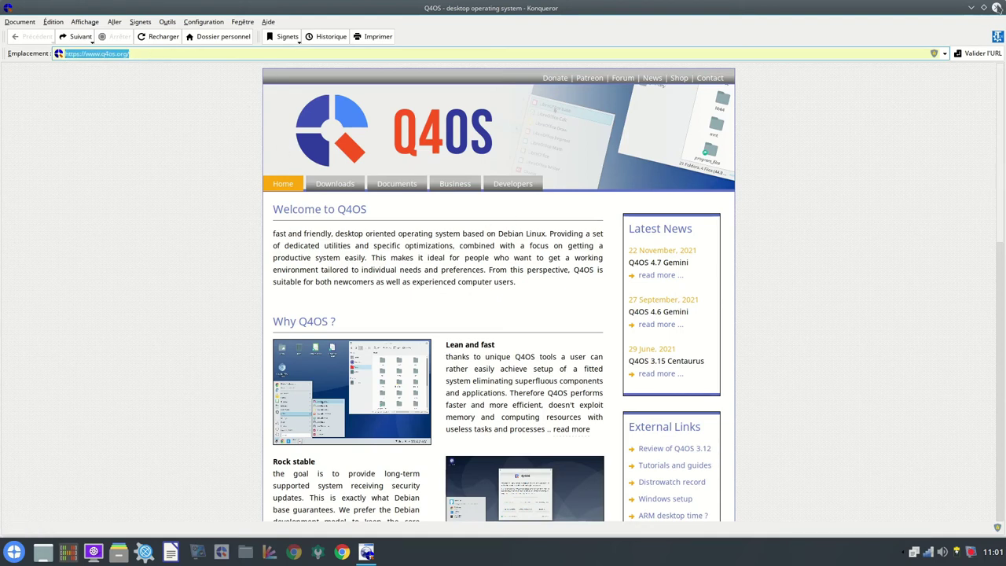
left_click(996, 7)
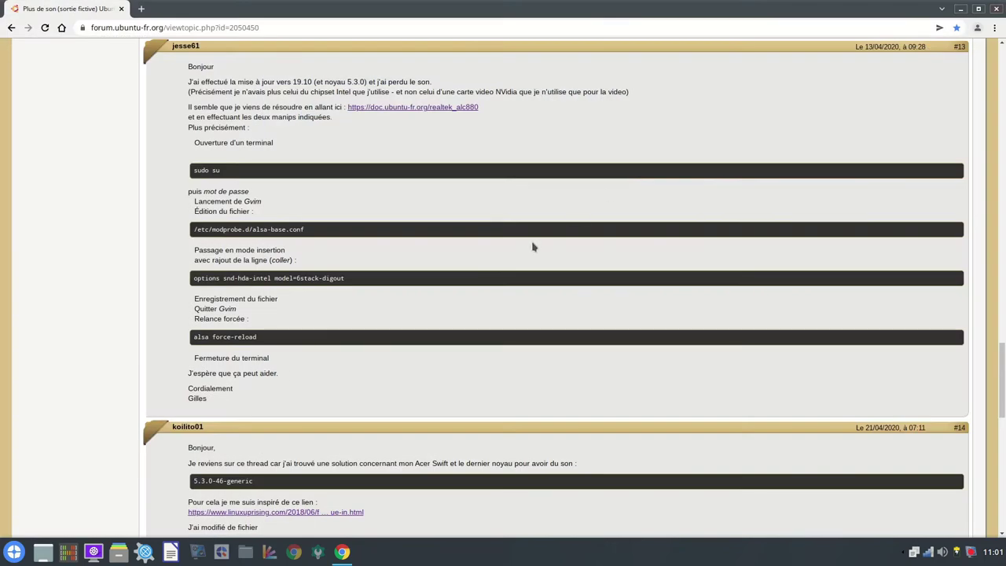
Reopen Konqueror, replace the address with "libre." without loading it, and close the browser.
left_click(144, 552)
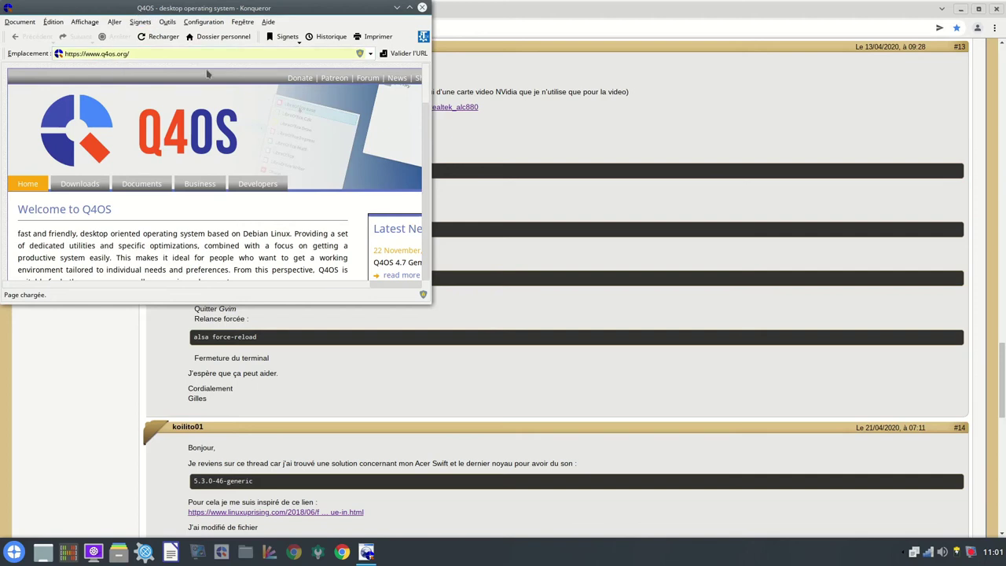
left_click_drag(148, 56, 2, 54)
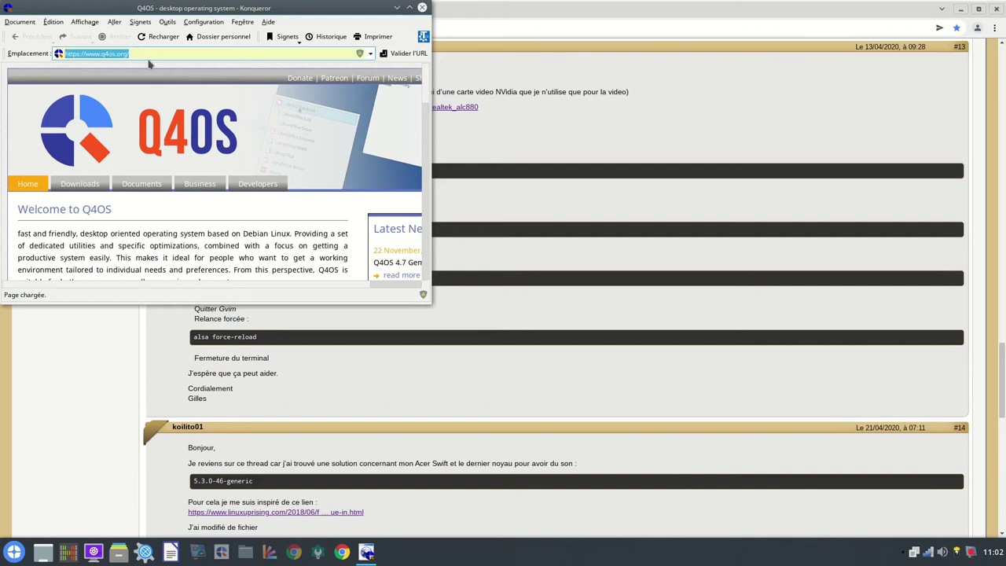
type("libre")
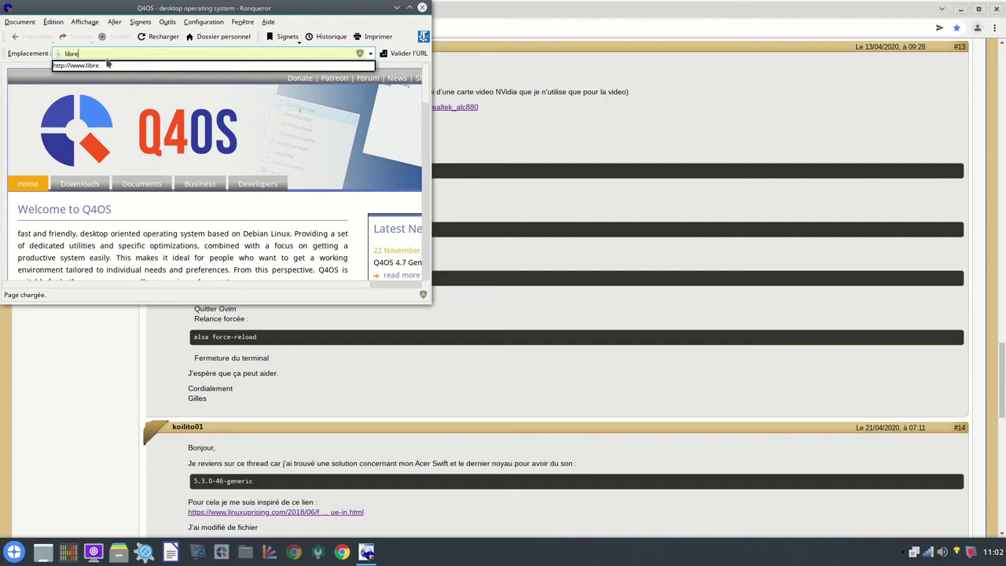
type(".")
left_click(422, 8)
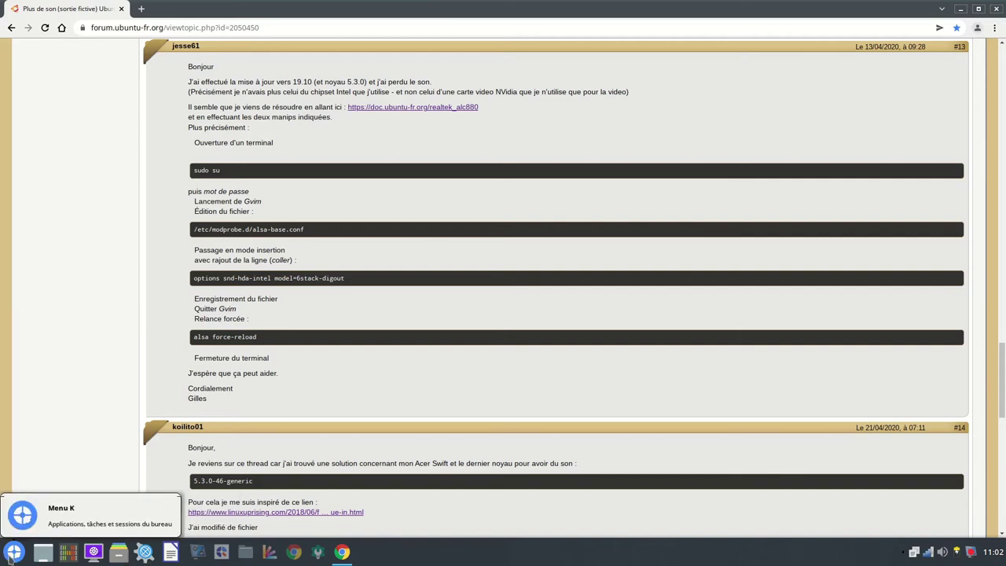
Open the bookmarked Libre à Quimperlé "Htop à vide" page in a new Chrome tab and copy its full address.
key("ctrl+t")
left_click(182, 42)
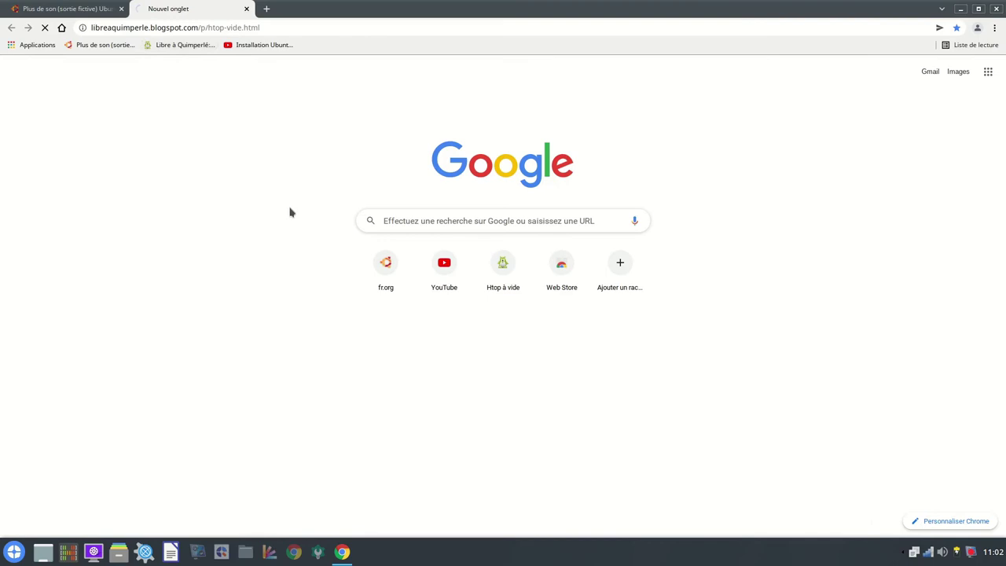
left_click(261, 28)
key("ctrl+c")
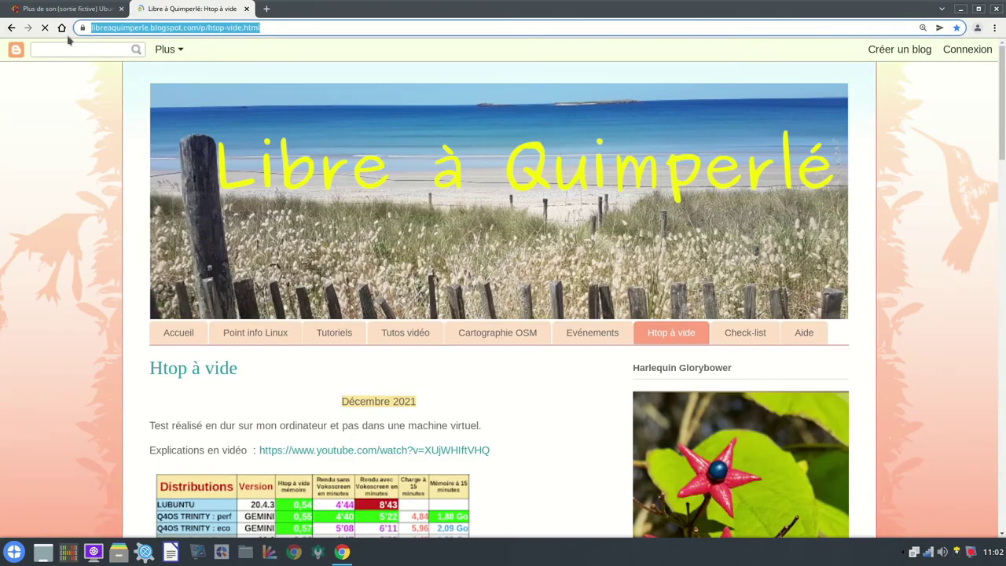
right_click(136, 27)
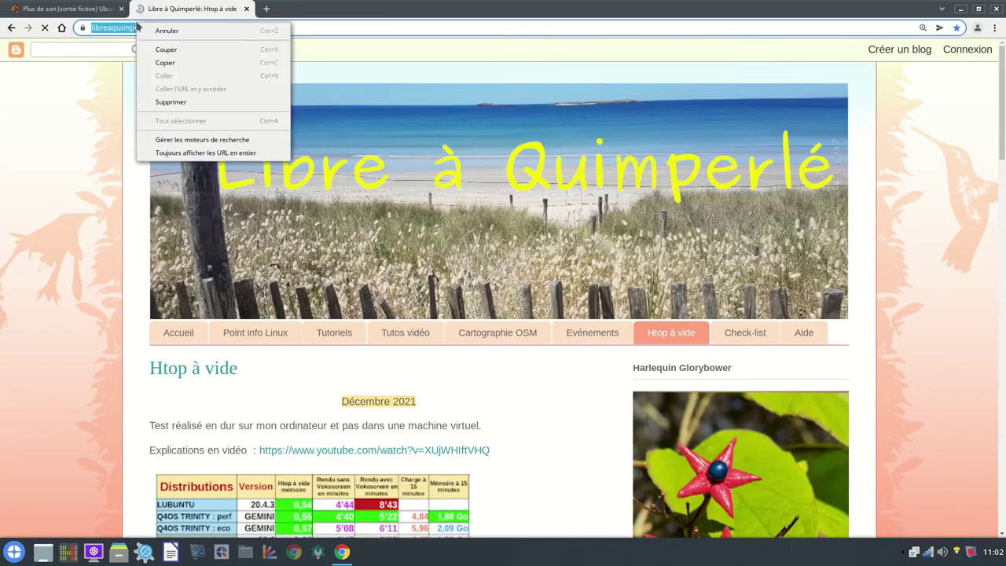
left_click(169, 65)
Launch Konqueror, replace its address with the copied Htop à vide URL, and load the page in a maximized window.
left_click(143, 551)
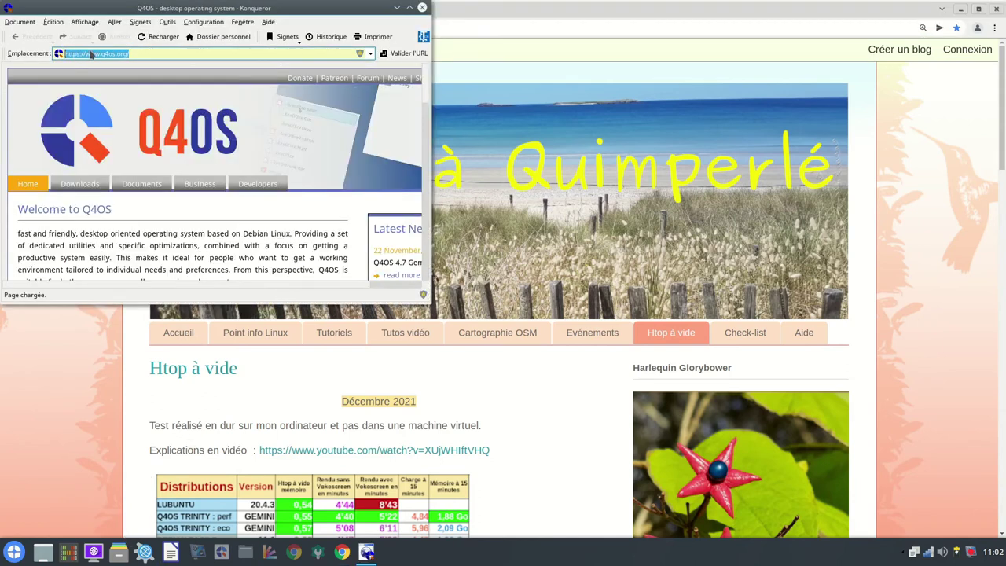
right_click(91, 54)
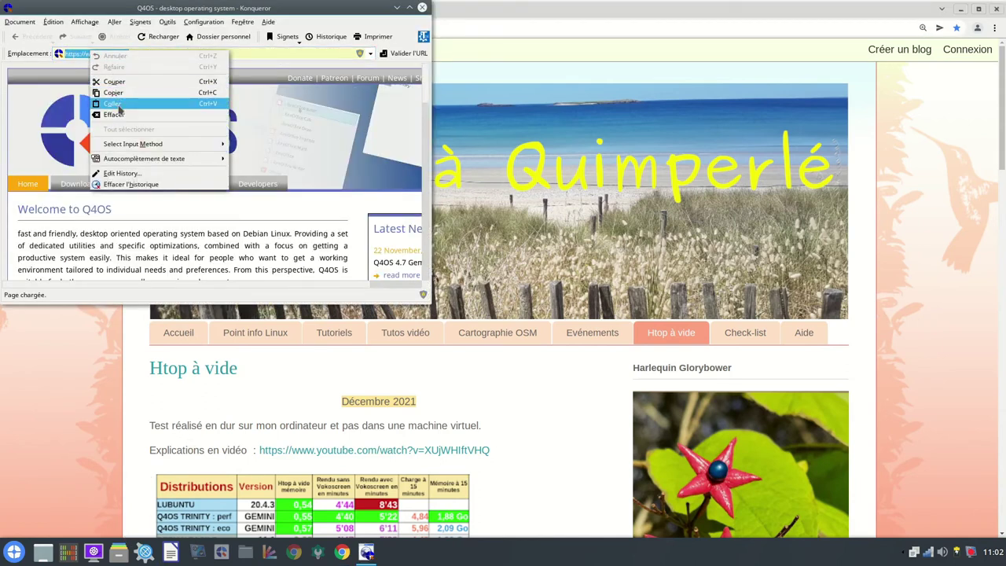
left_click(117, 104)
left_click(409, 7)
key("Return")
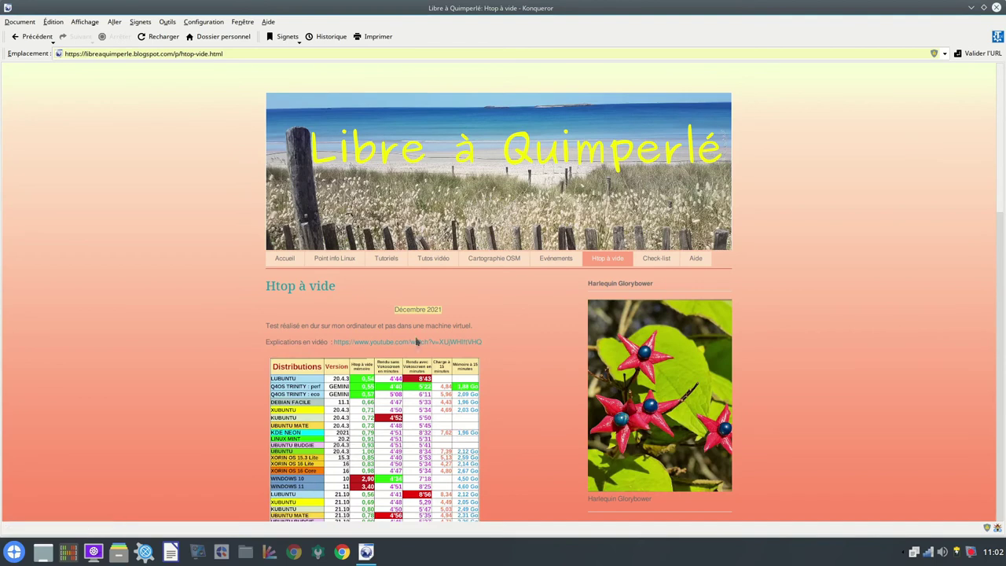
Examine how Konqueror renders the Htop à vide page, including its distribution comparison tables and sidebar.
scroll(435, 343, "down", 2)
scroll(434, 343, "down", 5)
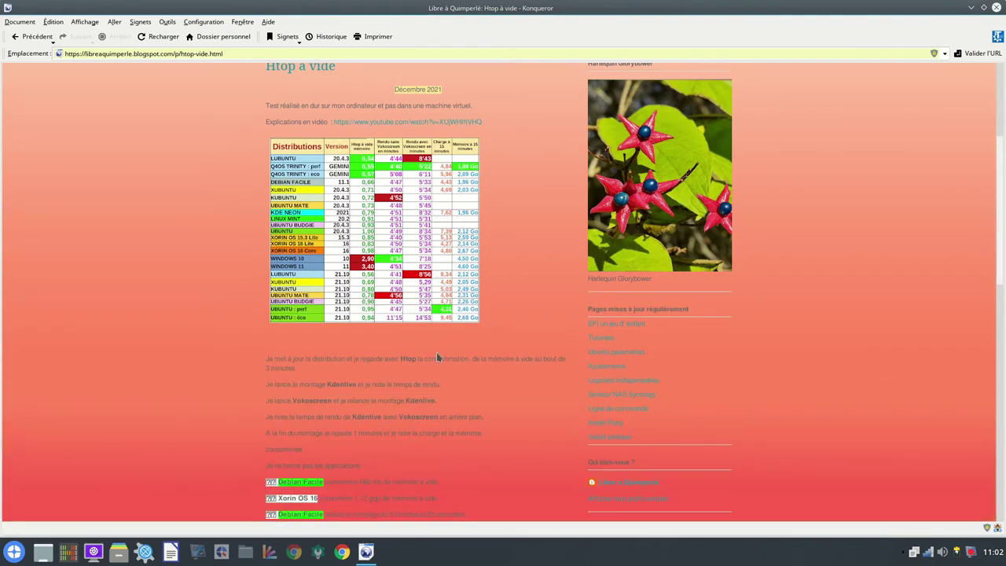
scroll(445, 348, "up", 4)
scroll(447, 343, "up", 3)
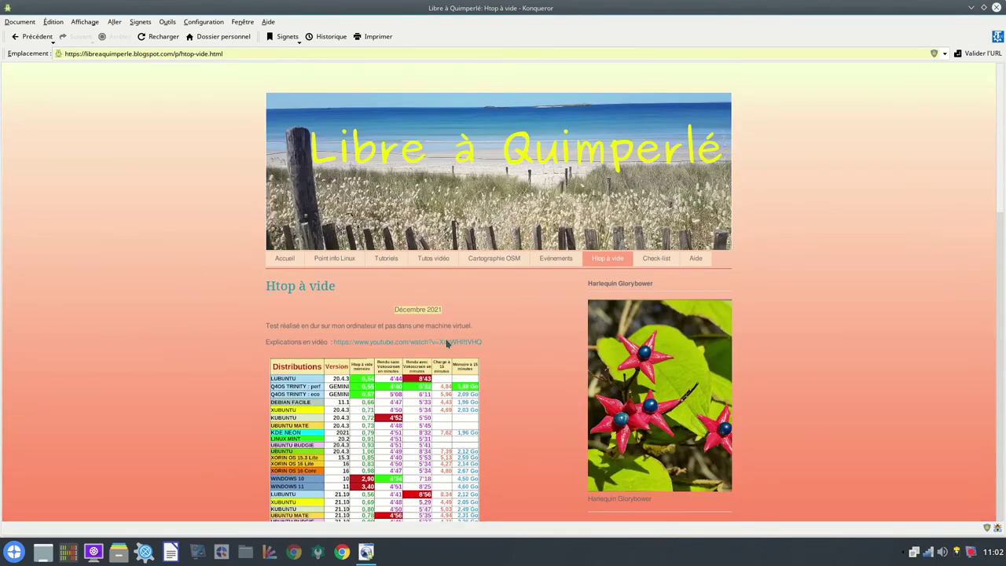
scroll(447, 344, "down", 15)
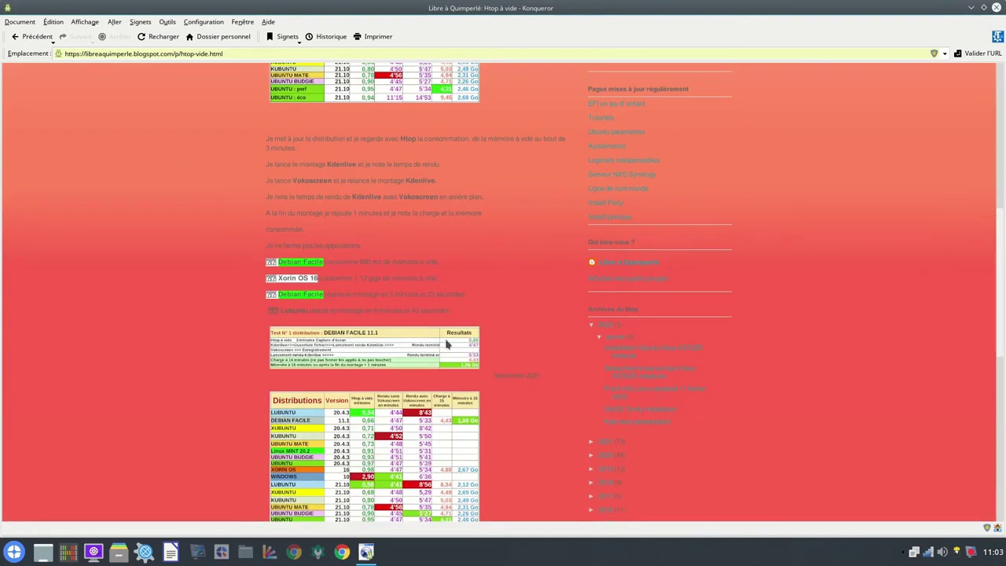
scroll(446, 343, "up", 15)
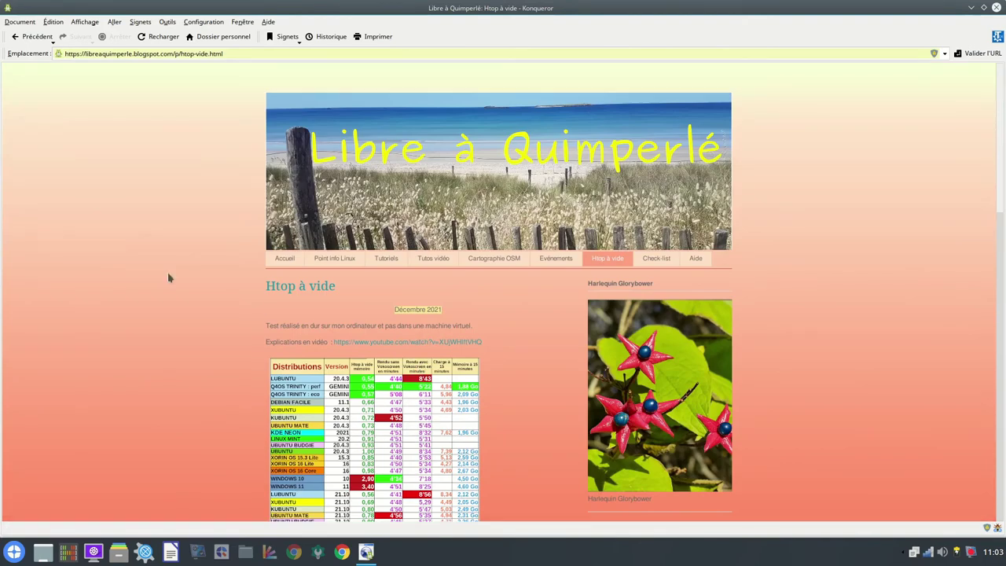
Bookmark the Htop à vide page in Konqueror, reload it from the saved bookmark, and close the browser.
left_click(291, 37)
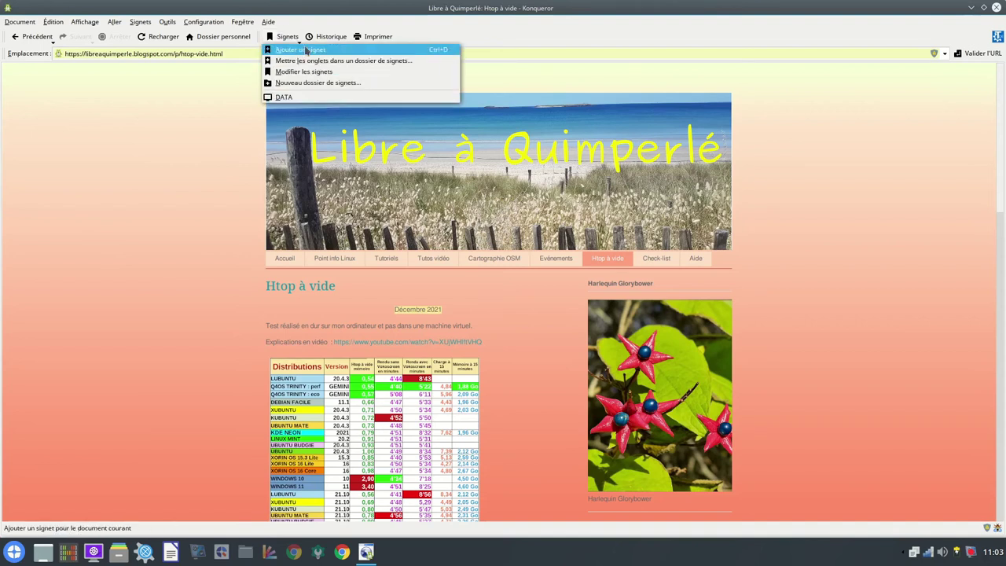
left_click(296, 52)
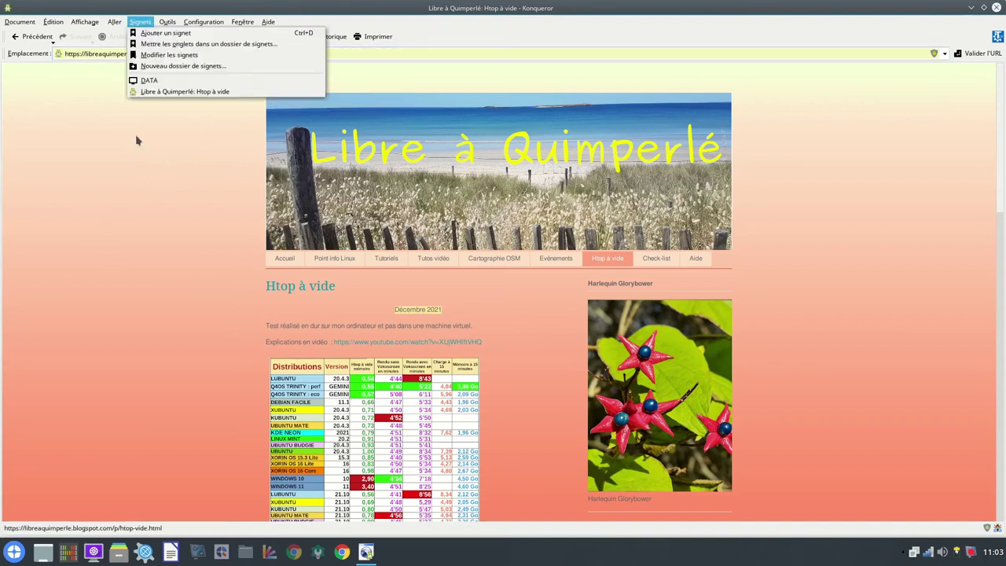
left_click(279, 36)
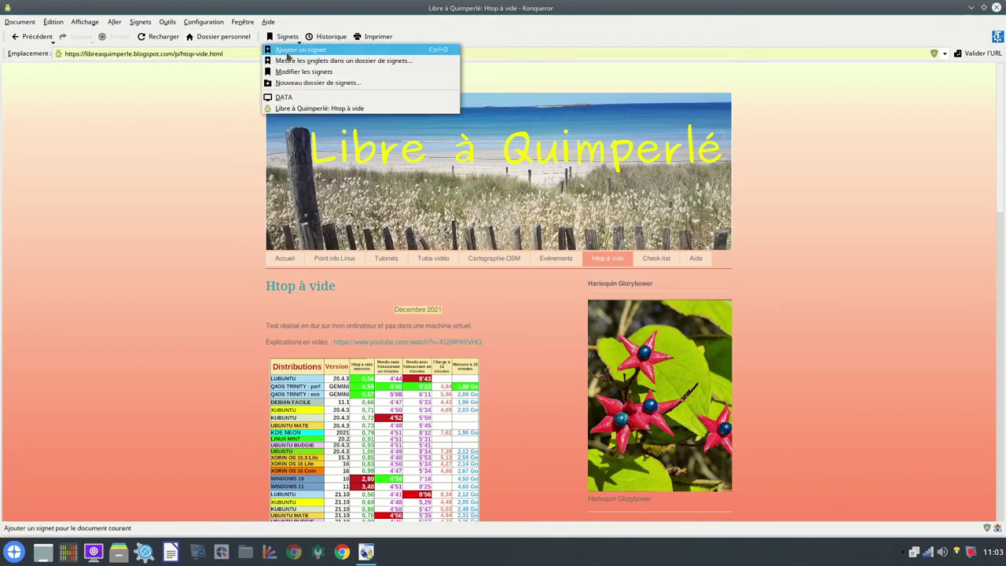
left_click(139, 21)
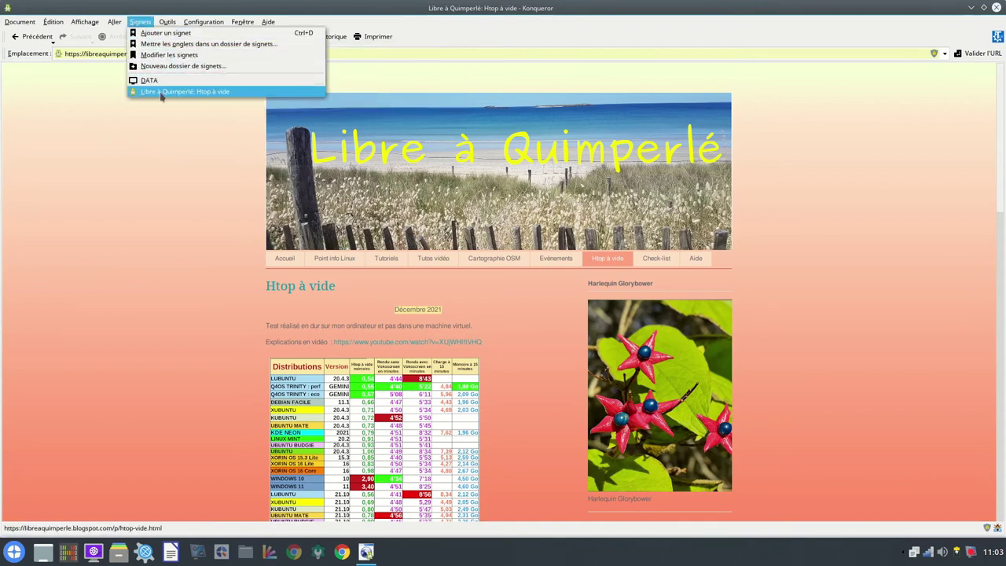
left_click(172, 92)
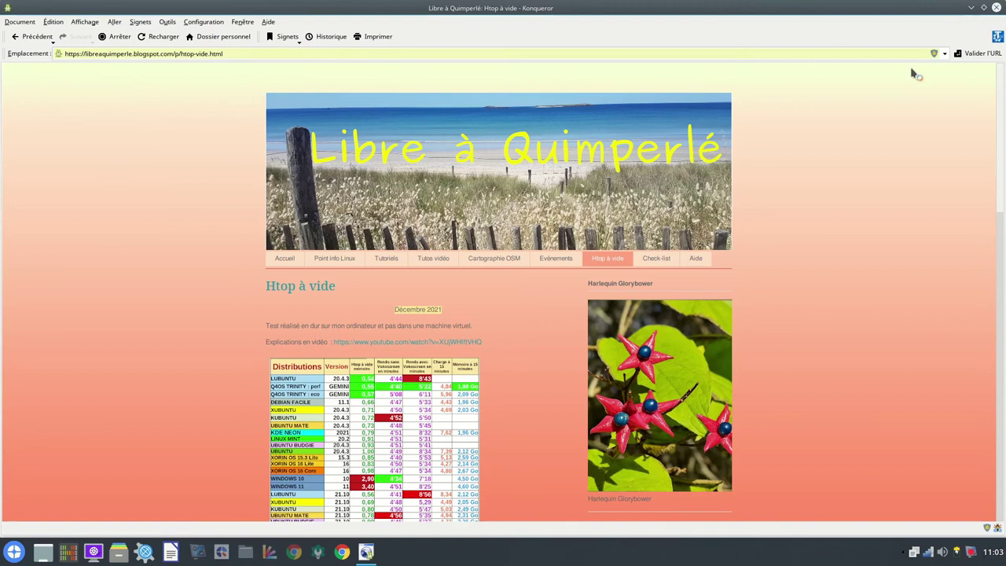
key("ctrl+q")
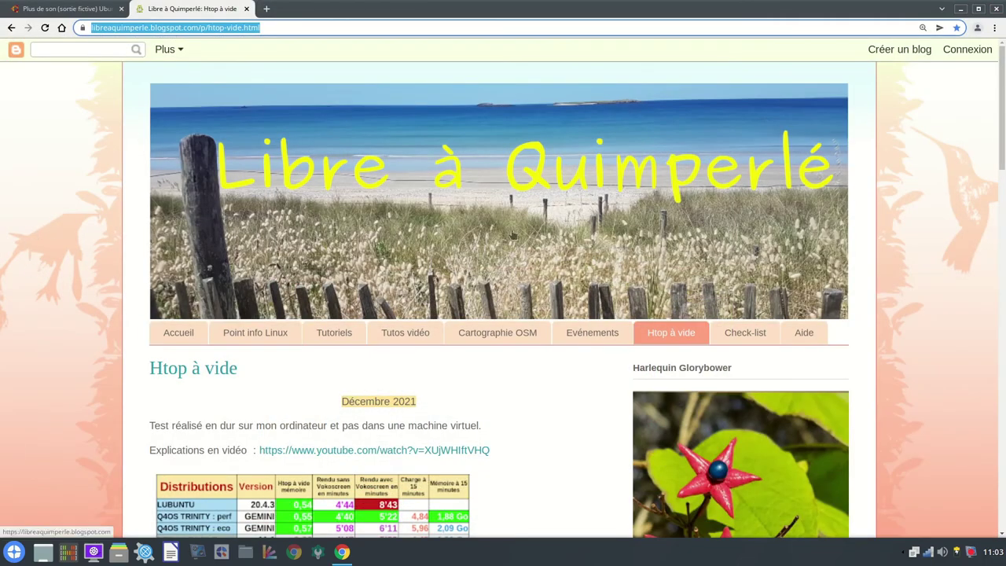
Look through the Jeux application category, including its card, logic and KDE game groups.
left_click(14, 551)
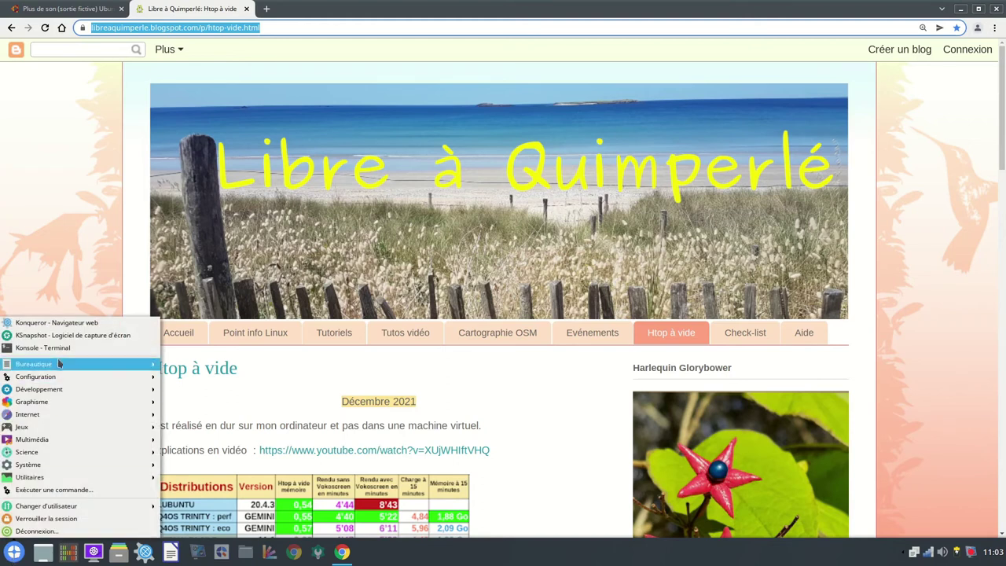
mouse_move(61, 404)
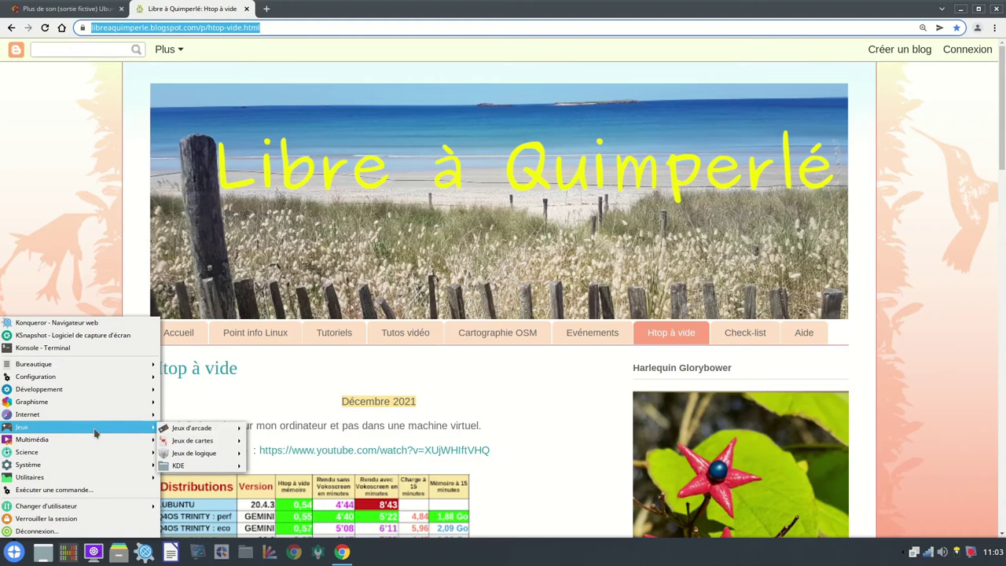
mouse_move(203, 432)
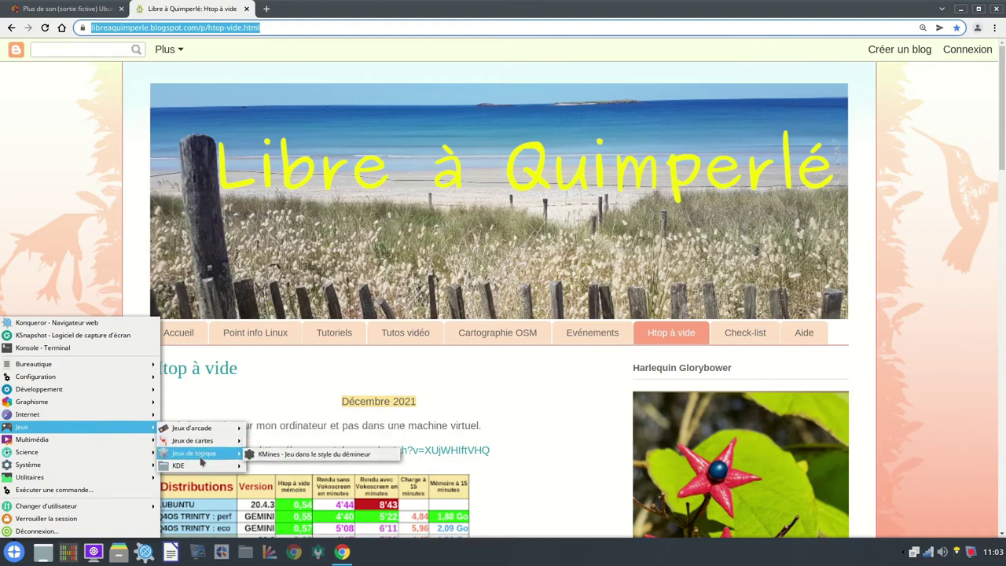
mouse_move(196, 467)
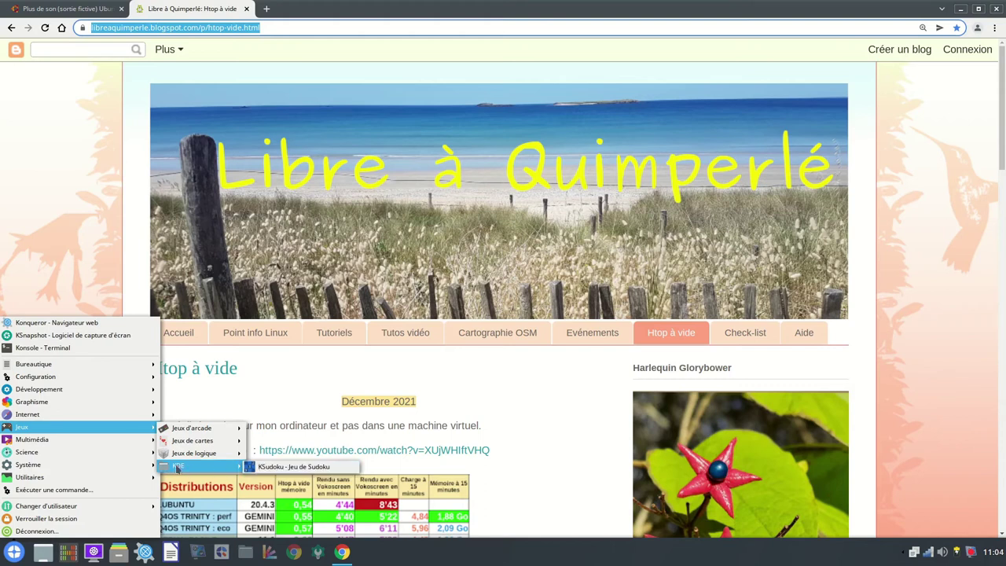
Launch SMTube from the KDE group of the Multimédia applications, view its Populaire video list, and close it.
mouse_move(92, 445)
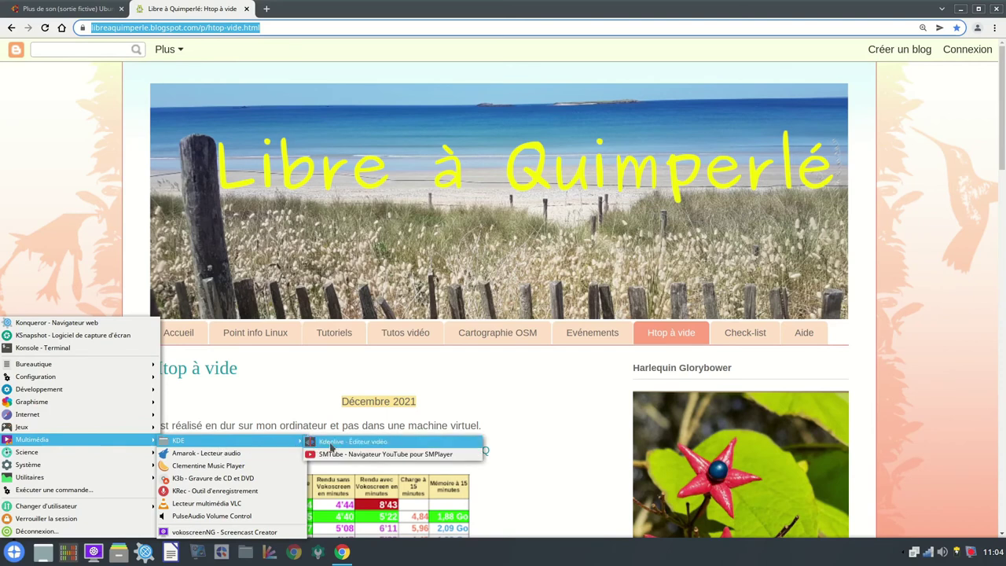
left_click(383, 454)
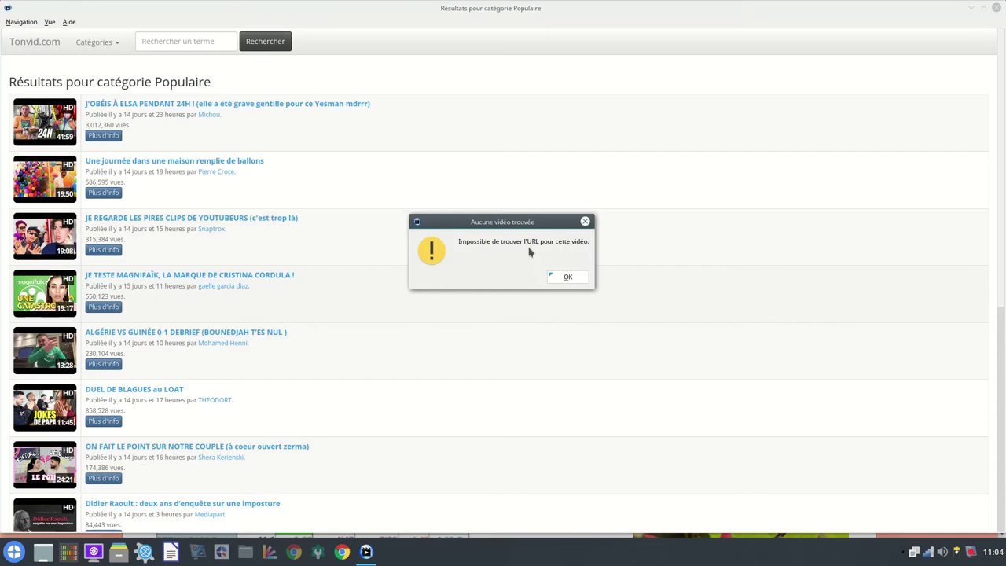
left_click(570, 278)
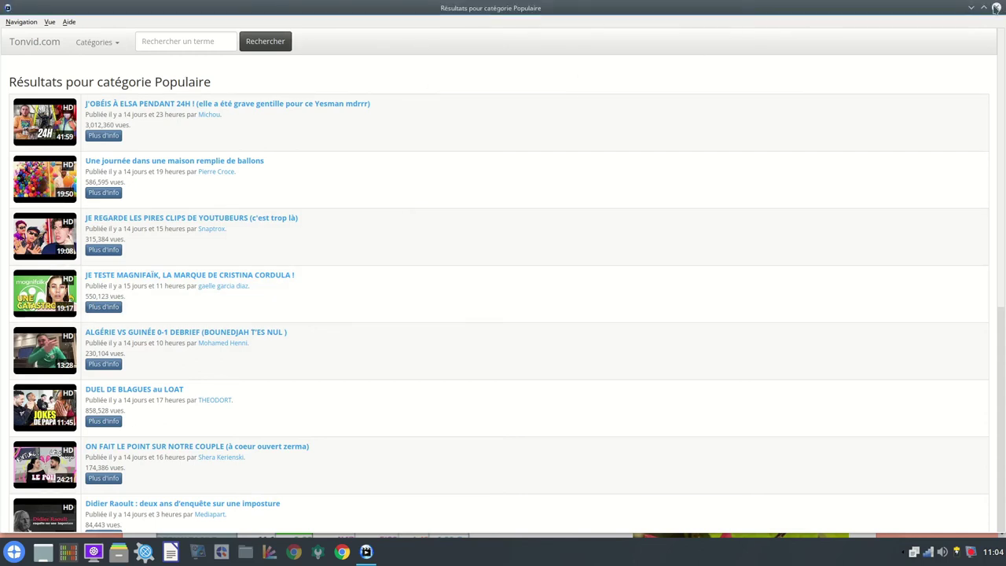
left_click(996, 8)
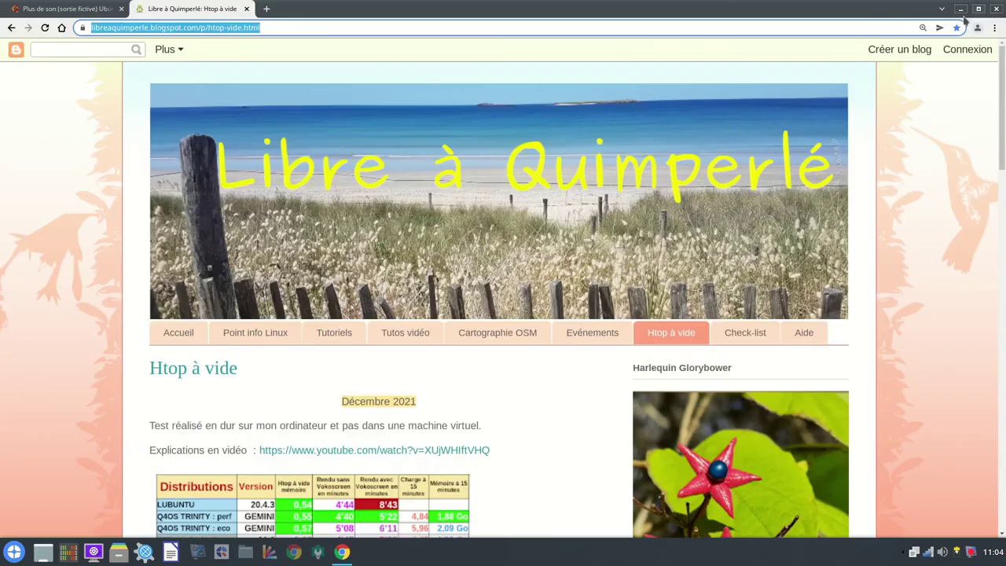
Look through the Multimédia, Science and Système application categories, and launch the SuperUser version of Krusader in a maximized window.
left_click(14, 551)
mouse_move(37, 427)
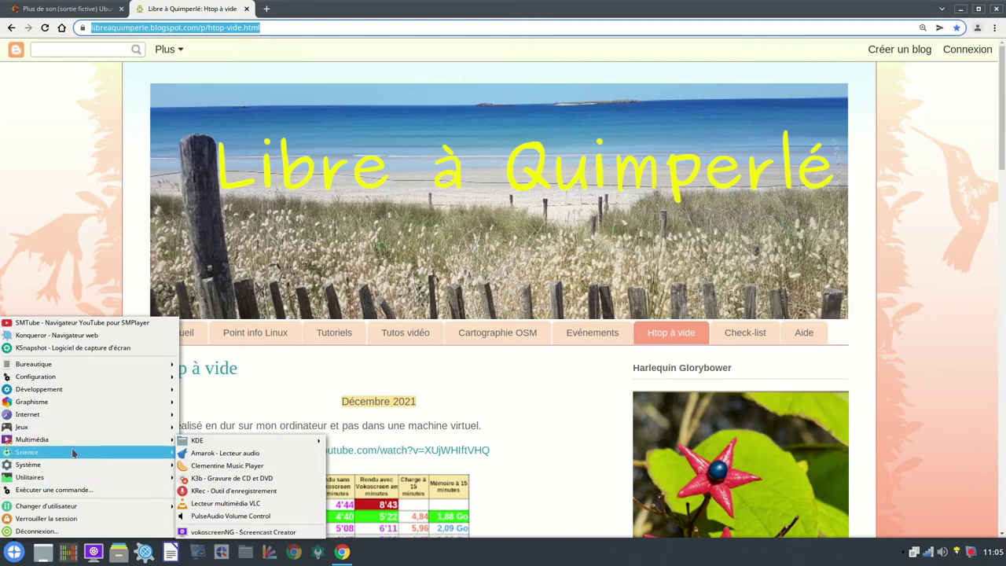
mouse_move(57, 455)
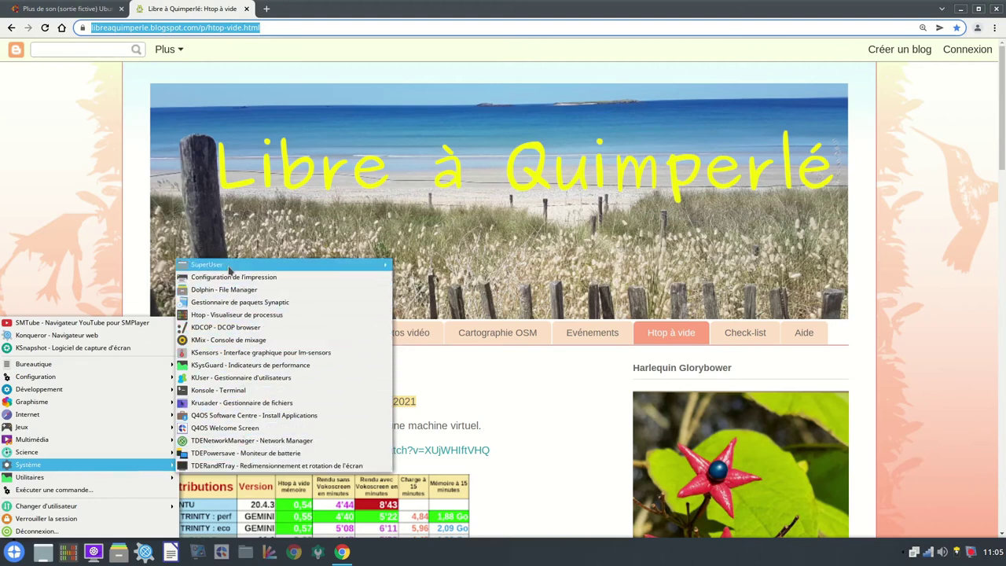
mouse_move(229, 267)
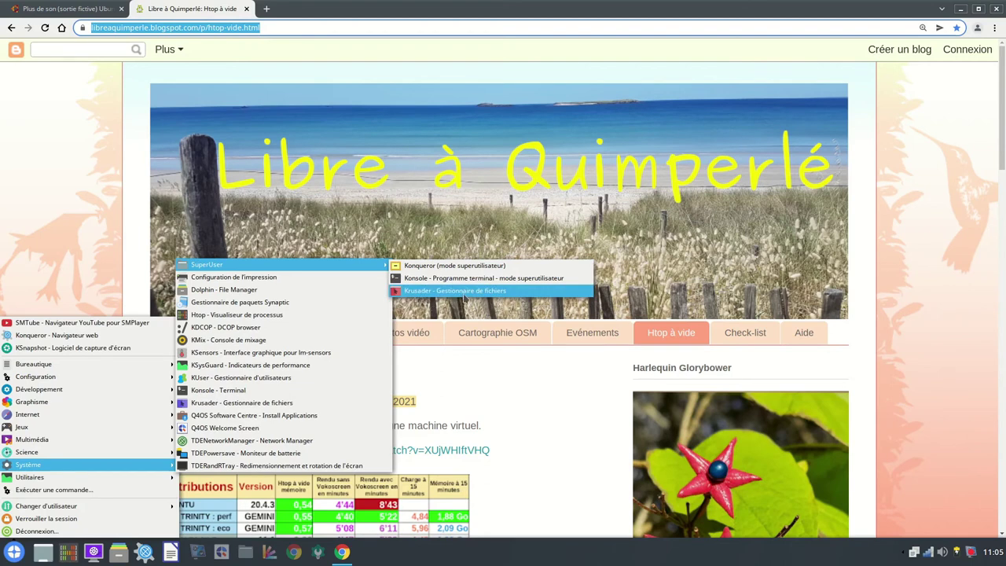
left_click(464, 292)
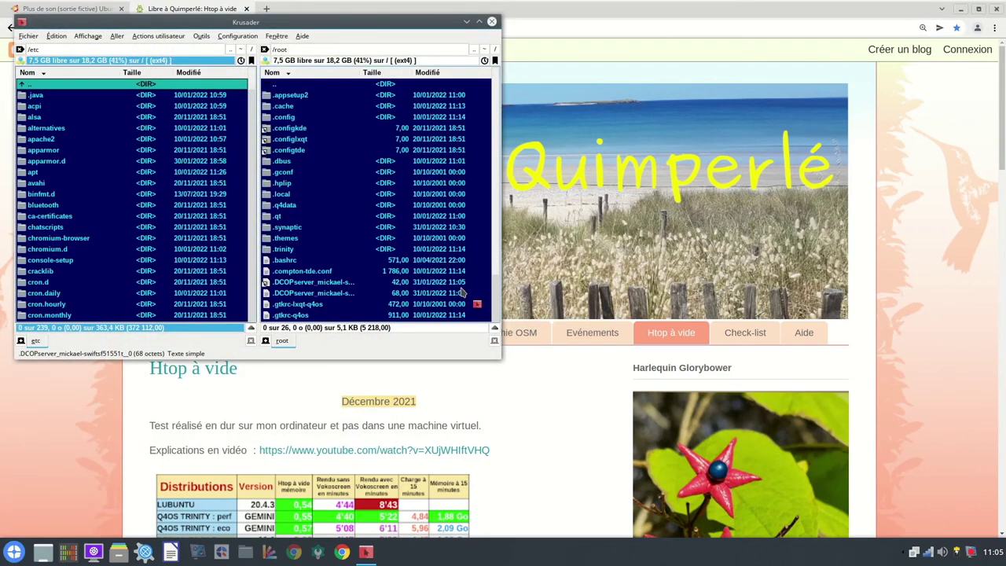
left_click(479, 21)
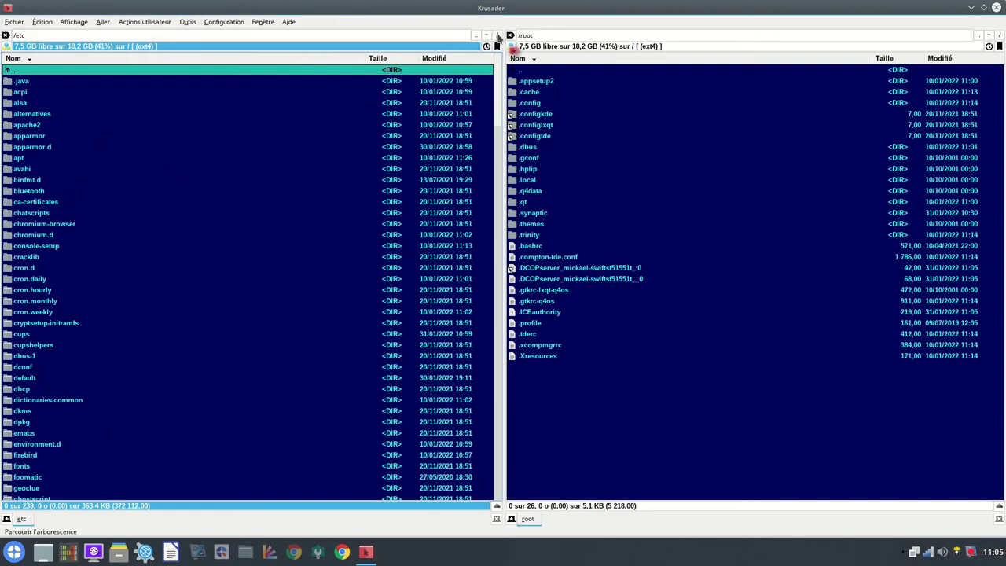
Go to the file system root in Krusader, enter the etc folder, and open the fstab file for viewing.
left_click(497, 35)
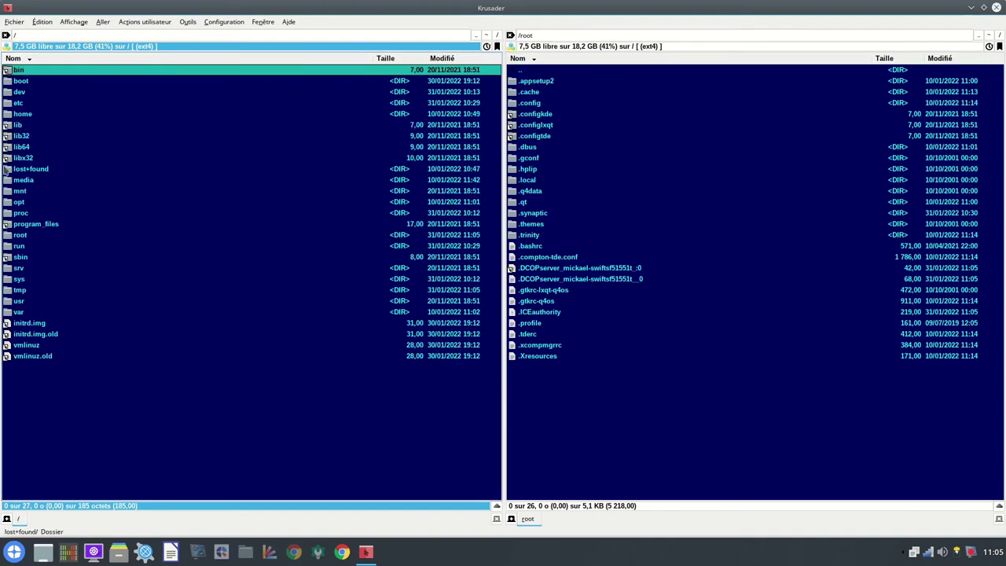
left_click(17, 103)
double_click(17, 103)
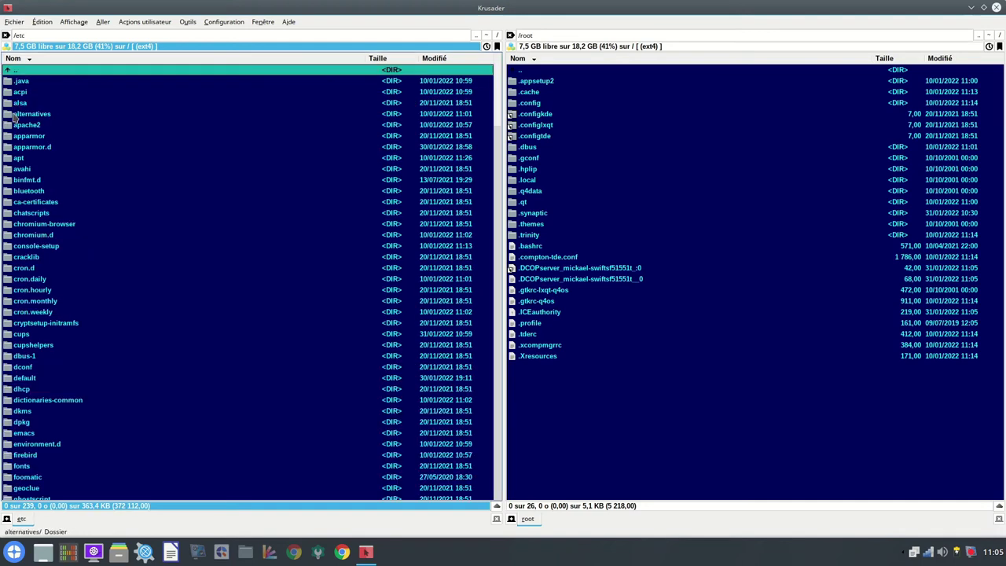
scroll(56, 358, "down", 18)
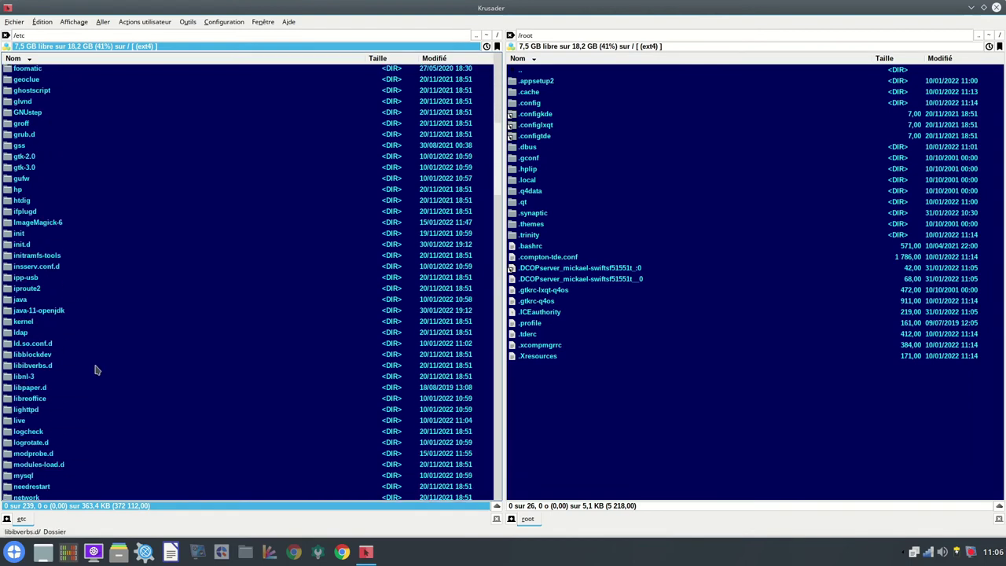
scroll(93, 370, "down", 20)
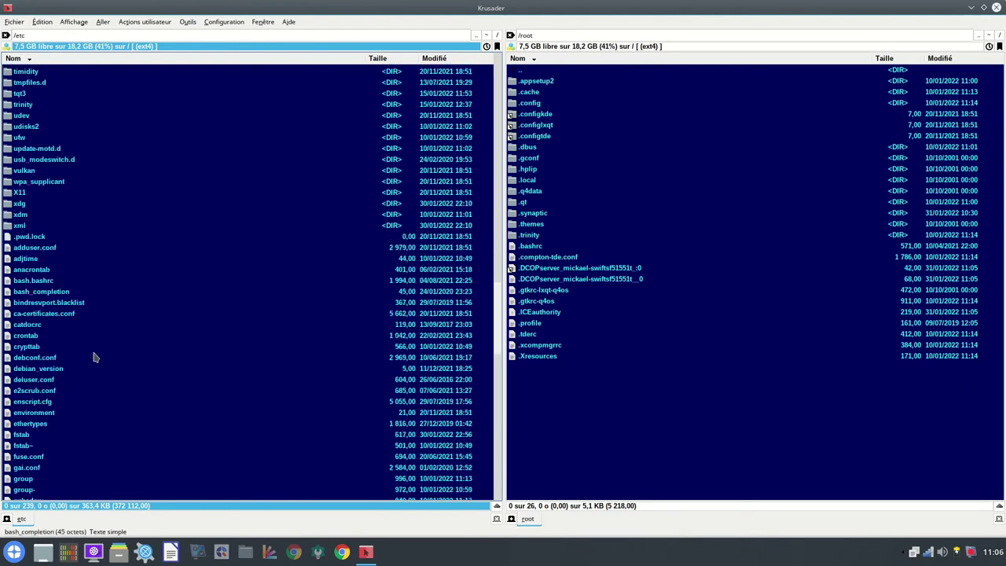
scroll(92, 355, "down", 3)
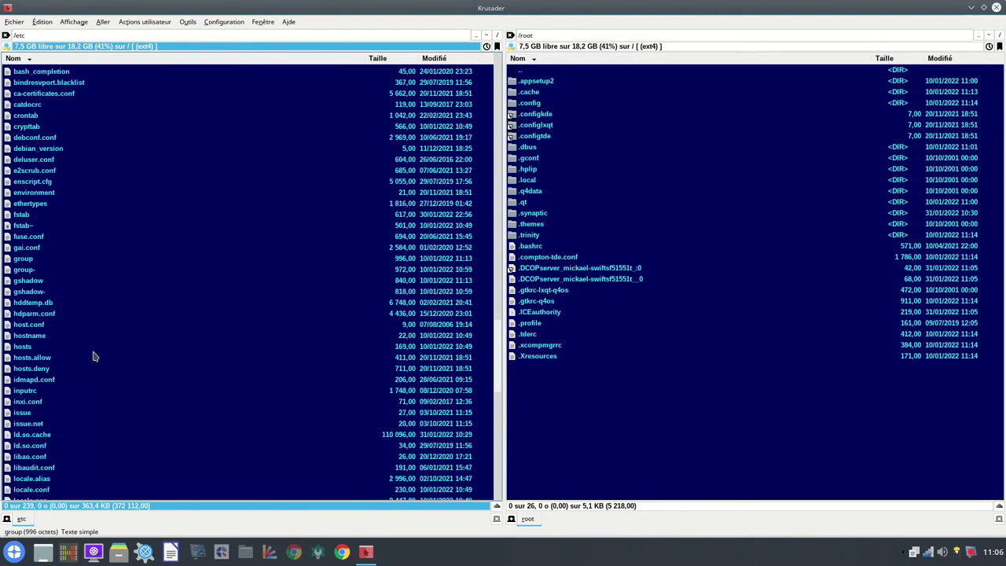
double_click(19, 217)
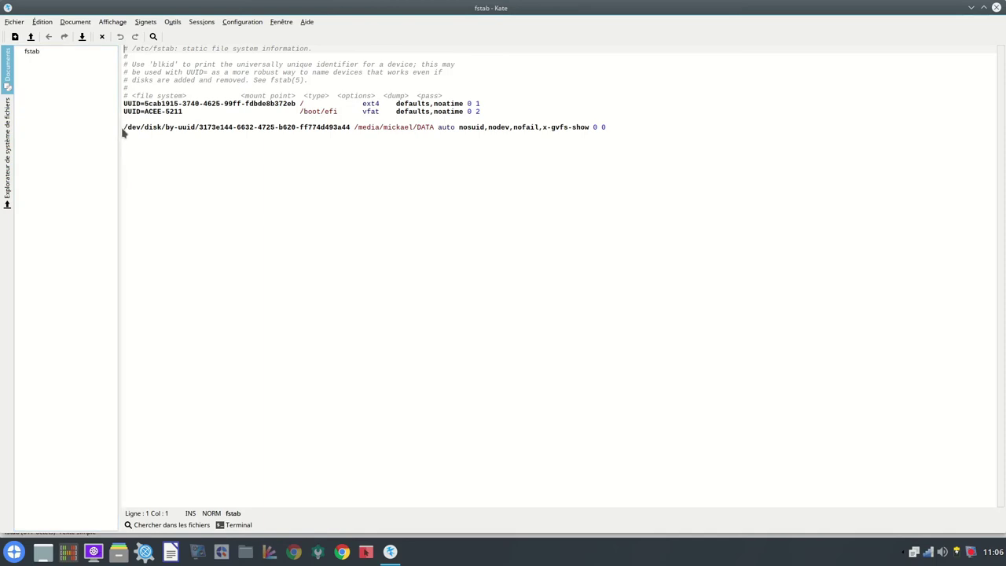
Highlight the DATA partition mount line in fstab, and open the Dolphin file manager in a maximized window.
left_click_drag(123, 128, 764, 127)
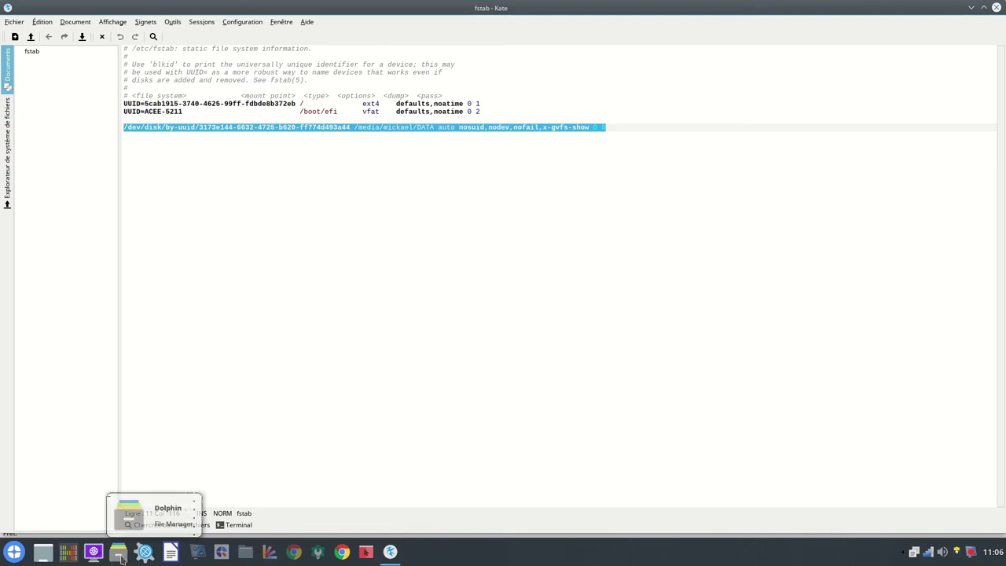
left_click(119, 553)
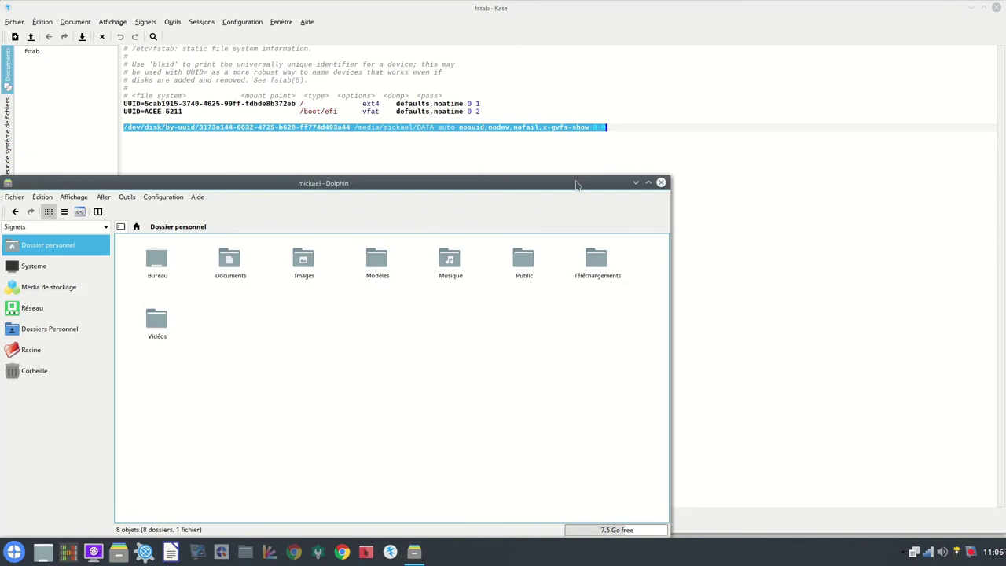
left_click(648, 182)
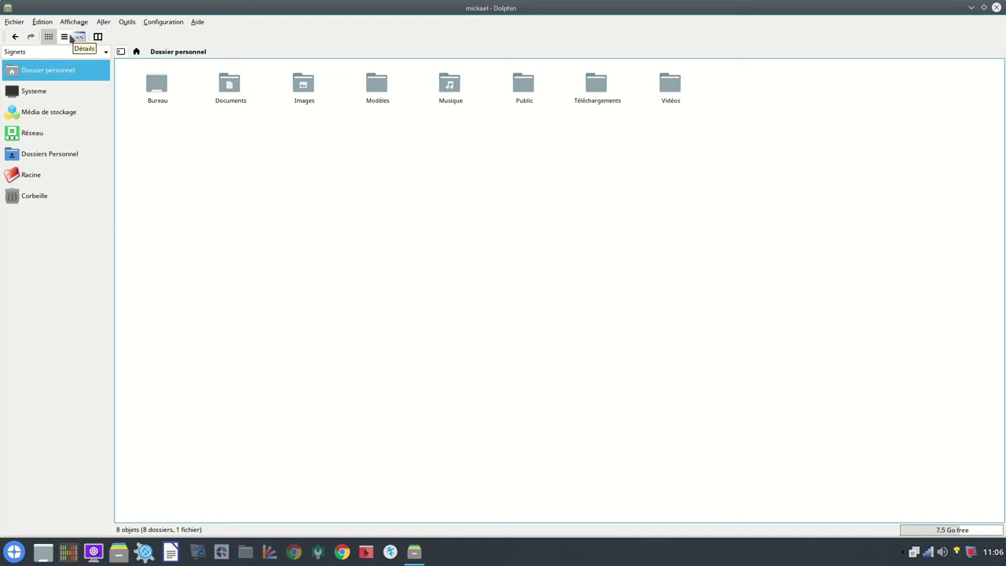
Open the Images folder and display its contents as a detailed list, followed by previews.
left_click(300, 89)
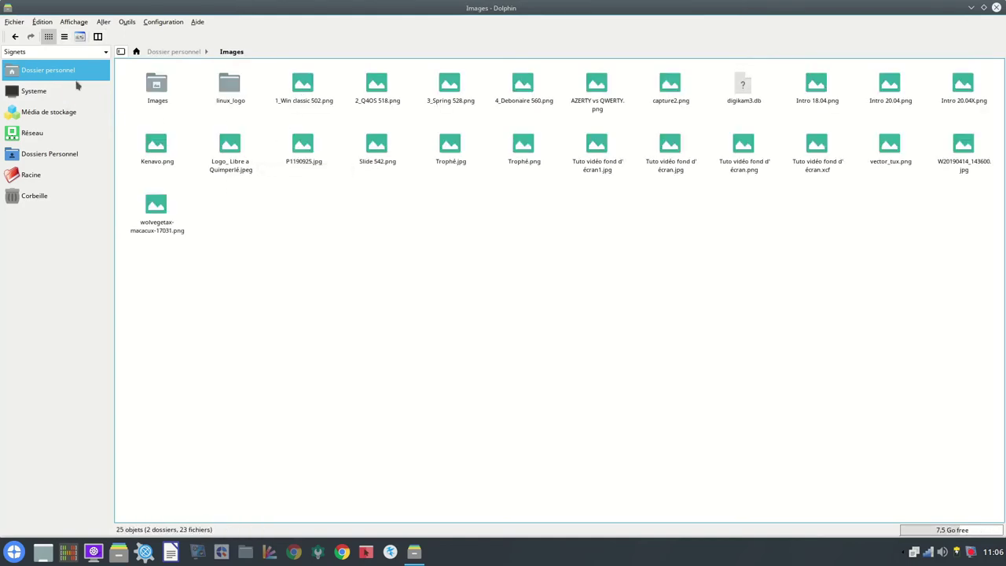
left_click(64, 37)
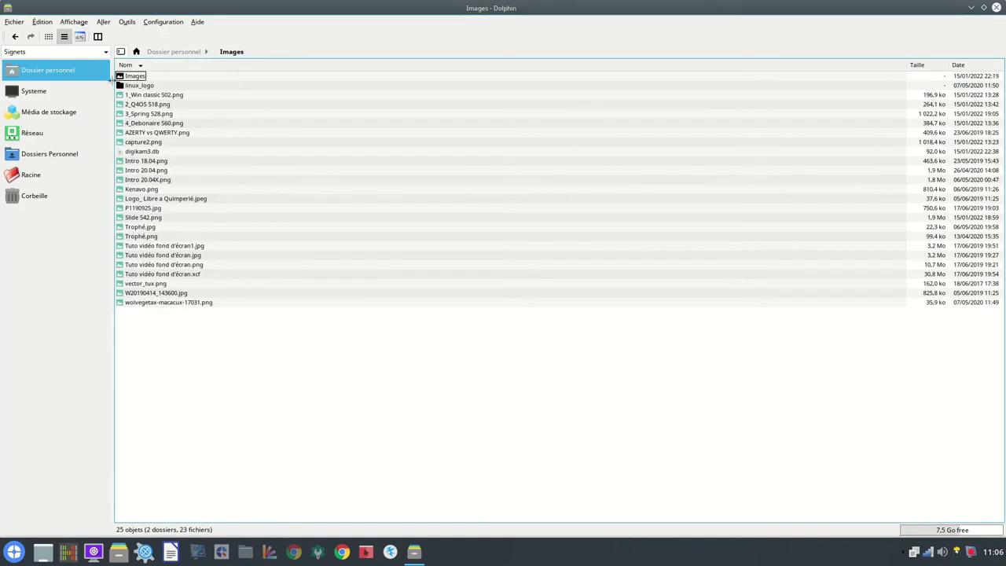
left_click(80, 37)
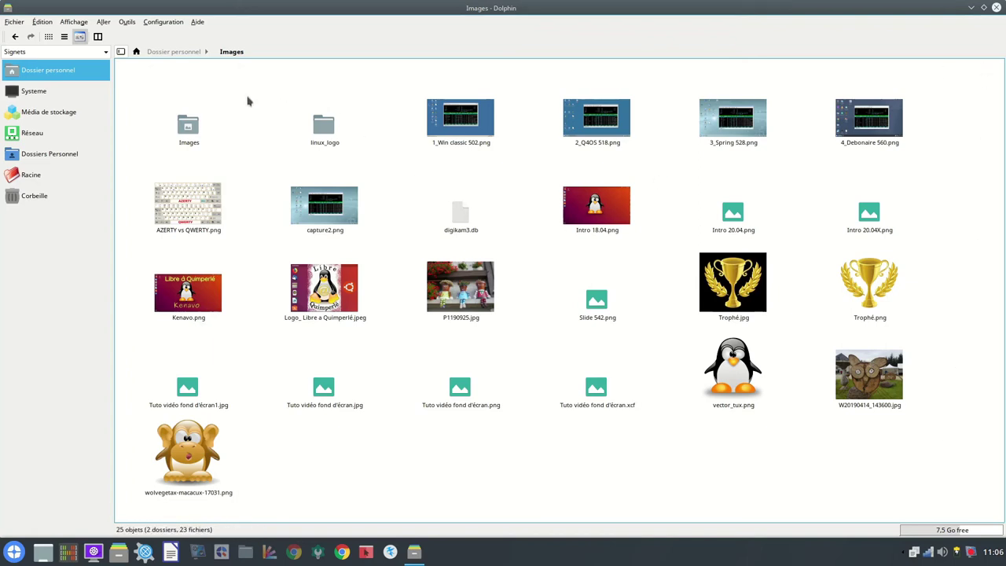
Try zooming the Images folder view out and in, and return to the preview display.
left_click(72, 22)
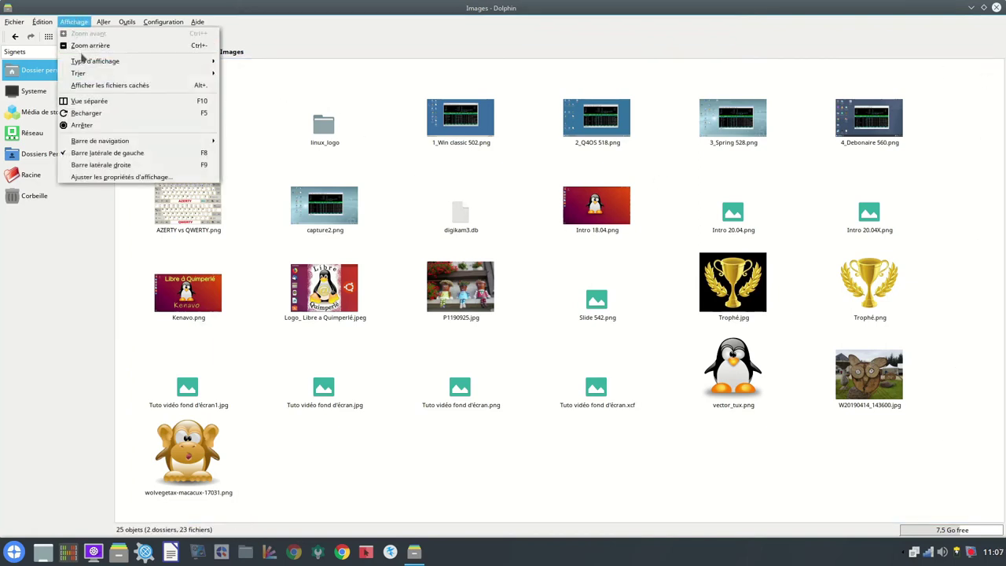
left_click(85, 46)
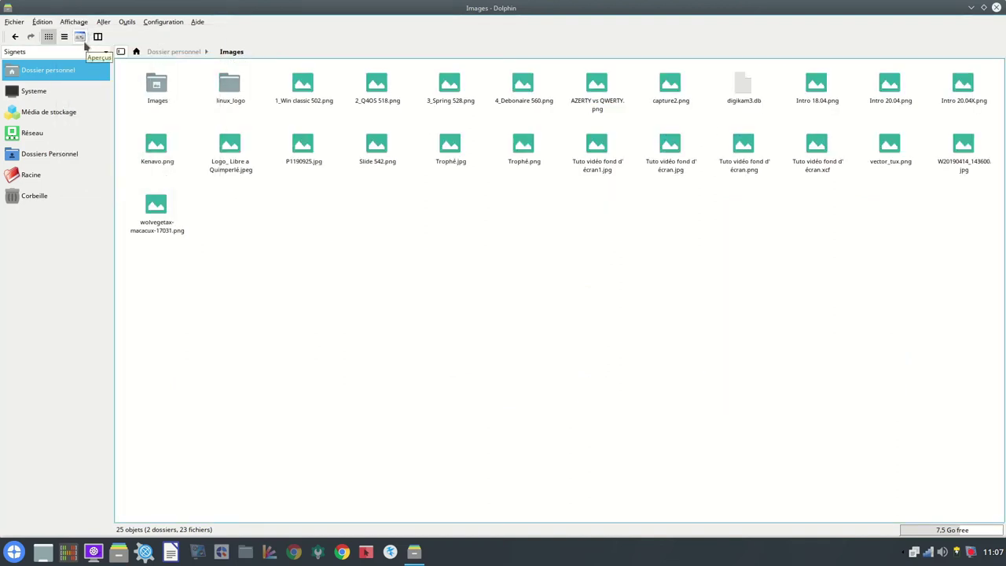
left_click(74, 22)
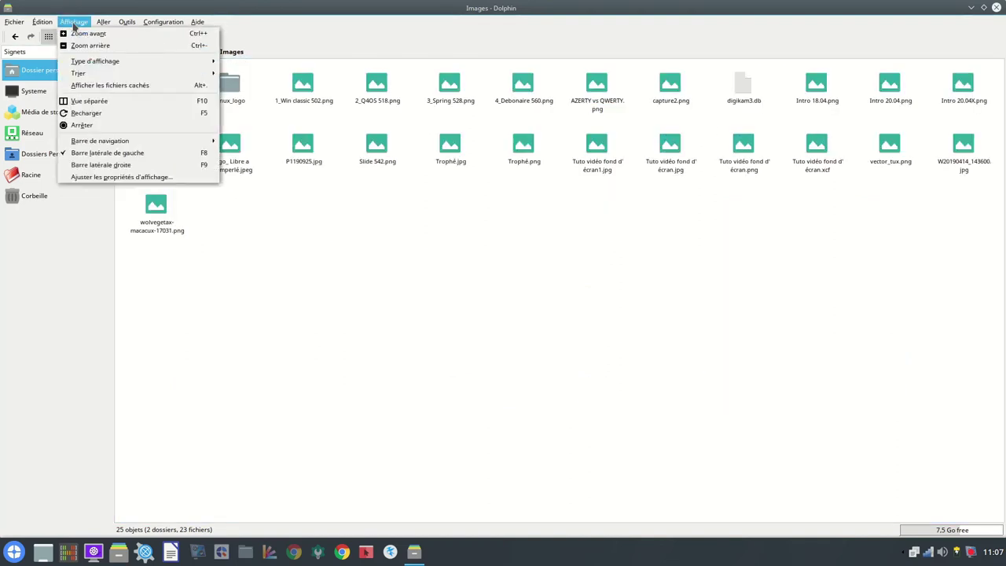
left_click(83, 34)
left_click(79, 37)
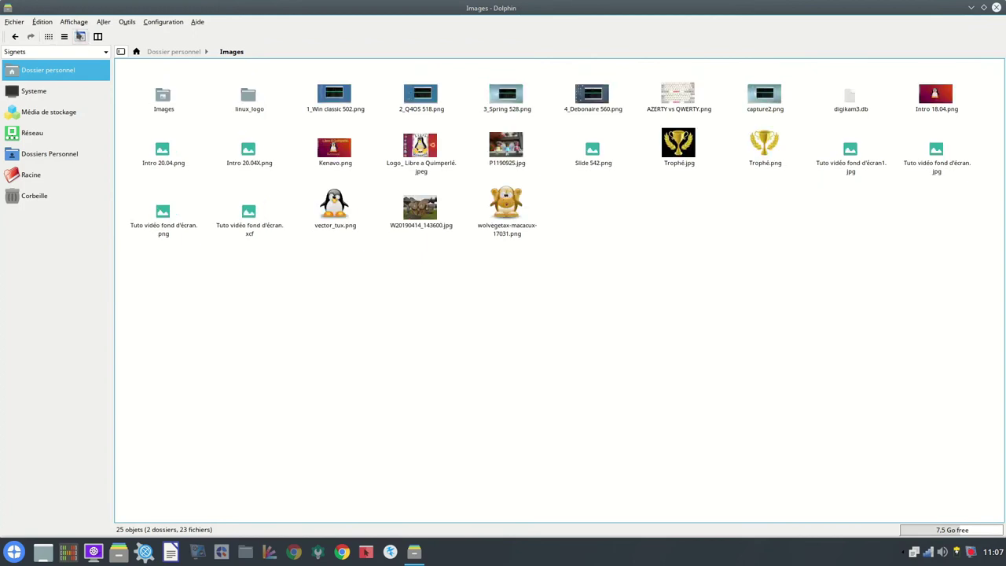
left_click(75, 22)
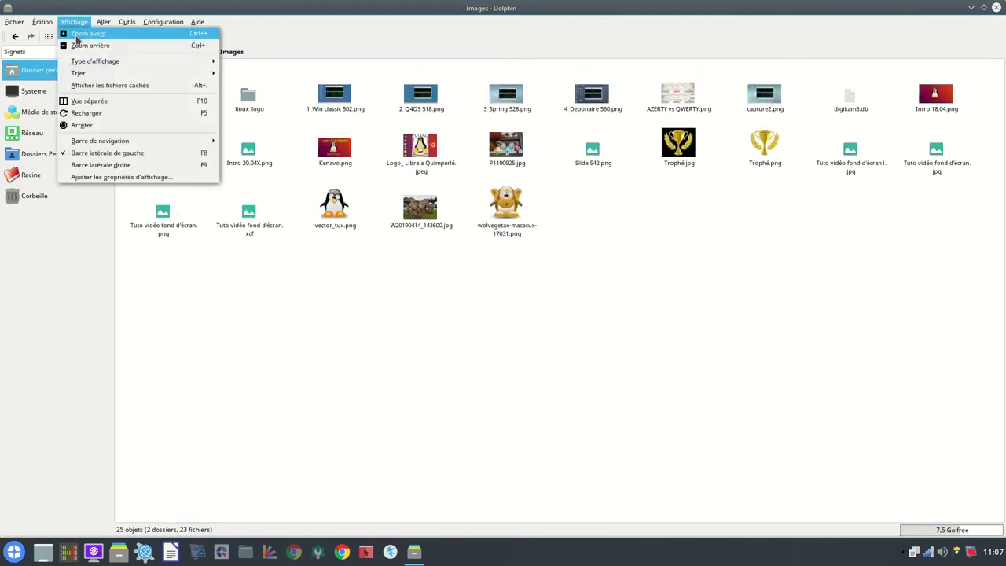
left_click(79, 37)
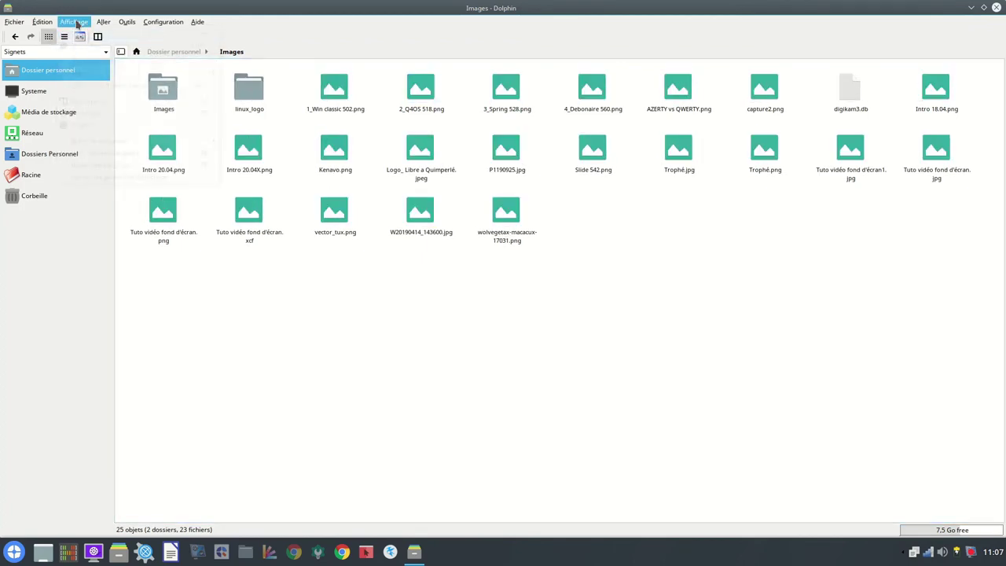
left_click(75, 22)
left_click(76, 46)
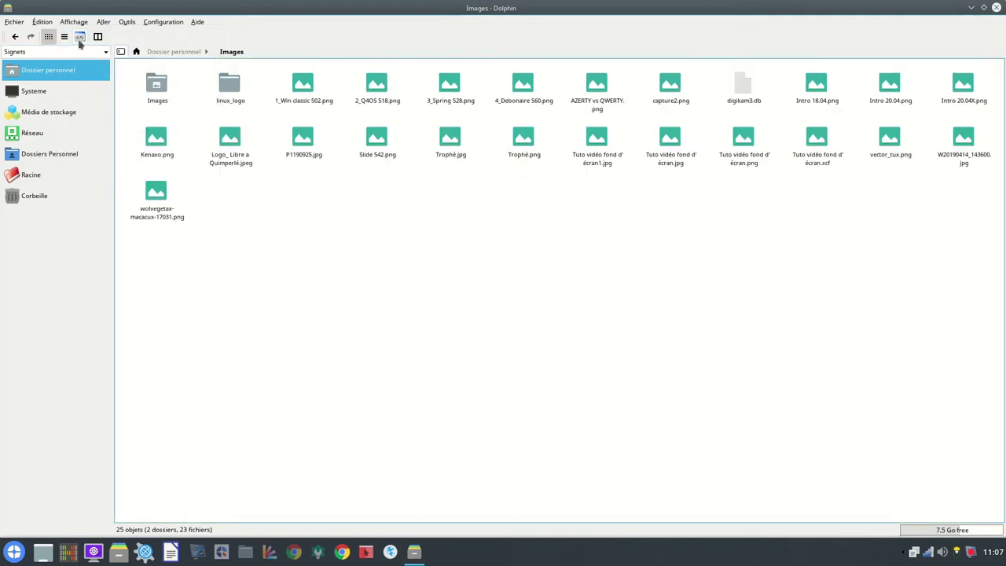
left_click(80, 37)
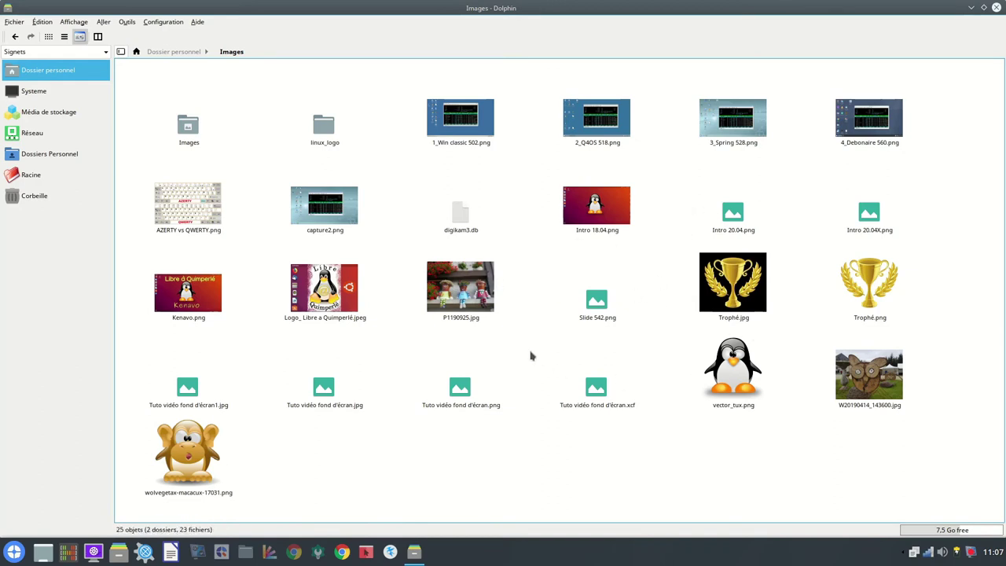
Split Dolphin into two panes and open the Zoine 16 Core volume from Média de stockage in the second pane.
left_click(97, 37)
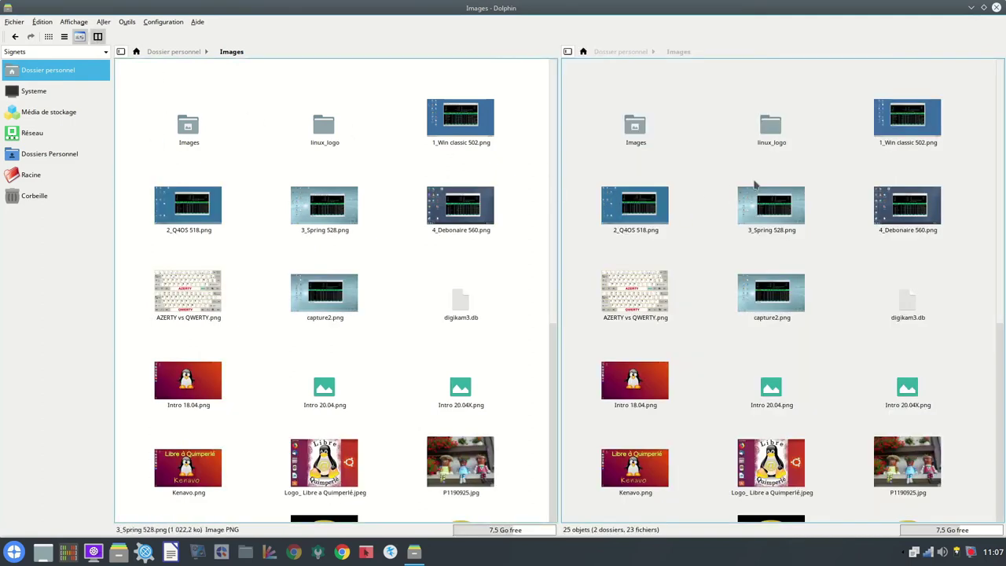
left_click(742, 108)
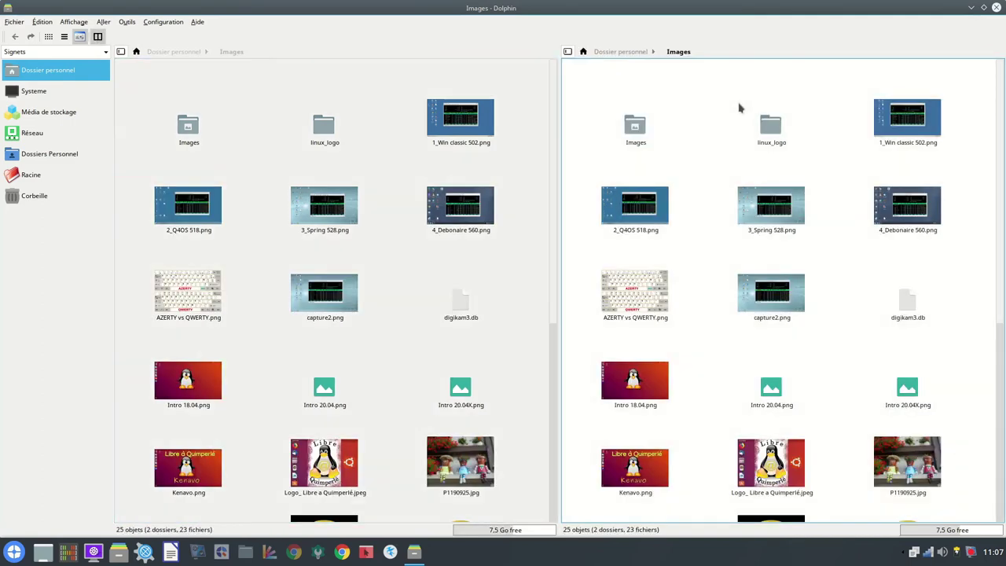
left_click(61, 115)
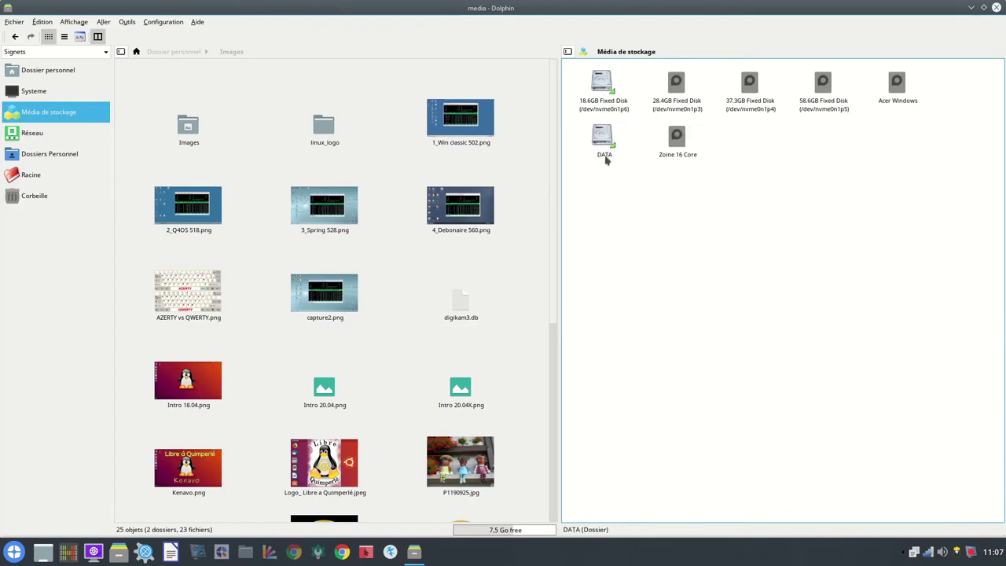
left_click(677, 138)
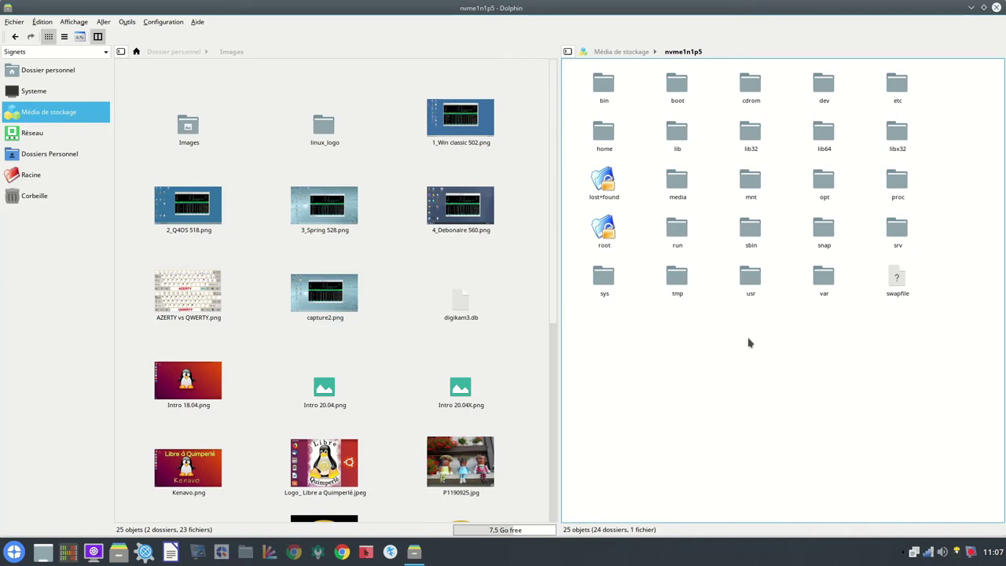
Enter the volume's etc folder and open its fstab file for viewing.
left_click(896, 86)
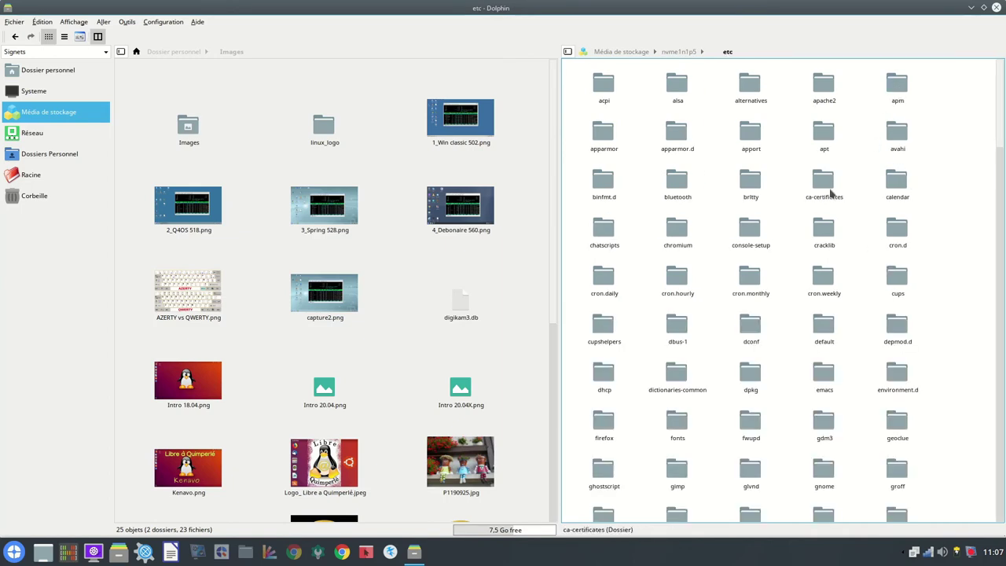
scroll(801, 267, "down", 10)
scroll(802, 260, "down", 5)
scroll(802, 260, "down", 8)
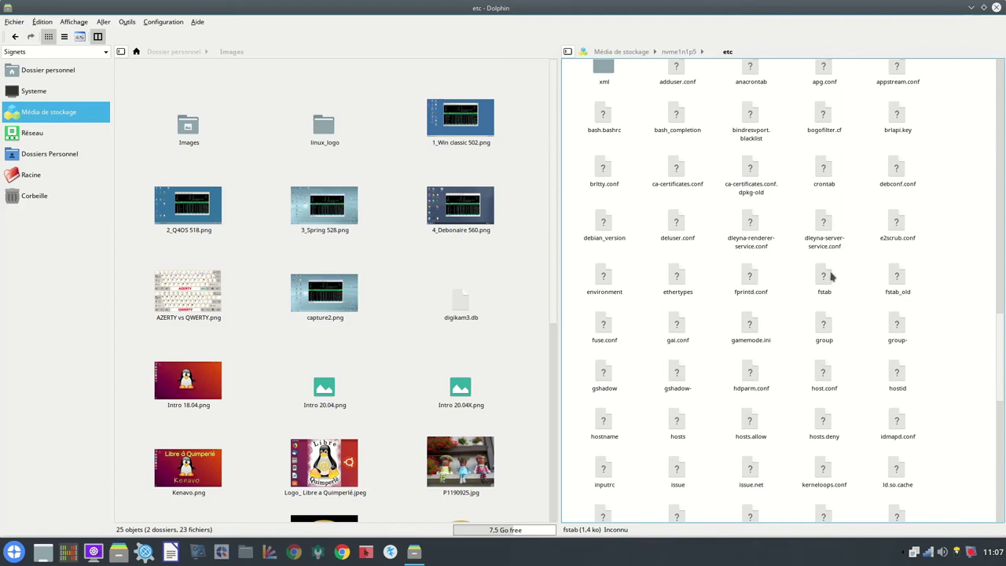
left_click_drag(824, 279, 836, 289)
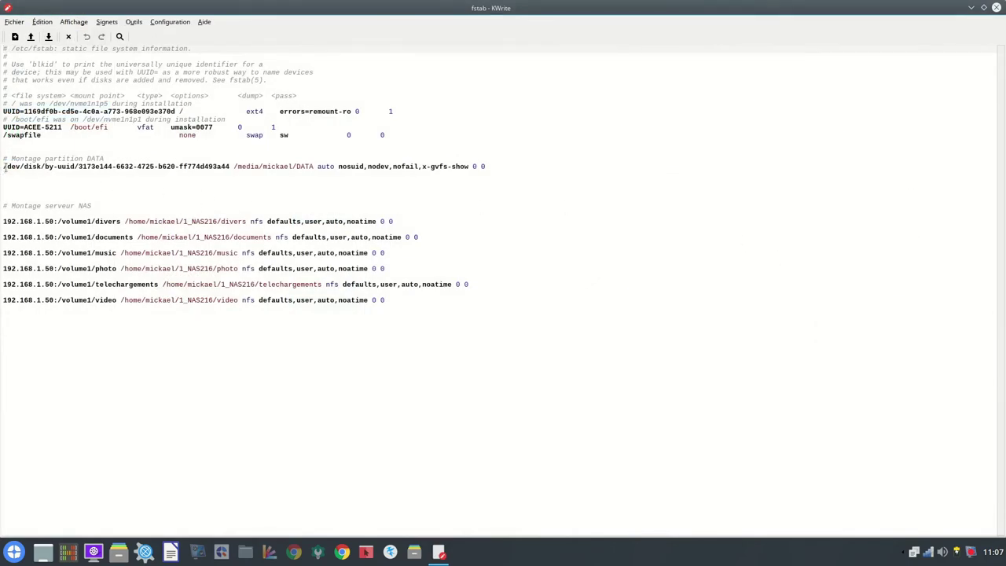
Highlight the line under "Montage partition DATA", close this fstab, and return to the fstab open in Kate.
left_click_drag(4, 167, 525, 168)
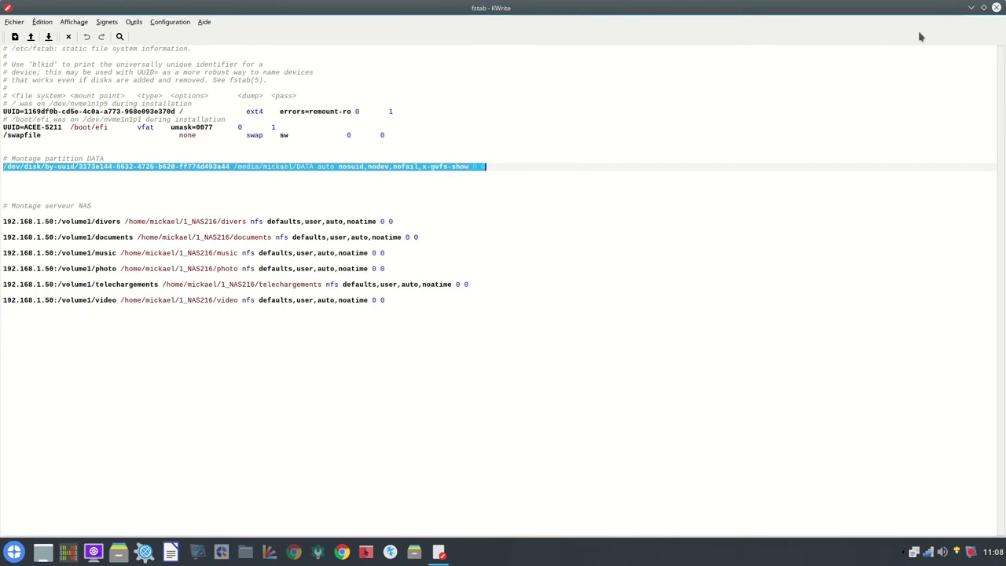
left_click(996, 7)
left_click(390, 552)
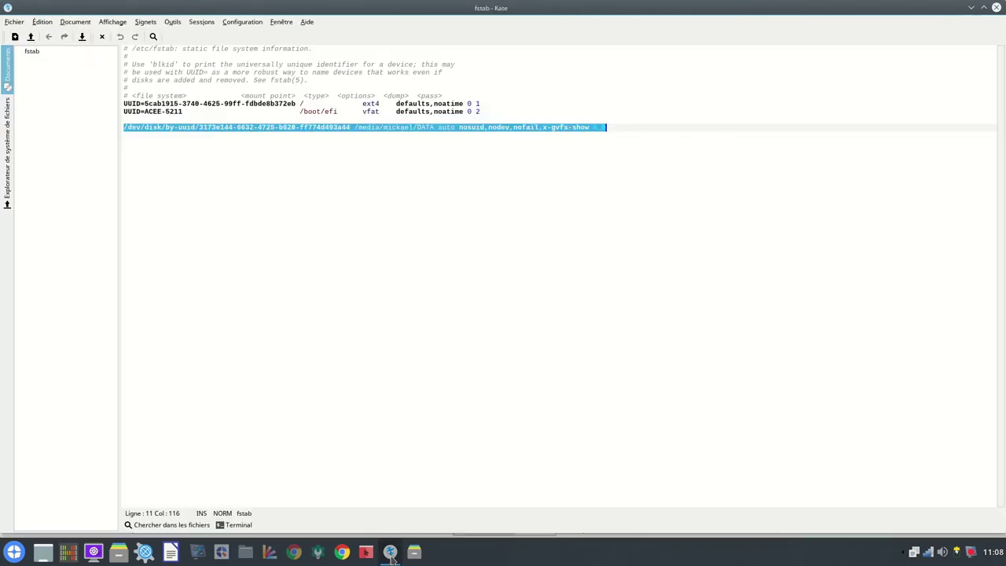
Comment out the DATA partition mount line in fstab with a leading # and save the file.
left_click(292, 126)
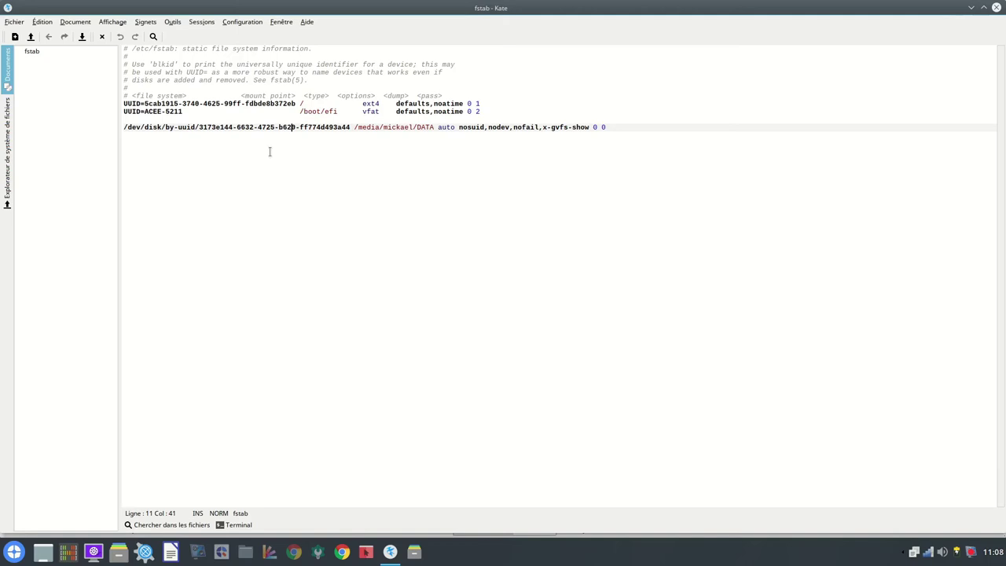
left_click(125, 131)
type("#")
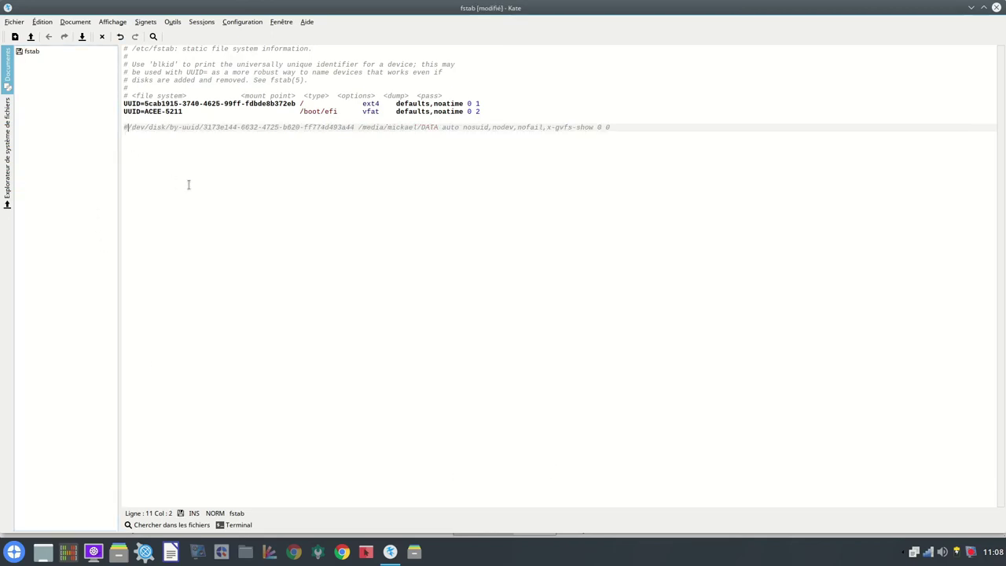
left_click(81, 37)
Switch back to Dolphin, activate the etc pane, and turn the split view off and on again.
left_click(414, 550)
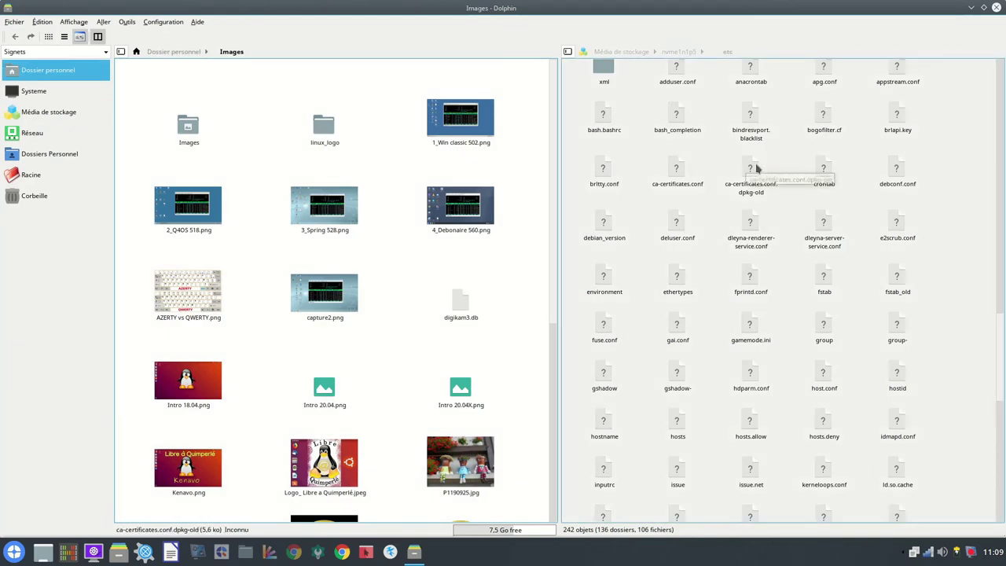
left_click(959, 134)
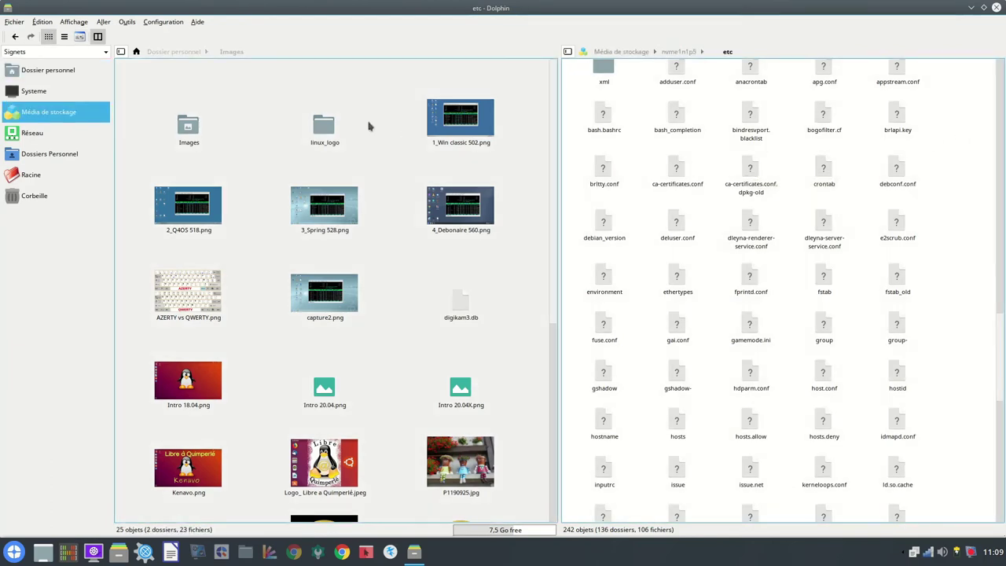
left_click(97, 36)
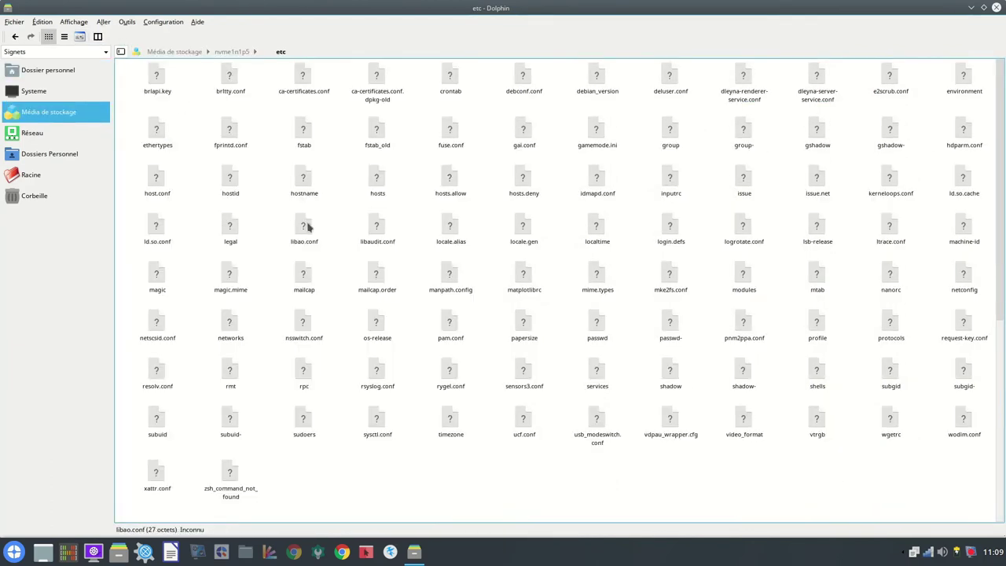
left_click(97, 36)
Show Dossier personnel in the first pane, and browse the second pane through Systeme to Support de stockage.
left_click(47, 70)
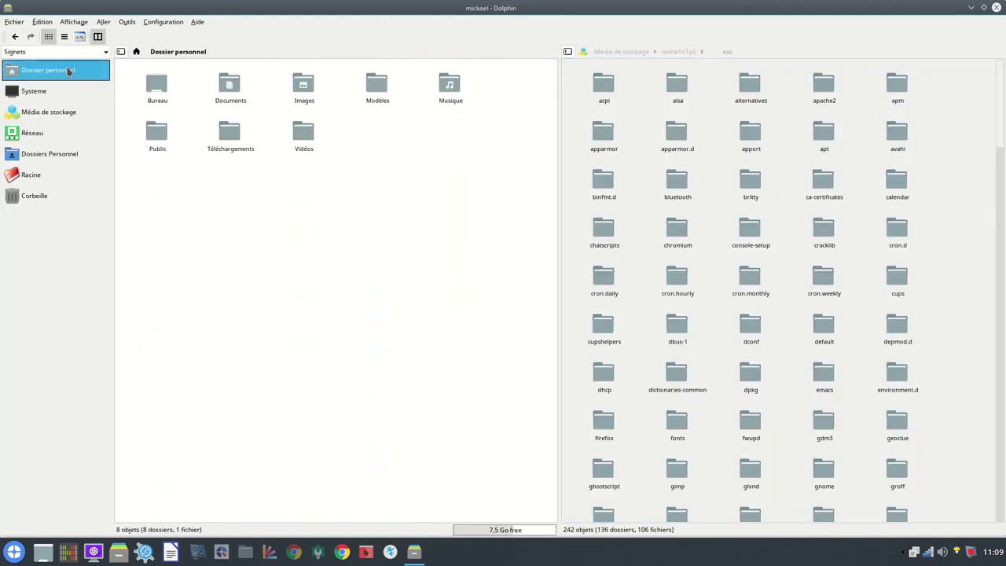
left_click(626, 114)
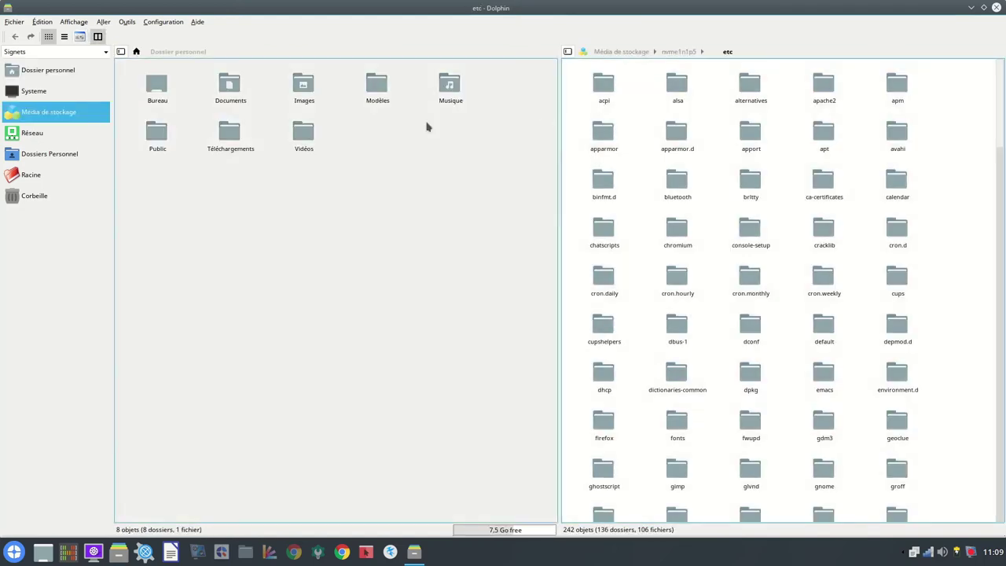
left_click(35, 91)
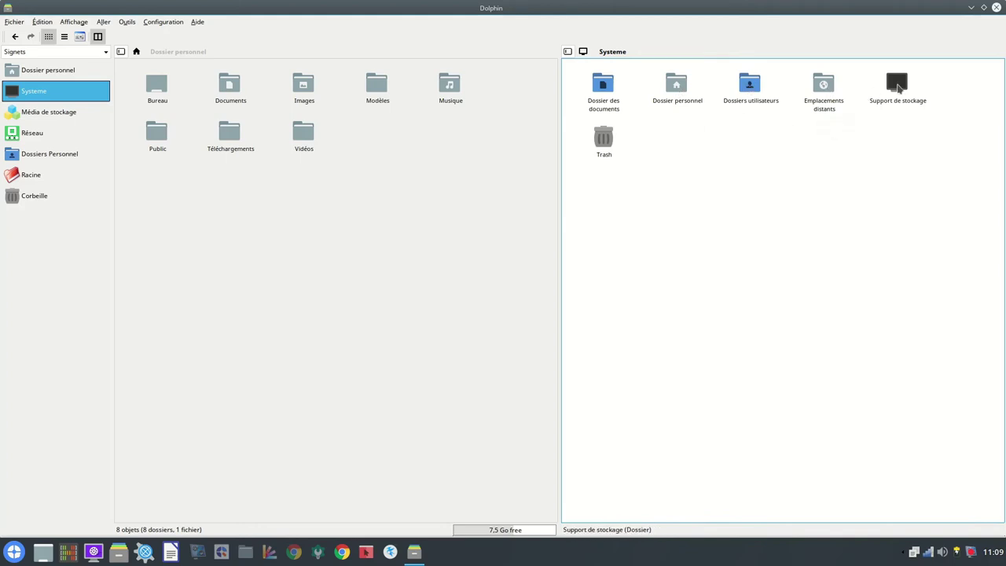
left_click(898, 84)
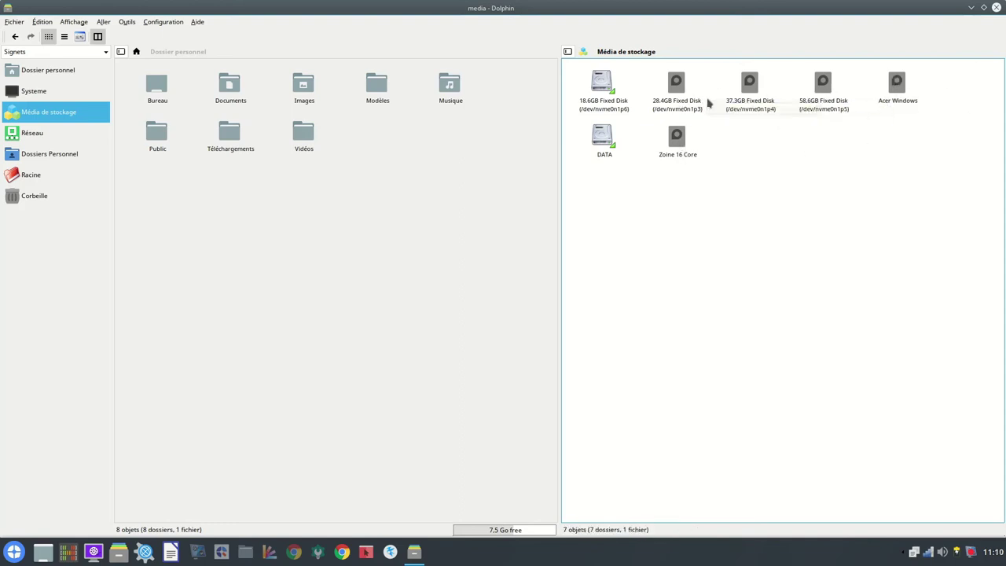
Open the DATA partition in the second pane, look inside its ISO folder, and go back up to DATA.
left_click(602, 142)
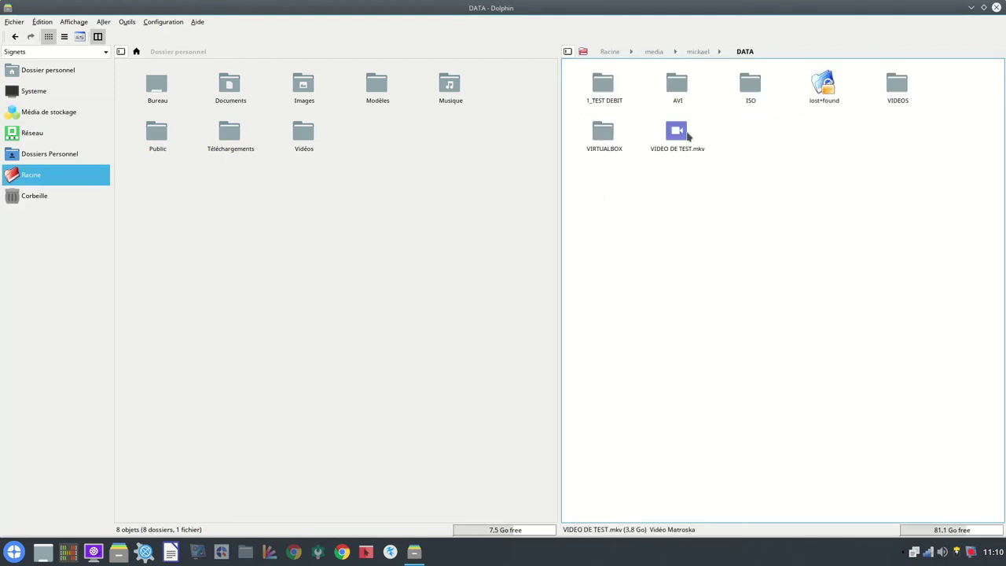
left_click(749, 86)
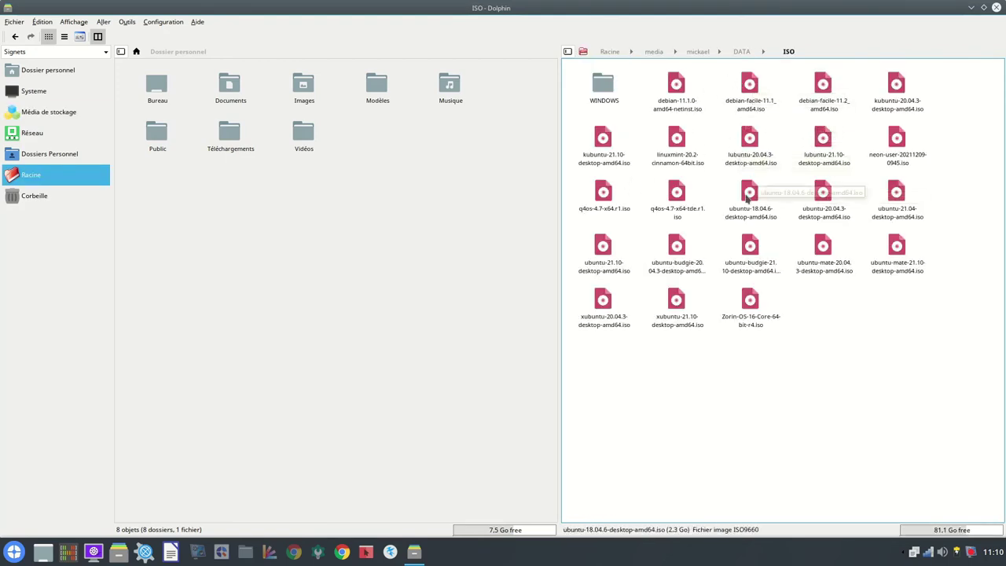
left_click(745, 51)
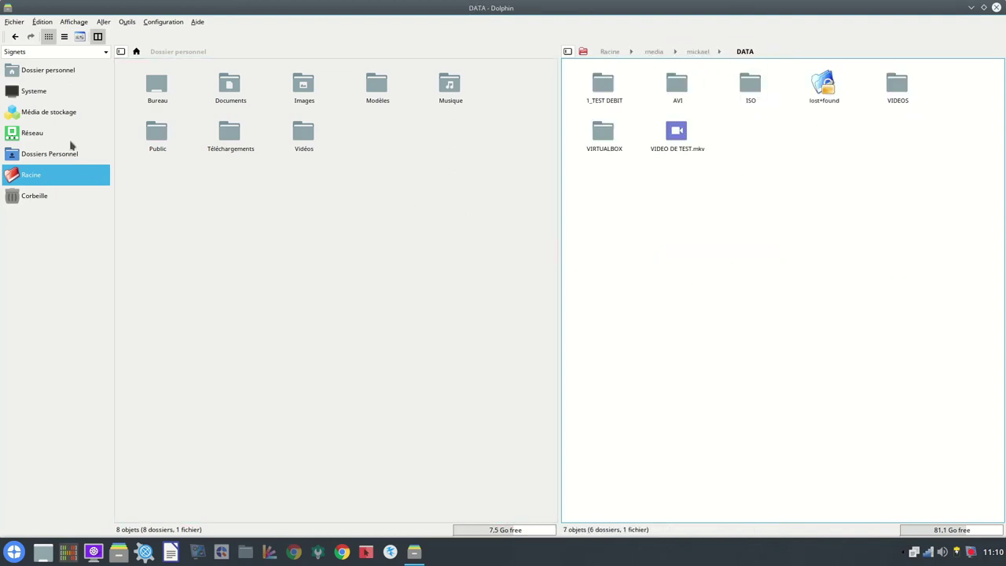
Show Dossier personnel in the second pane and turn off the split view.
left_click(53, 72)
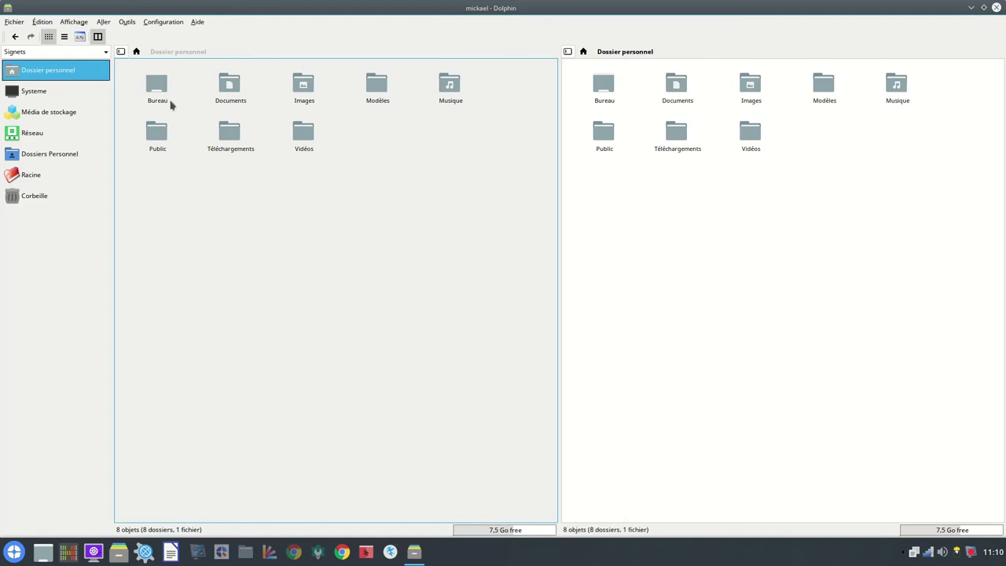
left_click(97, 37)
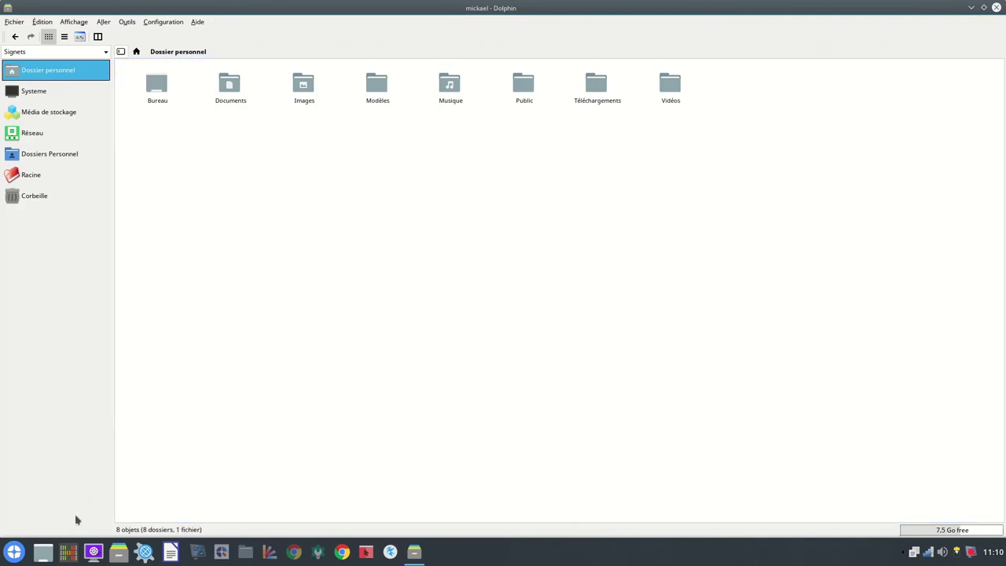
Show the desktop, return to Dolphin, look inside the Bureau folder, and go back up to Dossier personnel.
left_click(44, 554)
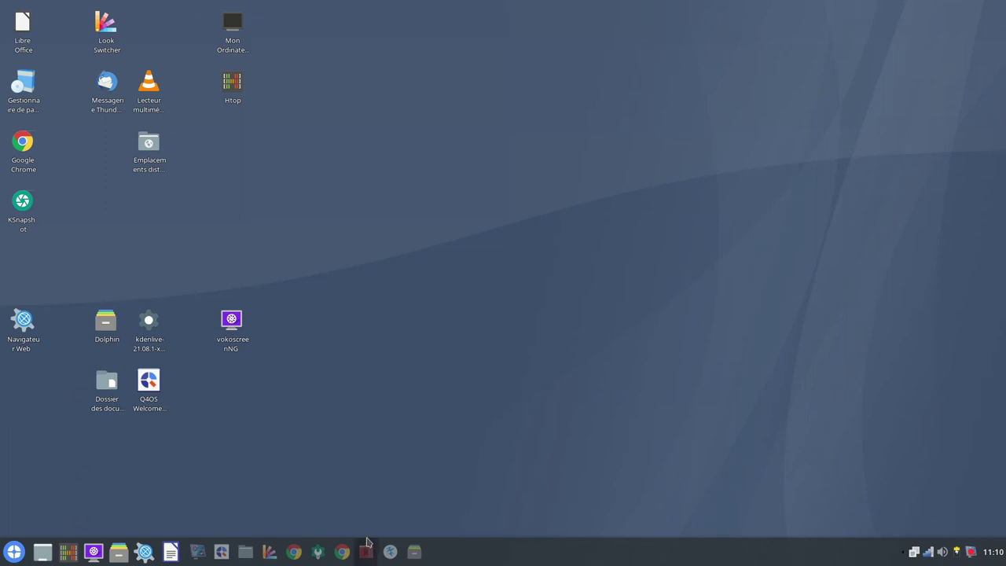
left_click(412, 551)
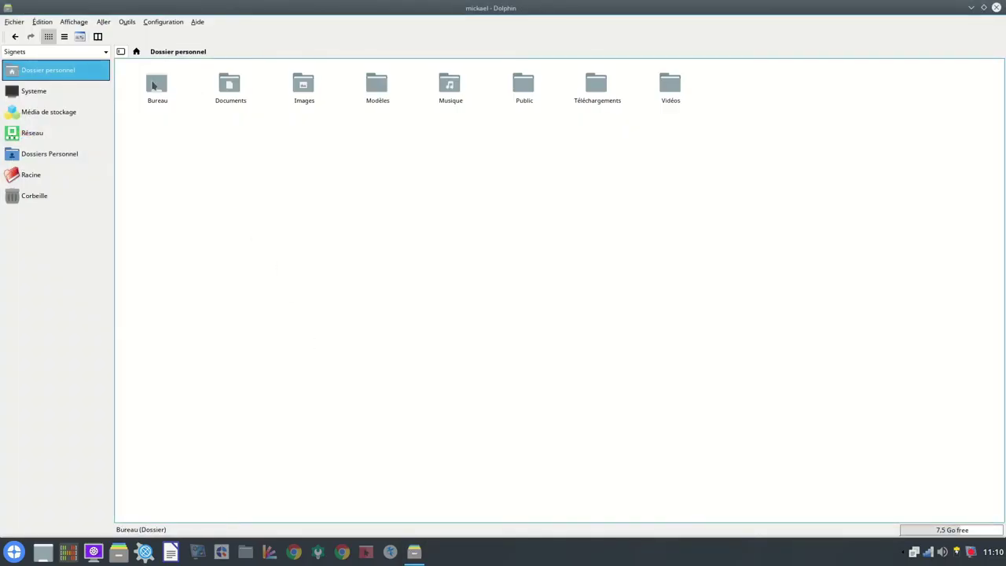
double_click(155, 85)
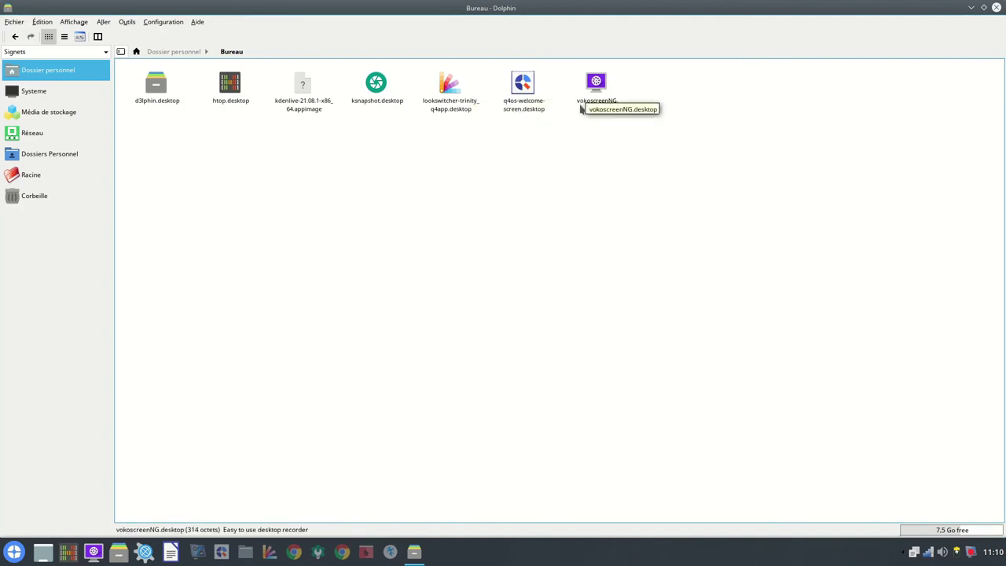
left_click(157, 51)
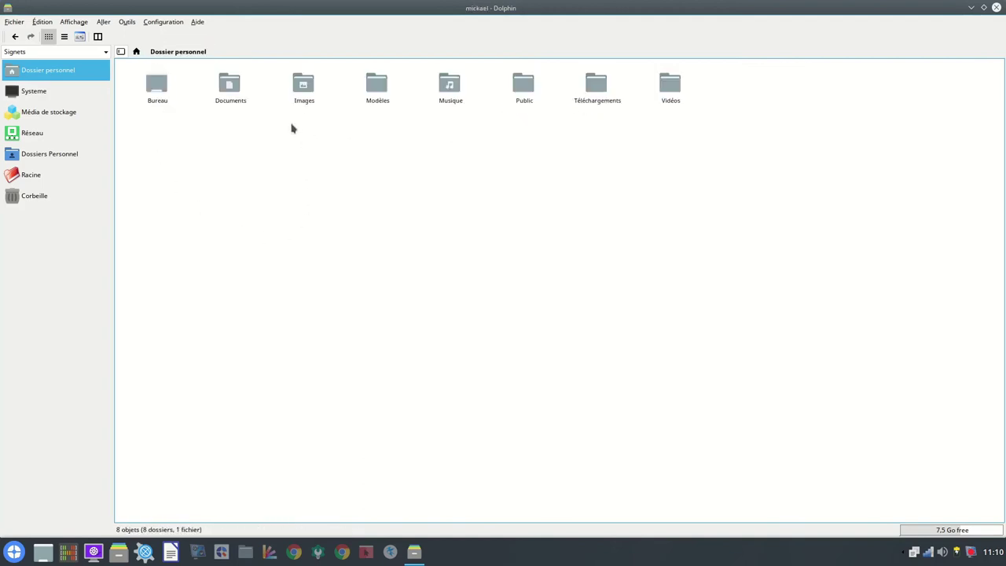
Open HTOP RAPIDE internet.pdf from the Documents folder with Xournal and maximize its window.
left_click(233, 94)
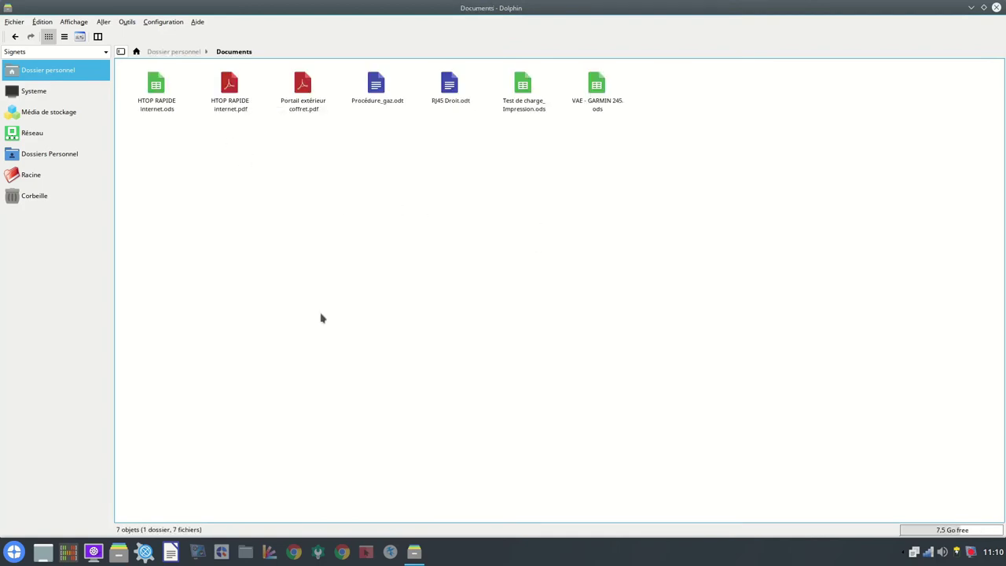
right_click(230, 104)
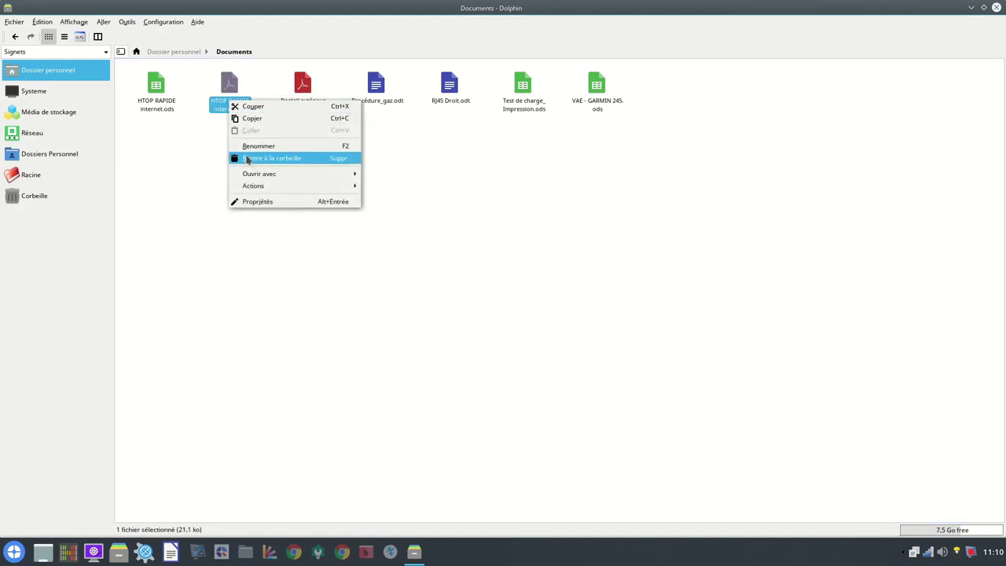
mouse_move(274, 178)
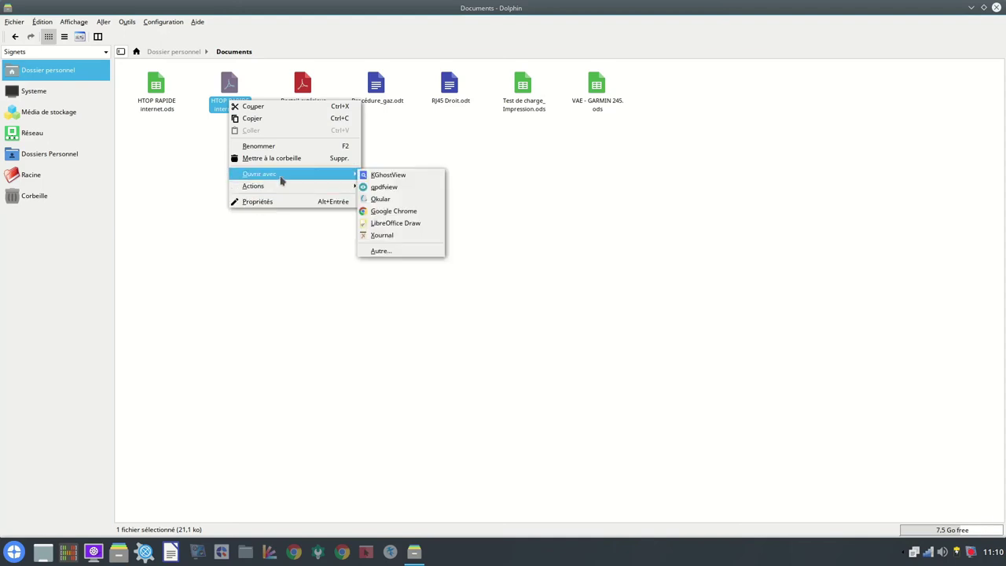
left_click(397, 236)
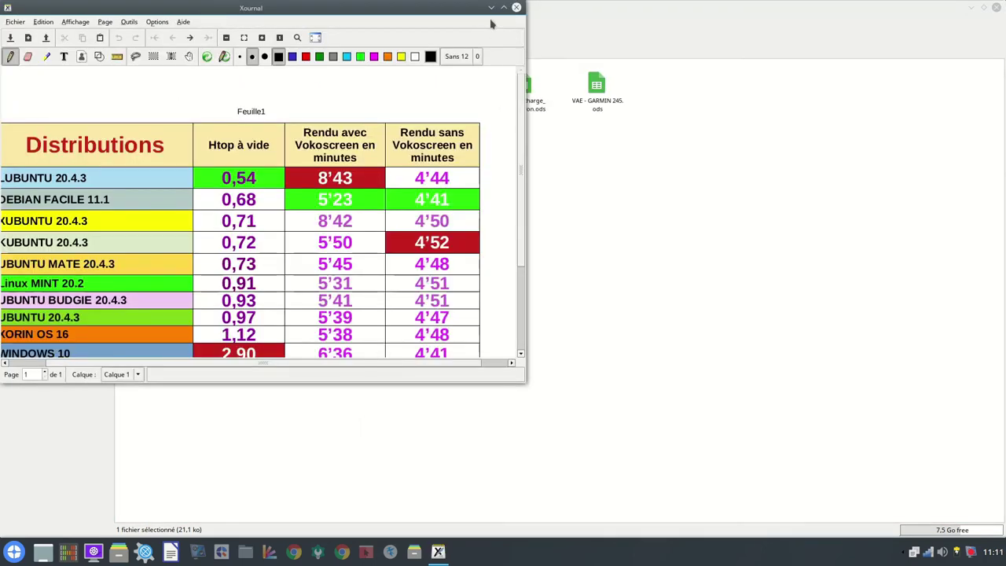
left_click(504, 7)
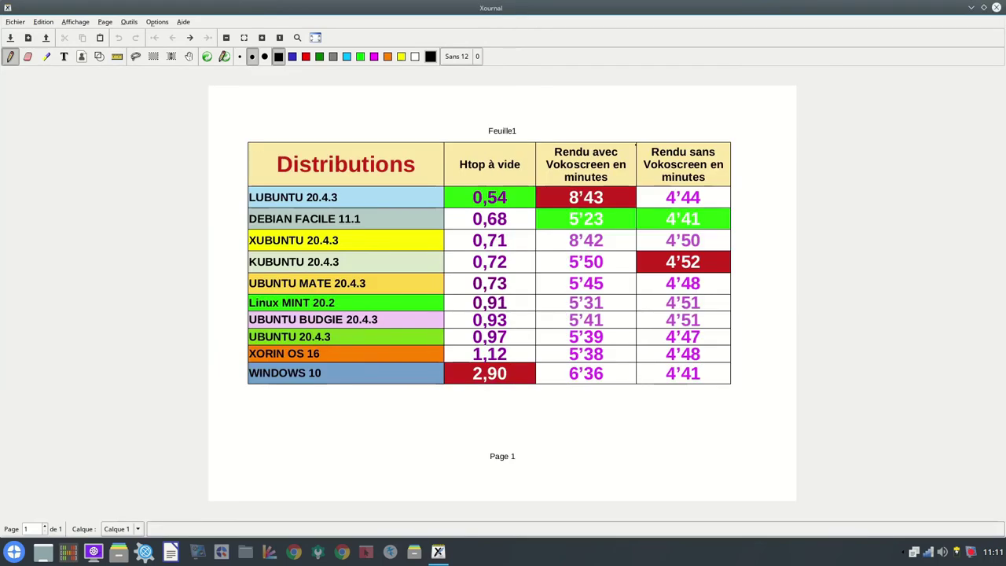
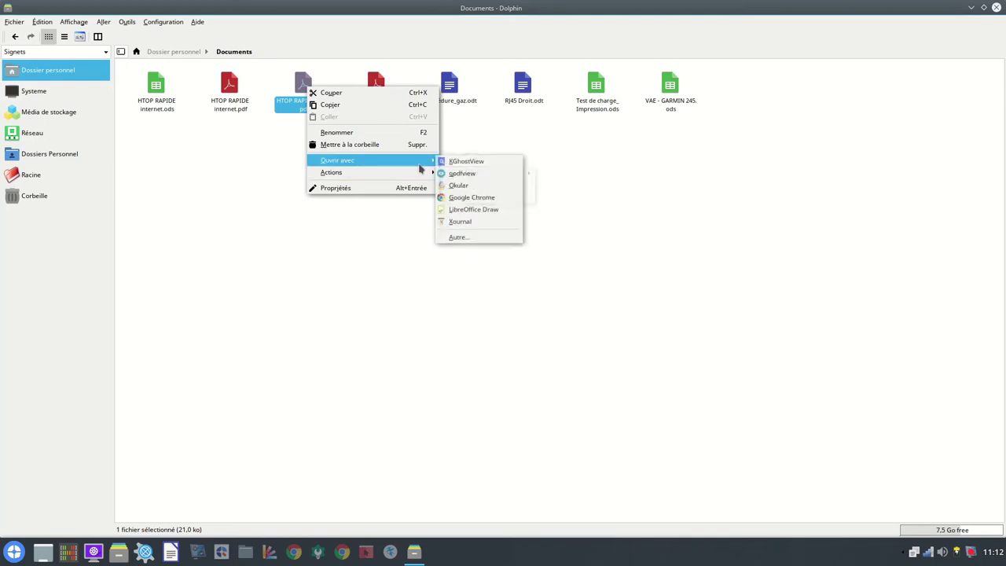
Open HTOP RAPIDE signé.pdf with Xournal in a maximized window and add the text UBUNTU below the table.
left_click(474, 223)
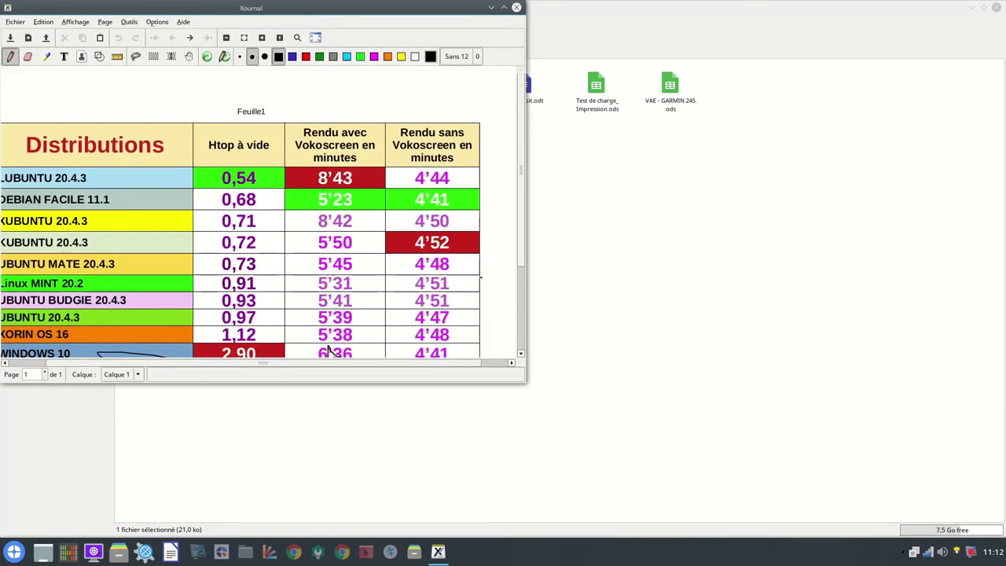
left_click(503, 9)
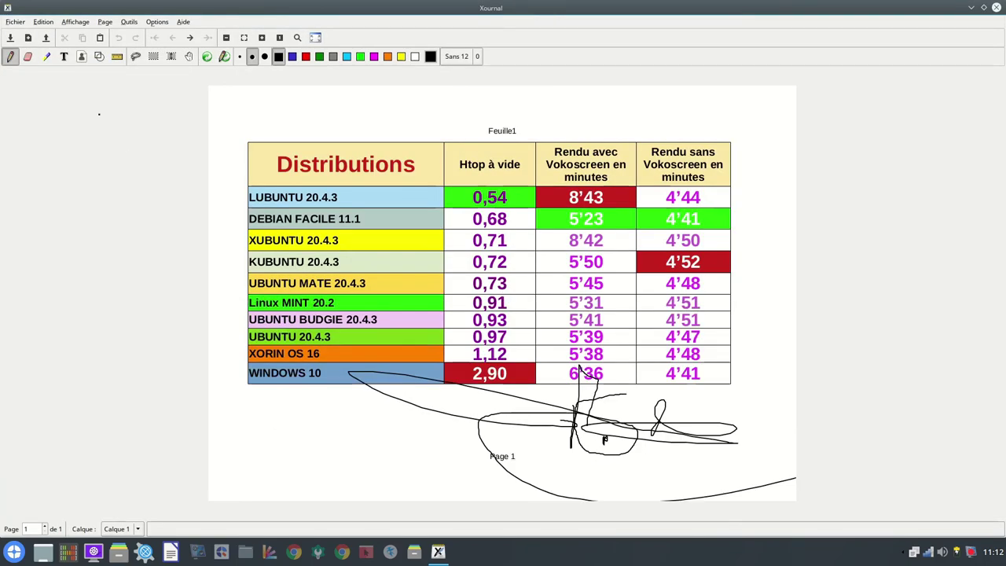
left_click(64, 55)
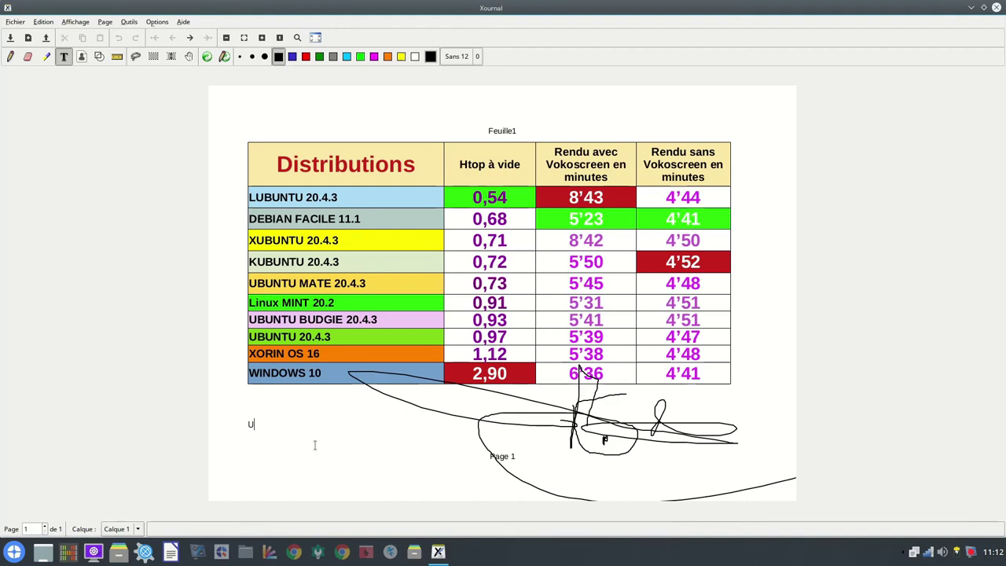
type("U")
Preview other font families for the UBUNTU text, and set its font to Sans at size 64.
left_click(458, 57)
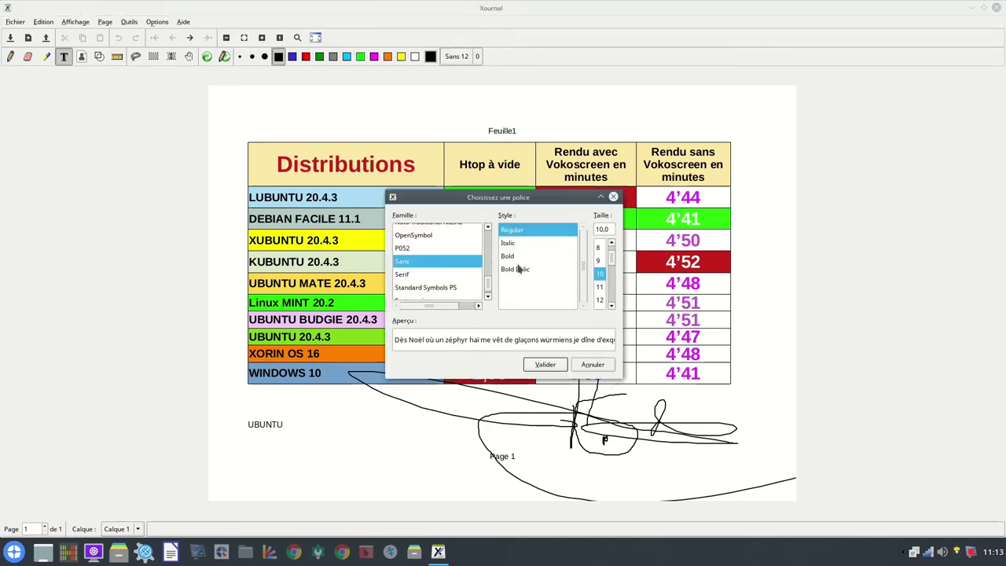
left_click(420, 274)
left_click(431, 287)
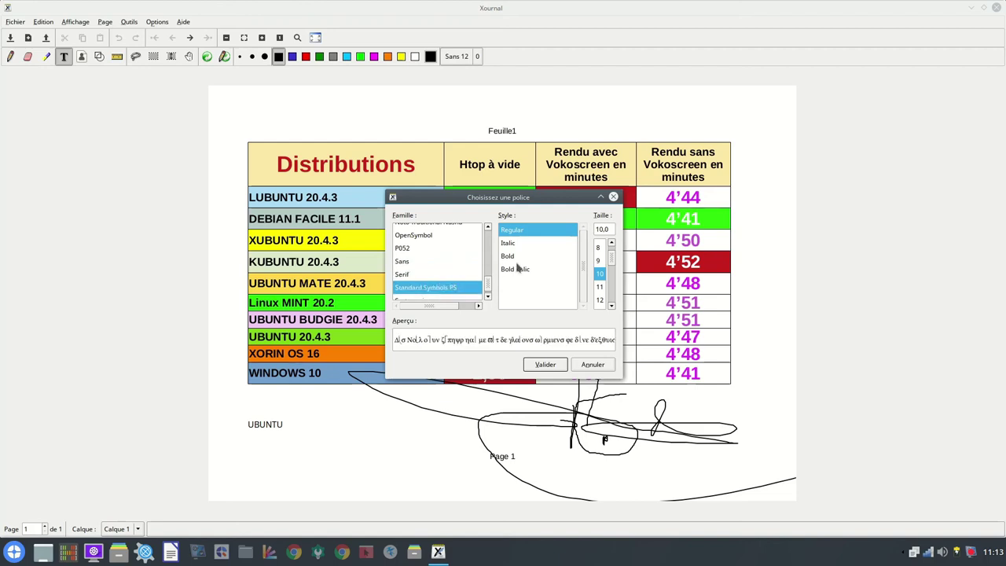
left_click_drag(616, 255, 595, 292)
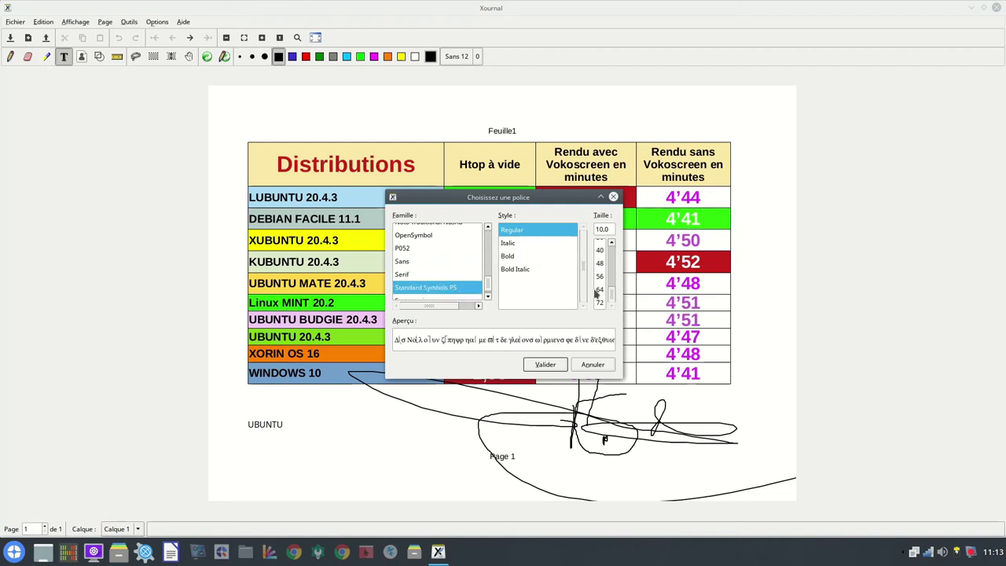
left_click(600, 290)
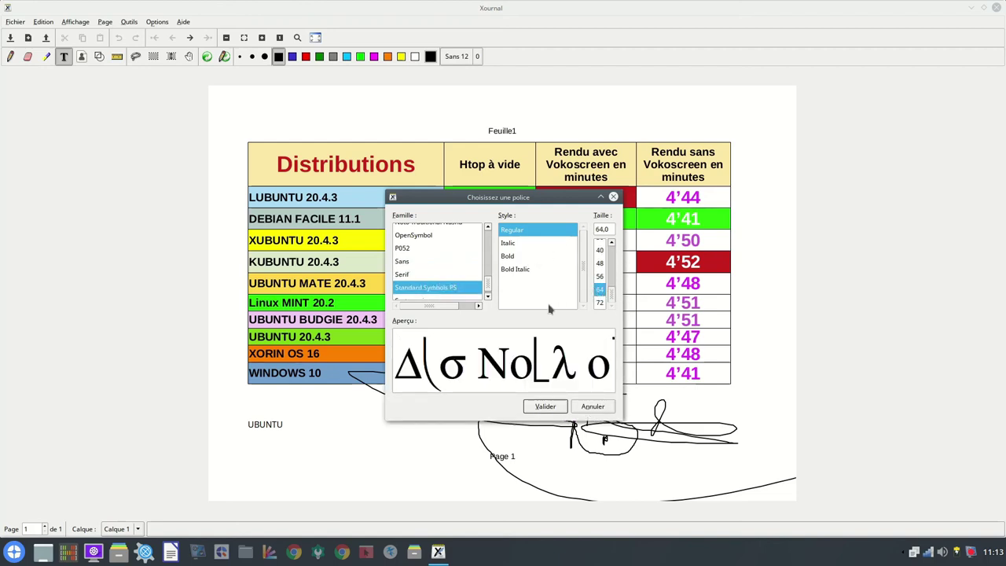
left_click(511, 256)
left_click(408, 262)
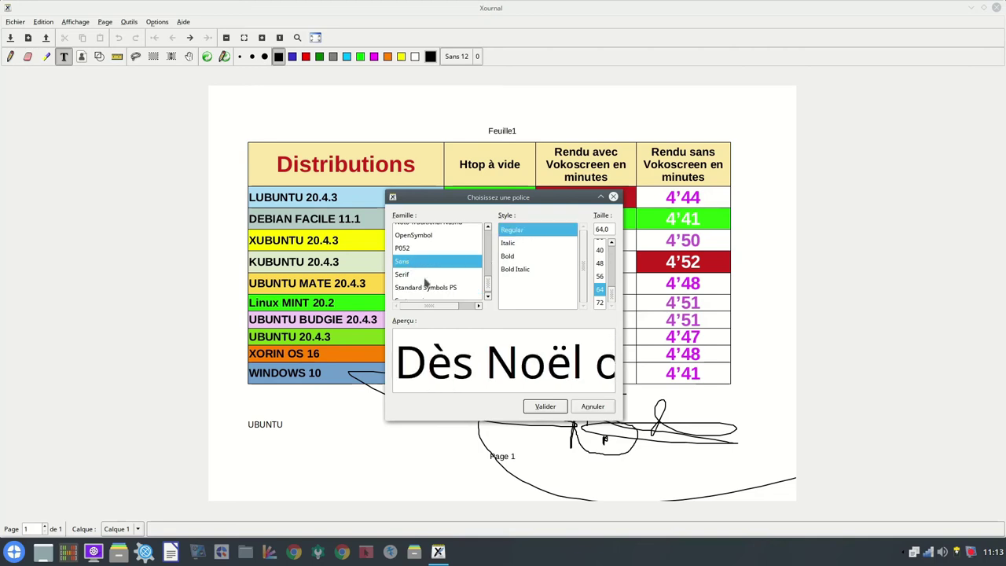
left_click(545, 407)
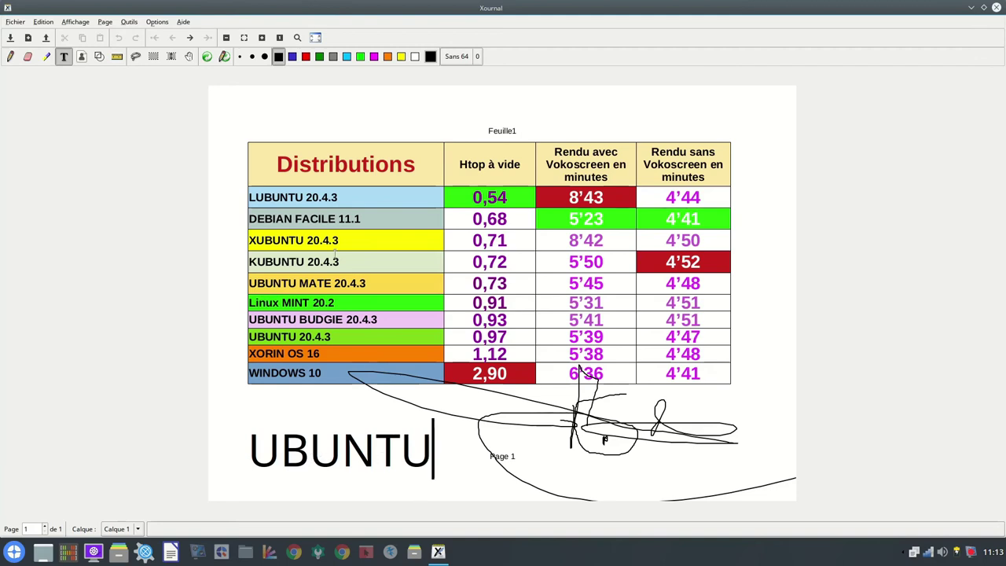
Try several colours on the UBUNTU text, settle on magenta, and close Xournal.
left_click(306, 57)
left_click(333, 60)
left_click(360, 57)
left_click(373, 57)
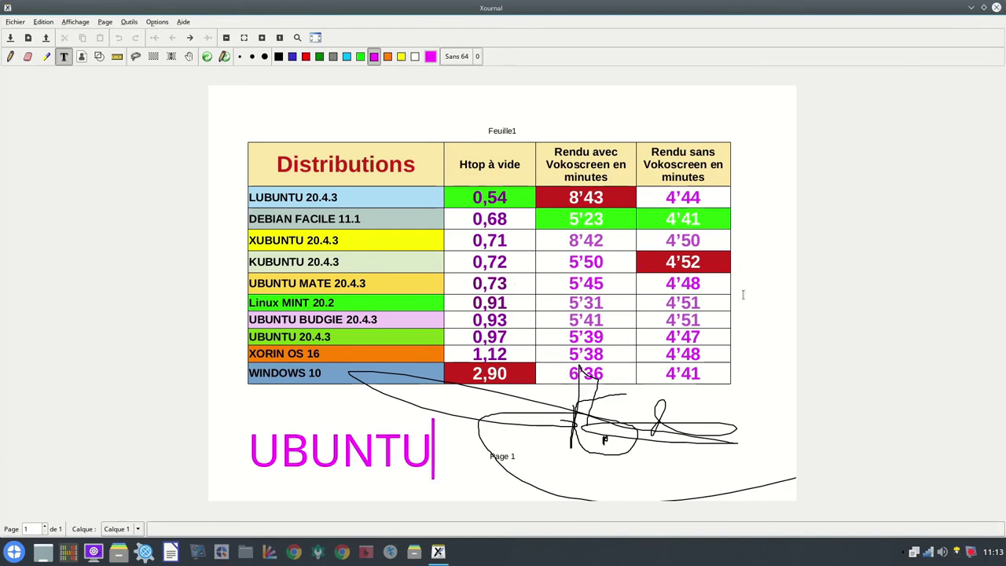
left_click(996, 7)
left_click(457, 309)
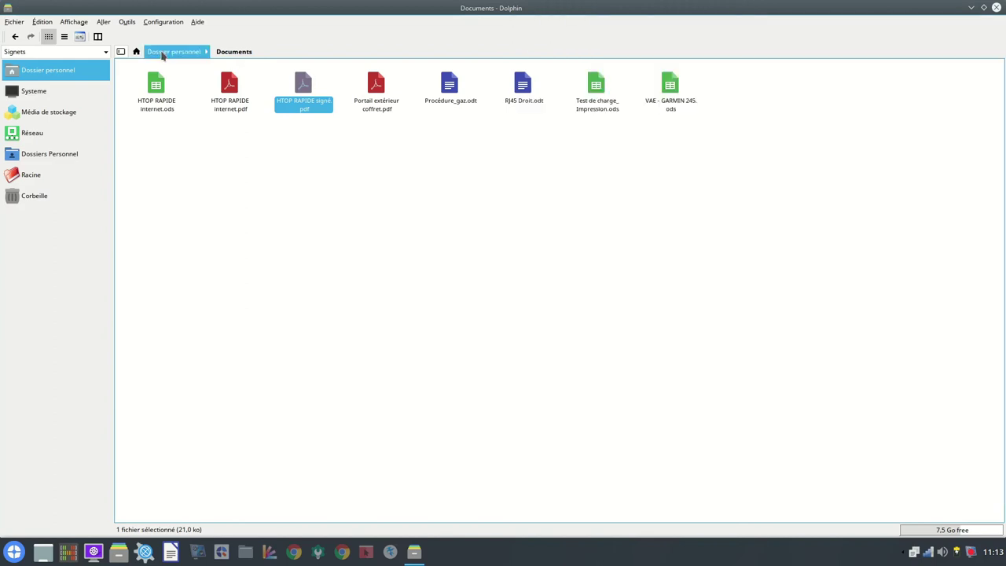
Go up to Dossier personnel, look inside the Musique folder, and go back.
left_click(166, 51)
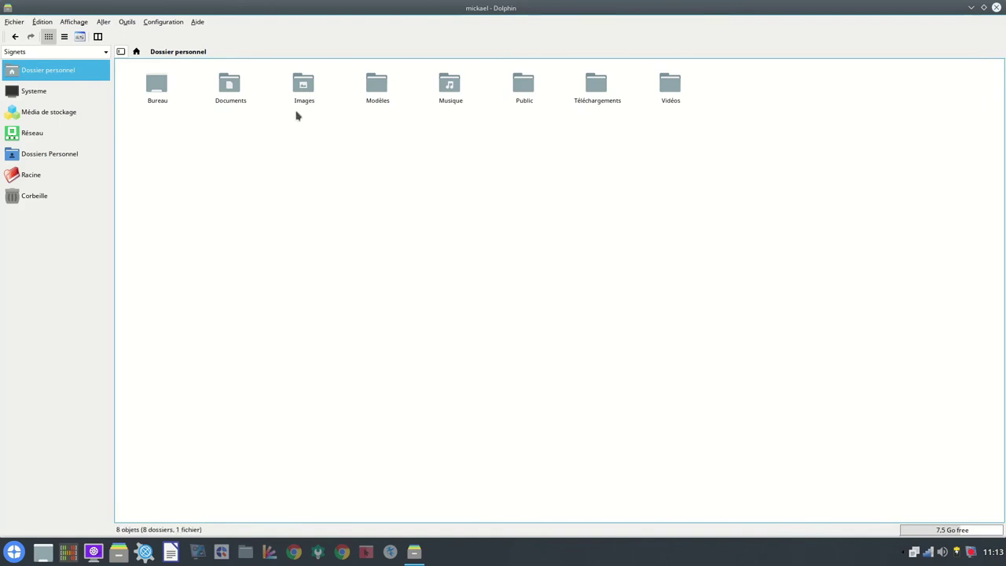
right_click(445, 88)
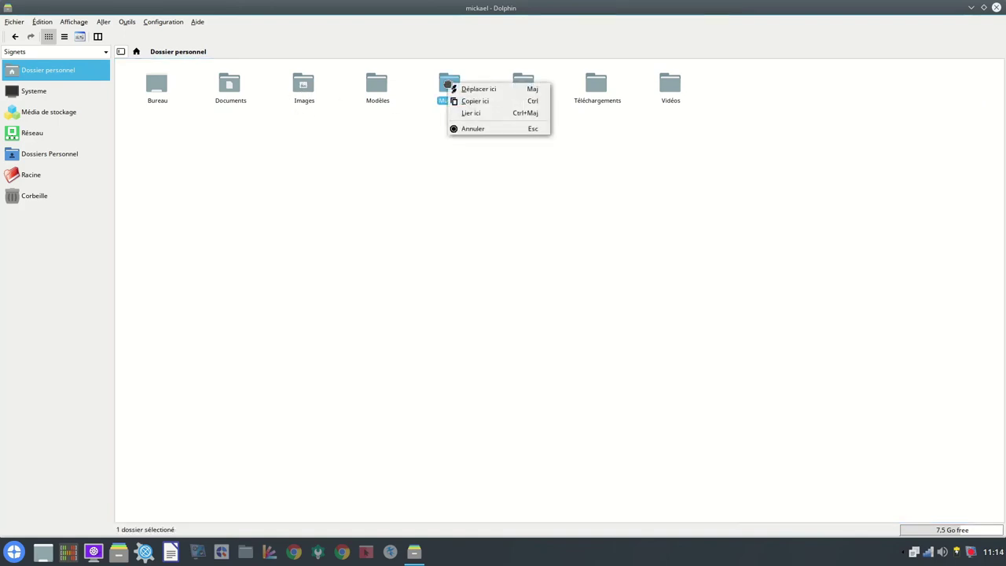
left_click(425, 91)
left_click(449, 88)
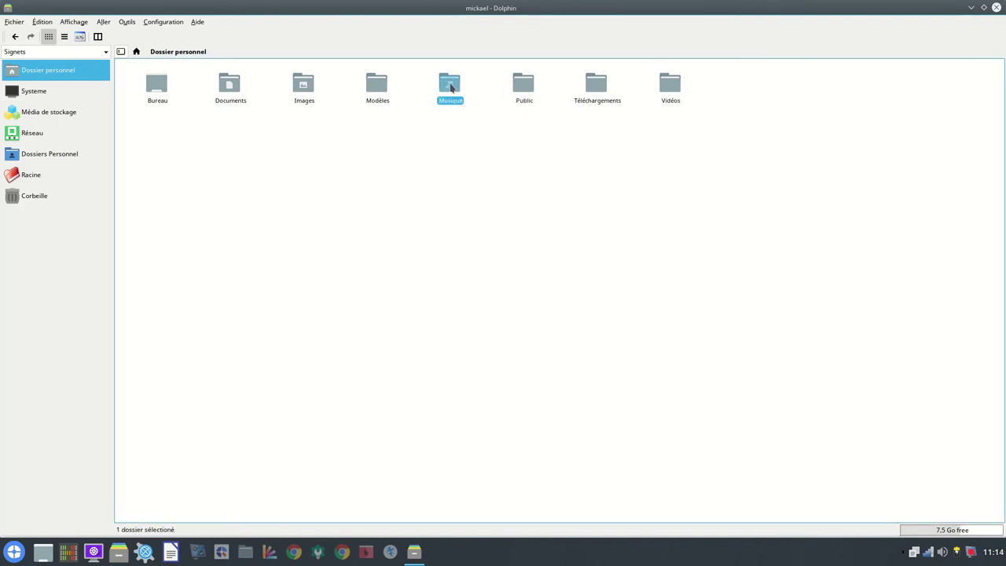
double_click(450, 88)
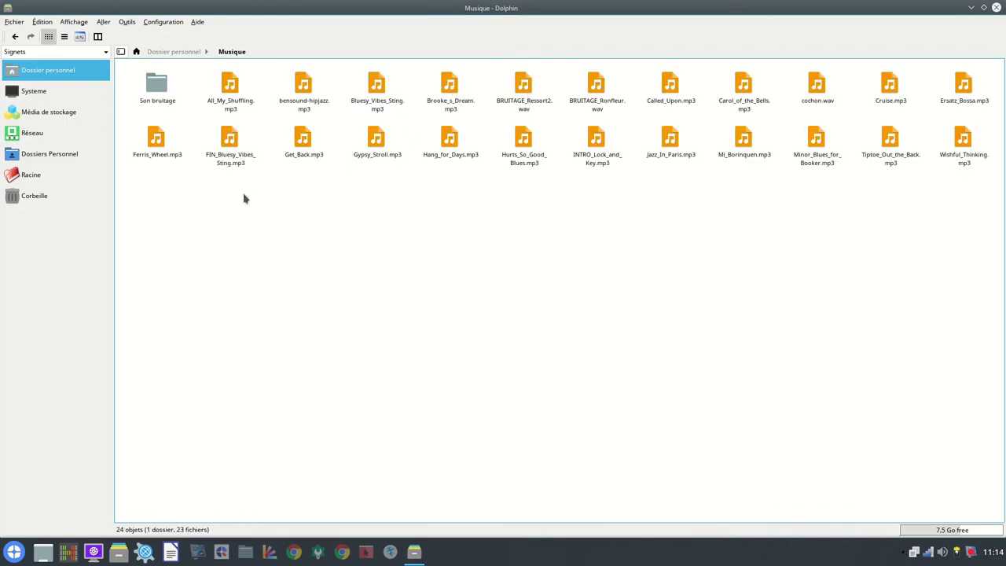
left_click(15, 37)
Look inside the Téléchargements and Vidéos folders, and return to Dossier personnel.
left_click(597, 87)
double_click(597, 87)
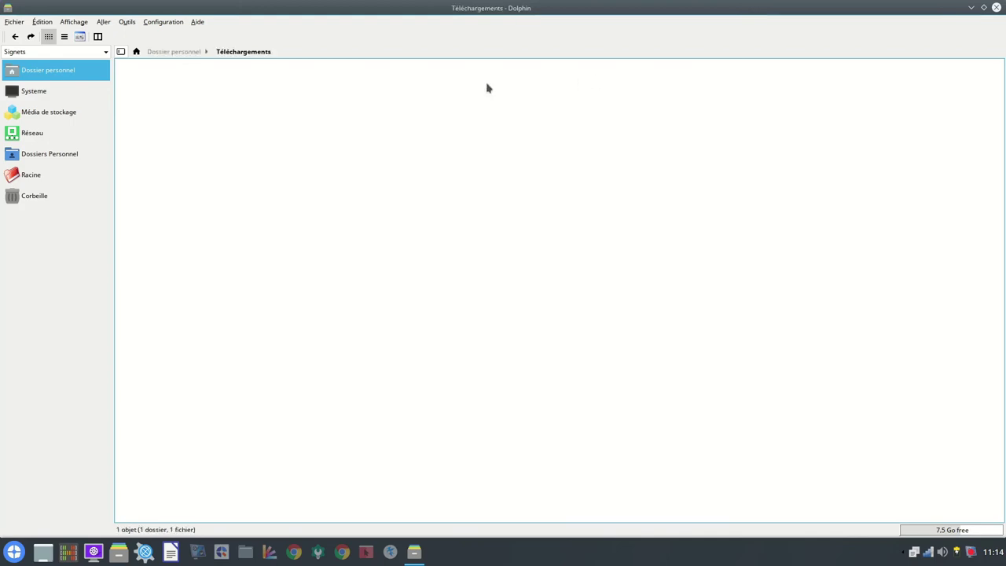
left_click(15, 36)
double_click(669, 88)
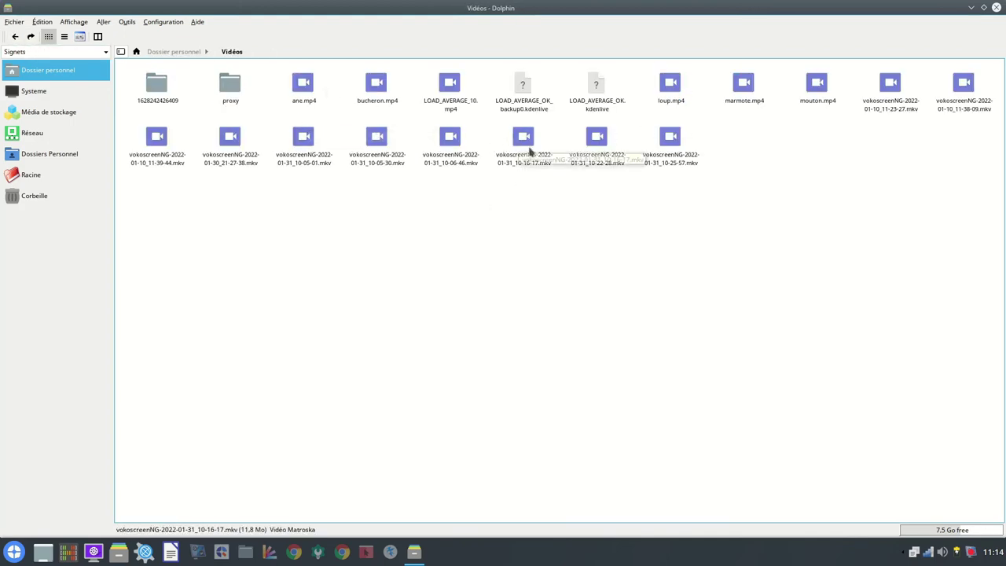
left_click(39, 73)
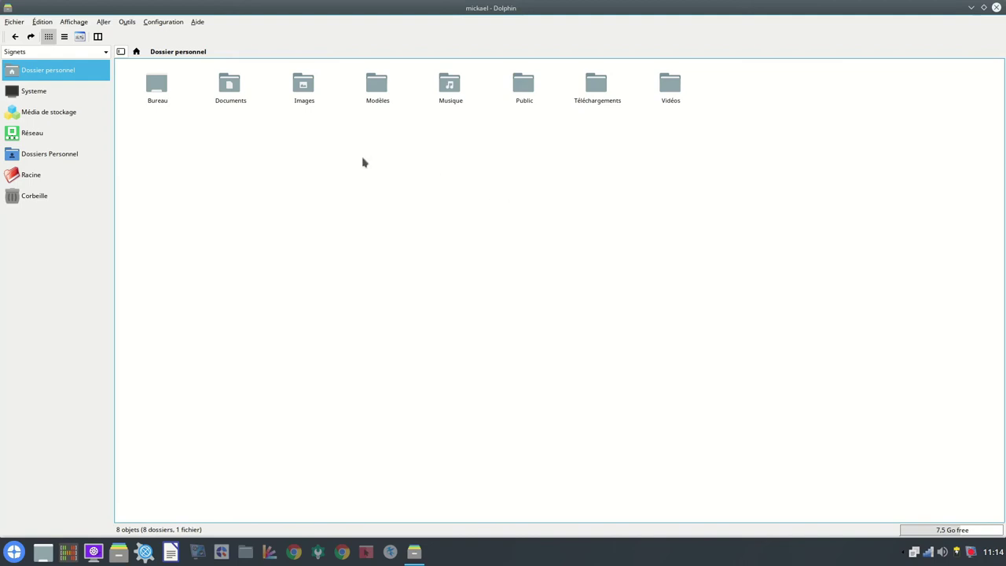
Switch the location bar to an editable path and open Dossier personnel through Systeme.
left_click(122, 53)
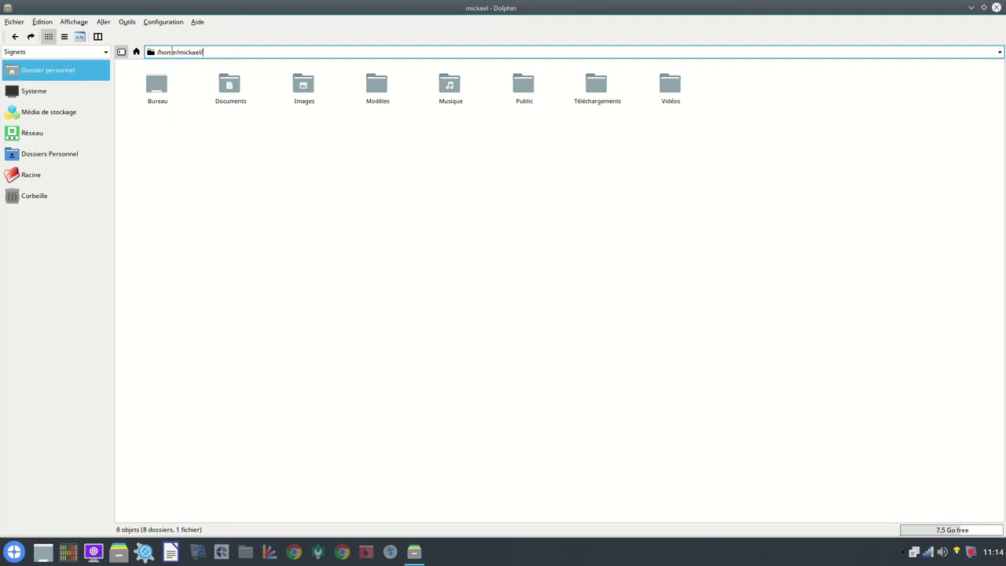
left_click(37, 95)
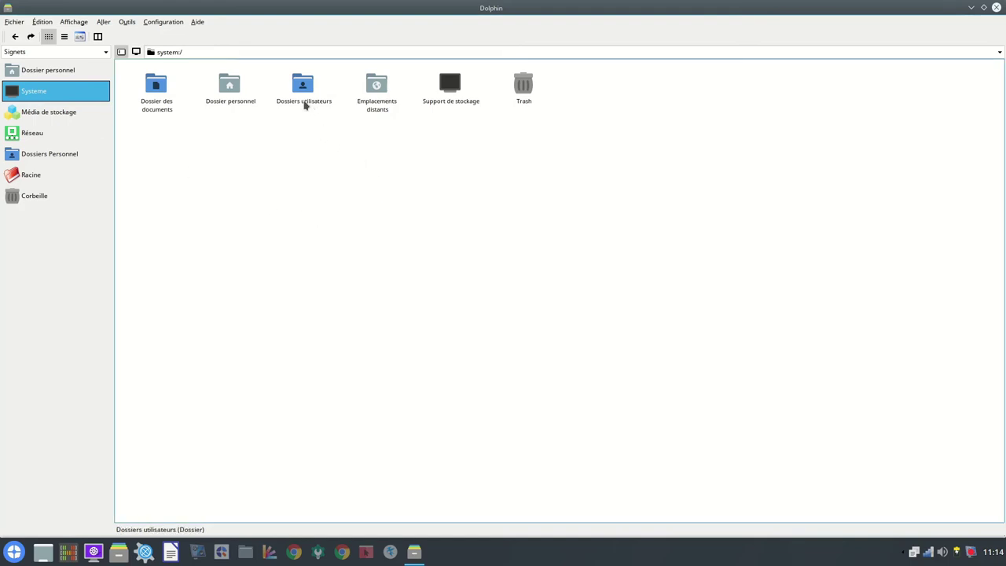
left_click(229, 92)
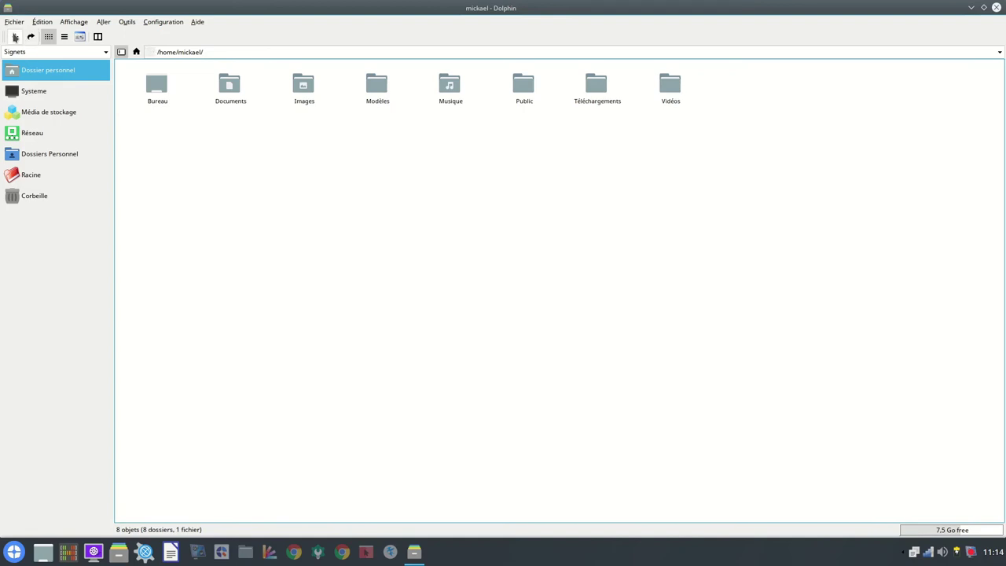
Go back to Systeme and open the user's home folder through Dossiers utilisateurs.
left_click(15, 36)
left_click(300, 93)
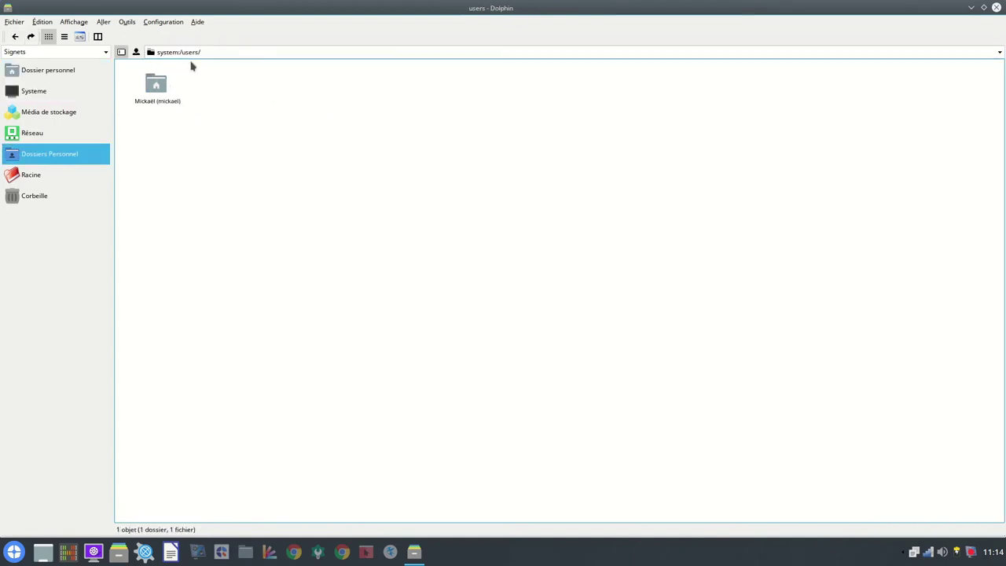
double_click(159, 86)
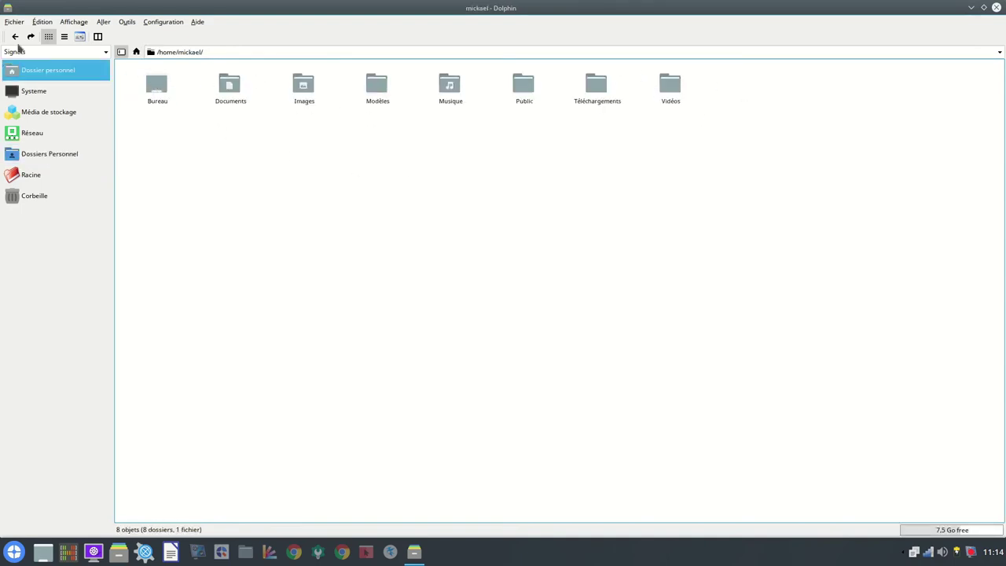
Look at the Dossiers Personnel and Réseau bookmarks, and open the user's home folder from Racine through home.
left_click(40, 153)
left_click(35, 134)
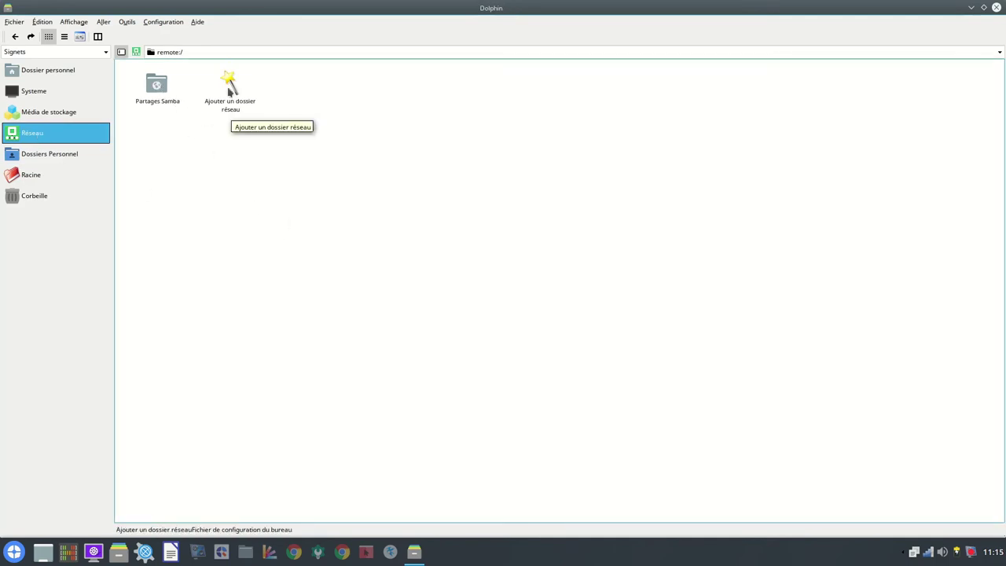
left_click(31, 176)
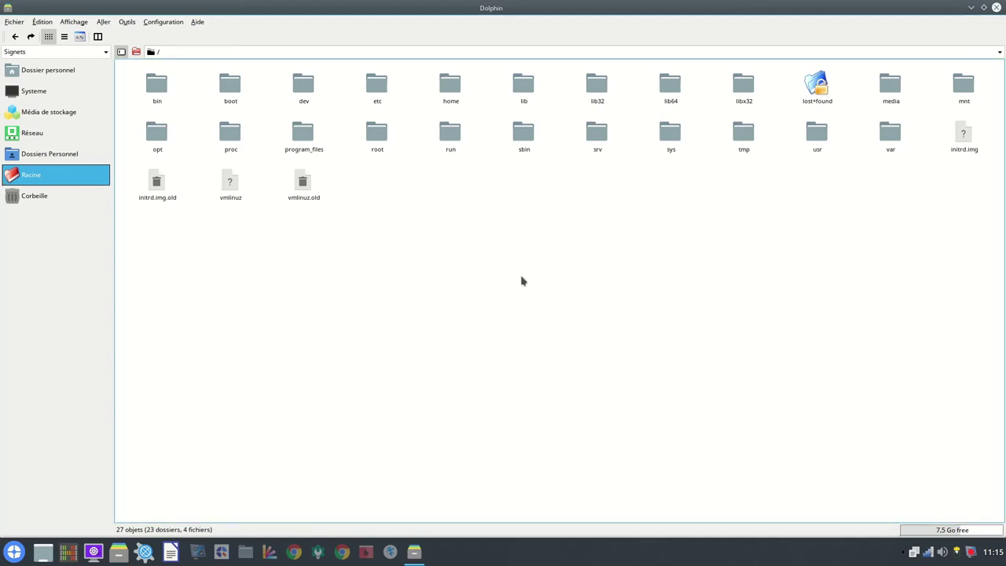
left_click(446, 88)
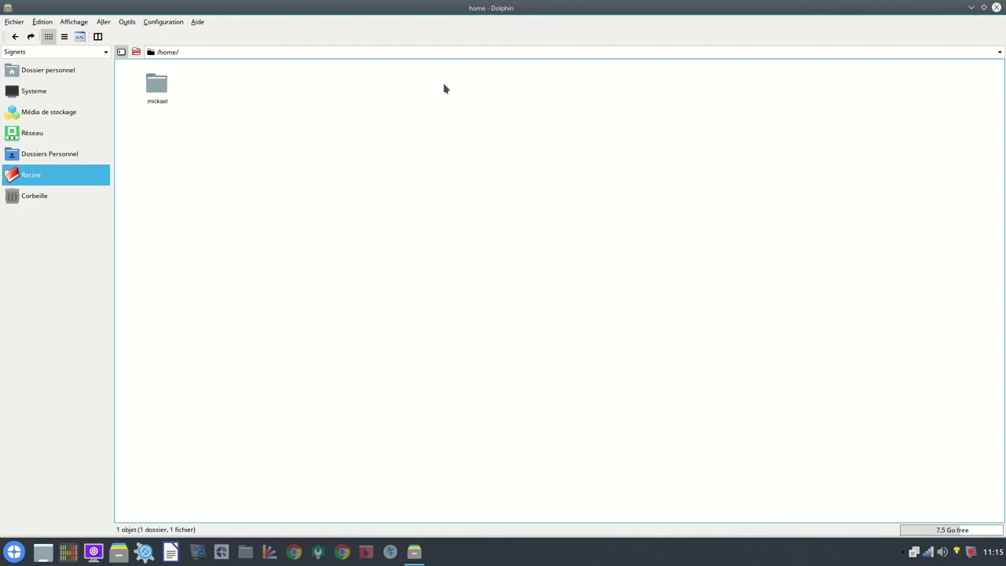
left_click(156, 89)
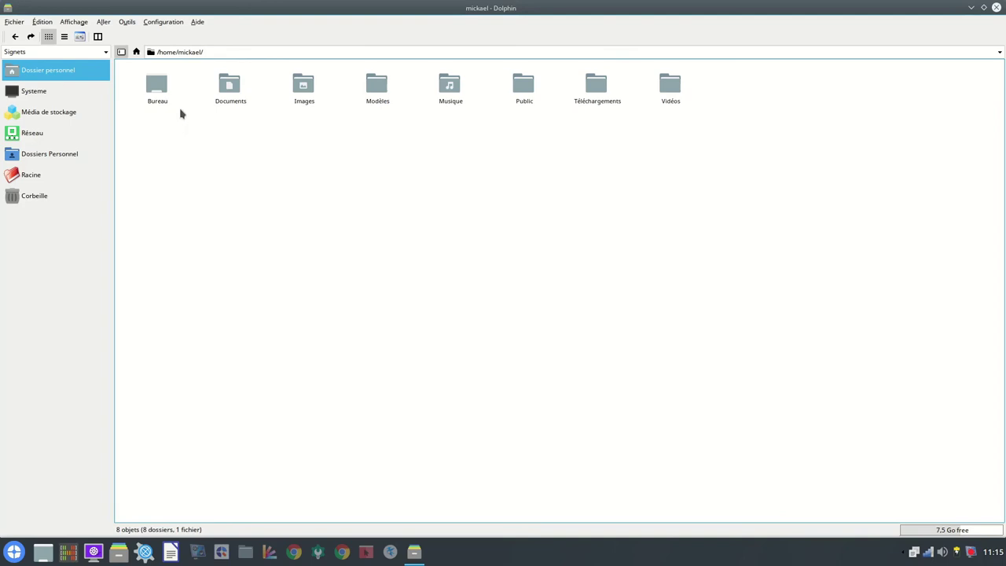
Show hidden files in the user's home folder and hide the left sidebar.
left_click(159, 52)
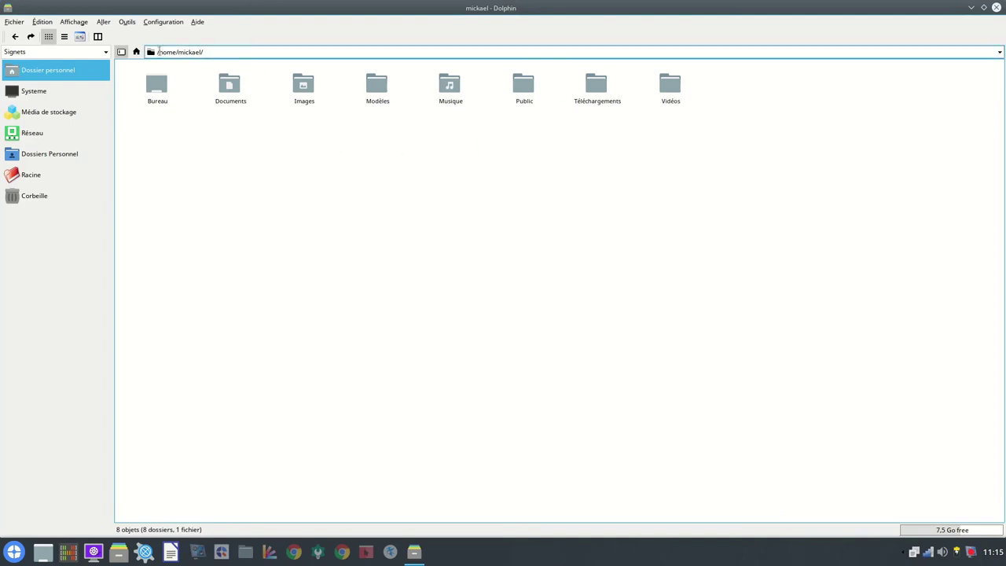
left_click(74, 22)
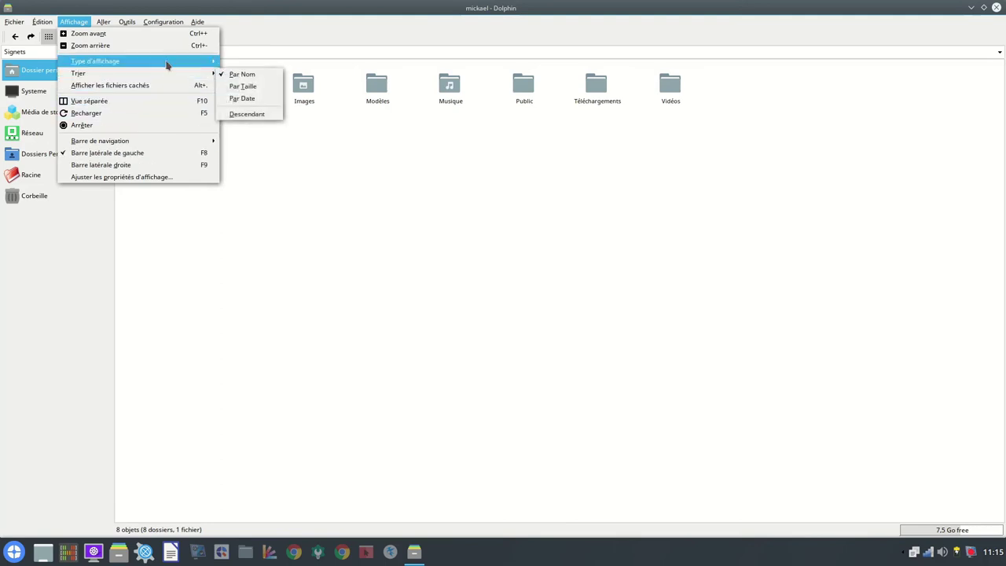
mouse_move(166, 65)
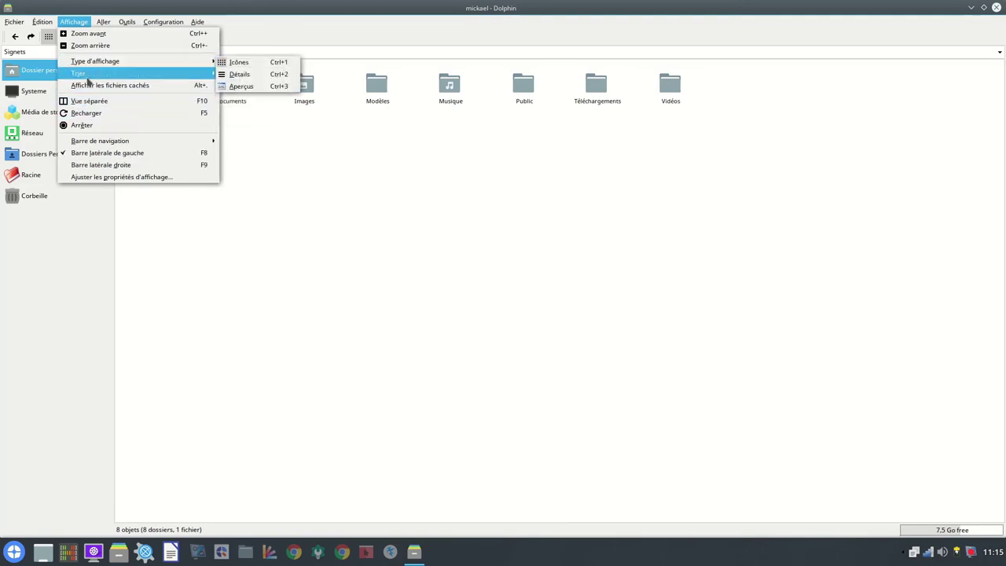
mouse_move(87, 78)
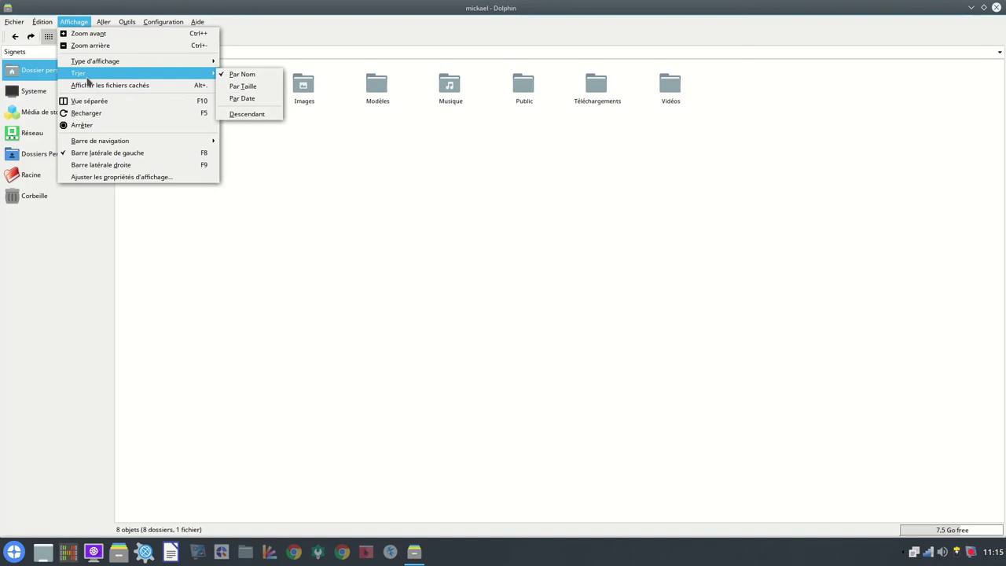
mouse_move(87, 143)
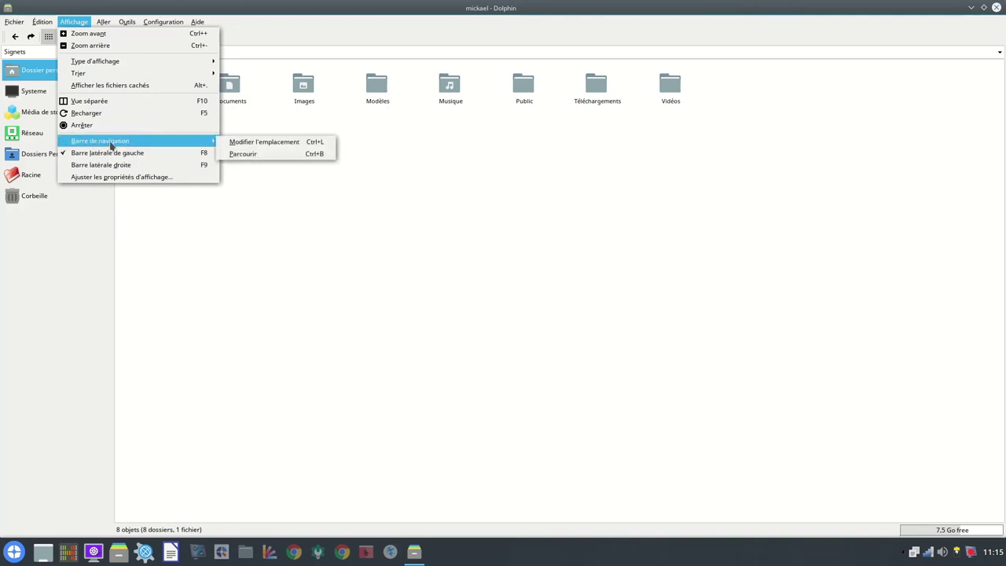
left_click(116, 87)
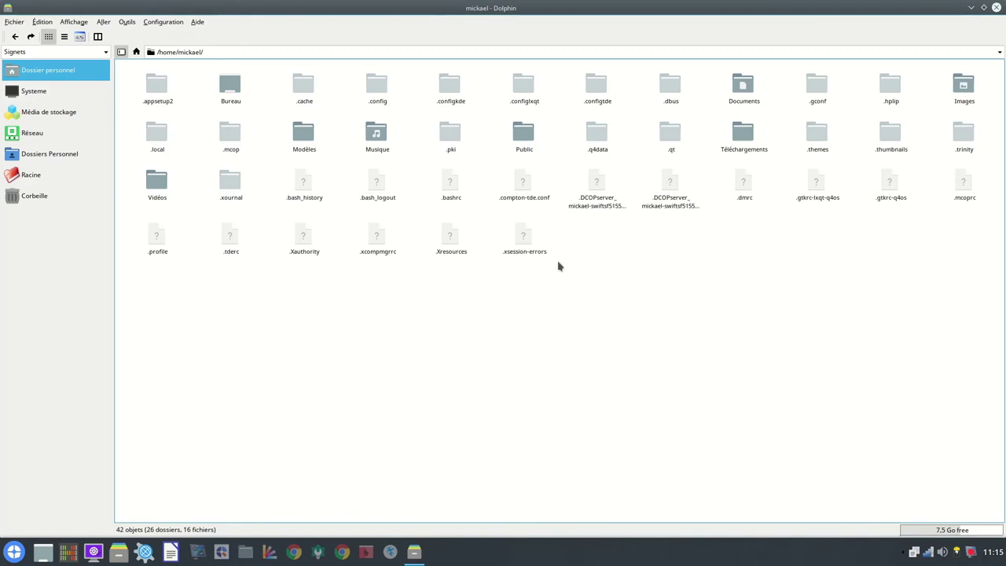
left_click(75, 22)
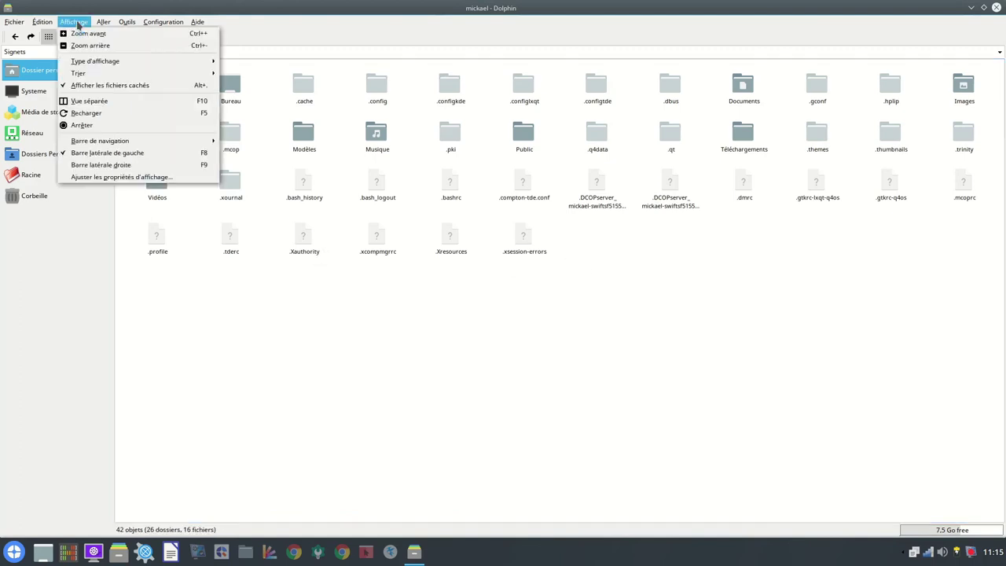
left_click(79, 153)
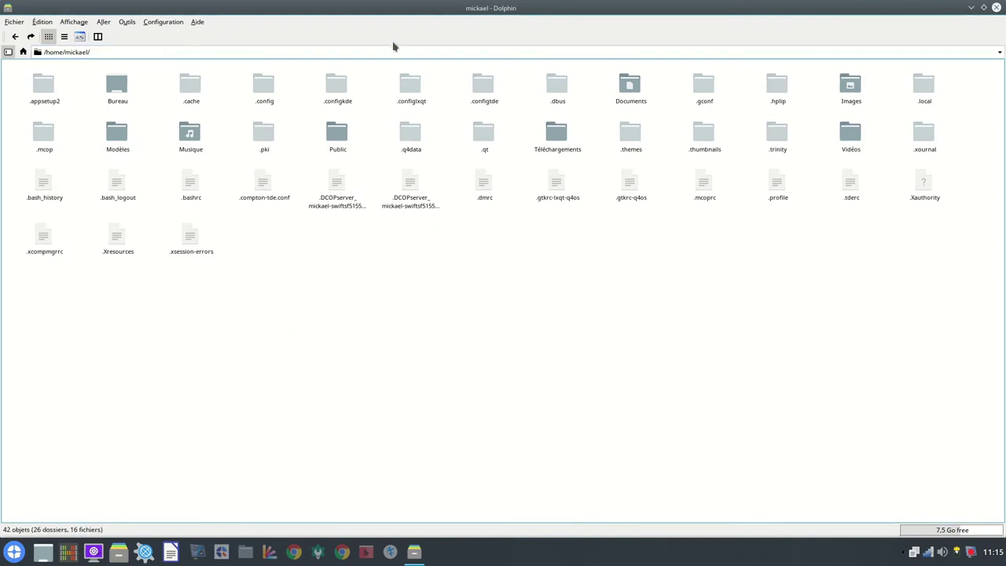
Examine the available and current actions in the toolbar configuration, and cancel without changing them.
left_click(162, 22)
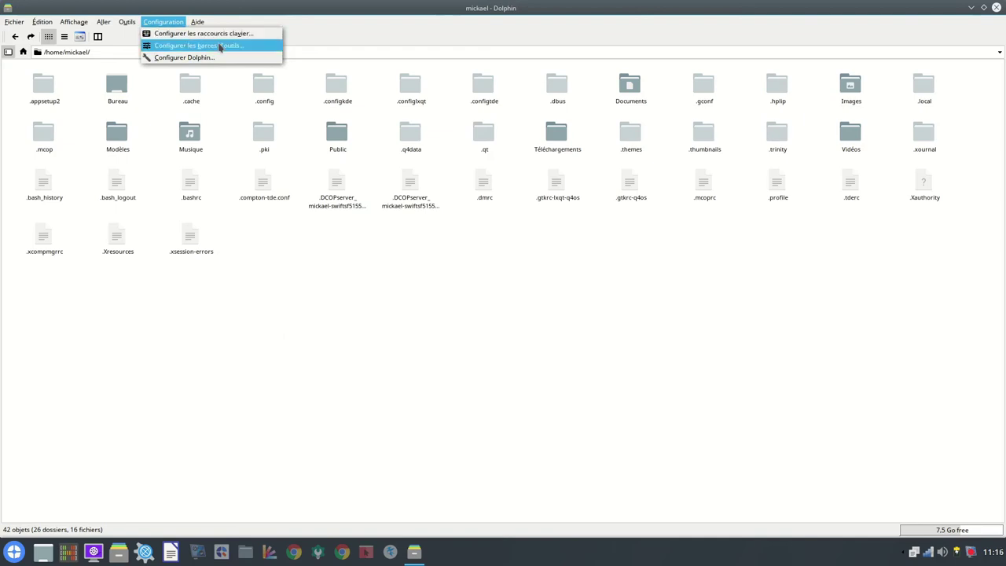
left_click(211, 45)
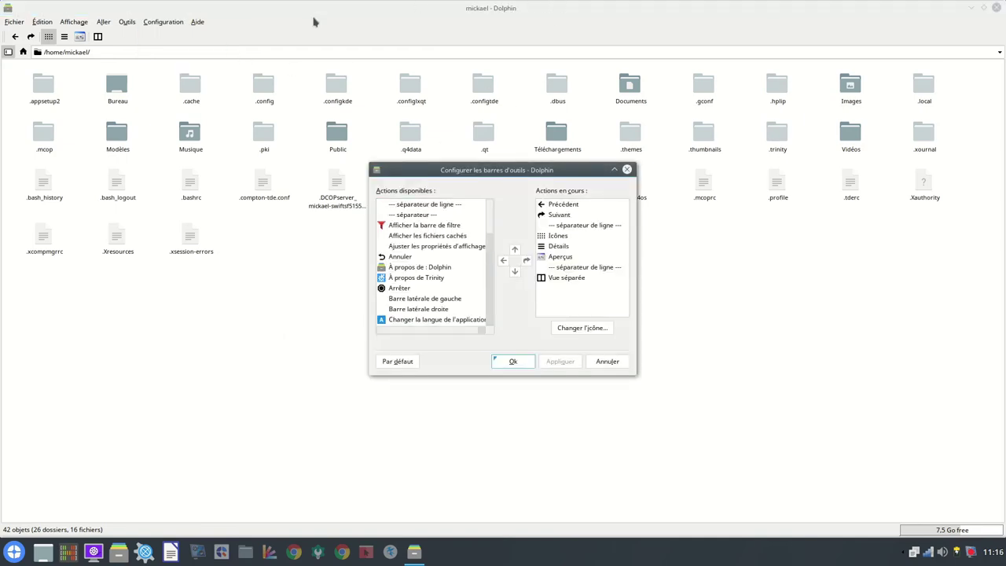
left_click(608, 363)
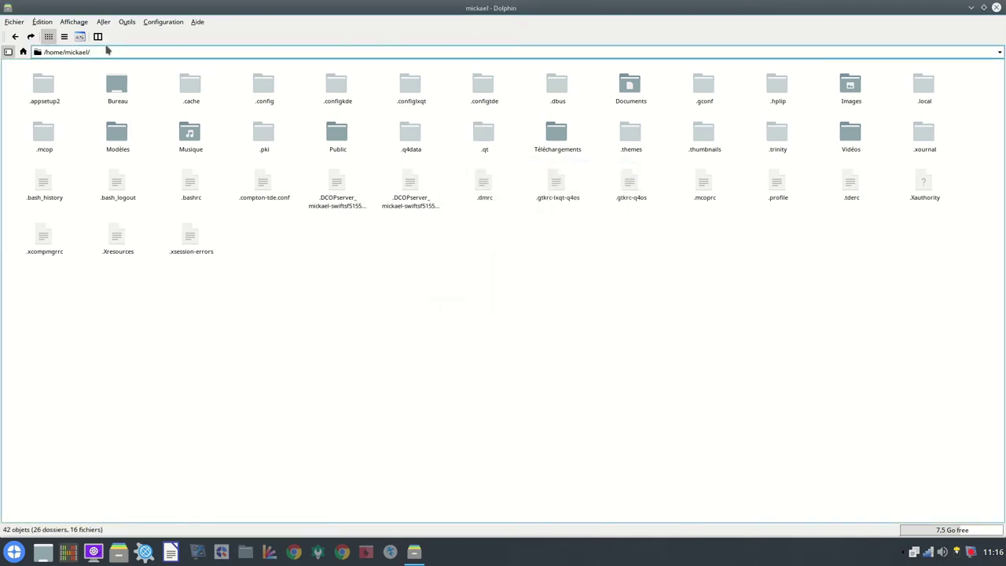
left_click(126, 21)
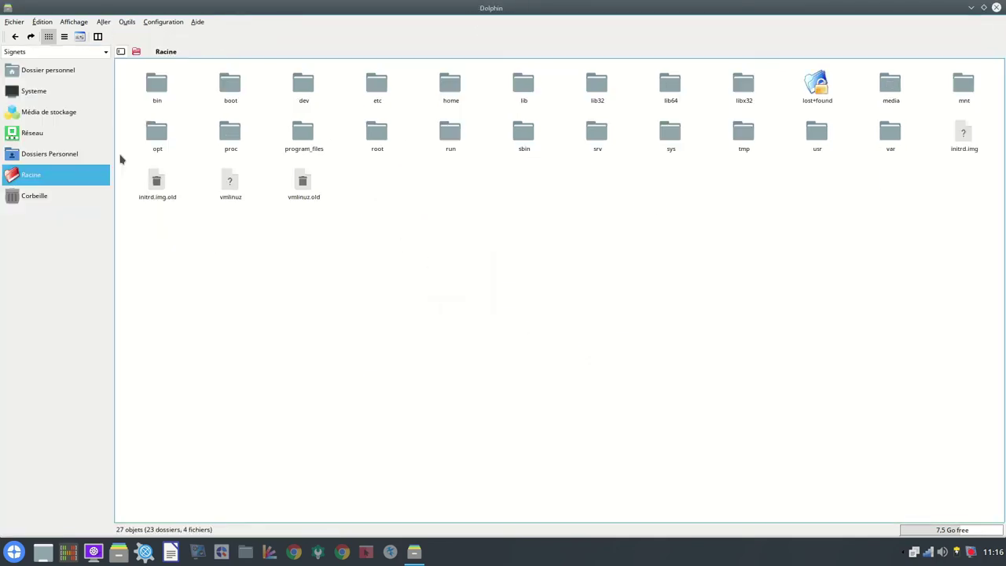
Show the right sidebar beside the Racine folder, and check its view properties without changing them.
left_click(73, 23)
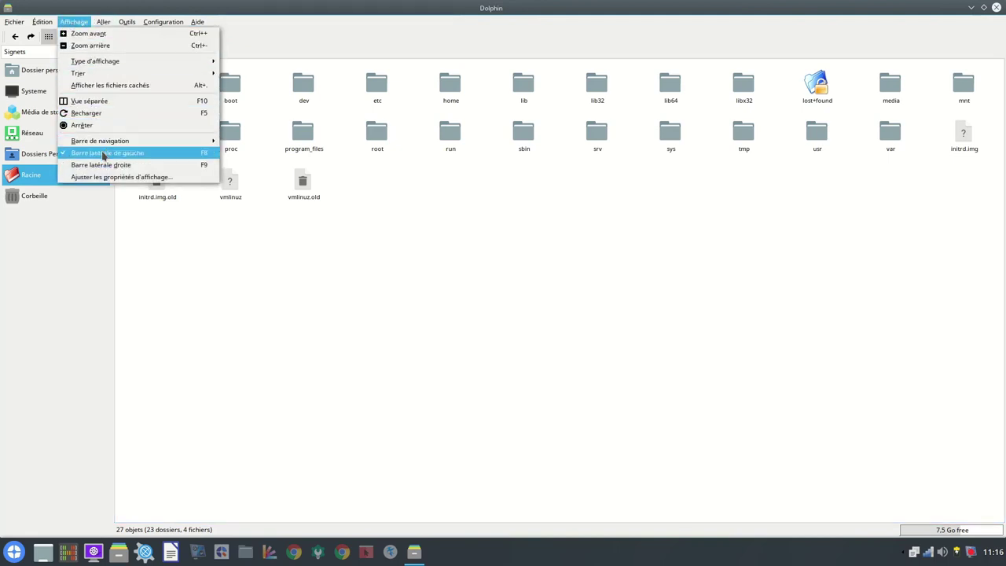
left_click(69, 166)
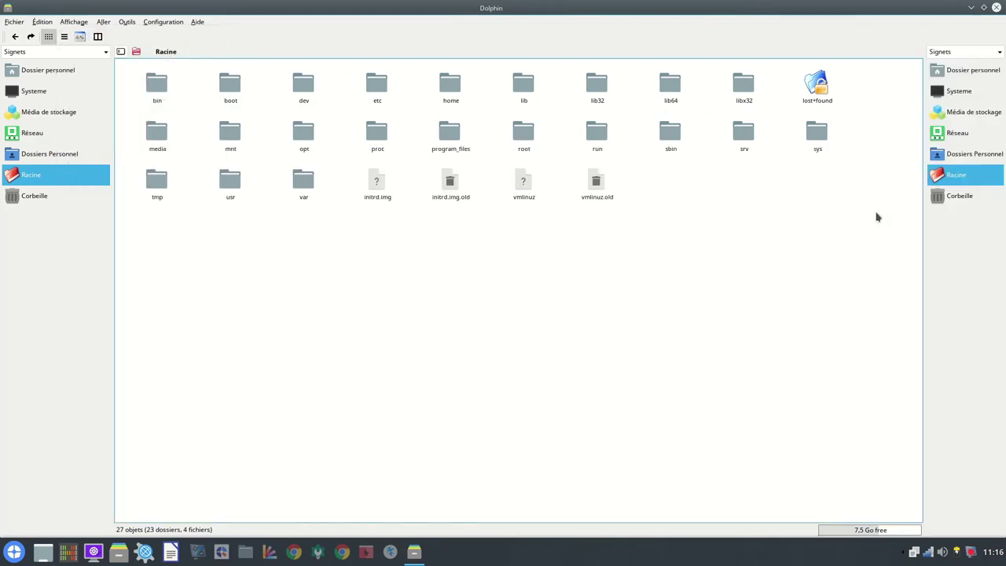
left_click(75, 21)
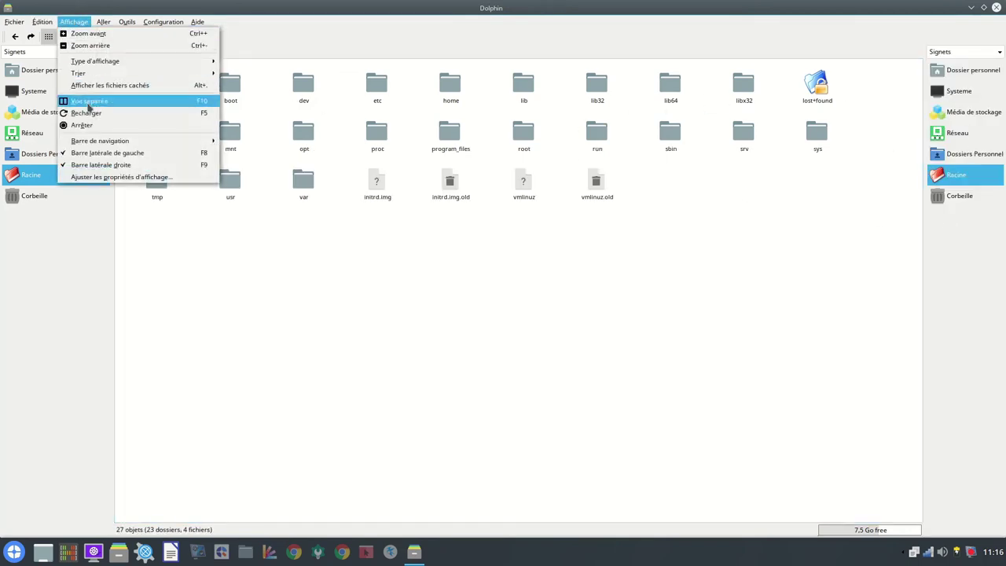
left_click(62, 179)
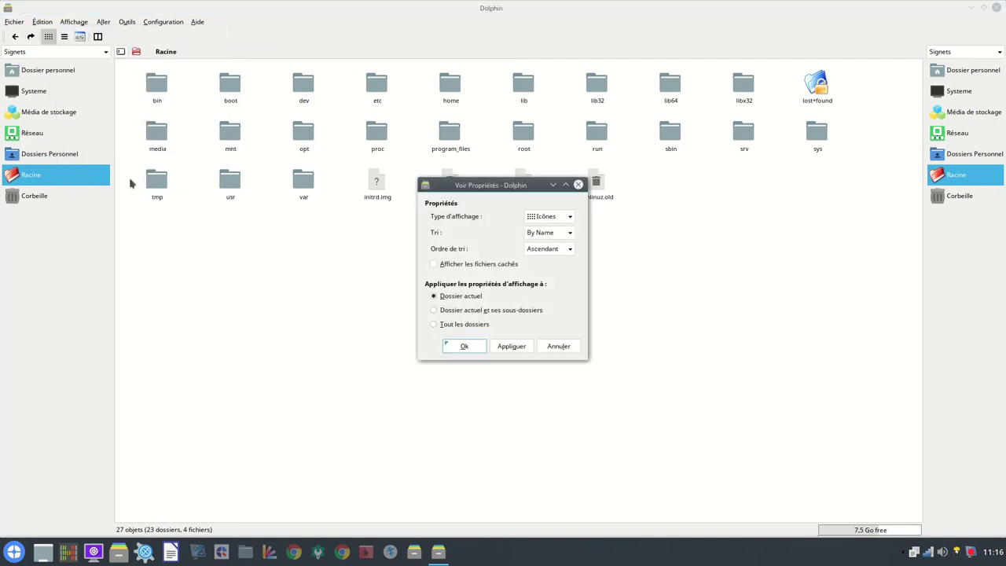
left_click(558, 346)
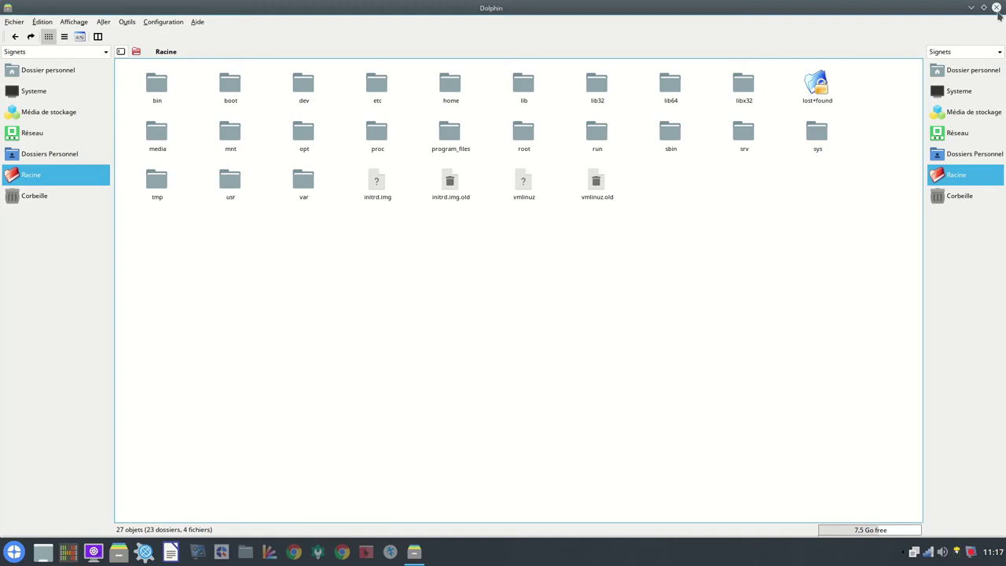
Browse the Acer Windows disk in Média de stockage through Documents and Settings to the Documents folder in the user's profile.
left_click(39, 113)
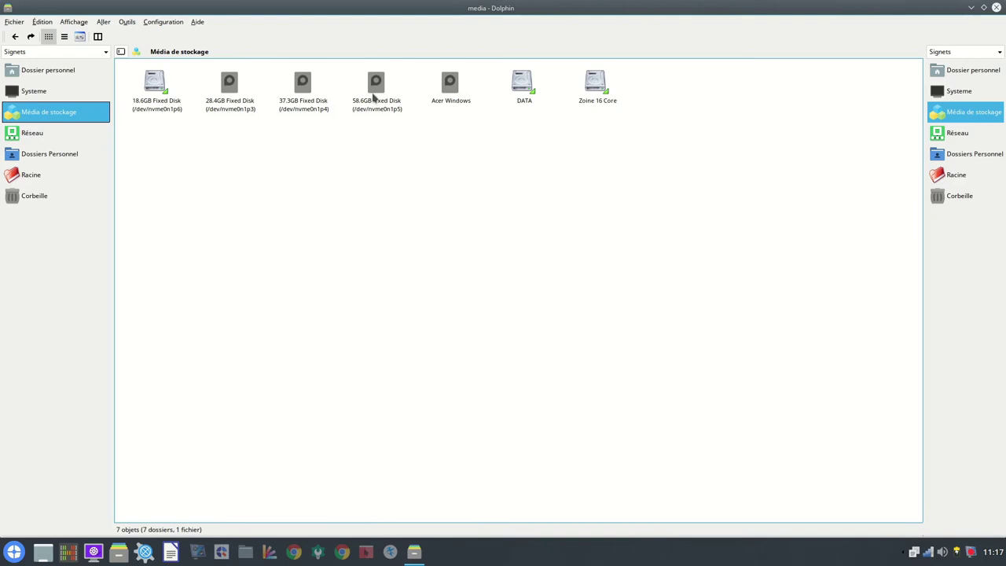
left_click(453, 81)
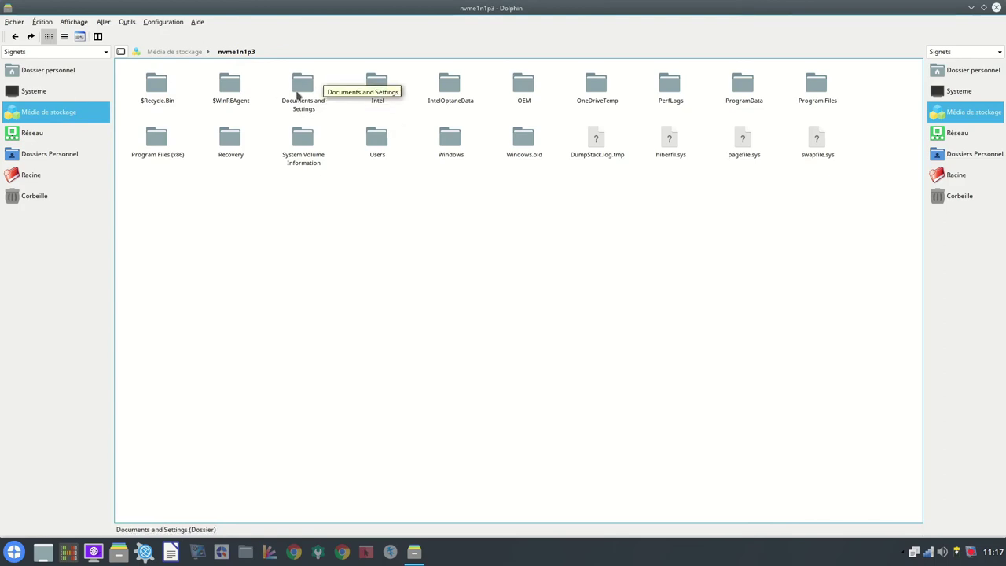
left_click(299, 95)
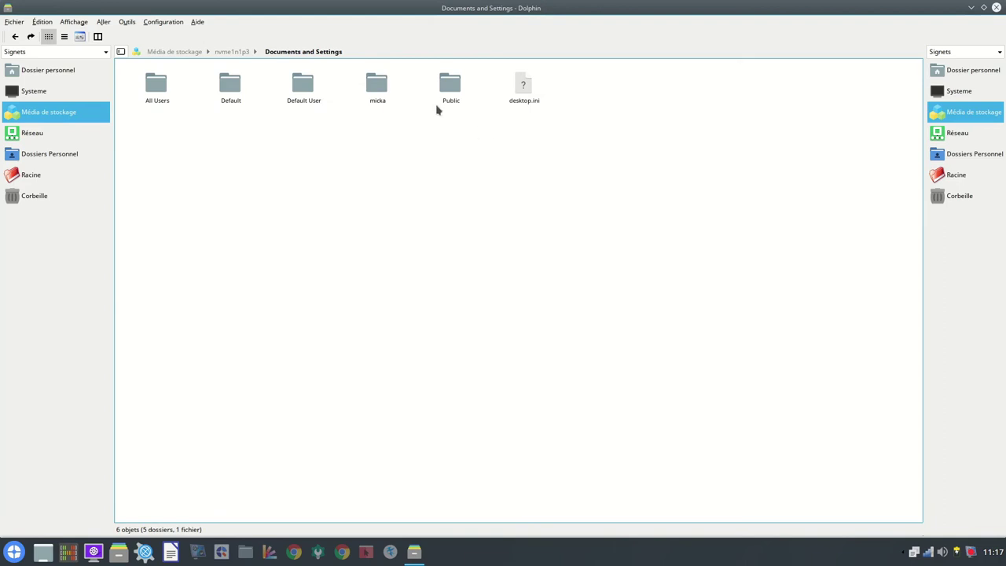
left_click(378, 85)
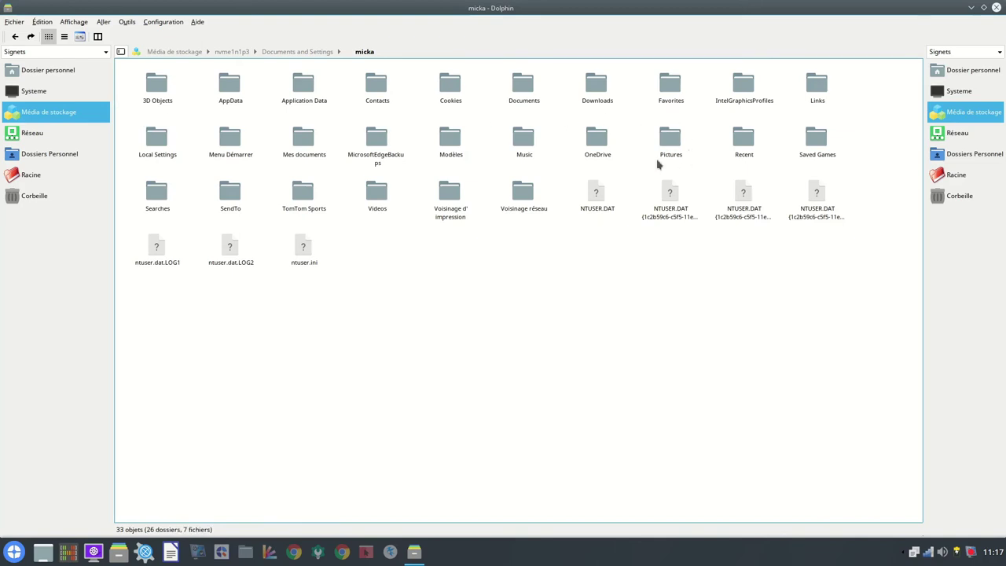
left_click(523, 89)
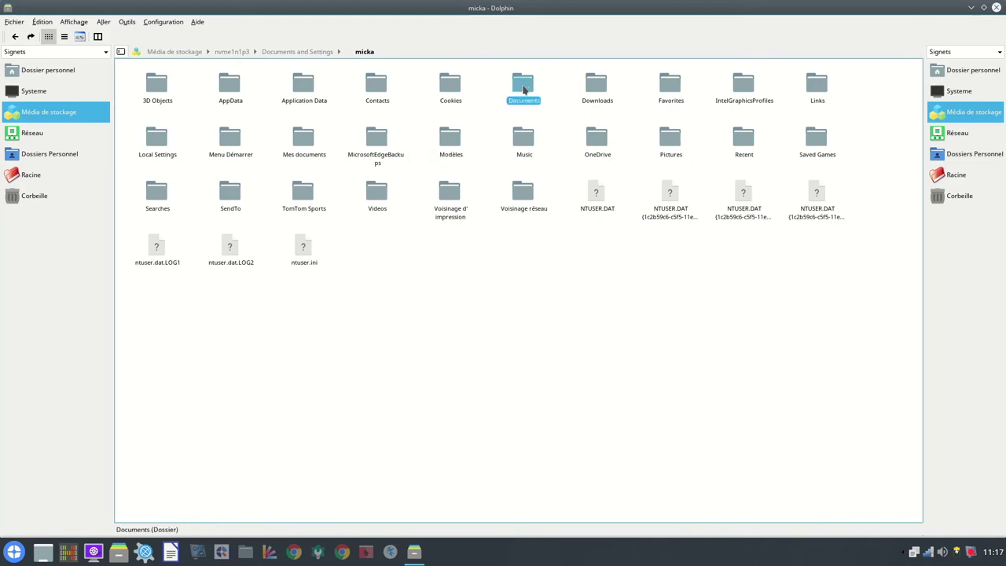
double_click(524, 88)
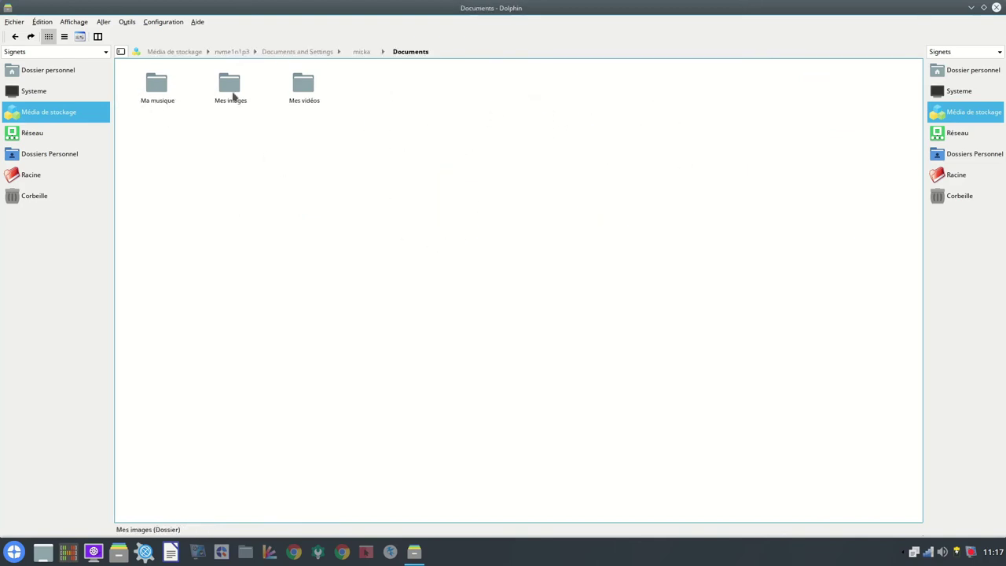
Return to Dossier personnel and select all of its folders.
left_click(47, 73)
mouse_move(129, 77)
left_mouse_down()
mouse_move(173, 115)
mouse_move(717, 154)
left_mouse_up()
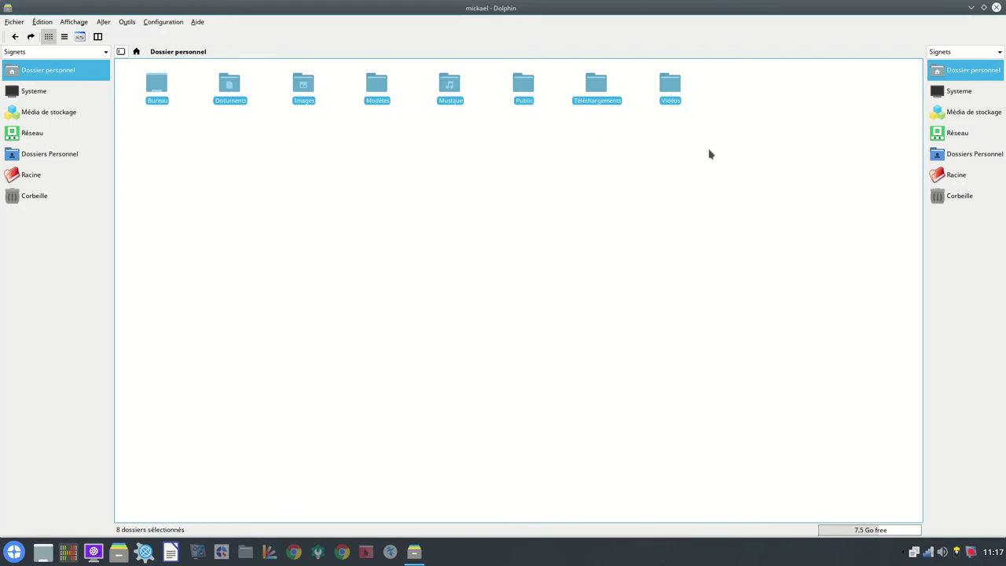
Launch the KDCOP browser from the Système applications and maximise its window.
left_click(14, 551)
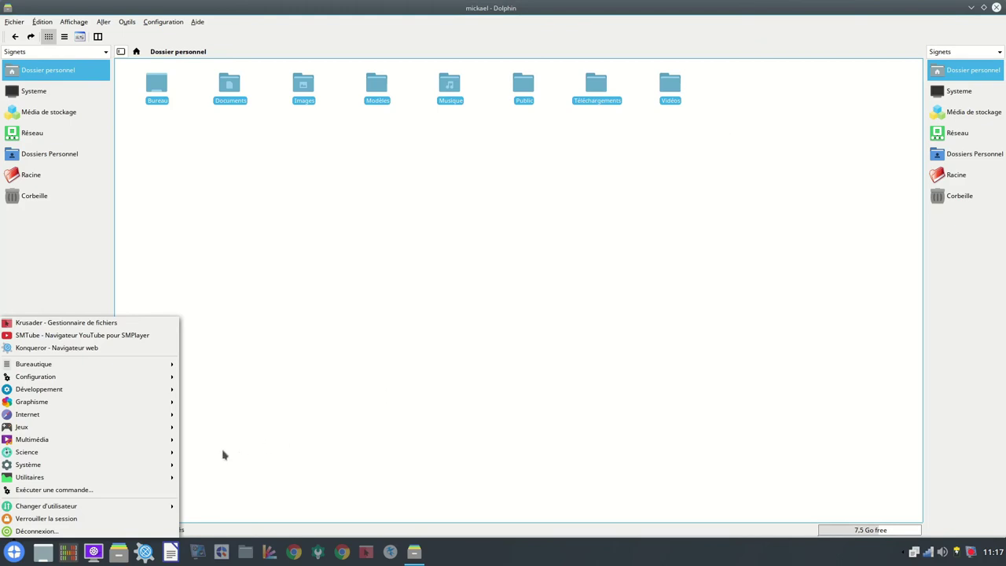
mouse_move(36, 467)
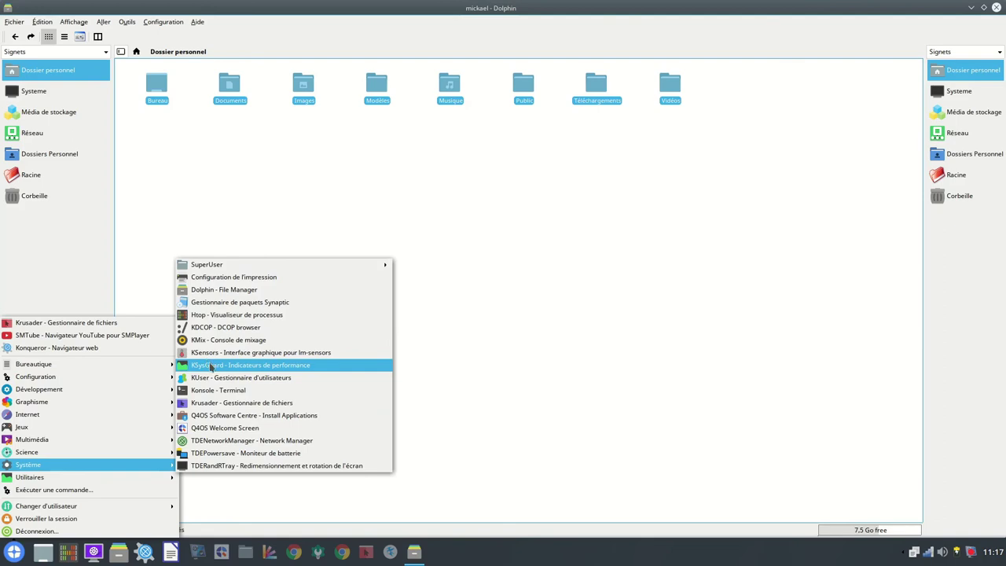
left_click(226, 329)
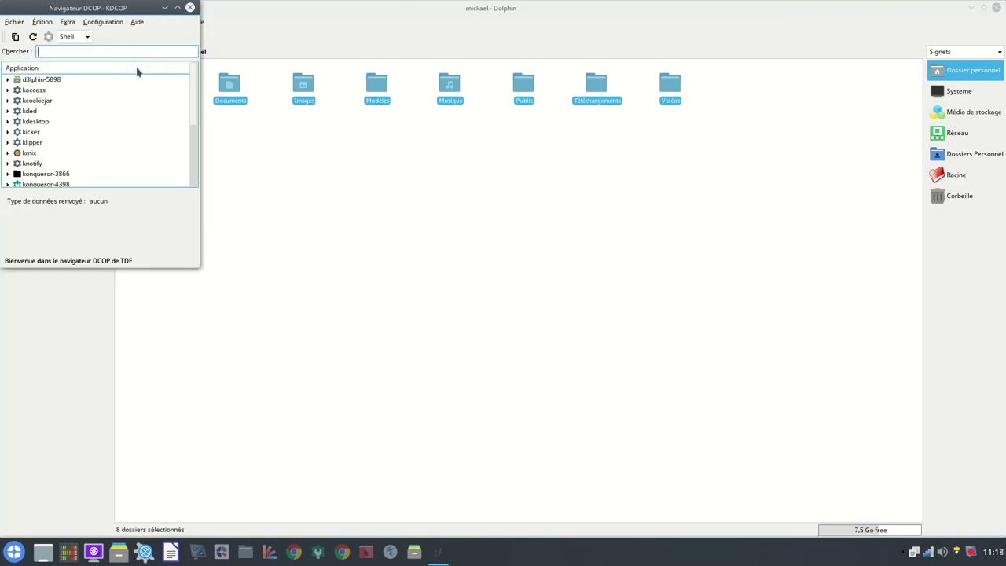
left_click(178, 8)
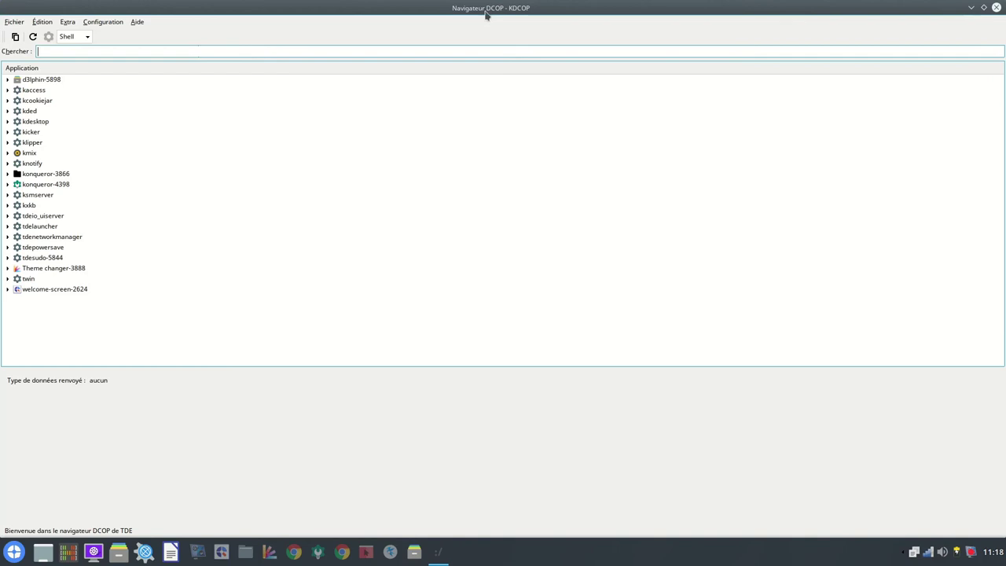
Open the KDCOP manual and read its Introduction chapter.
left_click(137, 23)
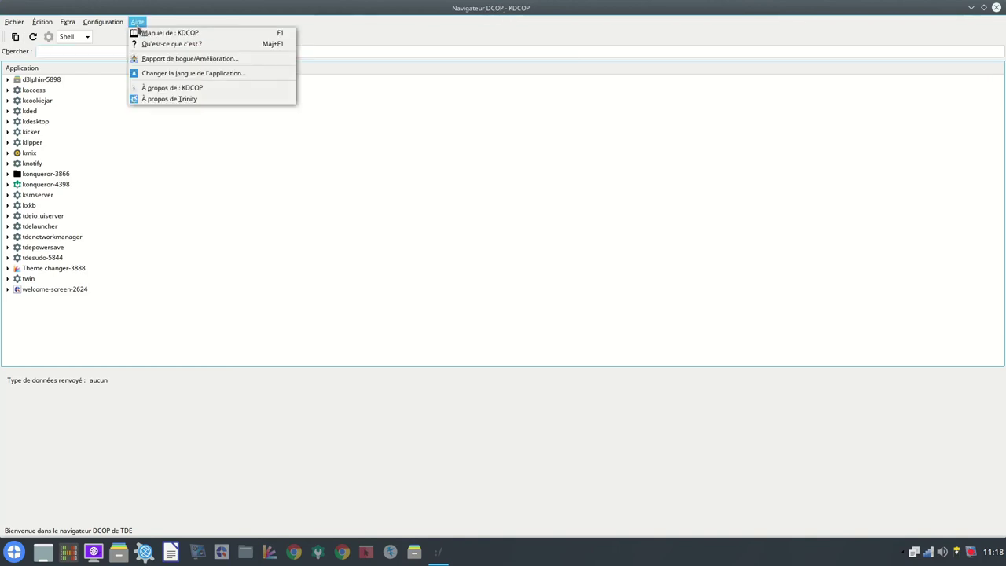
left_click(202, 33)
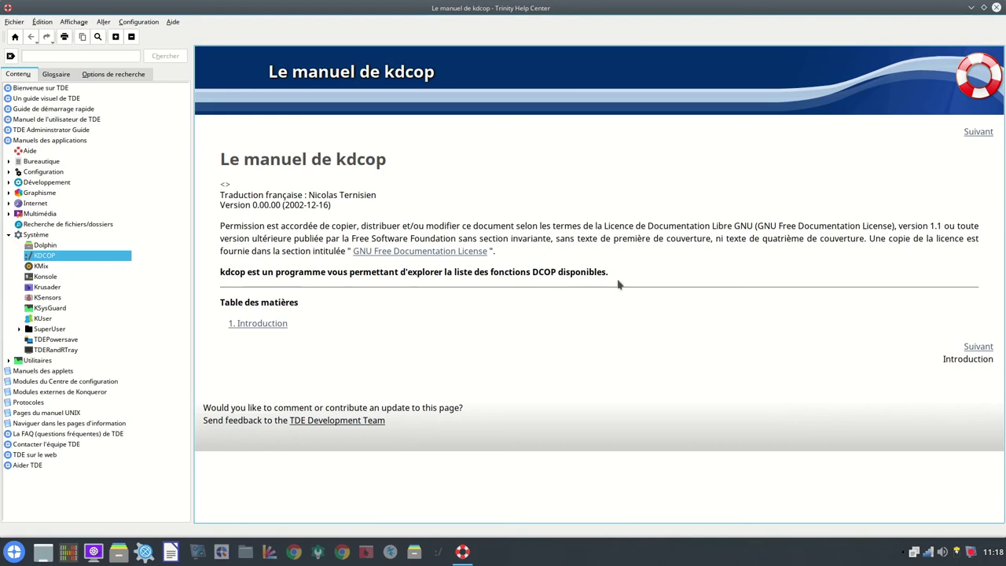
left_click(260, 324)
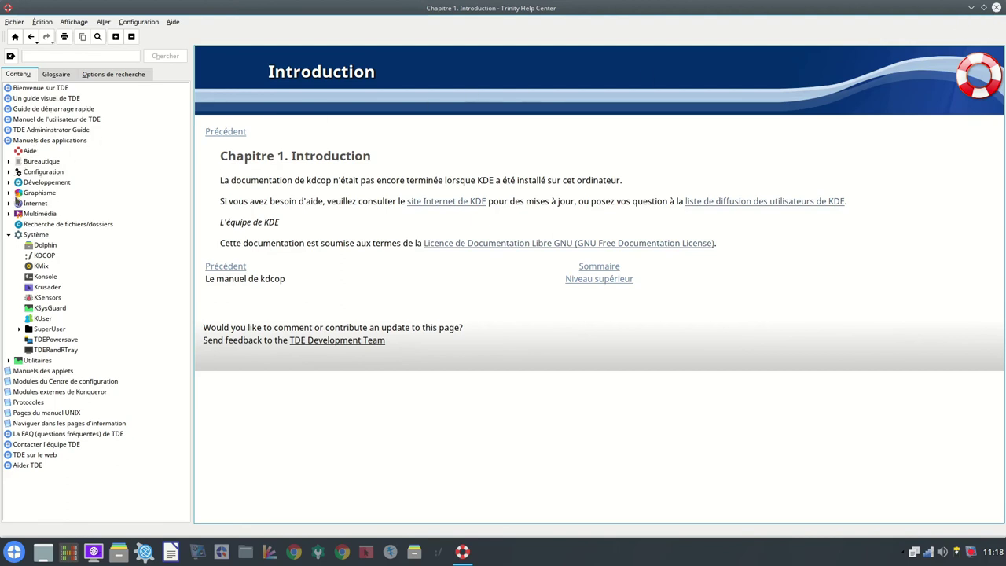
Open the Amarok manual from the Multimédia application manuals and look through its table of contents.
left_click(8, 213)
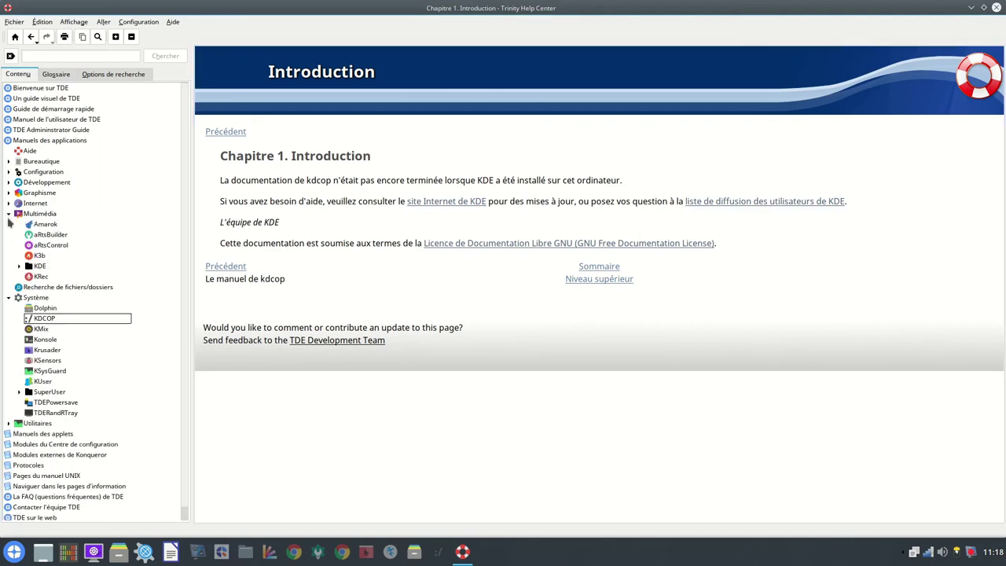
left_click(44, 224)
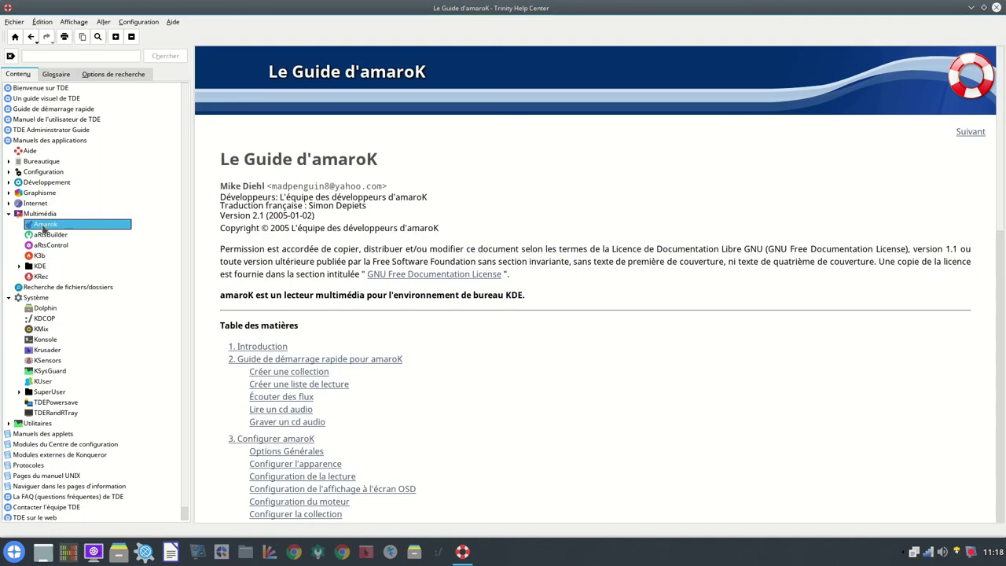
scroll(361, 293, "down", 6)
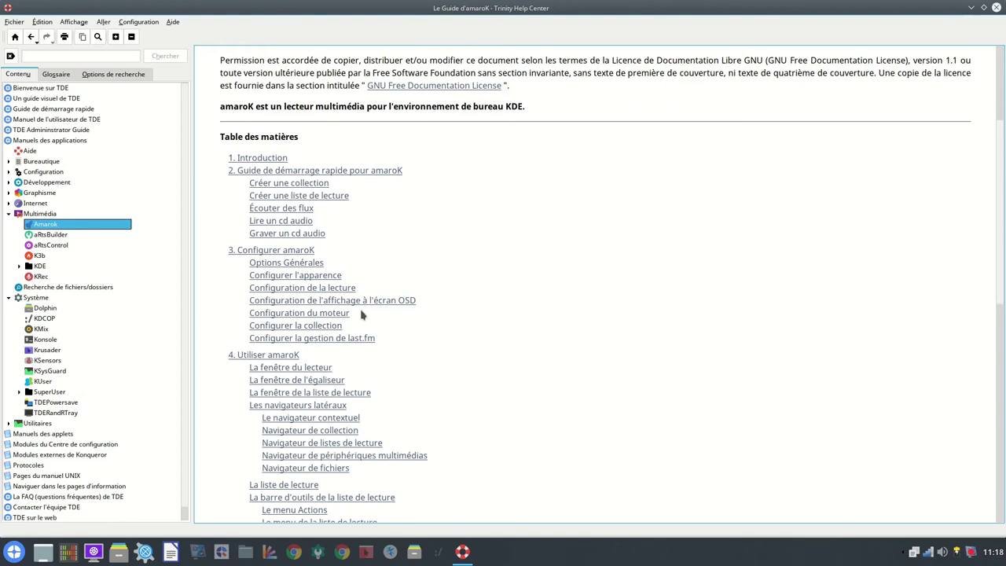
scroll(354, 356, "up", 3)
scroll(352, 354, "down", 5)
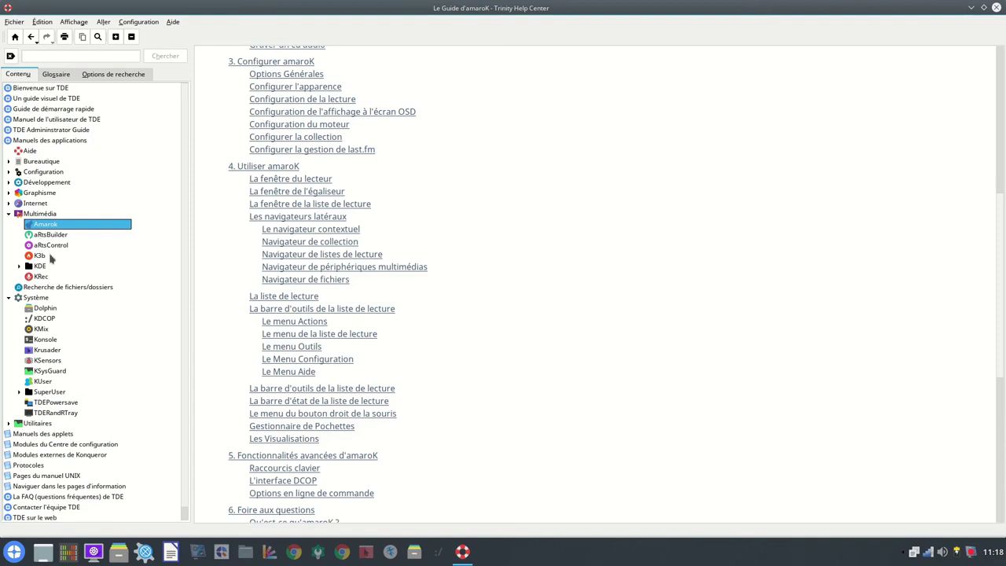
View the Bienvenue sur TDE page and the Guide de démarrage rapide in the help contents.
left_click(25, 92)
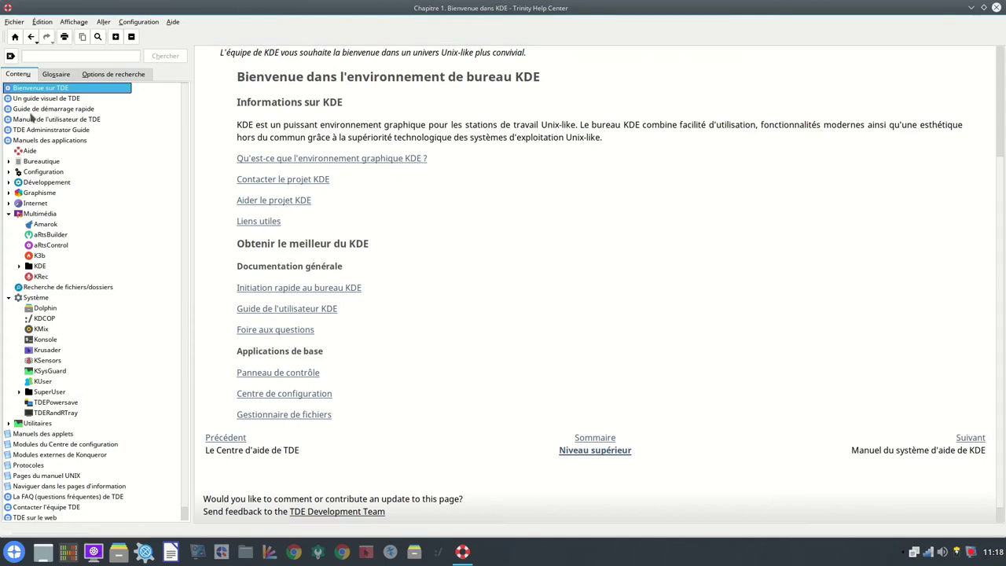
left_click(24, 110)
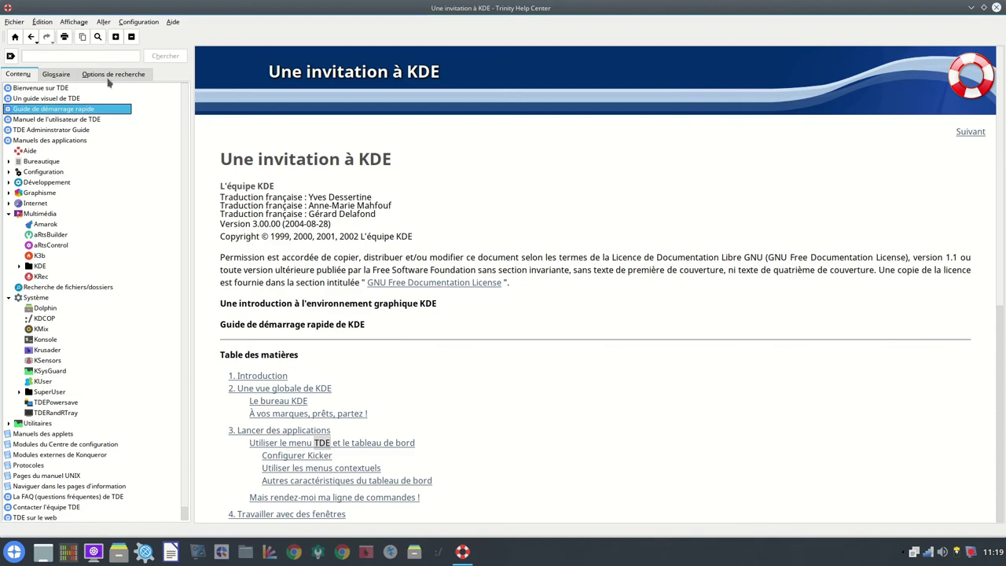
left_click(173, 21)
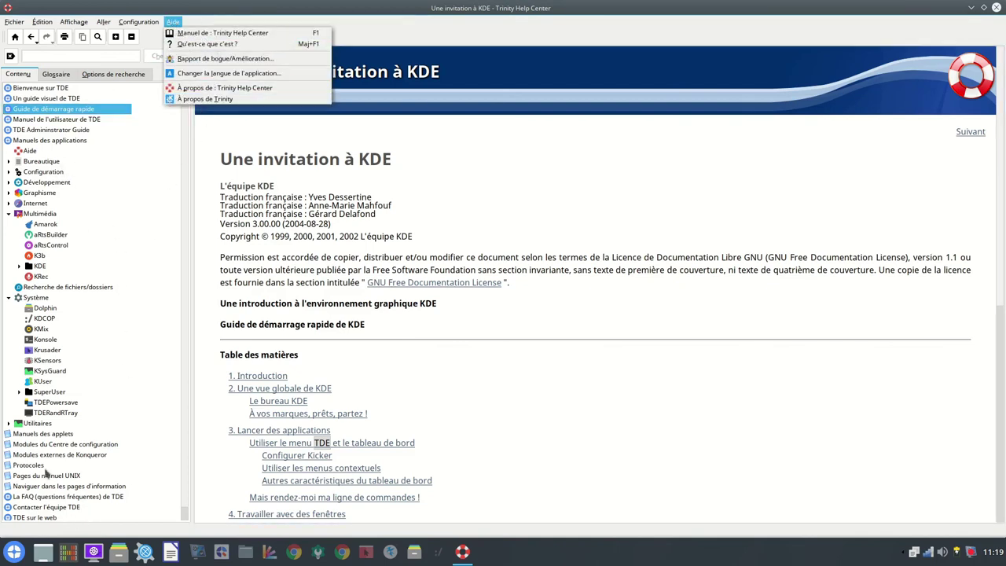
scroll(57, 402, "down", 1)
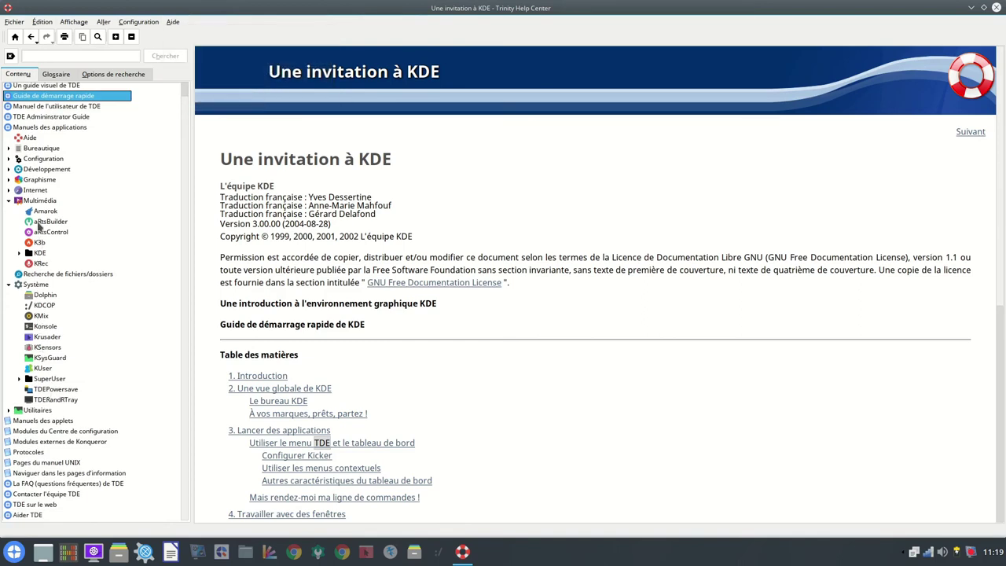
Expand the Graphisme and Développement manual categories, and close the Help Center and KDCOP.
left_click(9, 180)
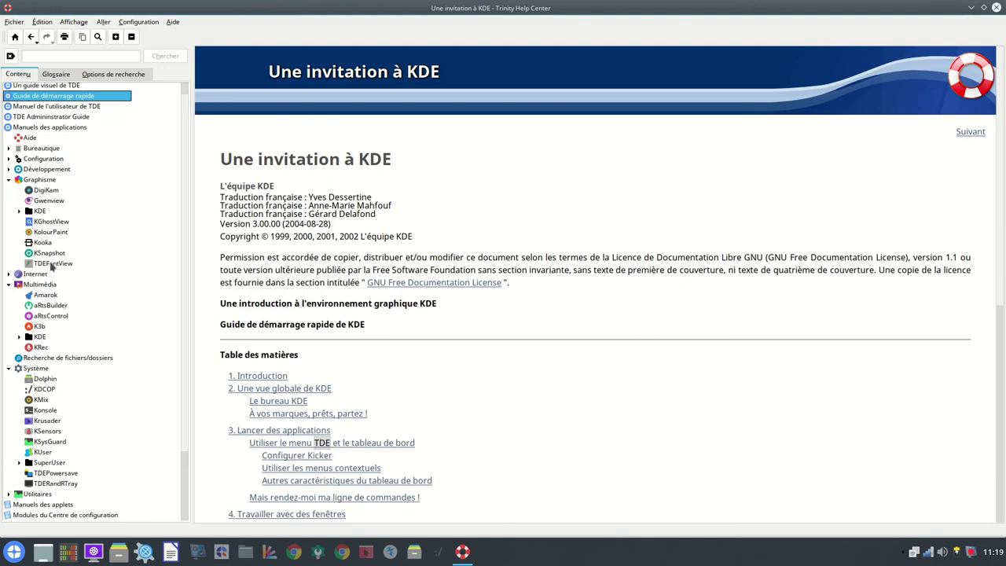
left_click(9, 169)
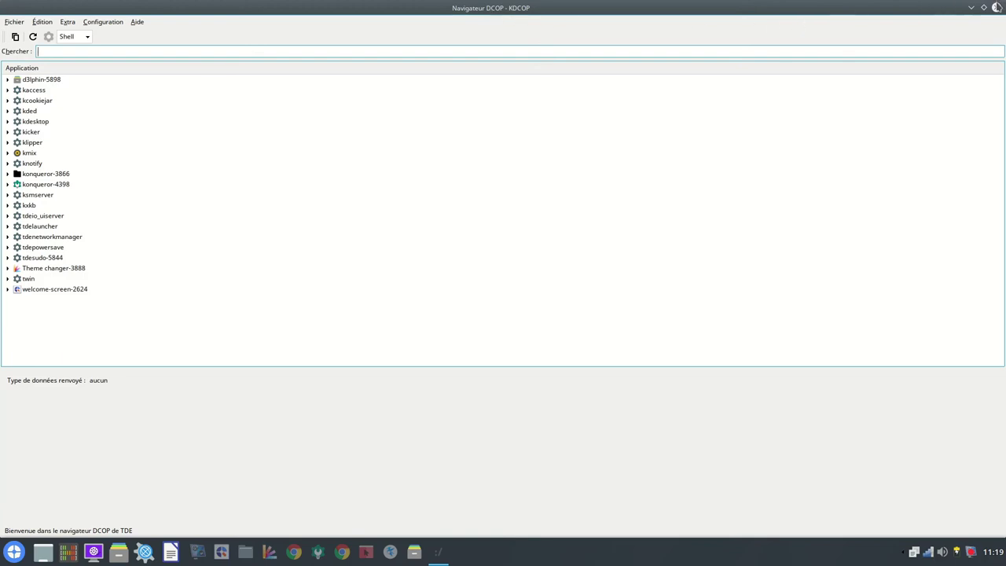
left_click(996, 7)
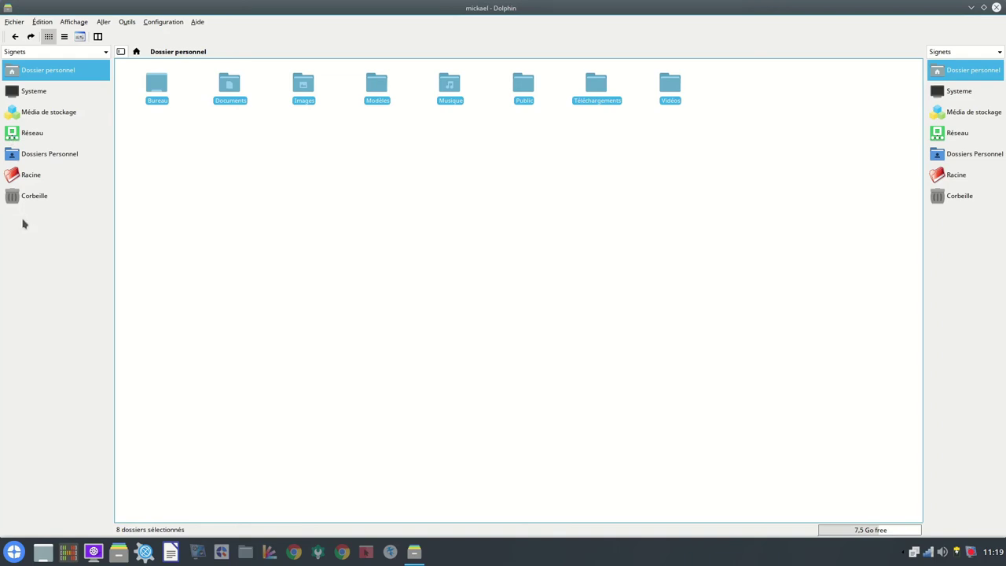
Launch KMix from the Système applications and show the output controls of the PulseAudio mixer.
left_click(15, 551)
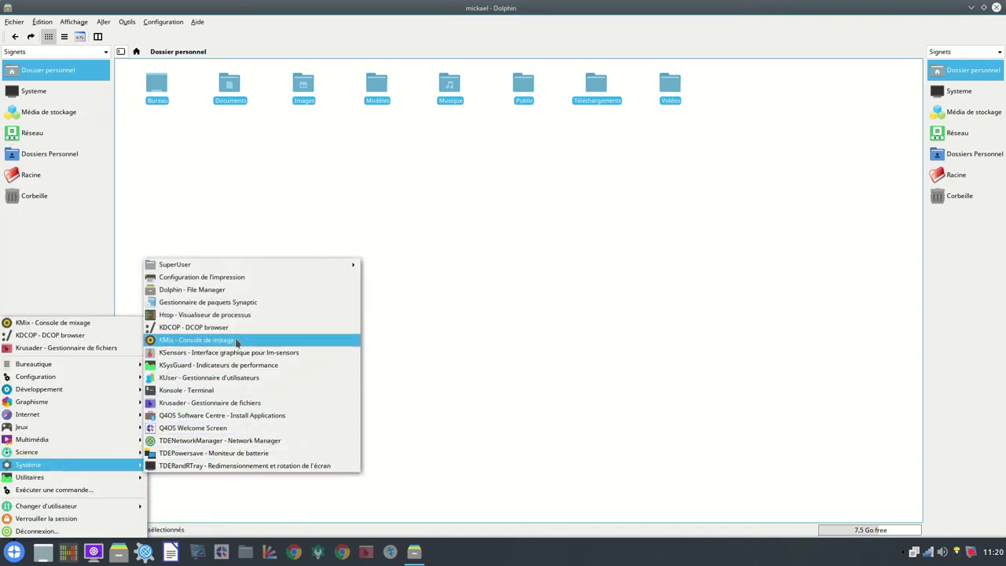
left_click(288, 343)
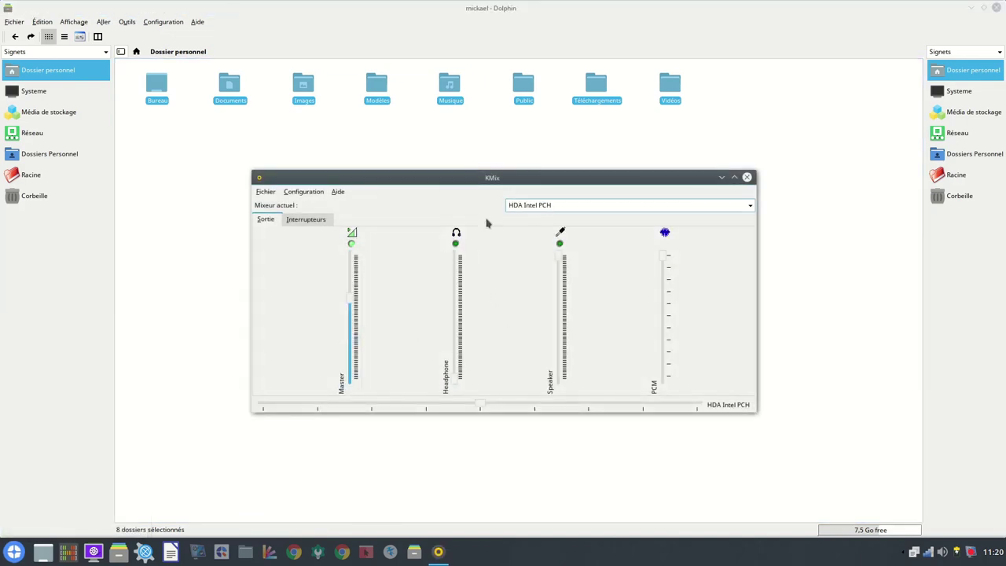
left_click(699, 210)
left_click(577, 218)
left_click(579, 207)
left_click(266, 219)
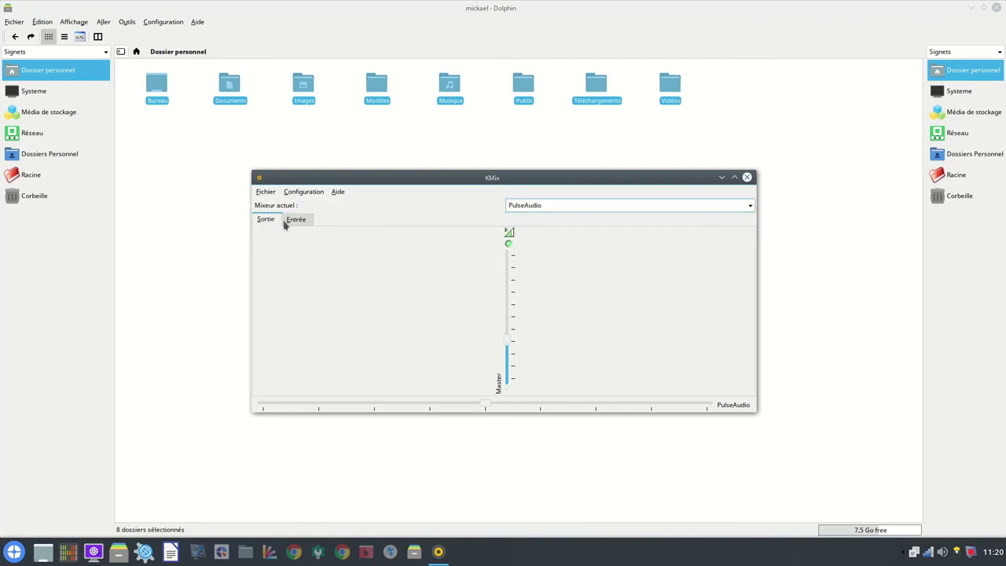
Switch the current mixer to HDA Intel PCH and close KMix.
left_click(542, 208)
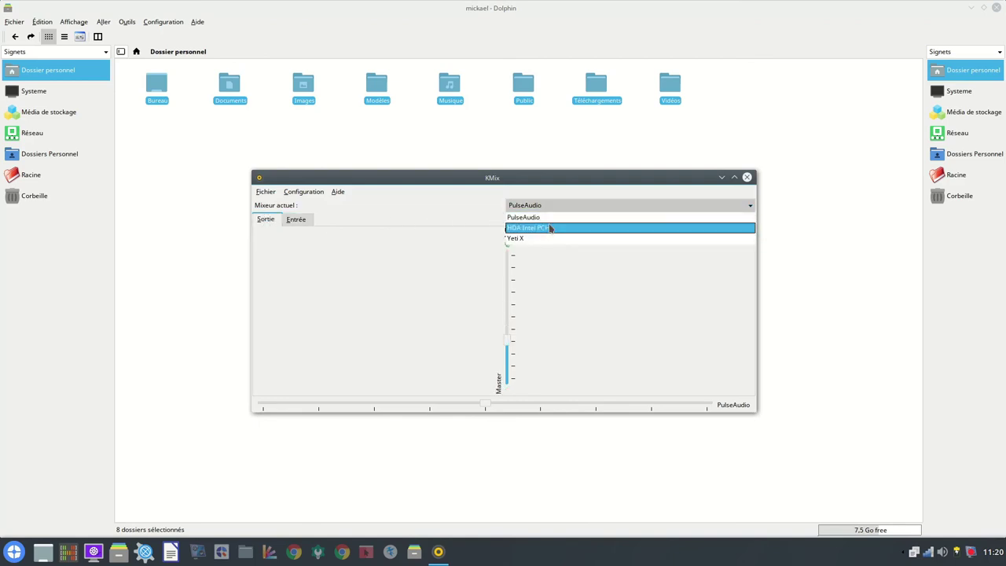
left_click(547, 228)
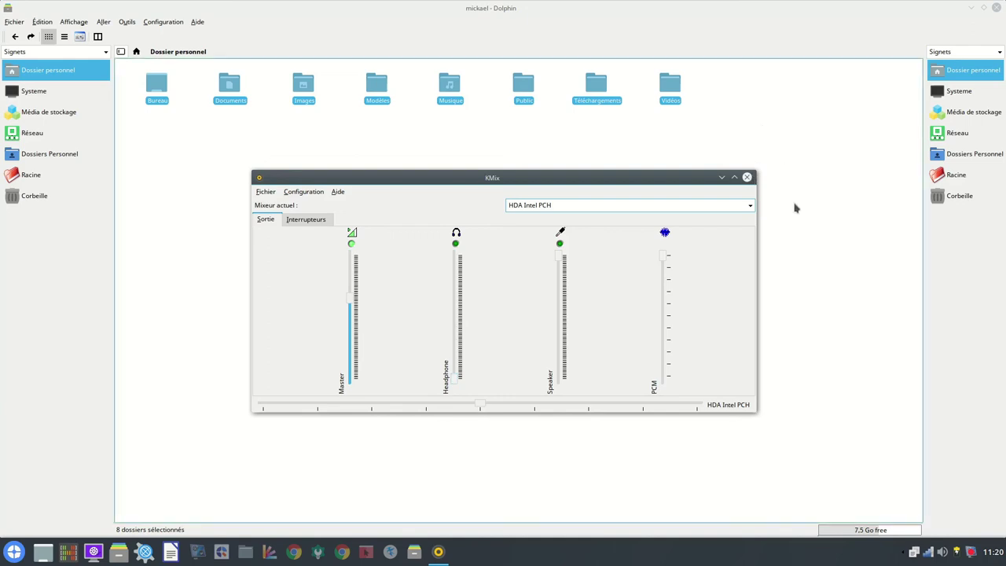
left_click(747, 178)
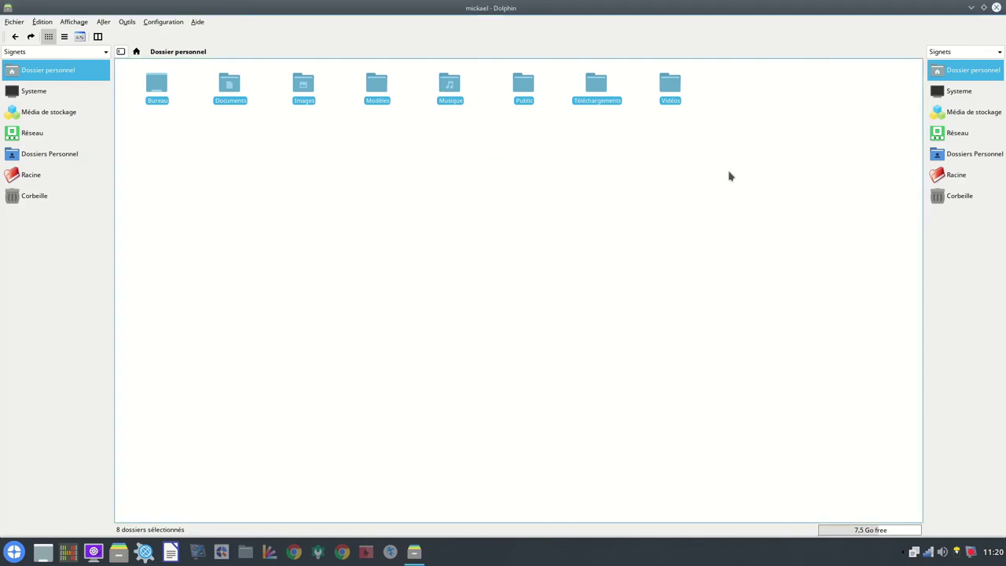
Launch KSysGuard from the Système applications and display its Process Table with the localhost sensors expanded.
left_click(10, 552)
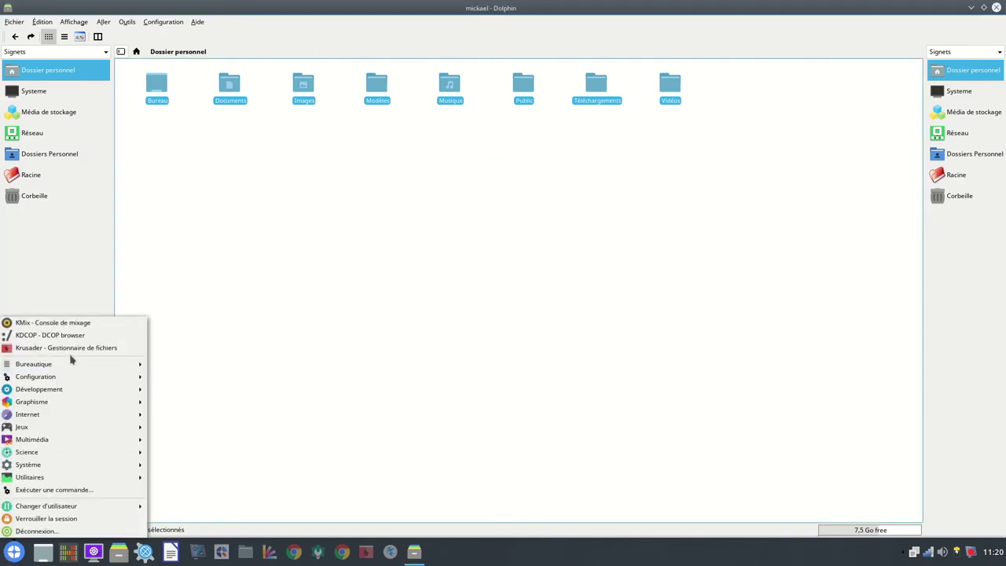
mouse_move(78, 464)
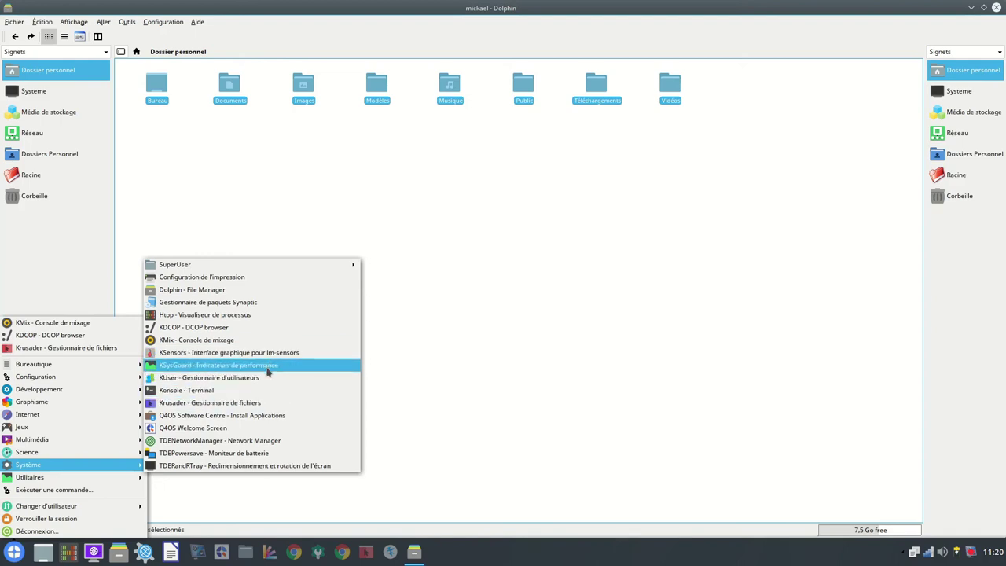
left_click(267, 369)
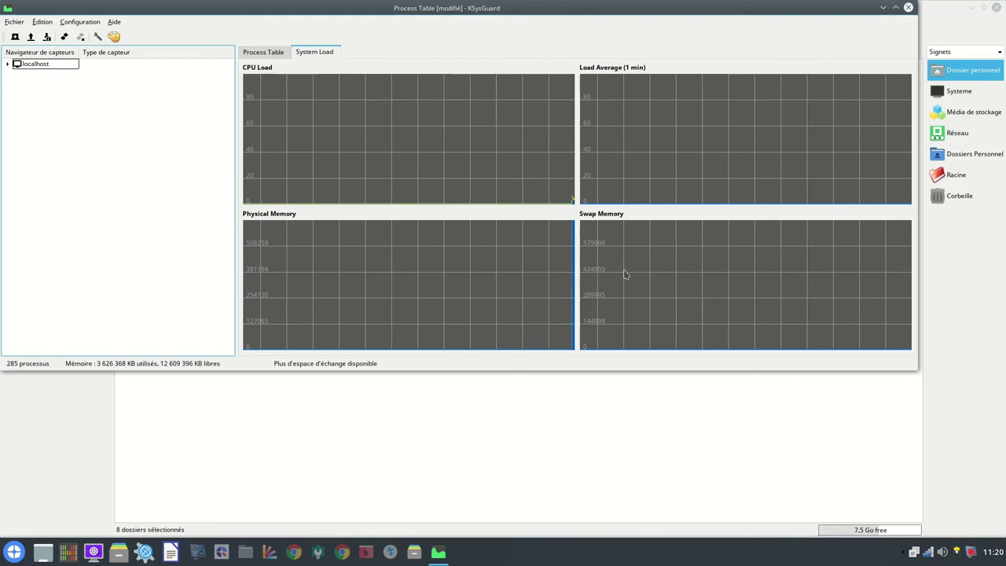
left_click(263, 52)
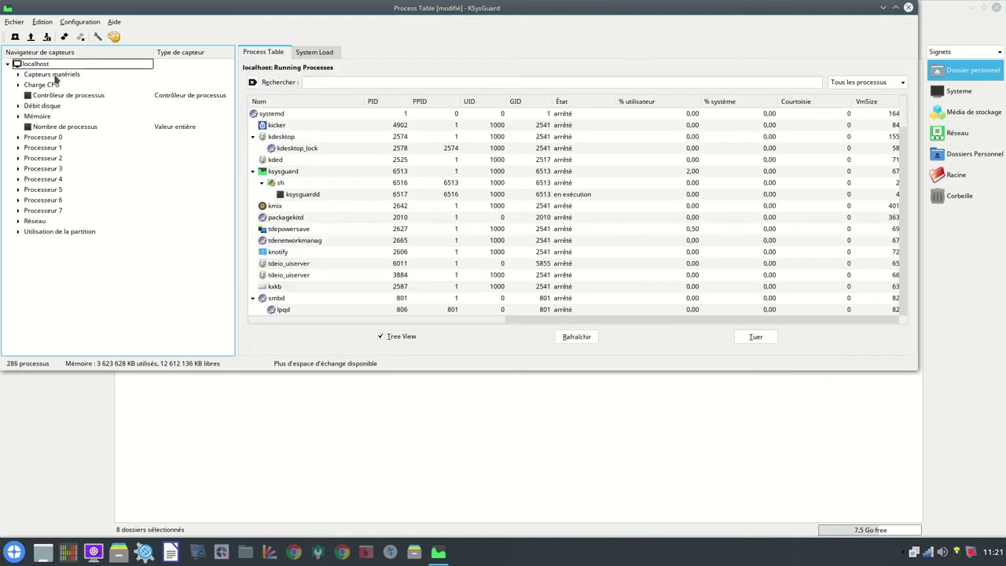
Expand the Capteurs matériels and Débit disque sensors, view the System Load graphs, and close KSysGuard.
left_click(55, 74)
left_click(18, 75)
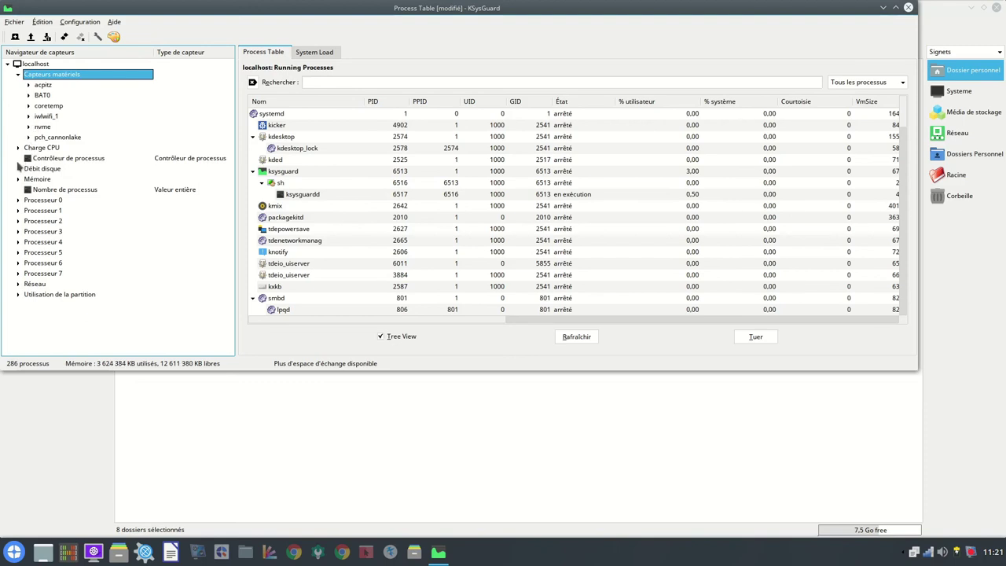
left_click(18, 169)
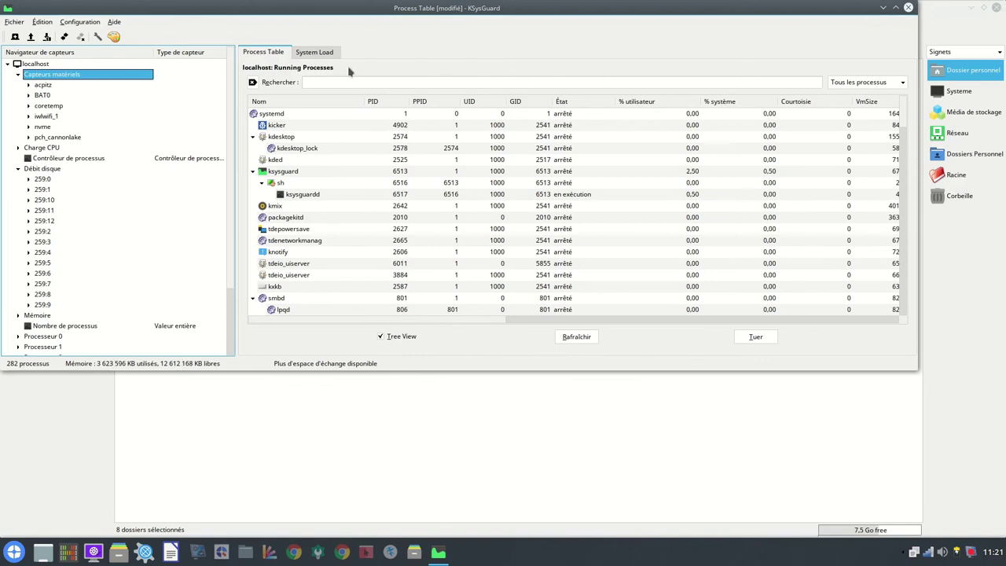
left_click(314, 52)
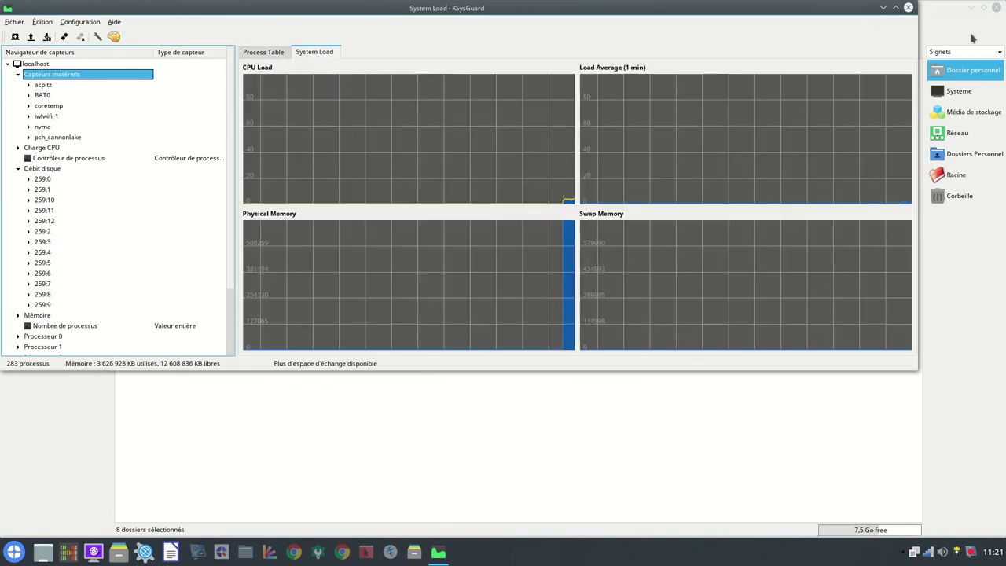
left_click(907, 8)
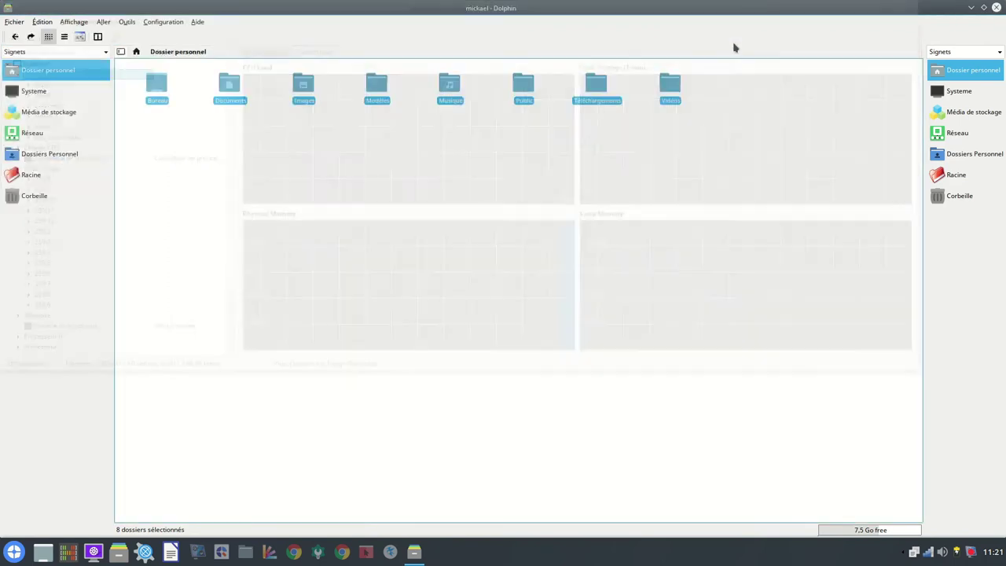
Launch the Q4OS Software Centre from the Système applications and look through its featured applications.
left_click(18, 553)
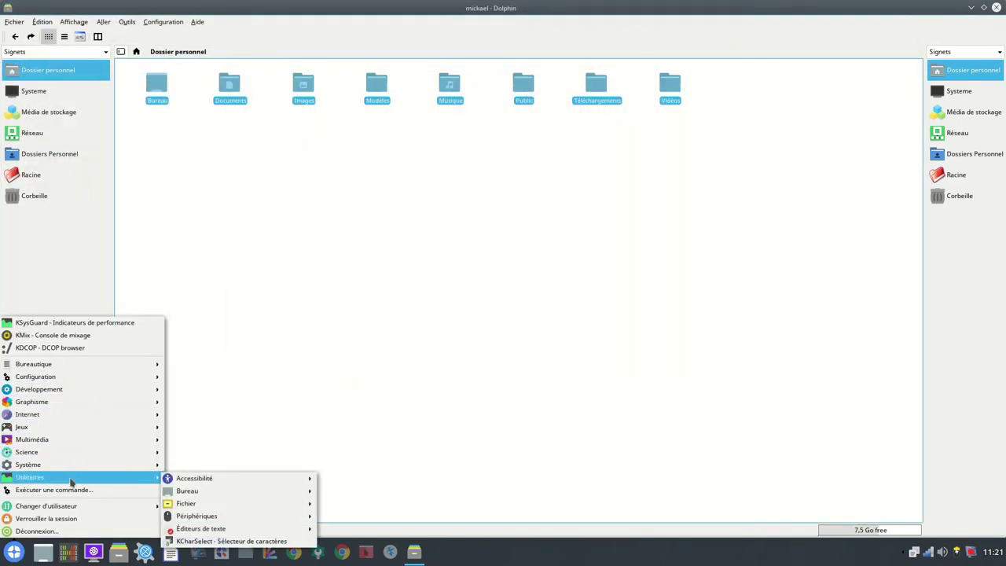
mouse_move(94, 465)
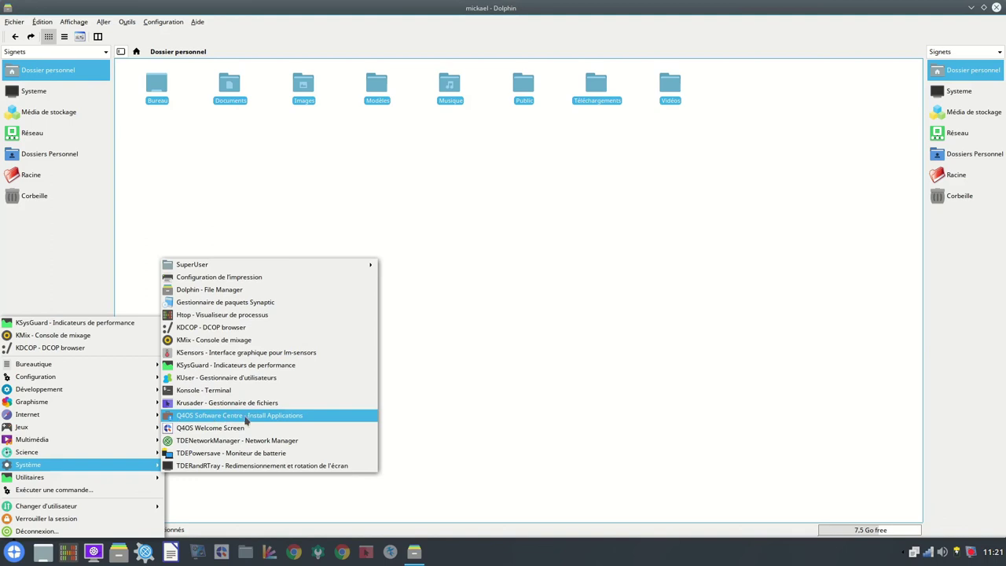
left_click(302, 418)
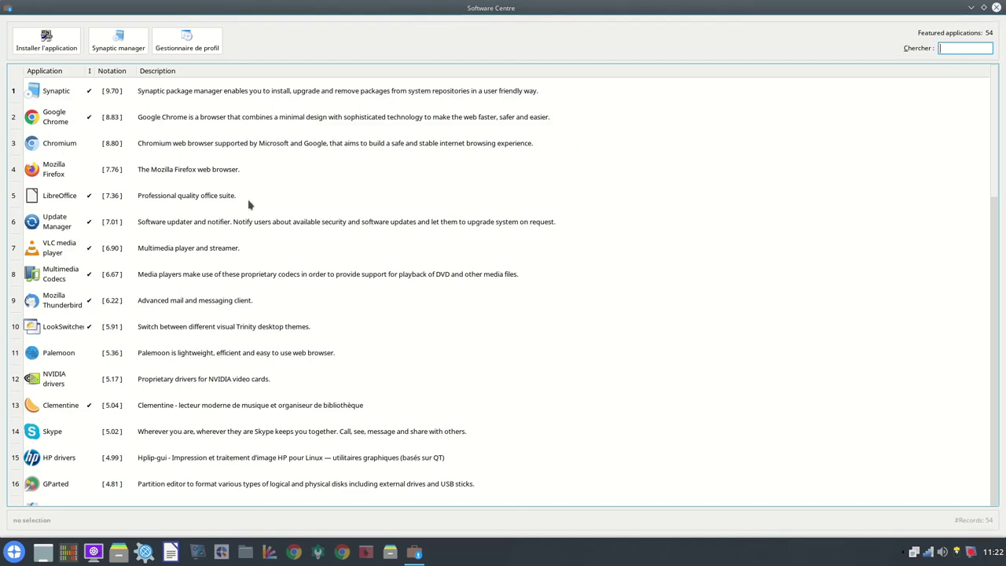
scroll(70, 328, "down", 6)
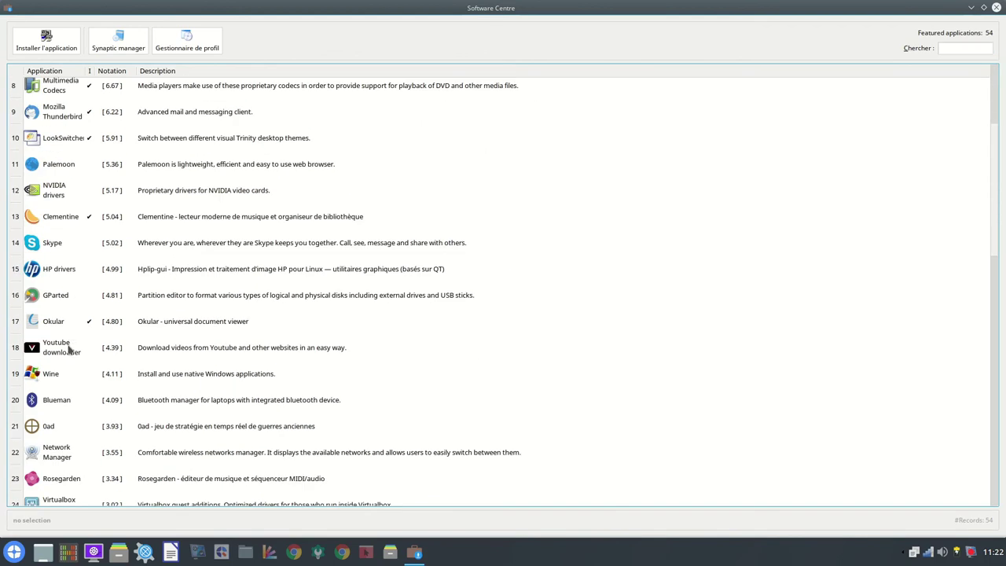
Launch the Kdenlive video editor from the KDE group of the Multimédia applications and maximise its window.
left_click(14, 552)
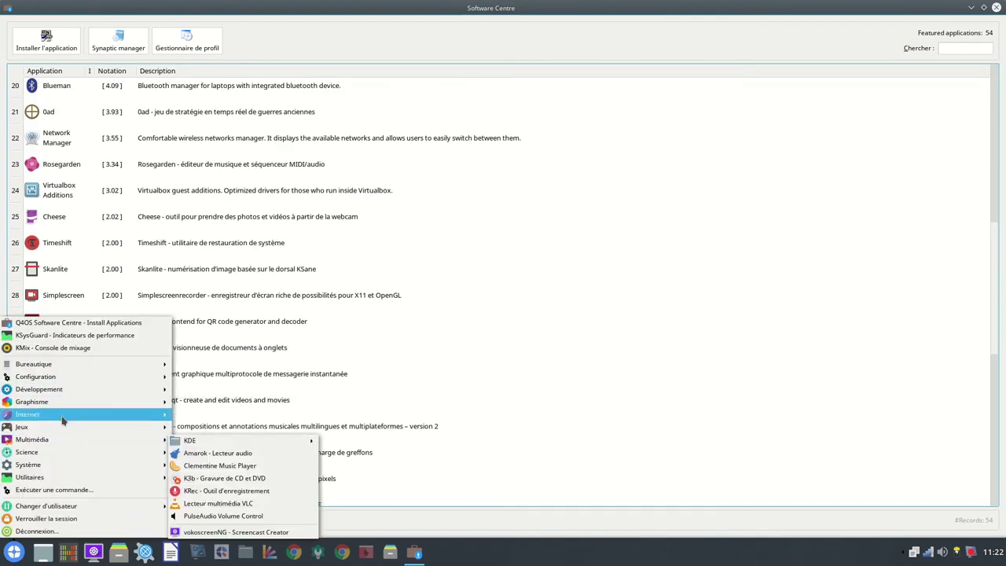
mouse_move(114, 404)
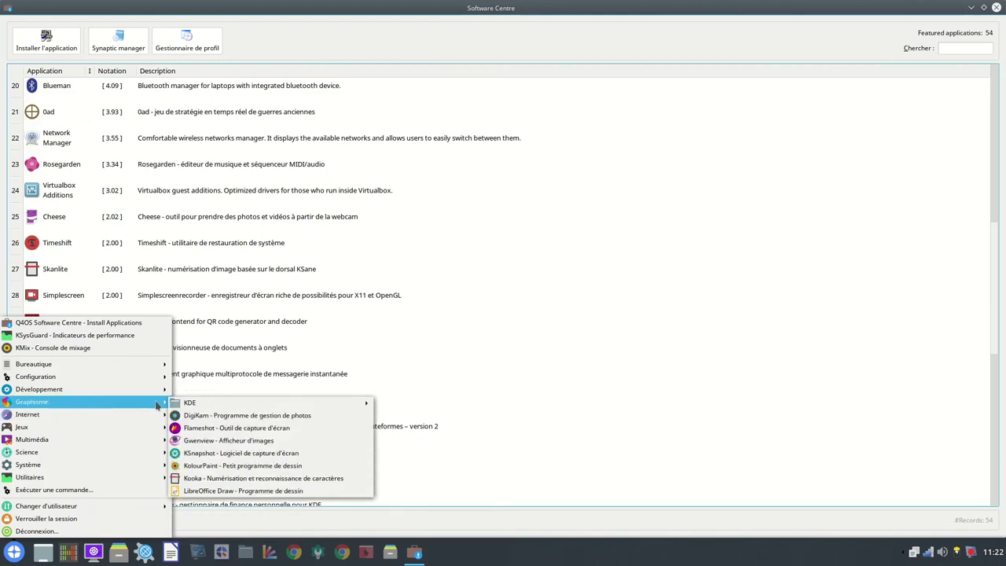
mouse_move(257, 405)
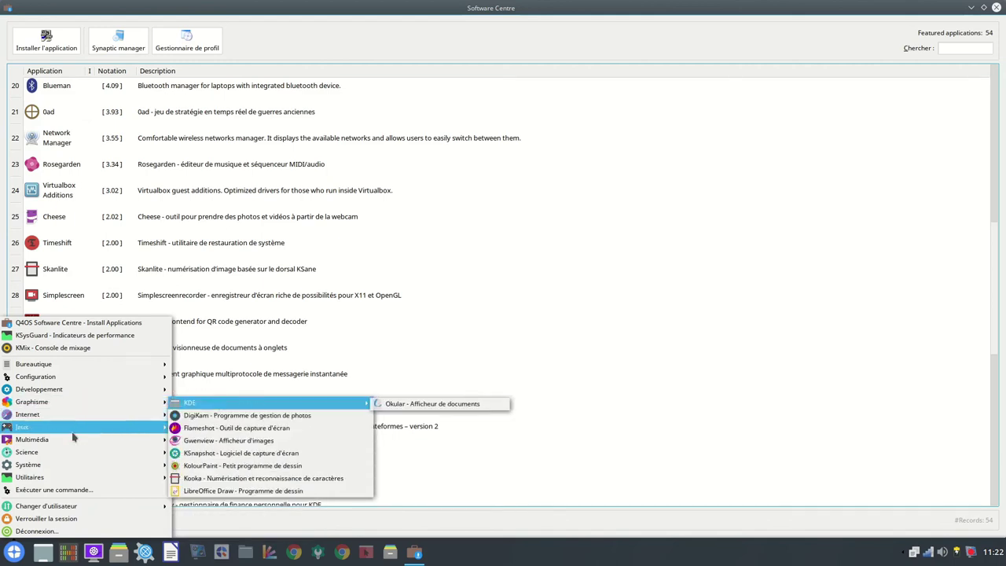
mouse_move(157, 439)
mouse_move(204, 440)
left_click(366, 442)
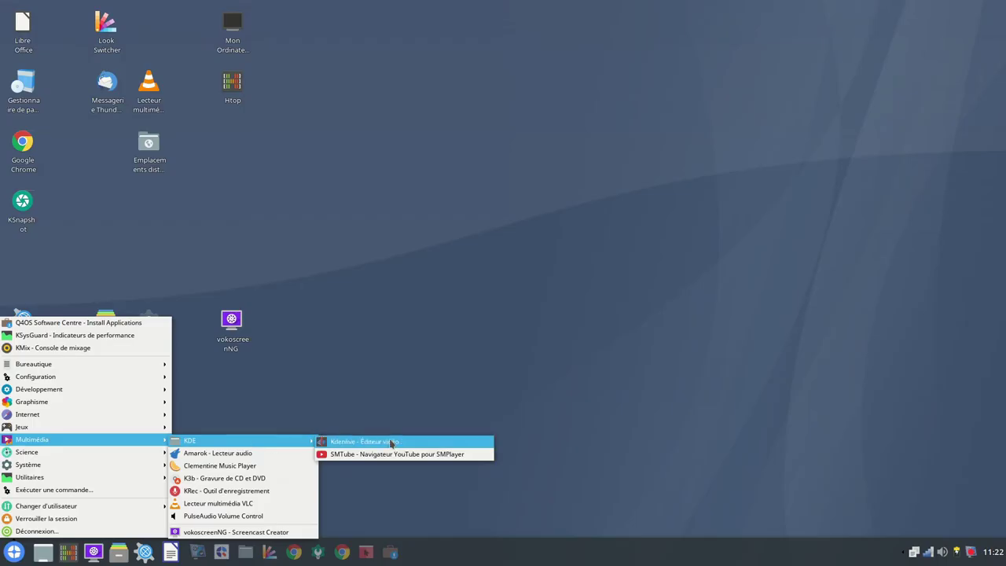
left_click(390, 442)
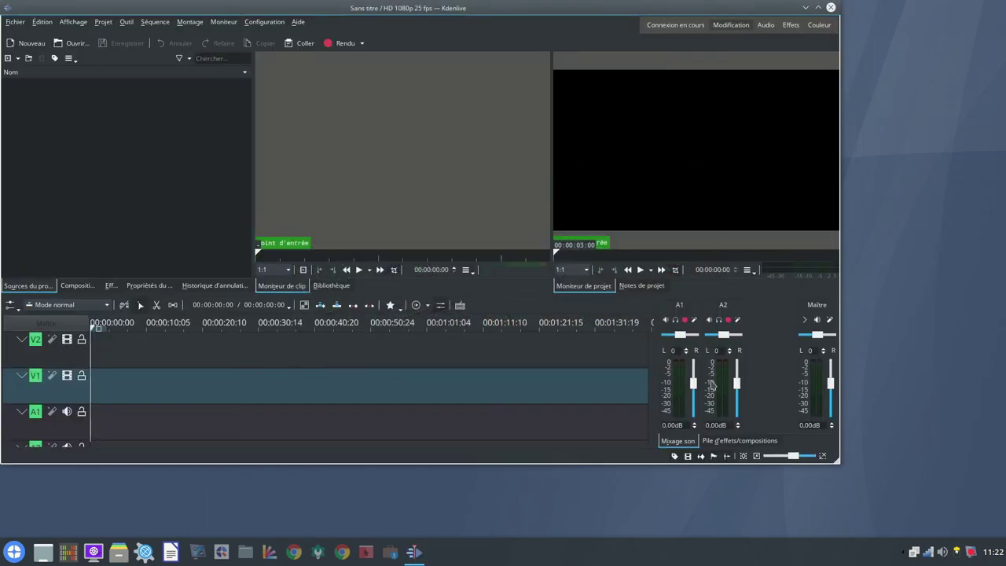
left_click(818, 8)
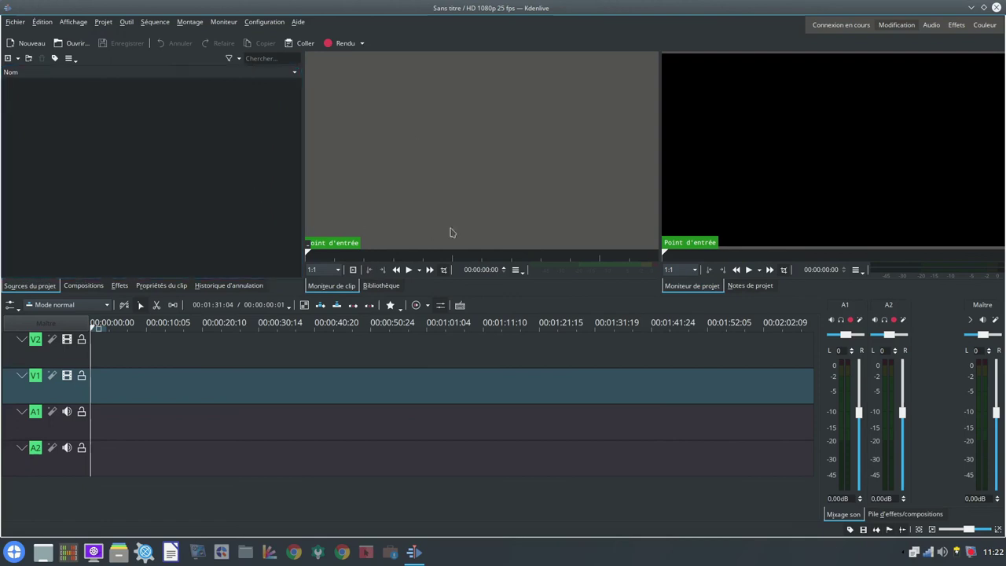
Close Kdenlive and open the Q4OS Welcome Screen from the Système applications.
left_click(996, 8)
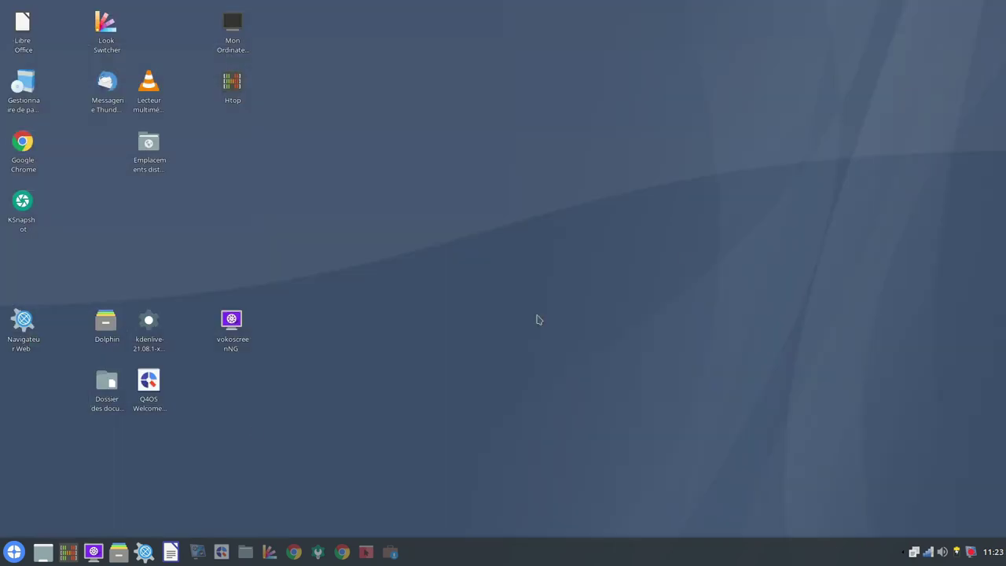
left_click(11, 552)
mouse_move(87, 464)
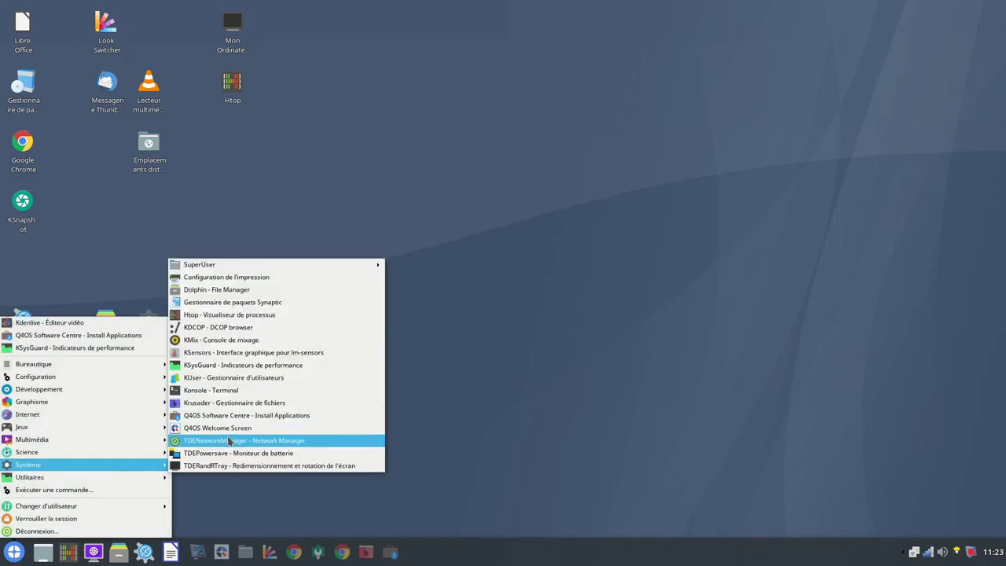
left_click(265, 430)
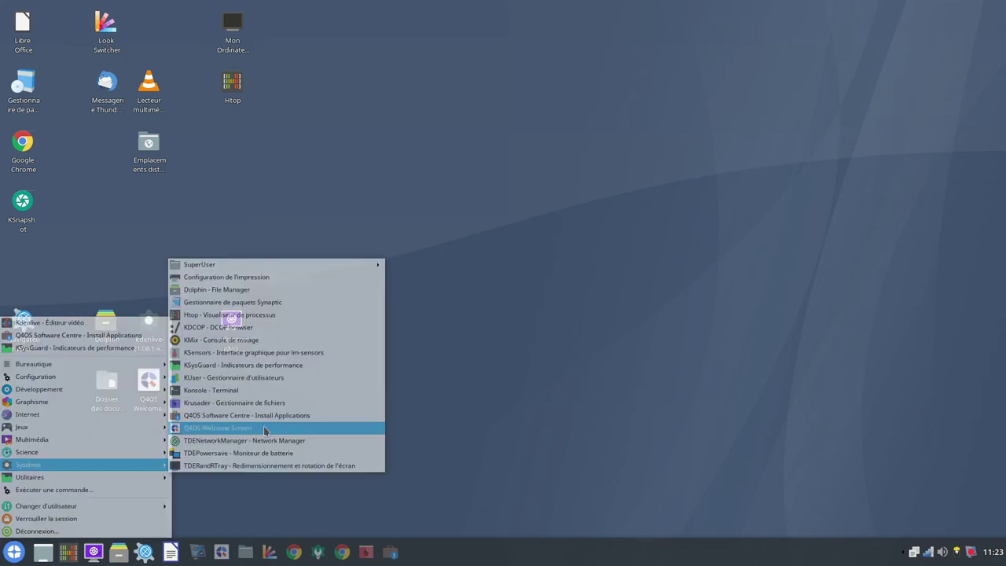
left_click_drag(430, 93, 553, 81)
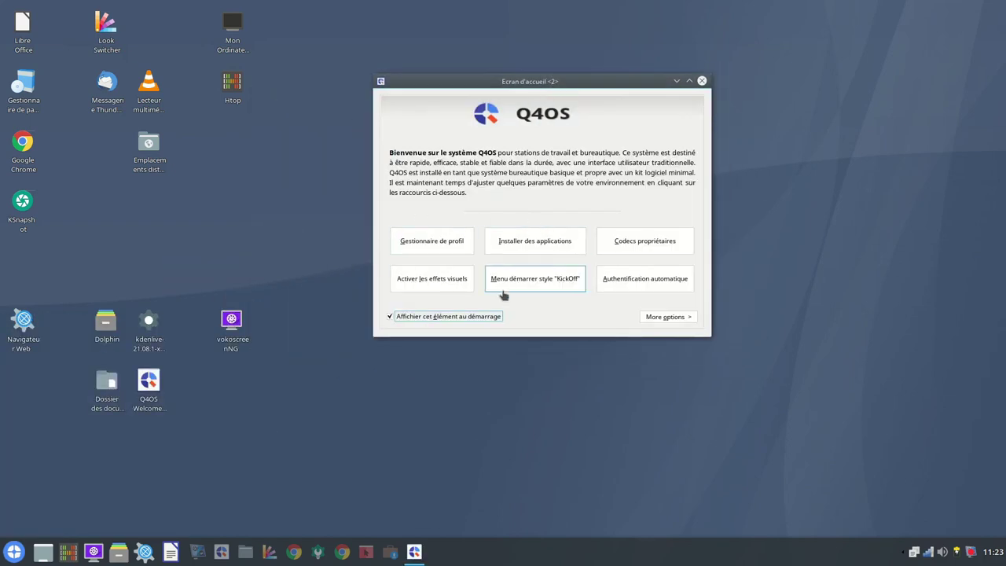
Open the desktop profile manager and choose KDE Plasma as the additional desktop environment.
left_click(418, 241)
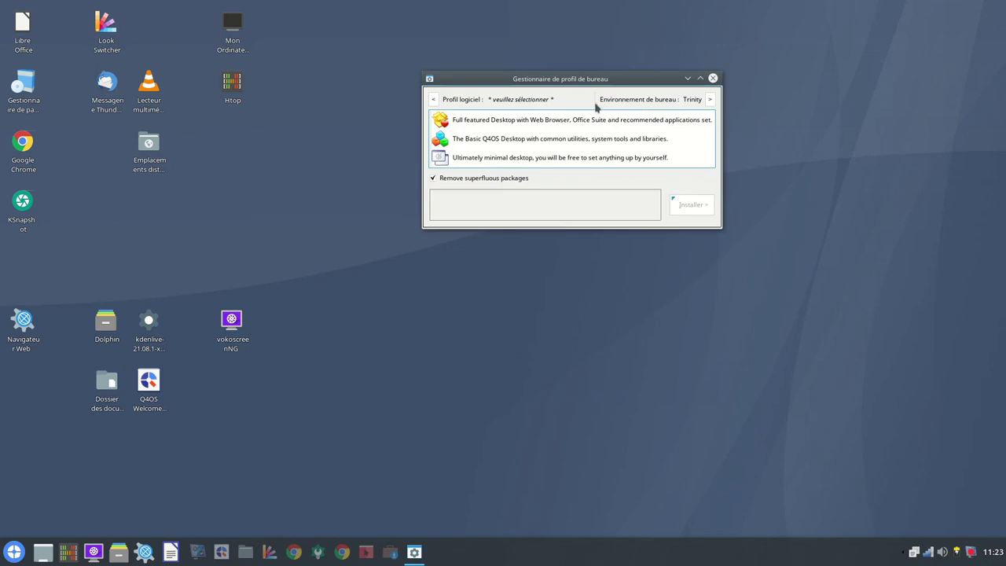
left_click(708, 99)
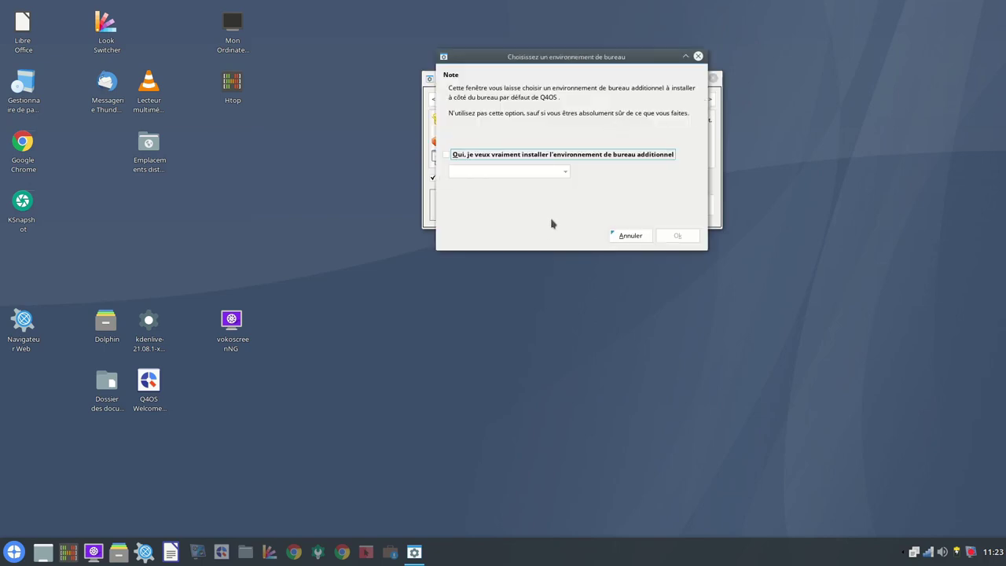
left_click(444, 155)
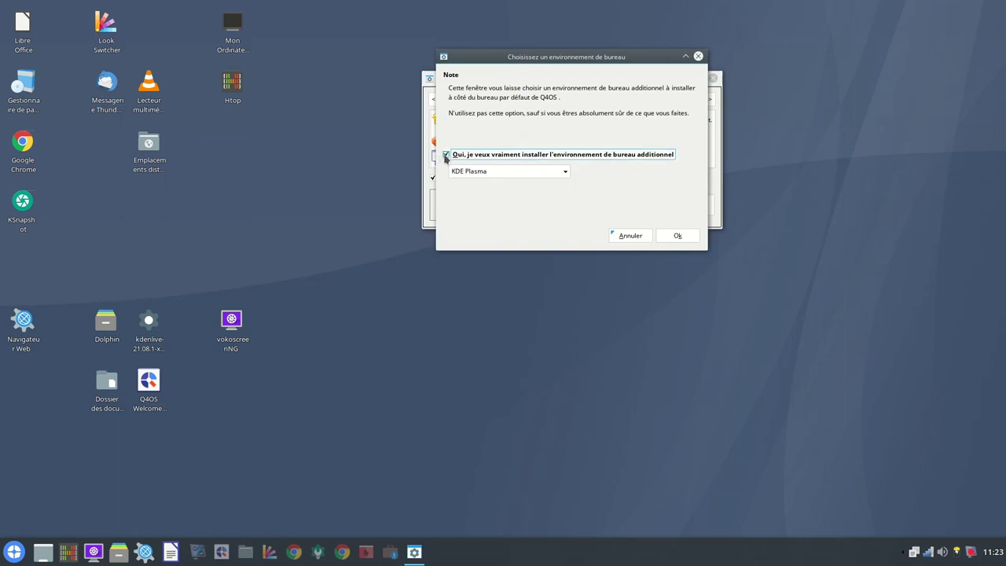
left_click(677, 236)
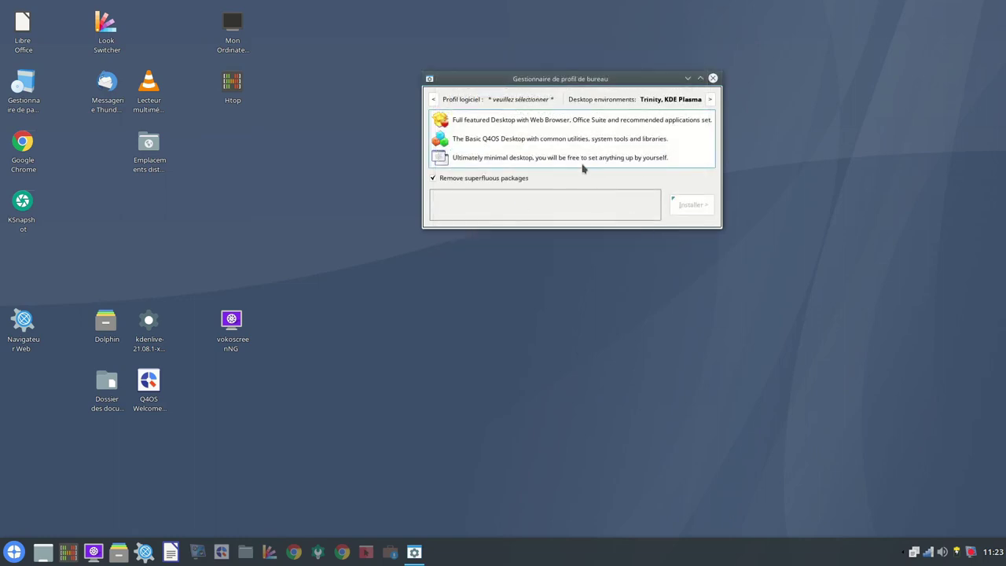
Reset the additional desktop environment choice and close the profile manager and the welcome screen.
left_click(711, 100)
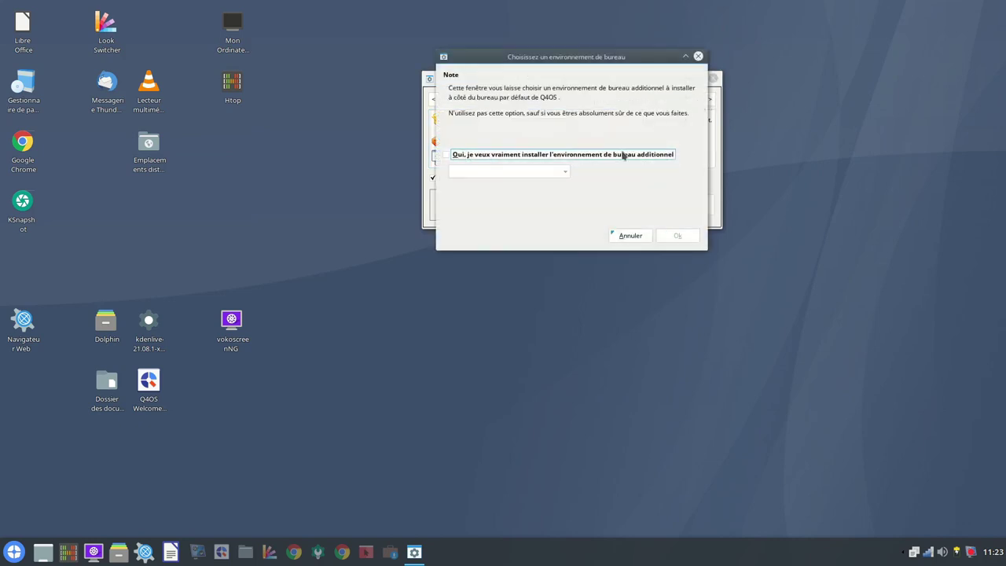
left_click(638, 236)
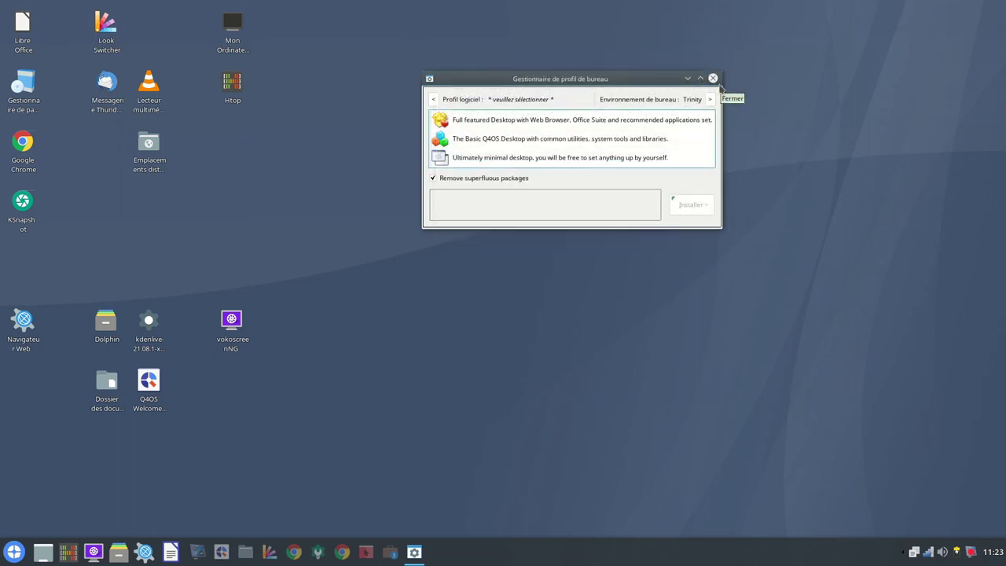
left_click(712, 79)
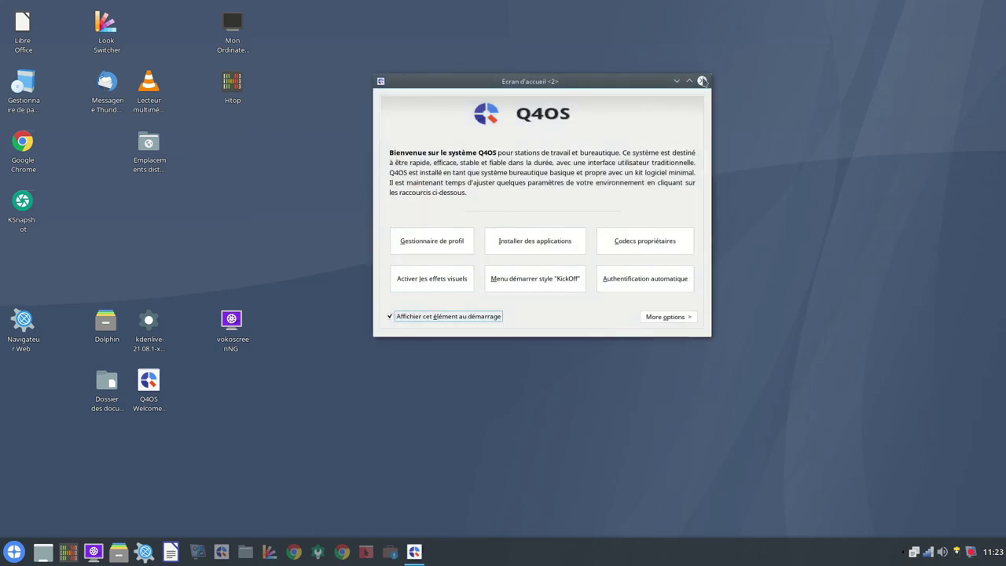
left_click(702, 81)
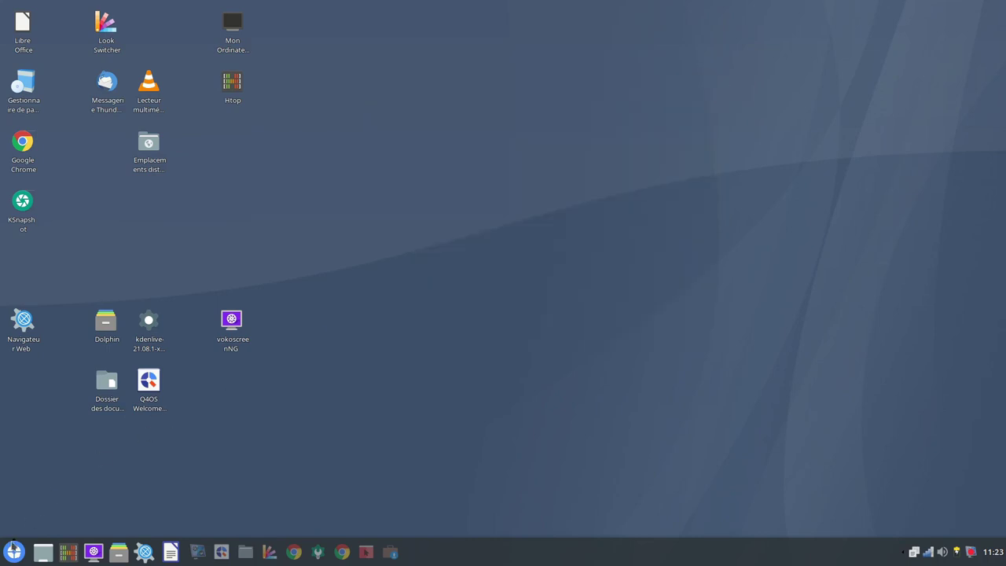
Launch the TDEPowersave battery monitor from the Système applications.
left_click(13, 550)
mouse_move(38, 467)
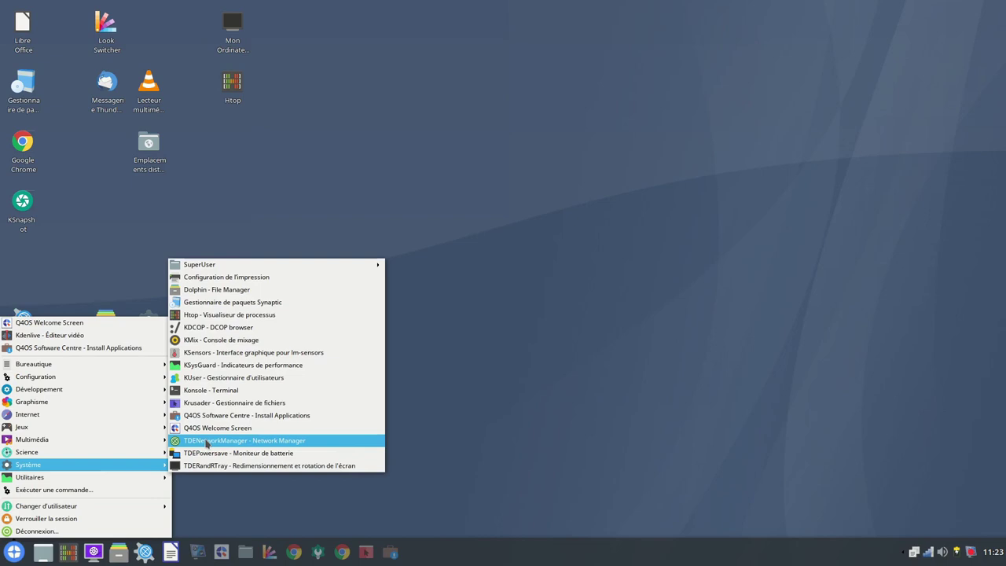
left_click(264, 454)
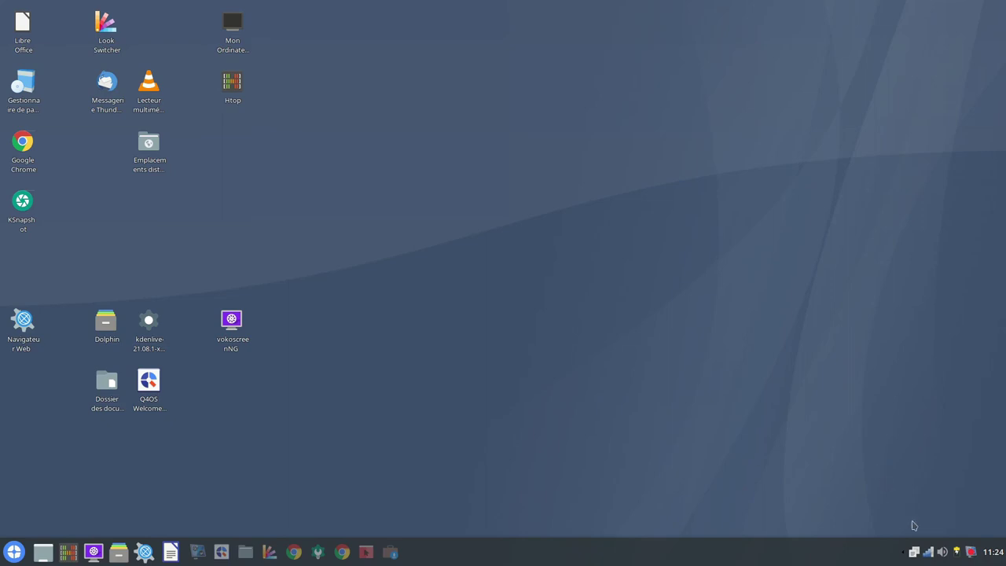
left_click(958, 552)
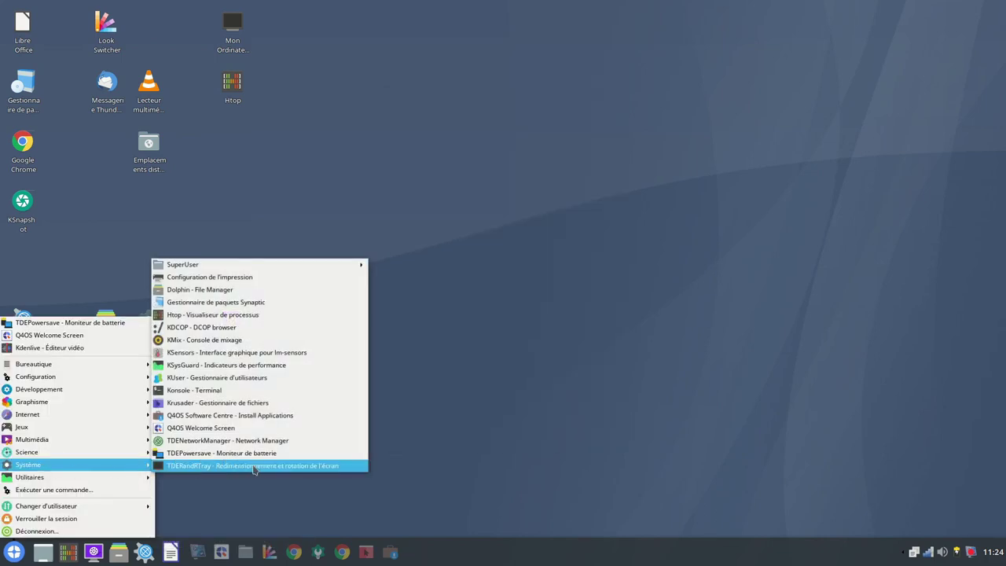
Add KCalc from the Bureau group of the Utilitaires applications to the desktop and cut its new icon.
mouse_move(32, 481)
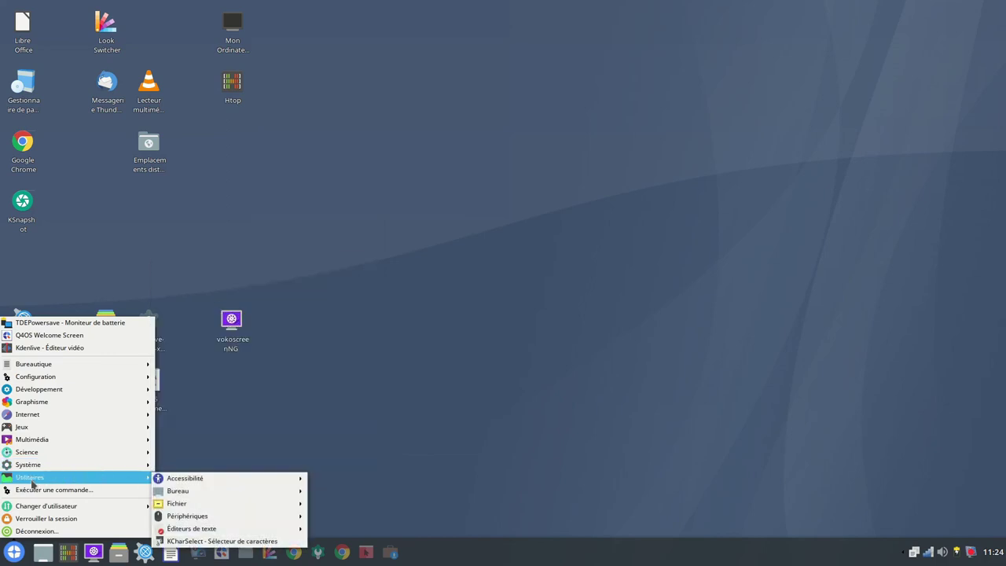
mouse_move(198, 479)
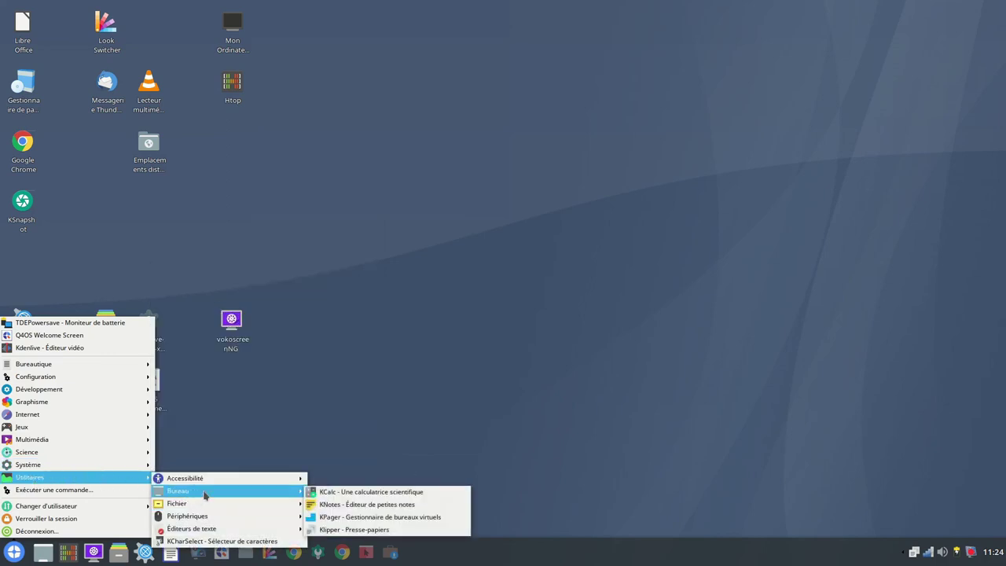
right_click(343, 494)
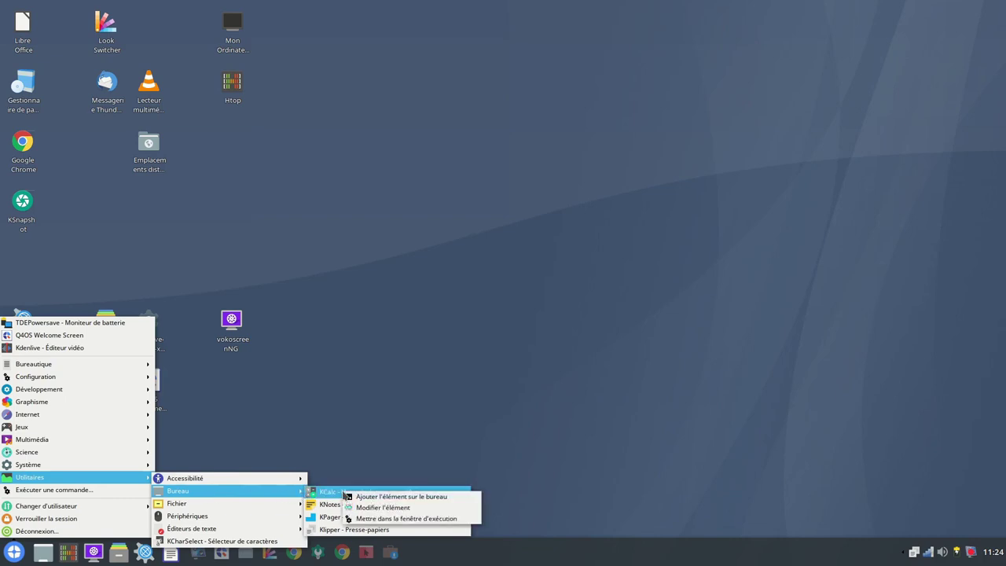
left_click(425, 497)
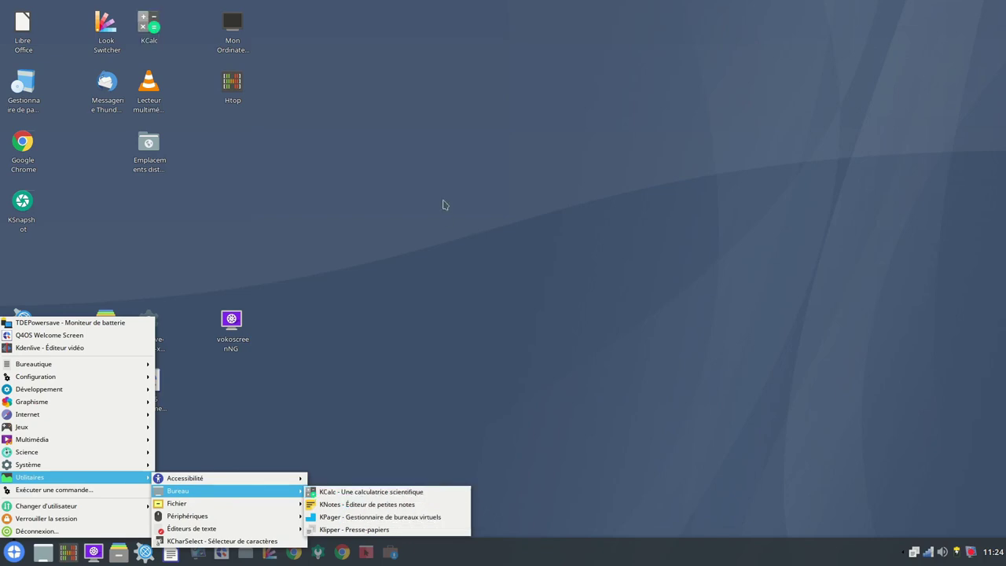
left_click(152, 28)
right_click(146, 18)
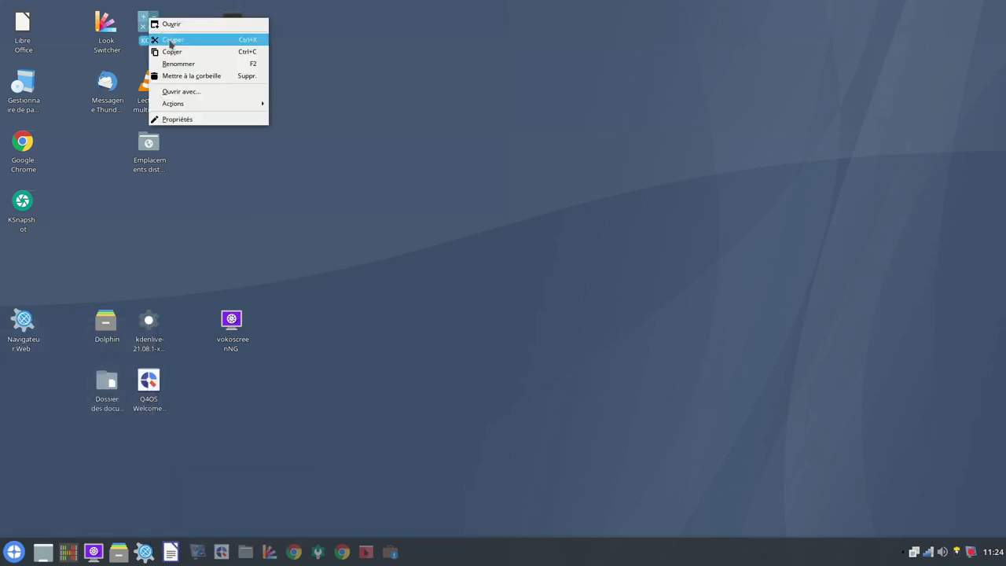
left_click(161, 38)
Rearrange the desktop icons by name, respecting case.
right_click(351, 68)
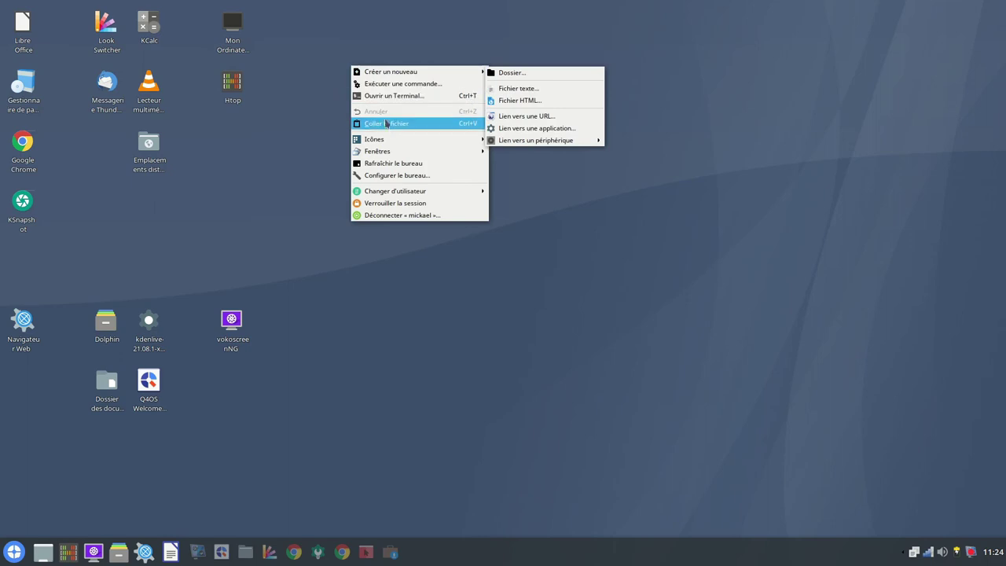
mouse_move(376, 144)
mouse_move(534, 147)
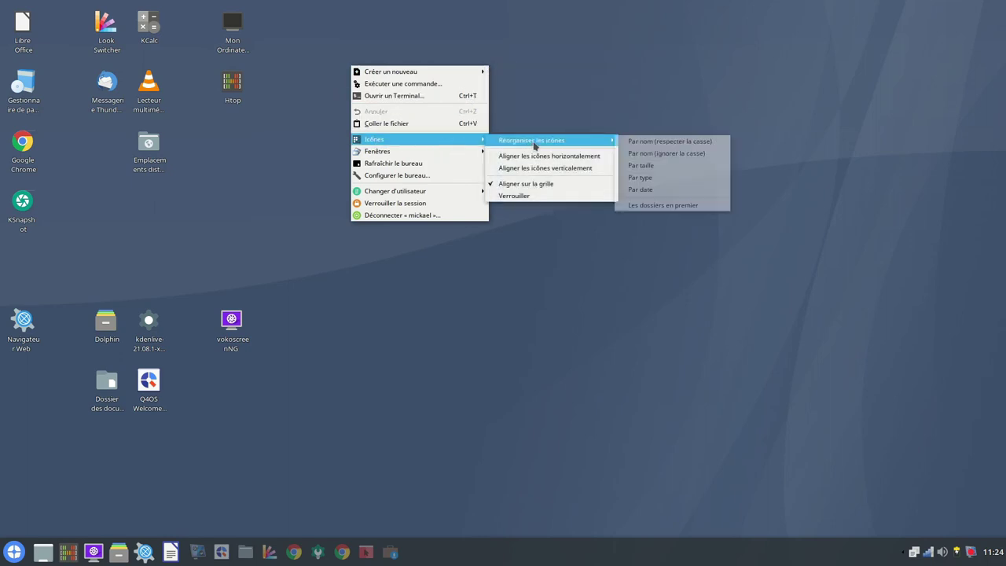
left_click(660, 144)
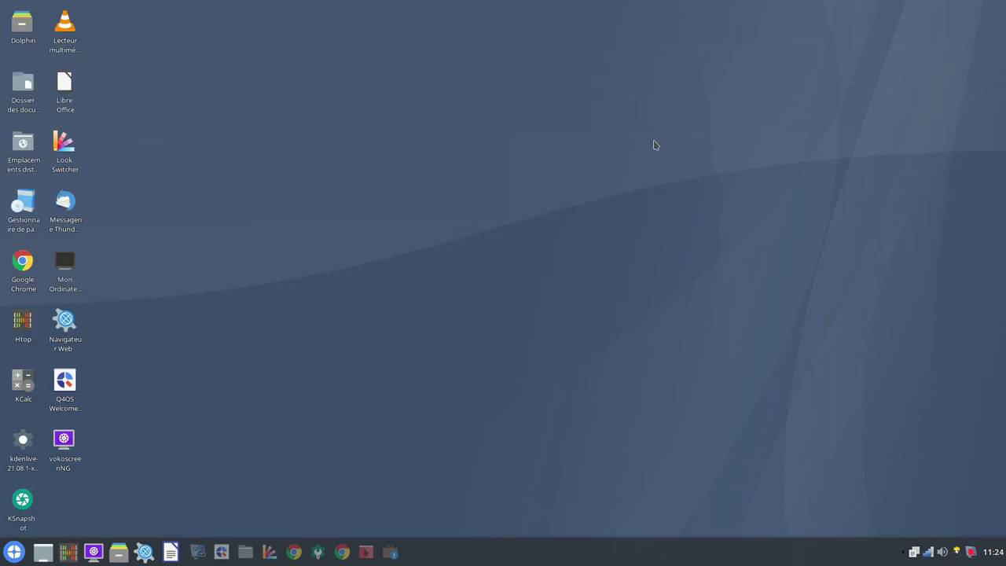
Align the desktop icons horizontally.
right_click(208, 160)
mouse_move(255, 171)
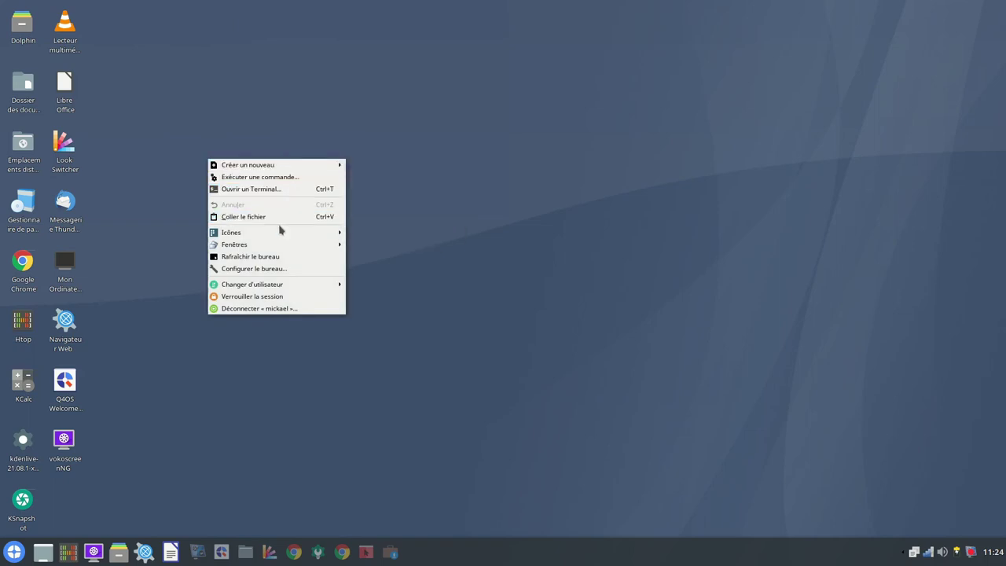
mouse_move(302, 233)
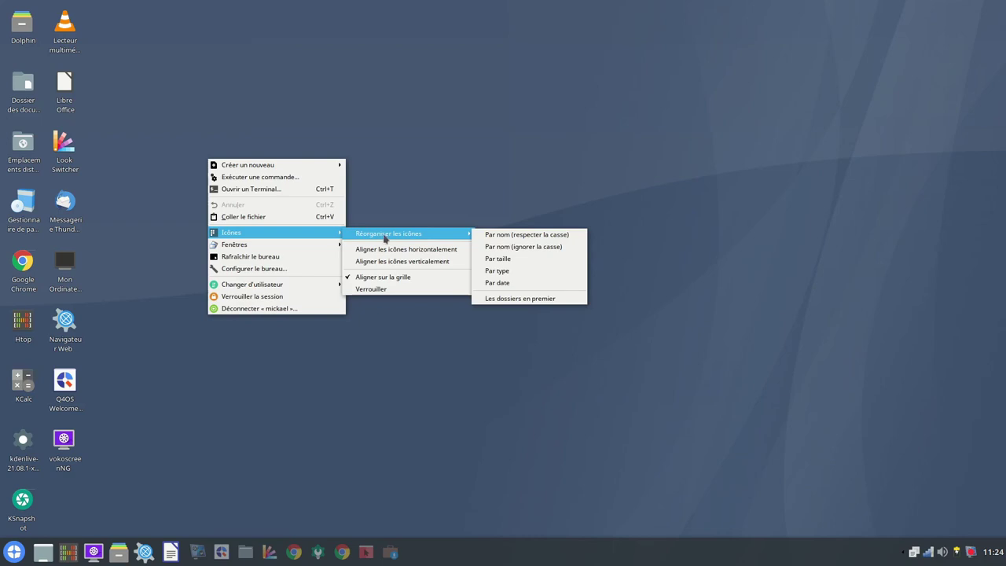
left_click(398, 250)
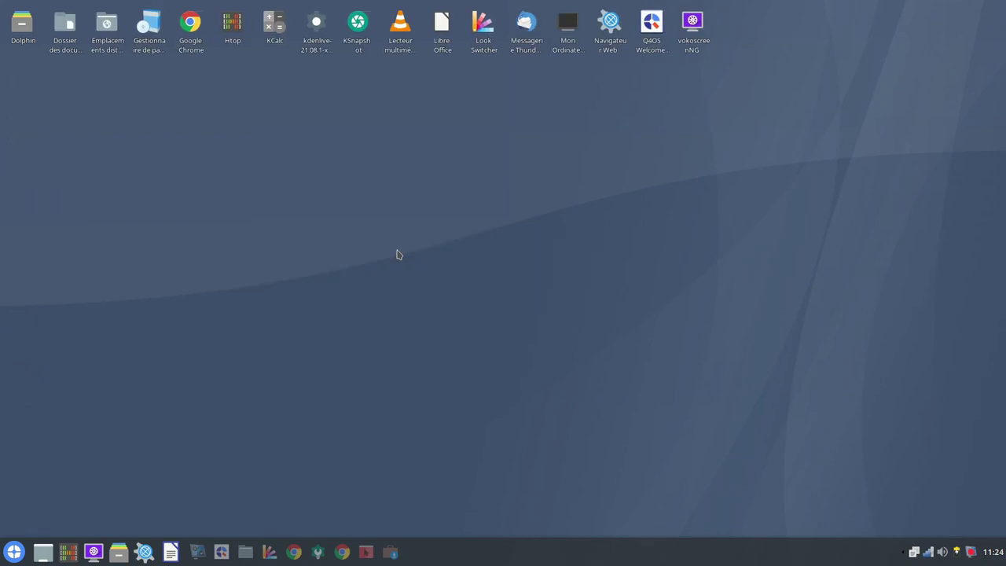
right_click(314, 186)
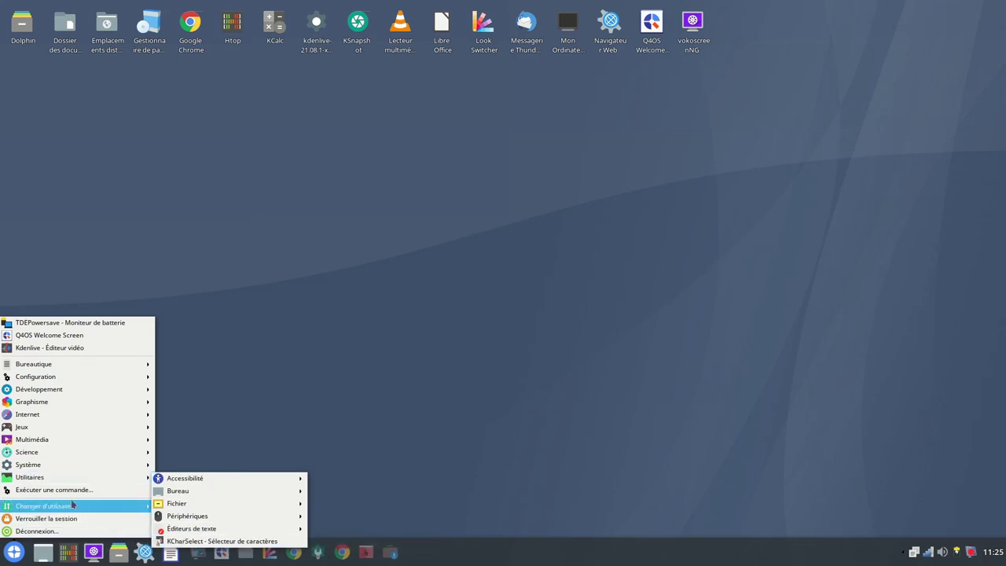
left_click(343, 428)
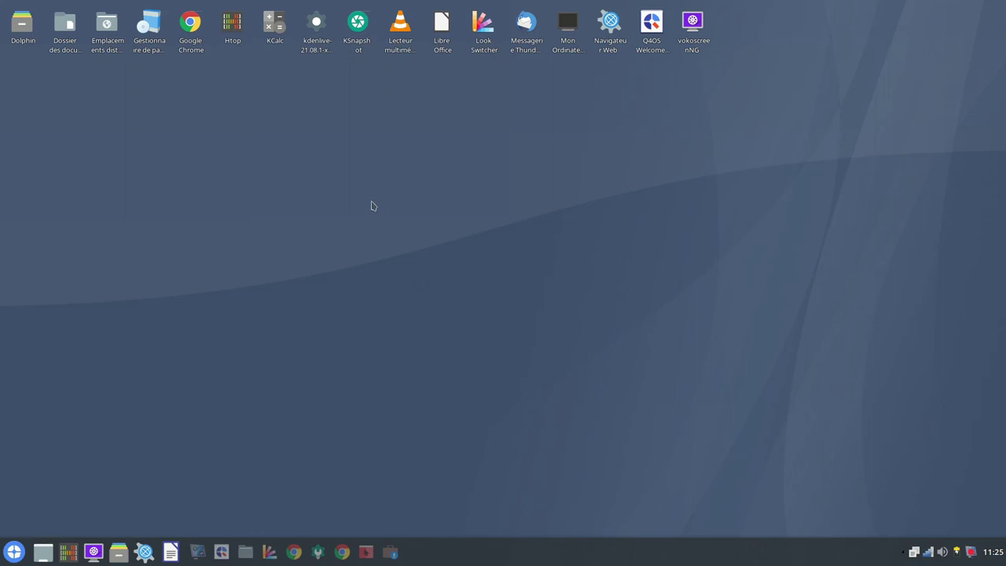
Apply the Slide theme with the Q4OS Look Switcher and log out of the session.
left_click(481, 29)
left_click_drag(202, 11, 519, 110)
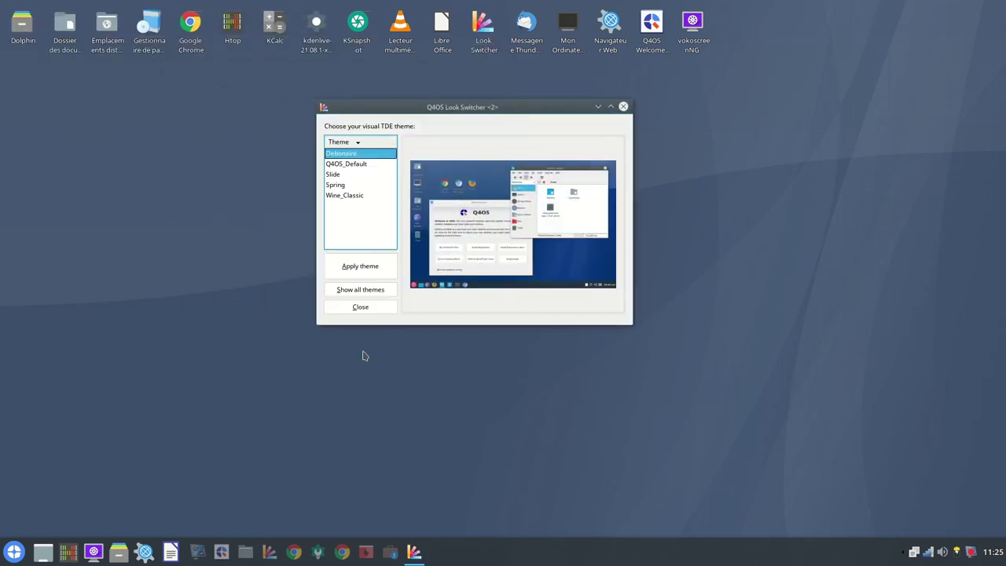
left_click(336, 174)
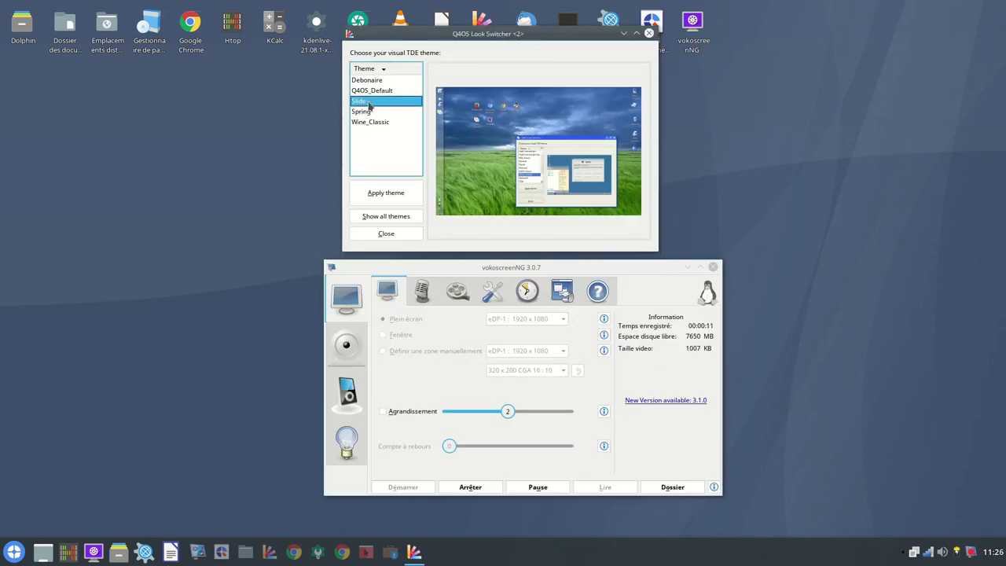
left_click(385, 196)
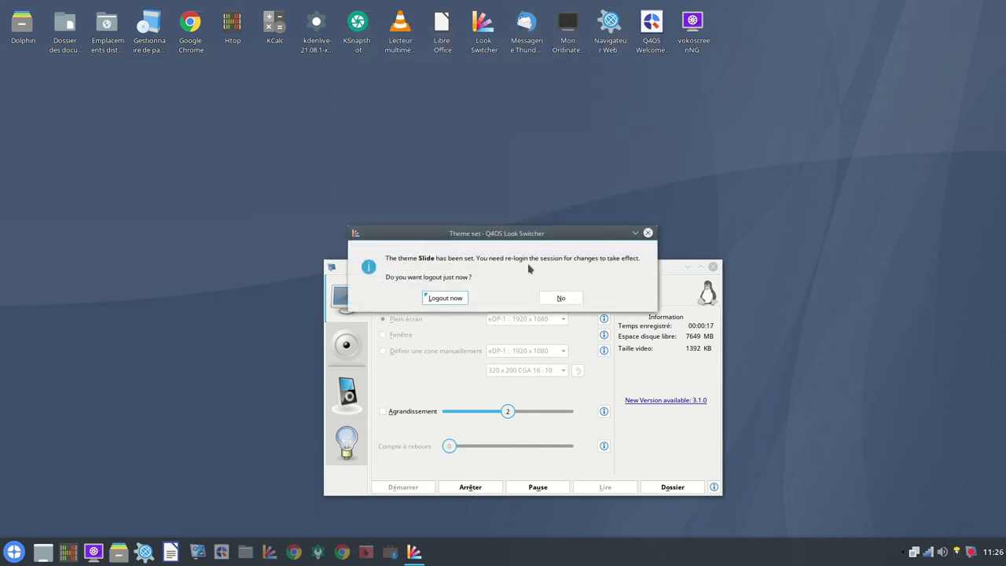
left_click(443, 298)
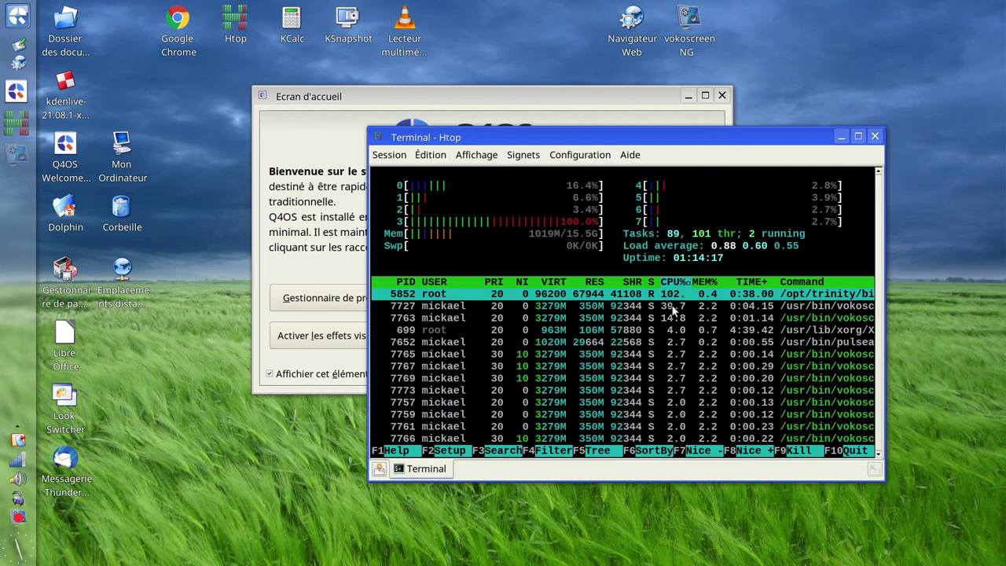
Close the Htop terminal and the welcome screen in the new session.
left_click_drag(549, 129, 593, 134)
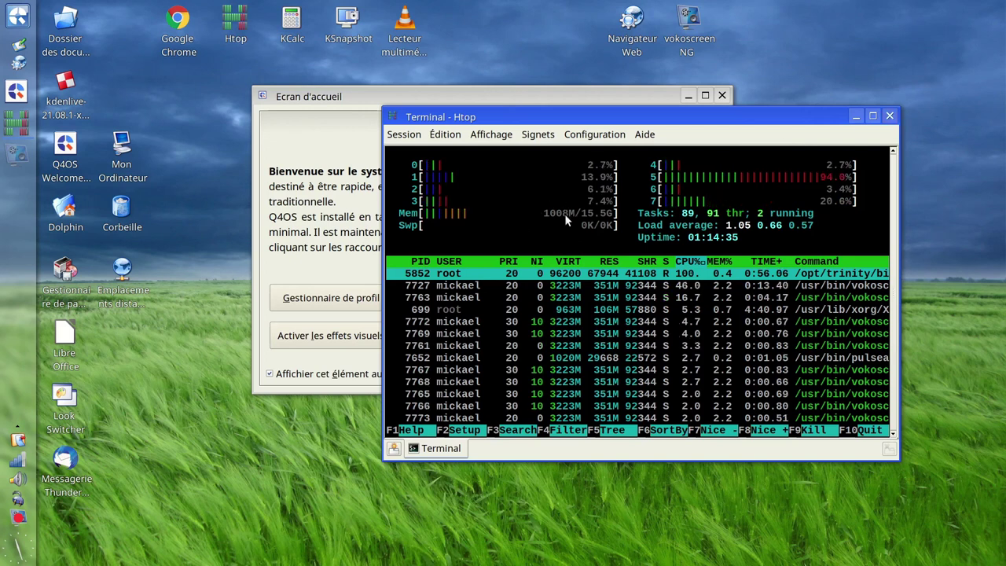
left_click(890, 117)
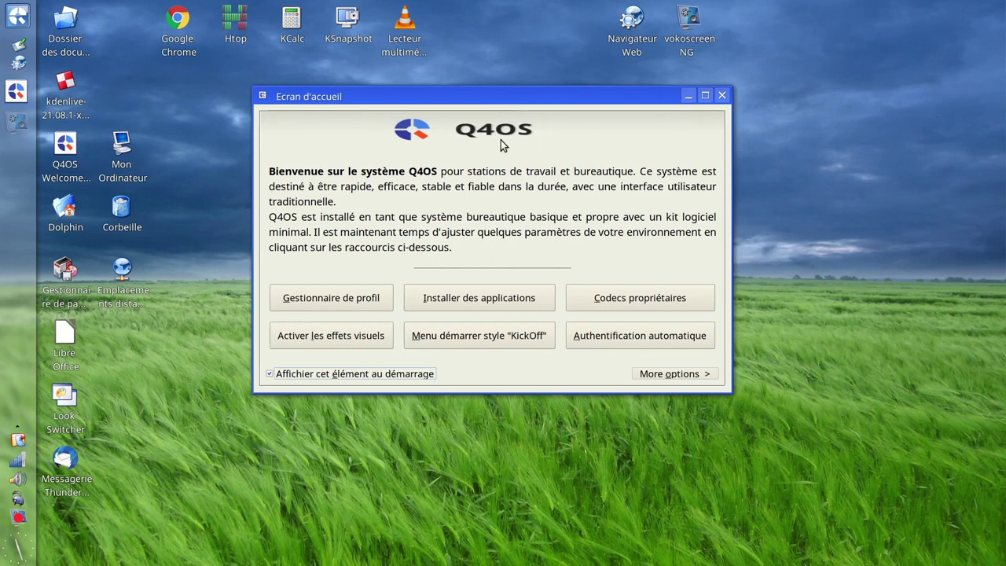
left_click(721, 95)
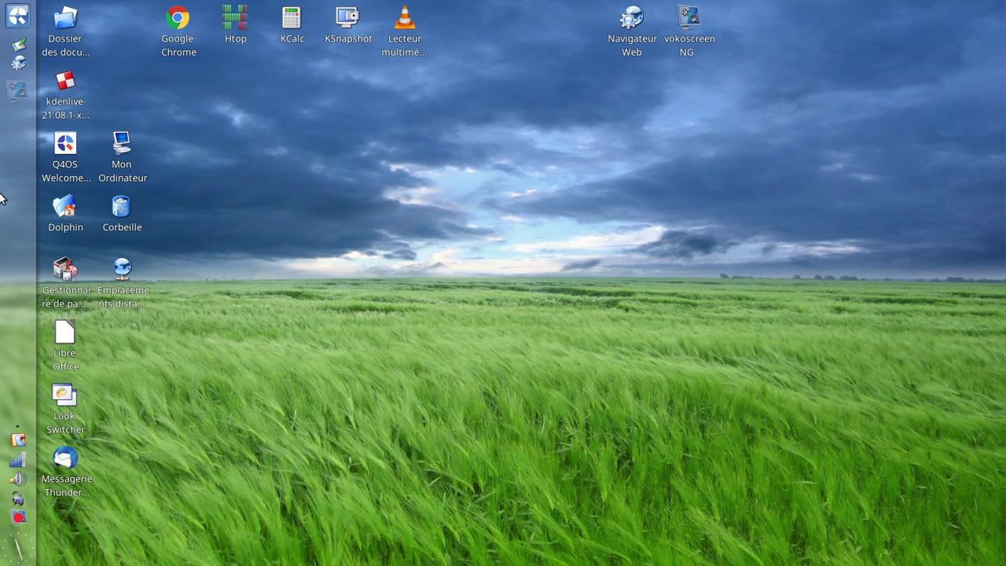
Unlock the desktop panels and add shortcuts for Htop and the VLC media player to the panel.
right_click(16, 167)
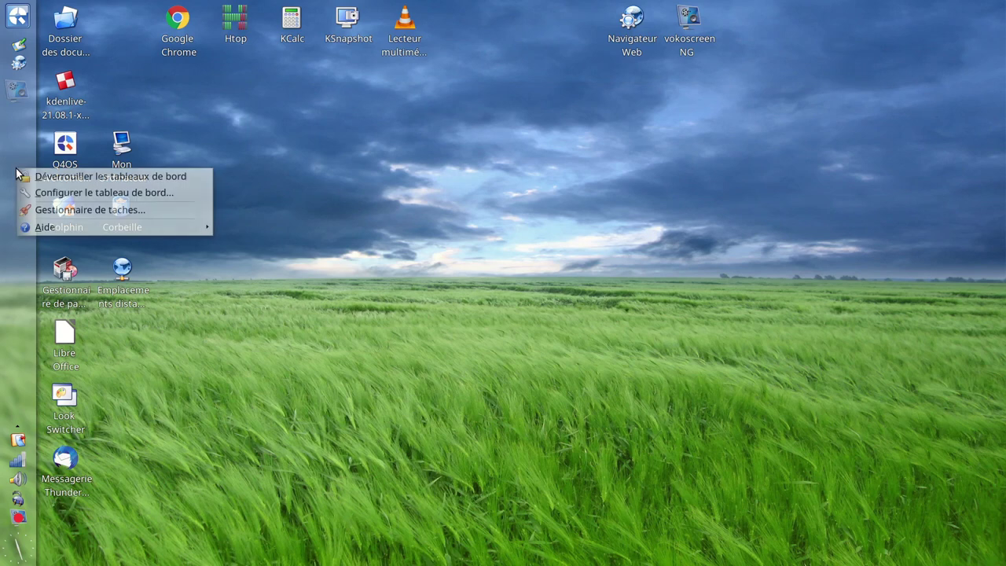
left_click(69, 180)
left_click_drag(233, 22, 16, 89)
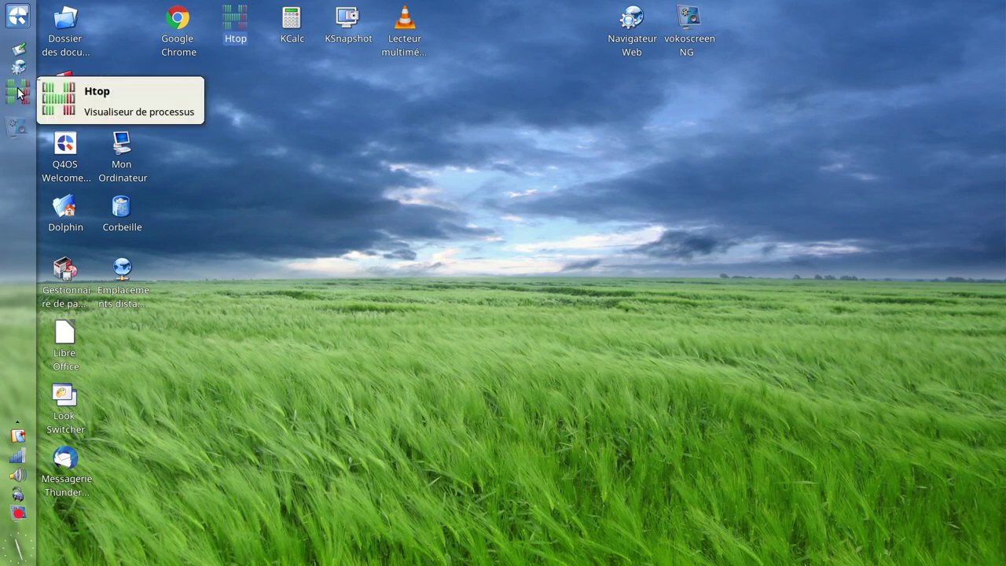
left_click_drag(404, 20, 17, 115)
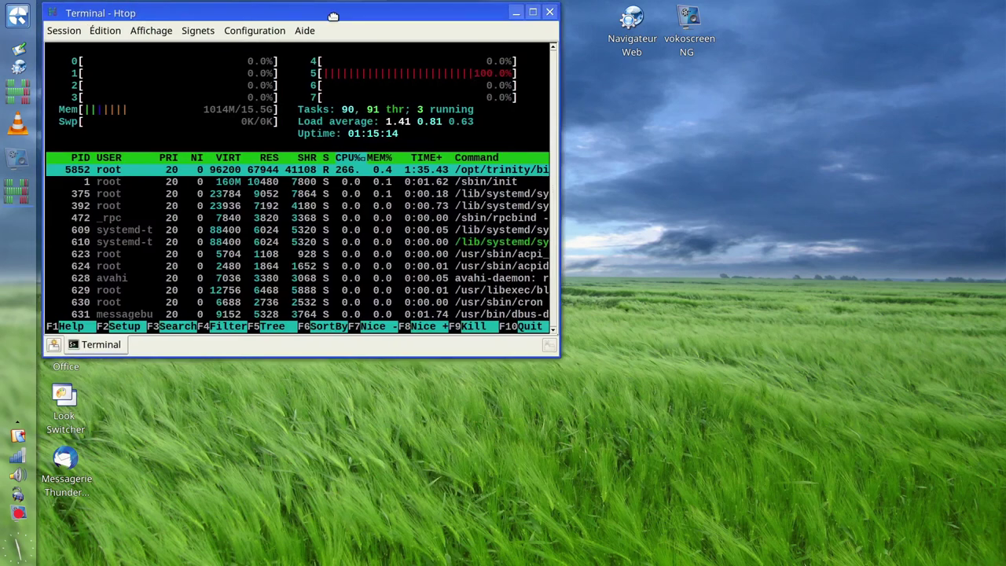
Reposition the Htop window, launch KCalc and place it over the terminal, and display the clock's calendar.
left_click_drag(331, 11, 580, 130)
left_click(296, 35)
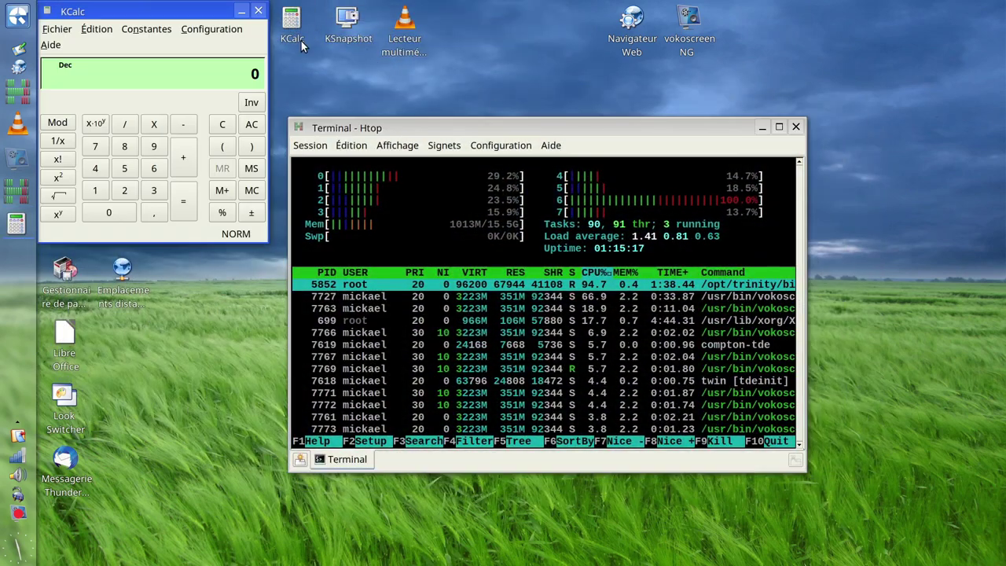
left_click_drag(203, 11, 732, 95)
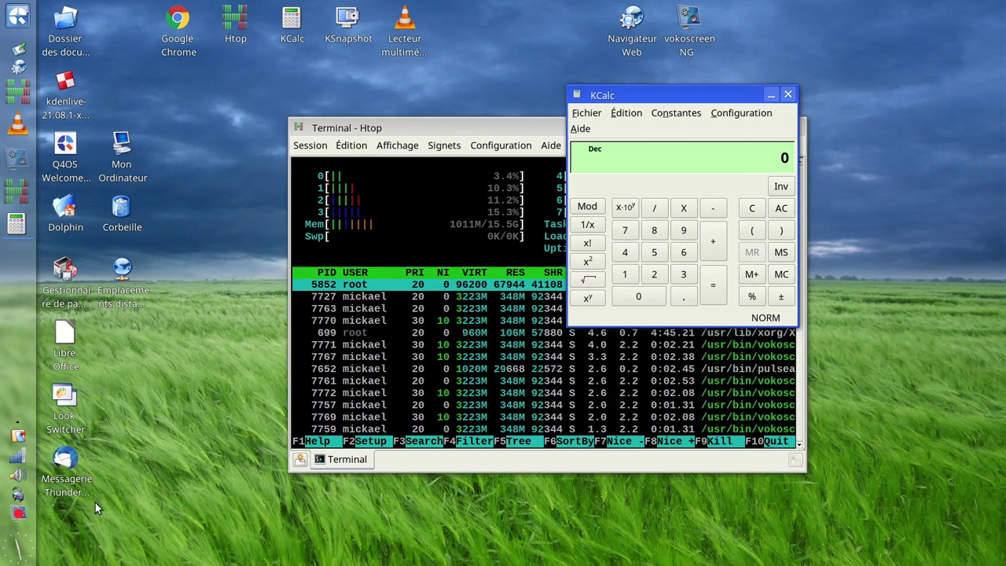
left_click(13, 553)
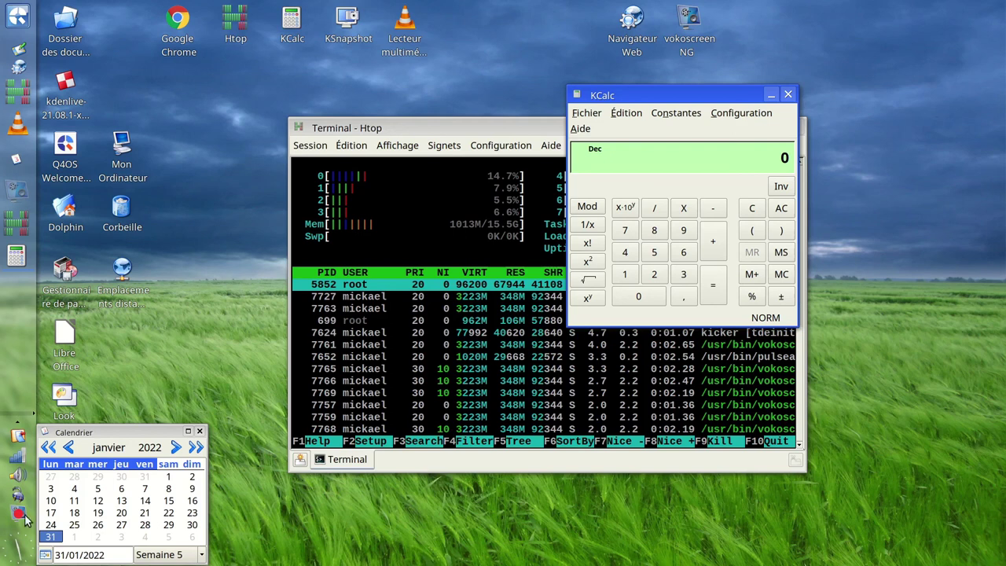
Configure the panel's position to the centre of the screen's bottom edge, apply it and close the Kicker configuration.
right_click(21, 344)
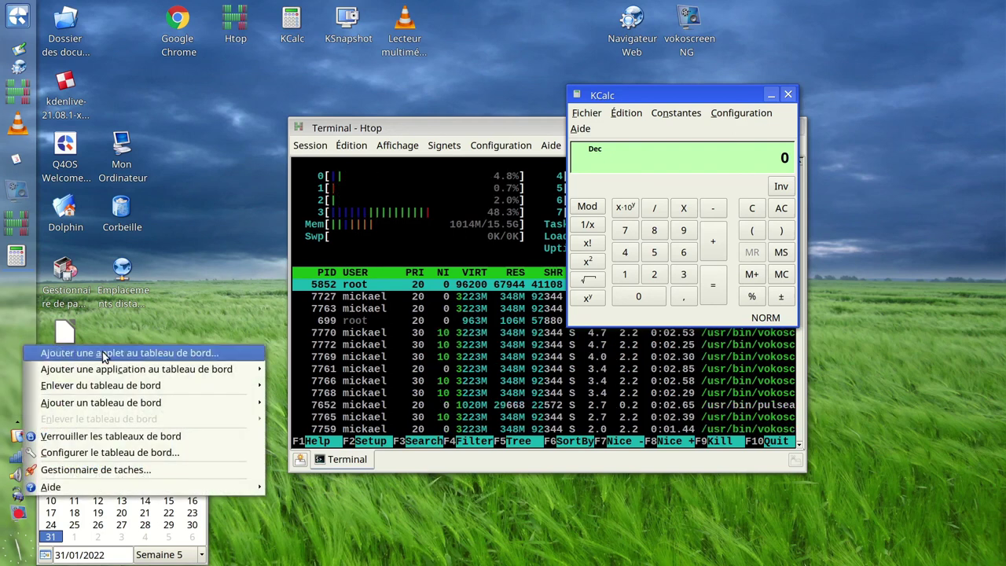
left_click(97, 457)
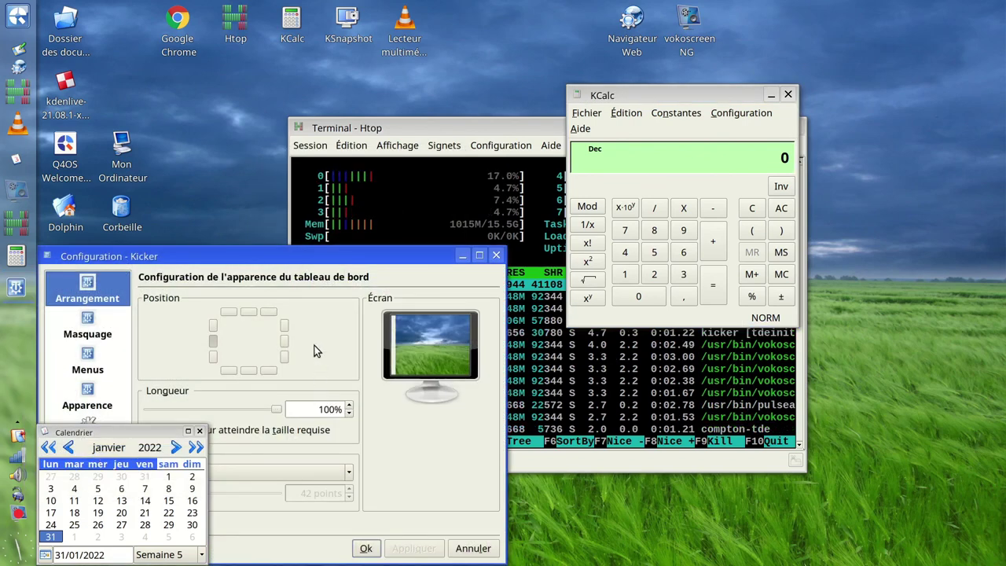
left_click_drag(352, 242, 521, 58)
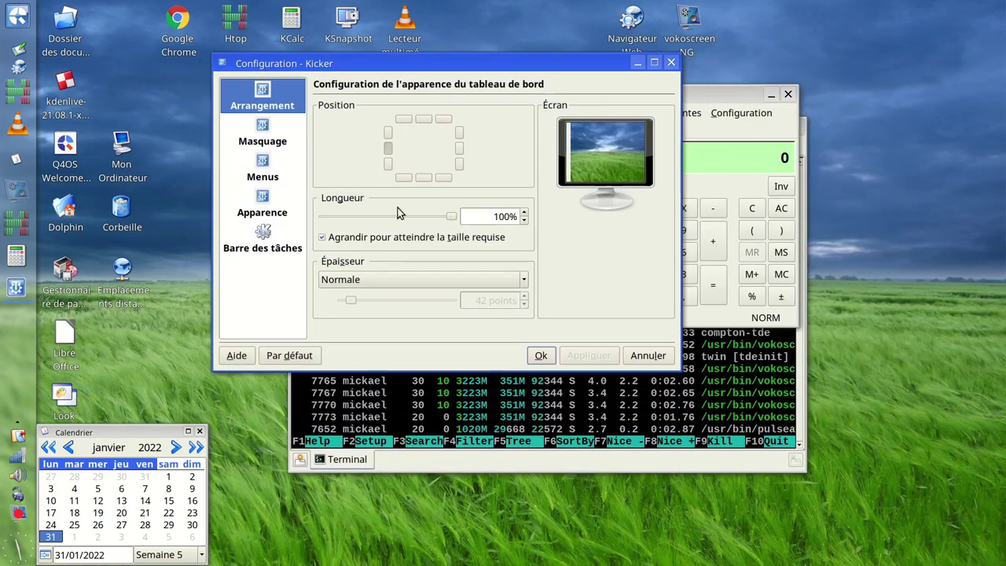
left_click(423, 177)
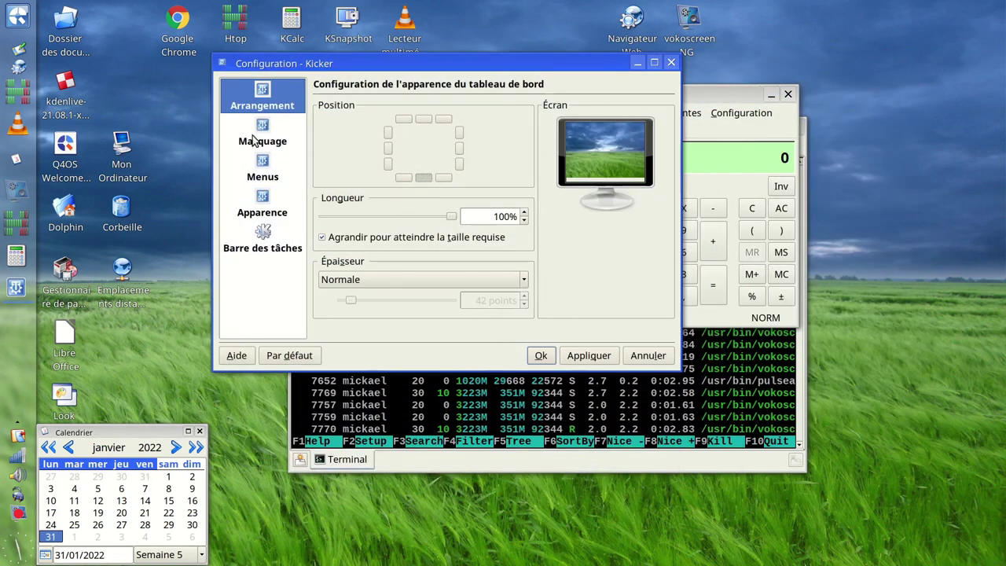
left_click(587, 357)
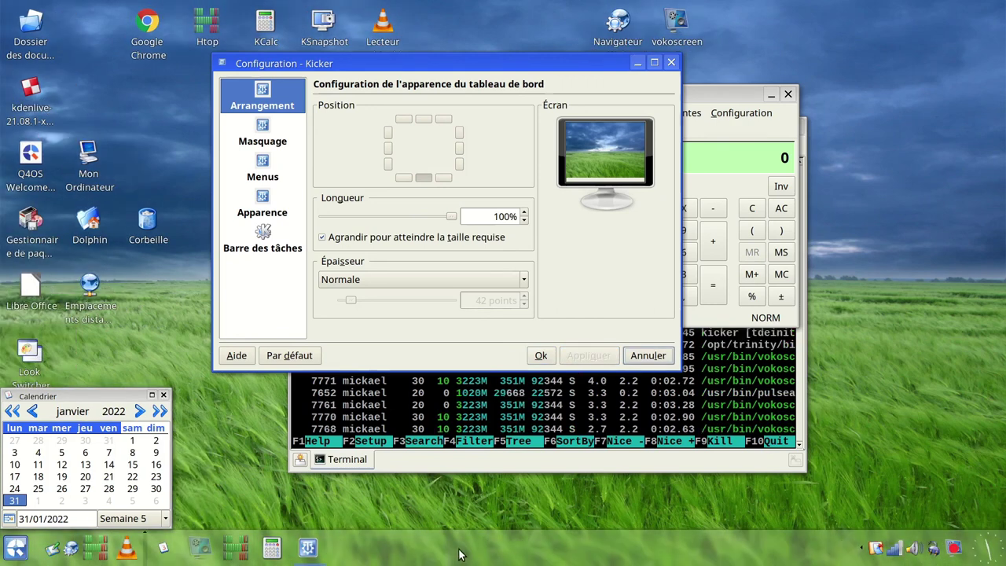
left_click(672, 62)
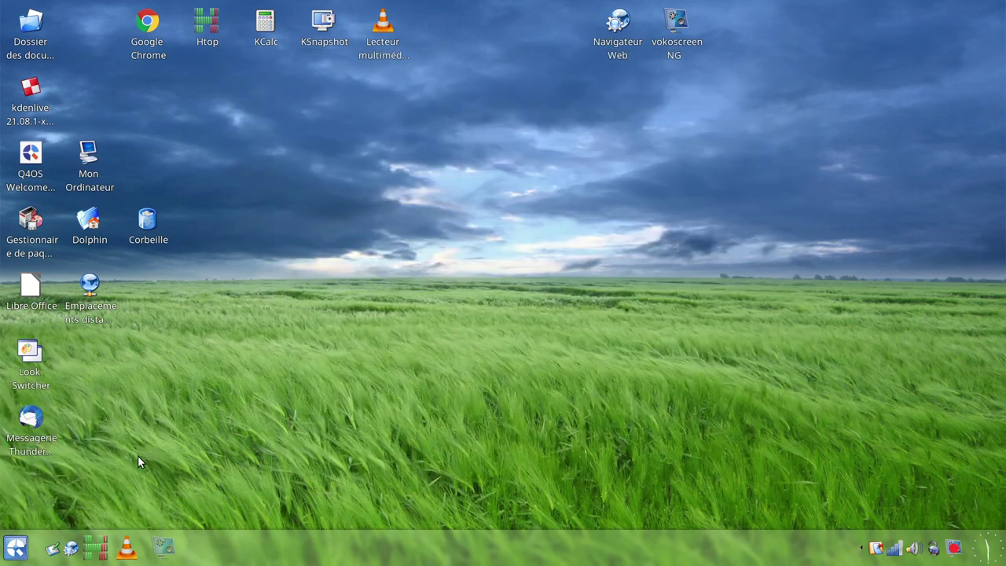
Examine the Bureautique and Configuration application categories in the Bourbon-style start menu, and dismiss it.
left_click(15, 548)
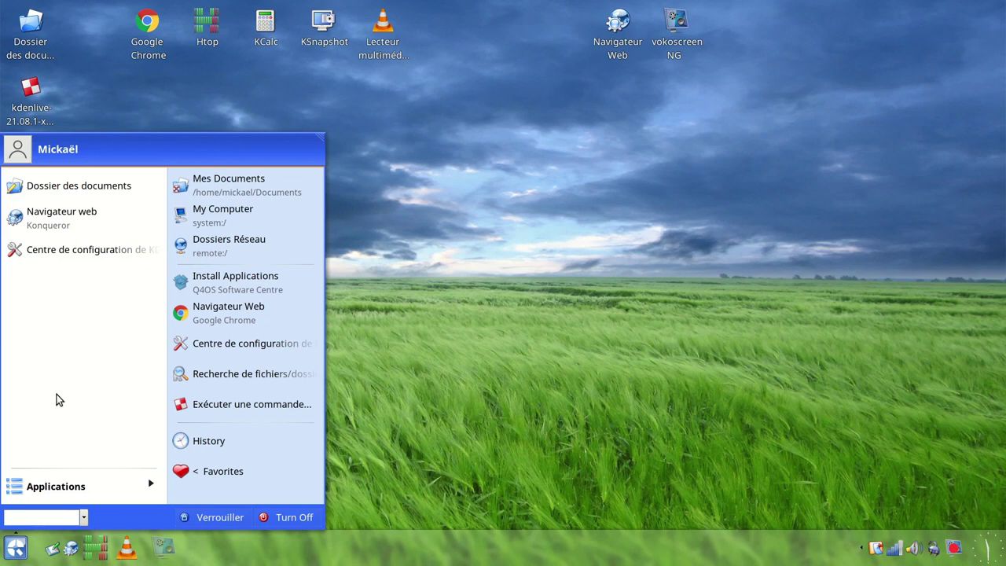
left_click(52, 487)
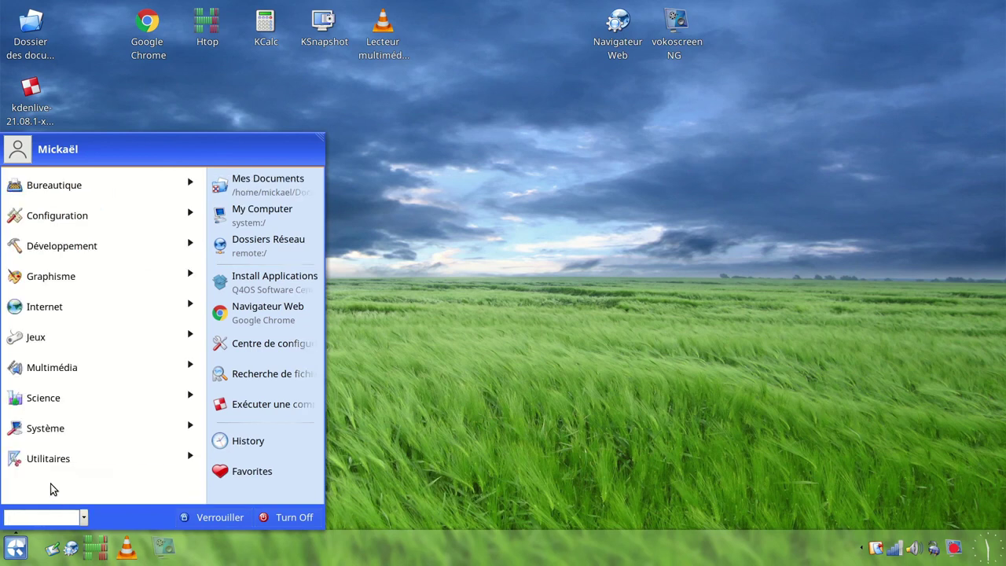
left_click(78, 181)
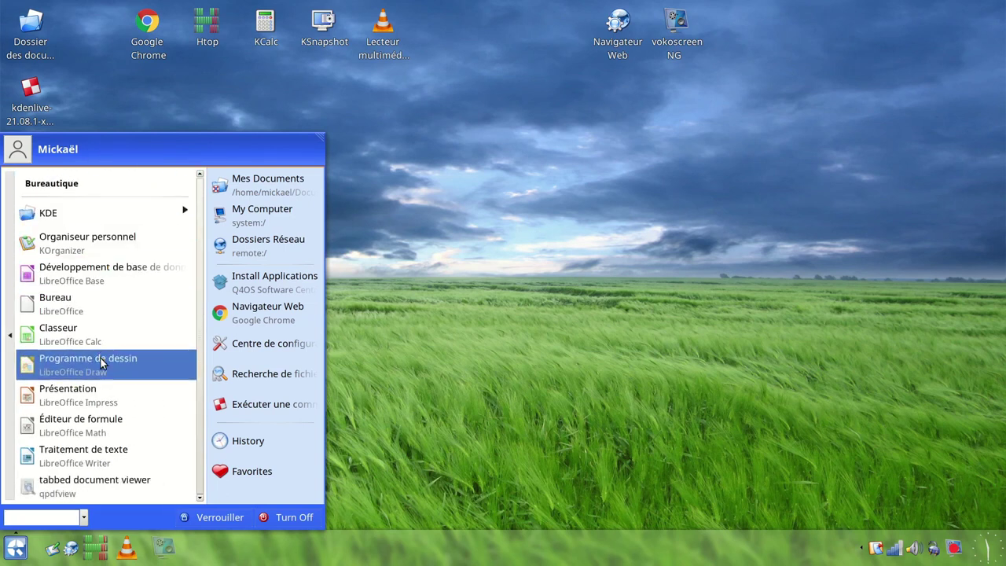
left_click(11, 292)
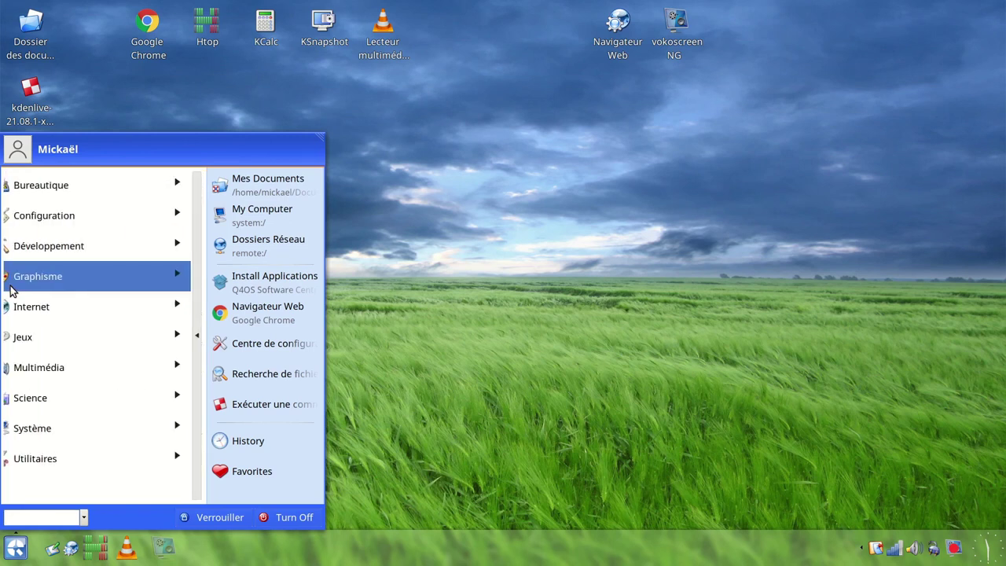
left_click(51, 215)
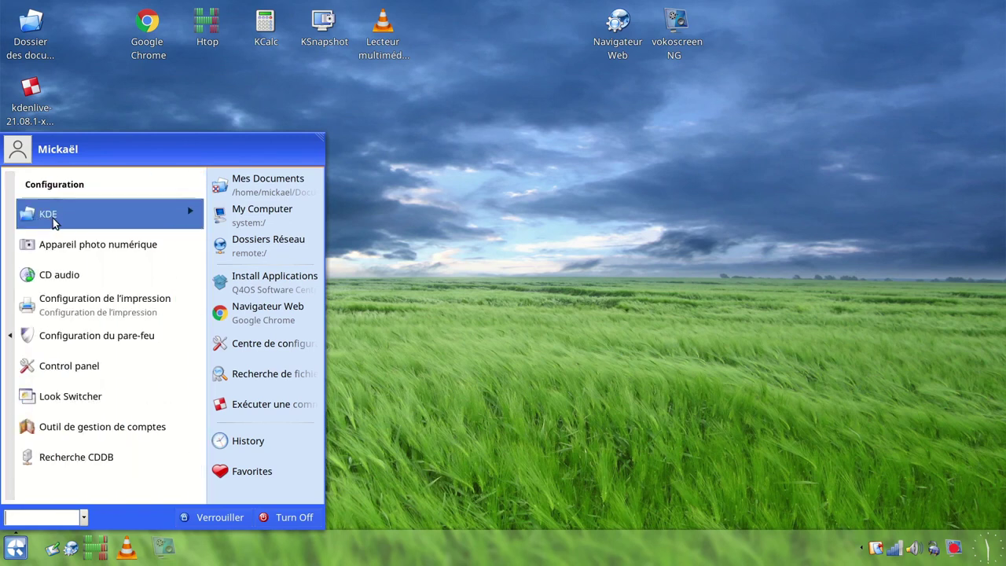
left_click(8, 245)
left_click(335, 449)
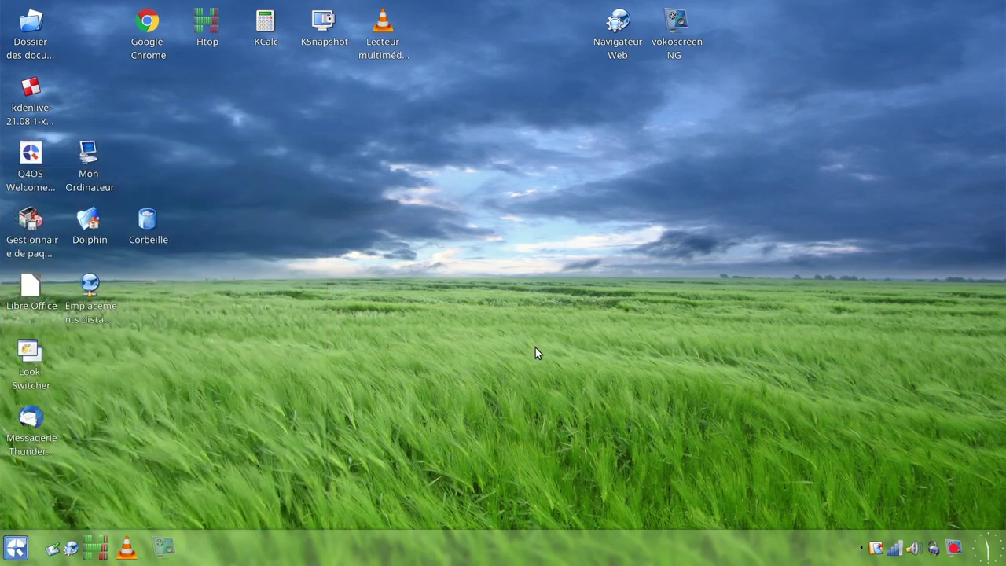
Set the start menu type to "Classic" from the Q4OS welcome screen and apply it.
left_click(15, 548)
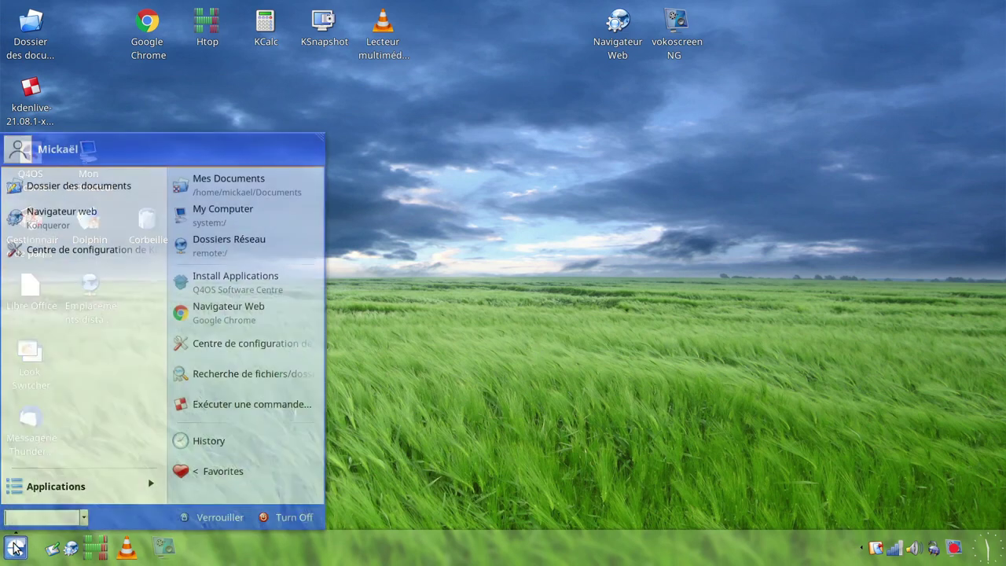
key("Escape")
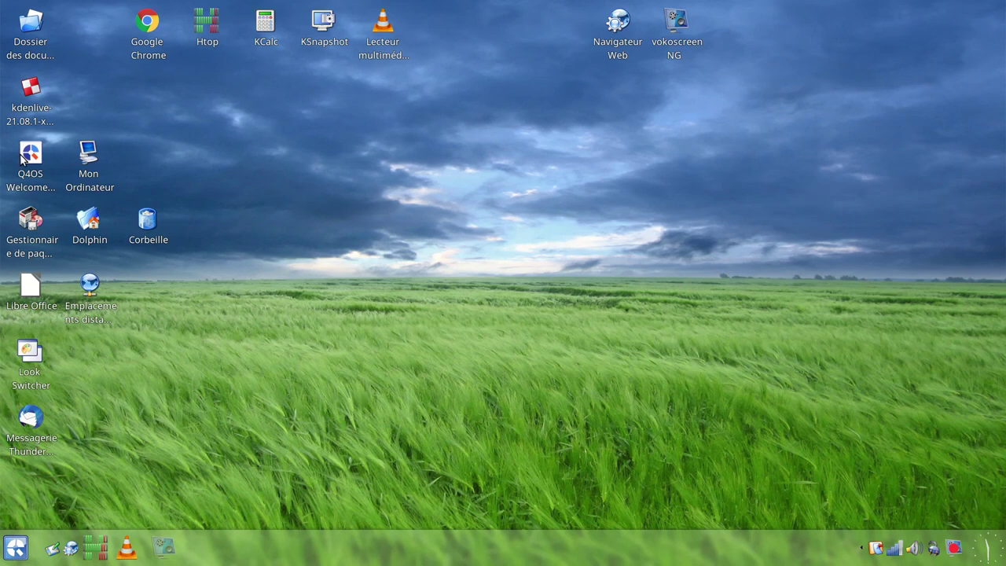
double_click(29, 161)
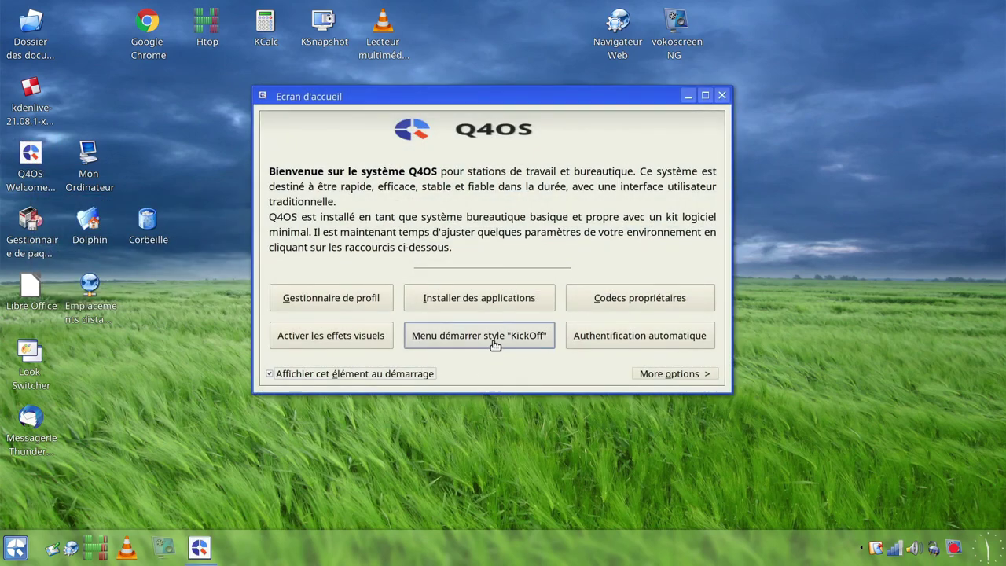
left_click(494, 344)
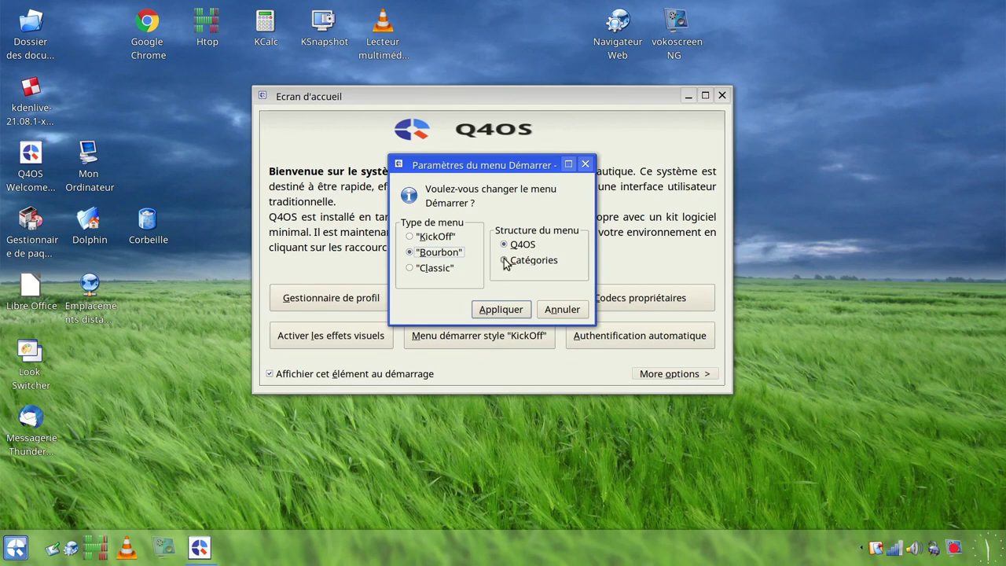
left_click(409, 268)
left_click(501, 311)
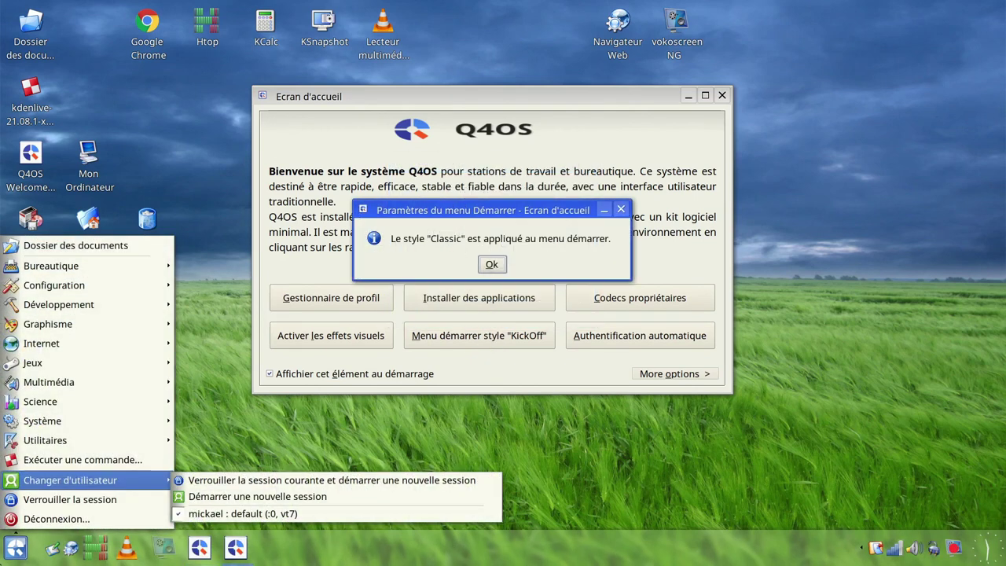
Browse the Classic start menu to Xournal among the text editors in Utilitaires, and close the calendar.
left_click(11, 550)
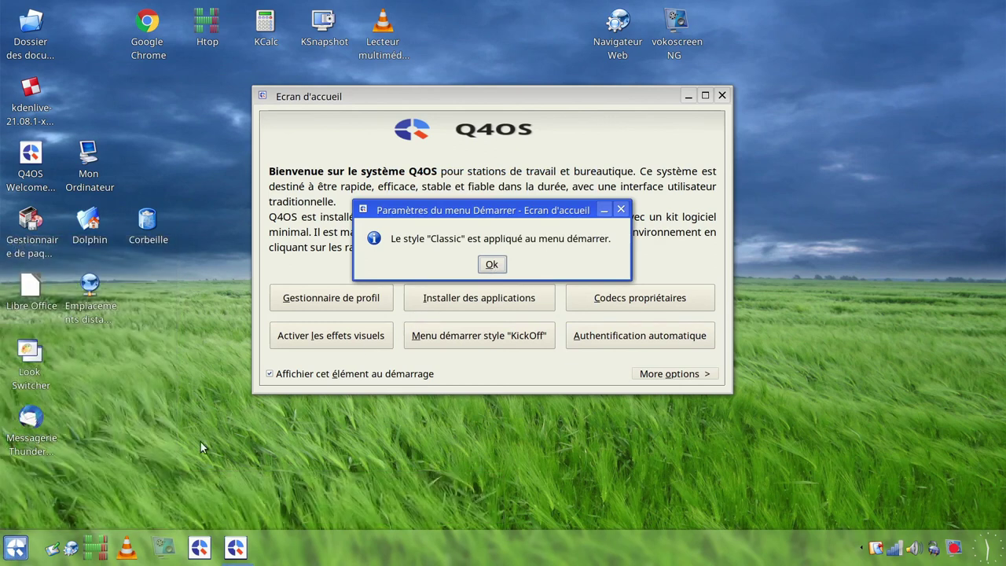
left_click(11, 550)
mouse_move(45, 440)
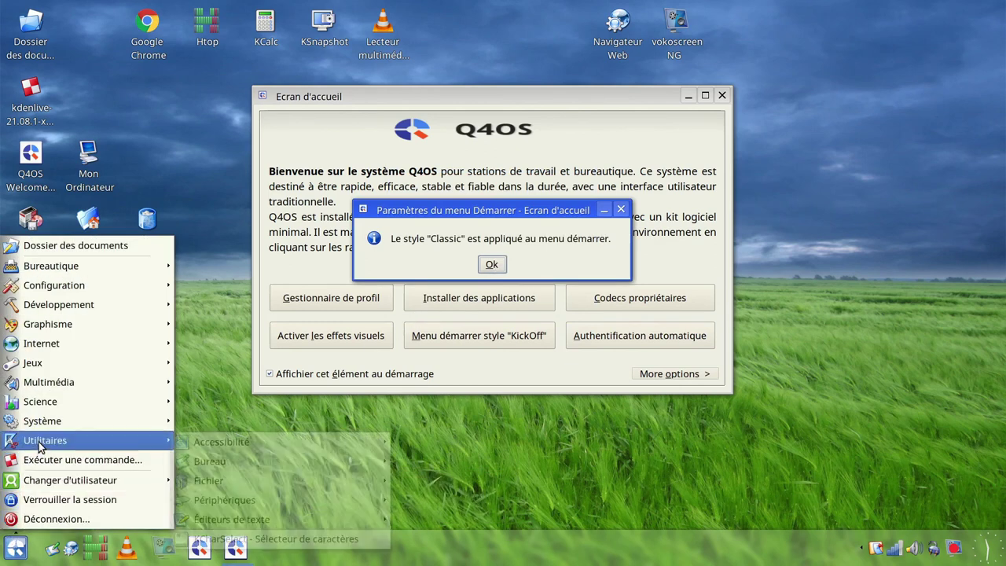
mouse_move(233, 506)
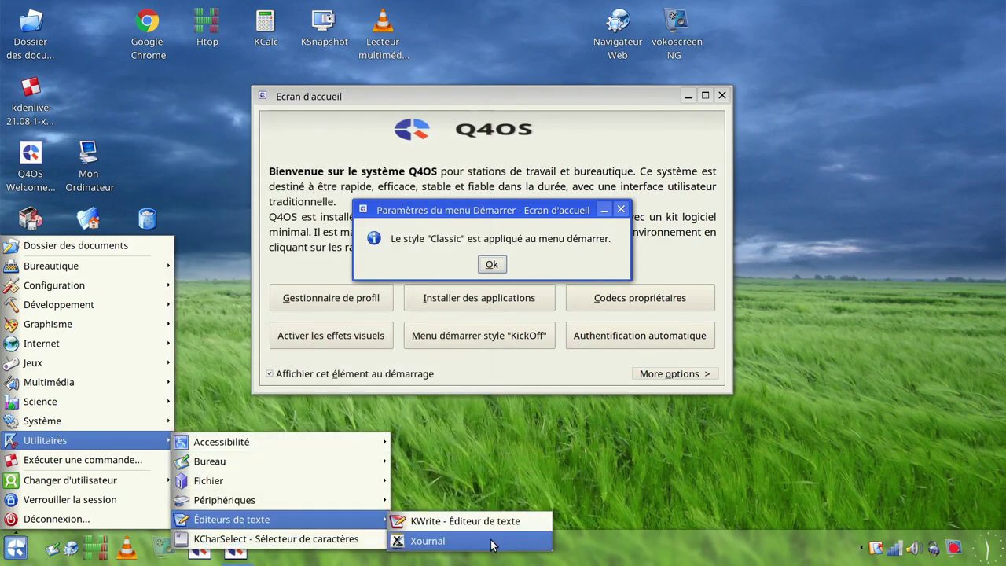
left_click(428, 540)
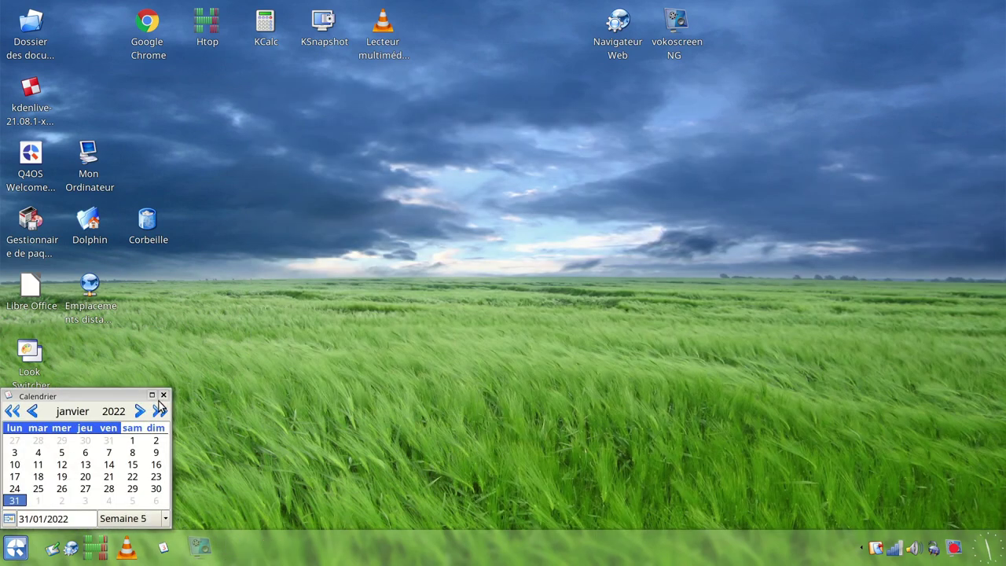
left_click(164, 396)
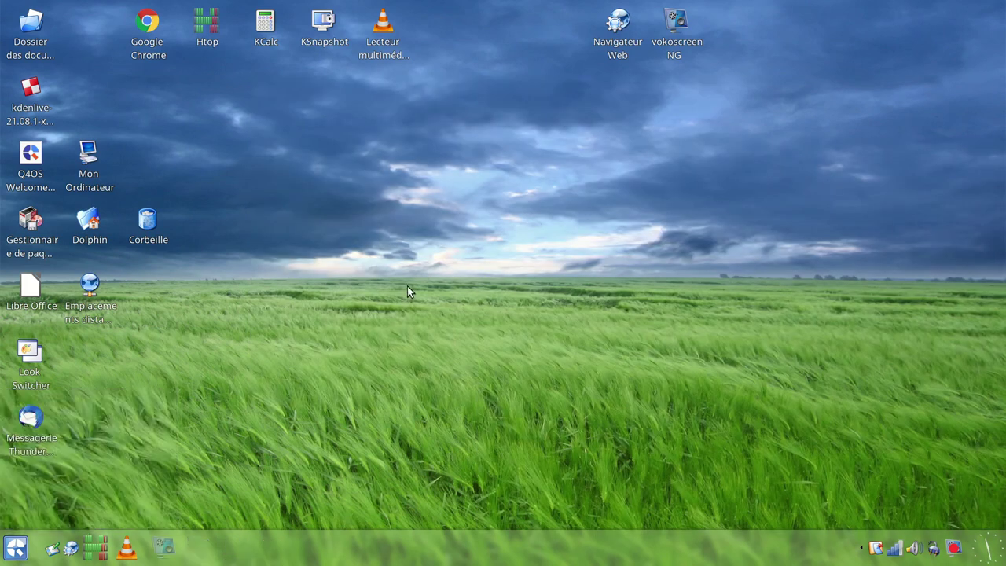